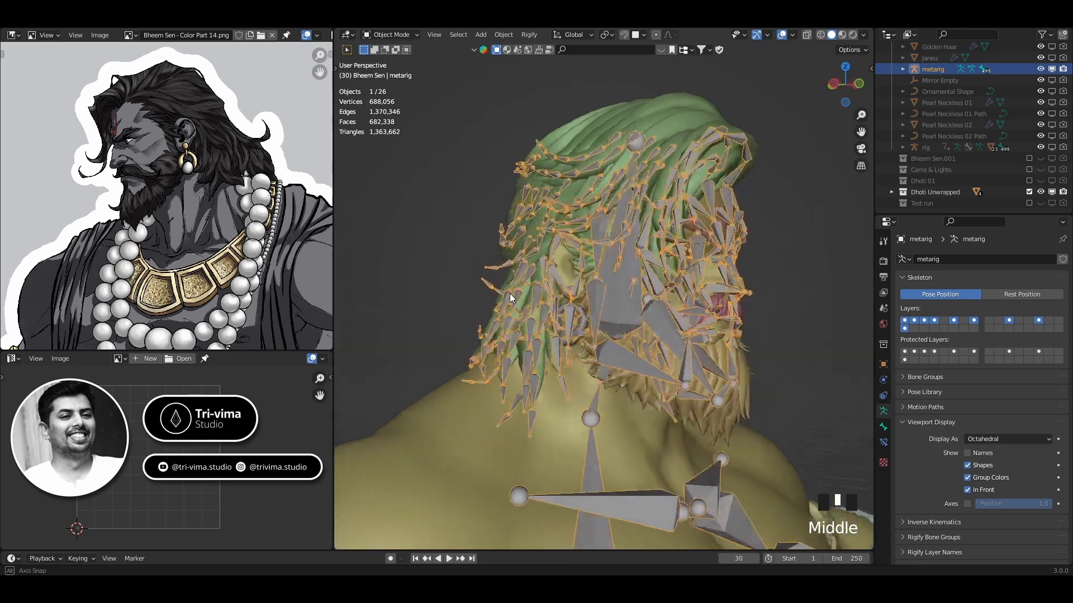
- Examine the constraints of hair bone Hair 39.02.R on the metarig in Pose Mode and return to Object Mode
middle_click(535, 297)
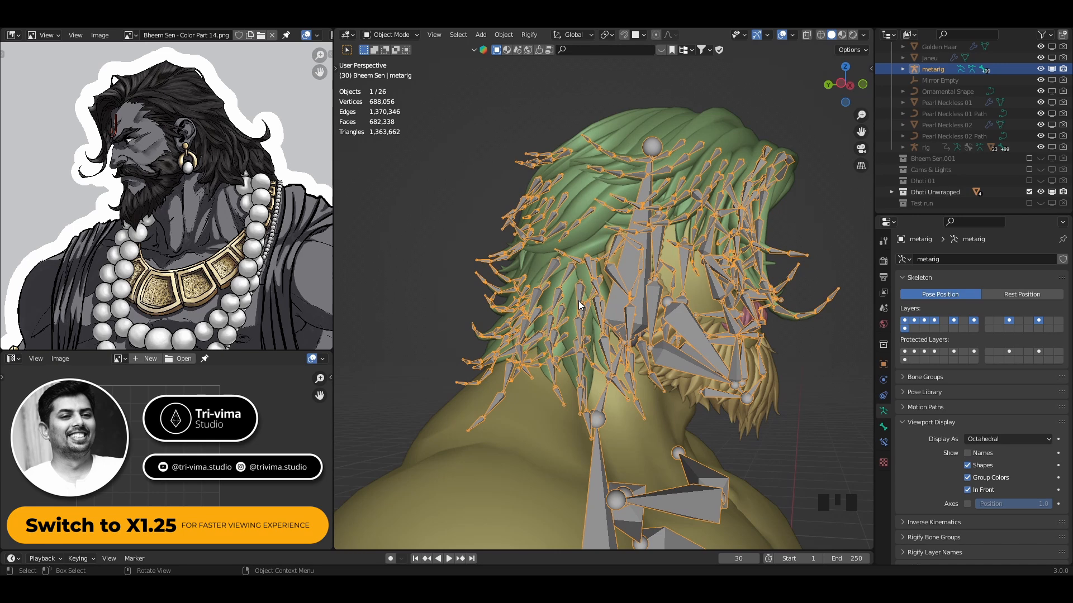
middle_click_drag(581, 304, 626, 296)
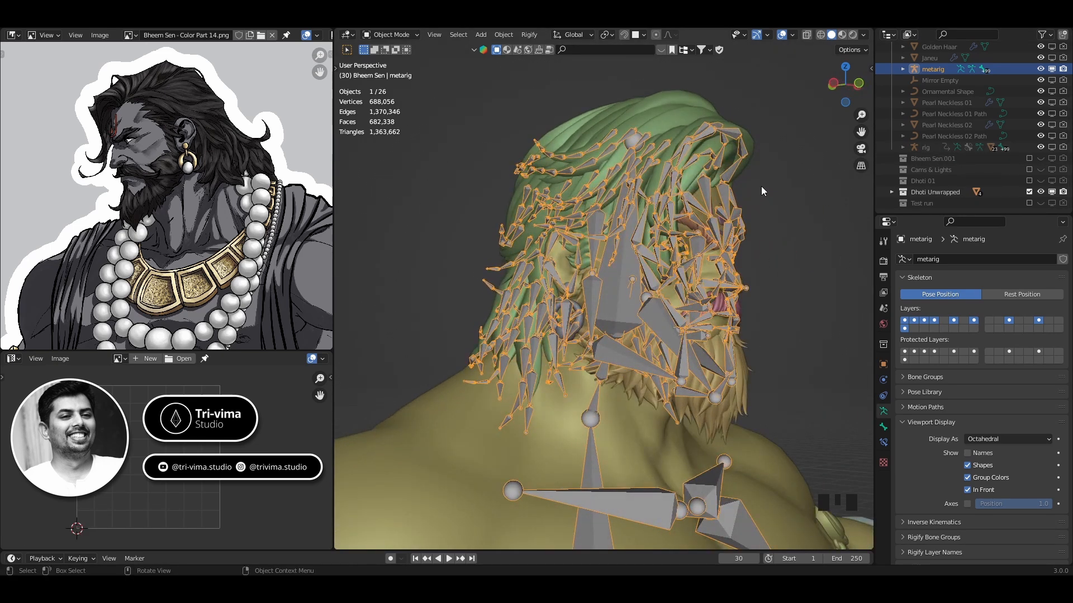
left_click(740, 141)
left_click(731, 130)
key("ctrl+Tab")
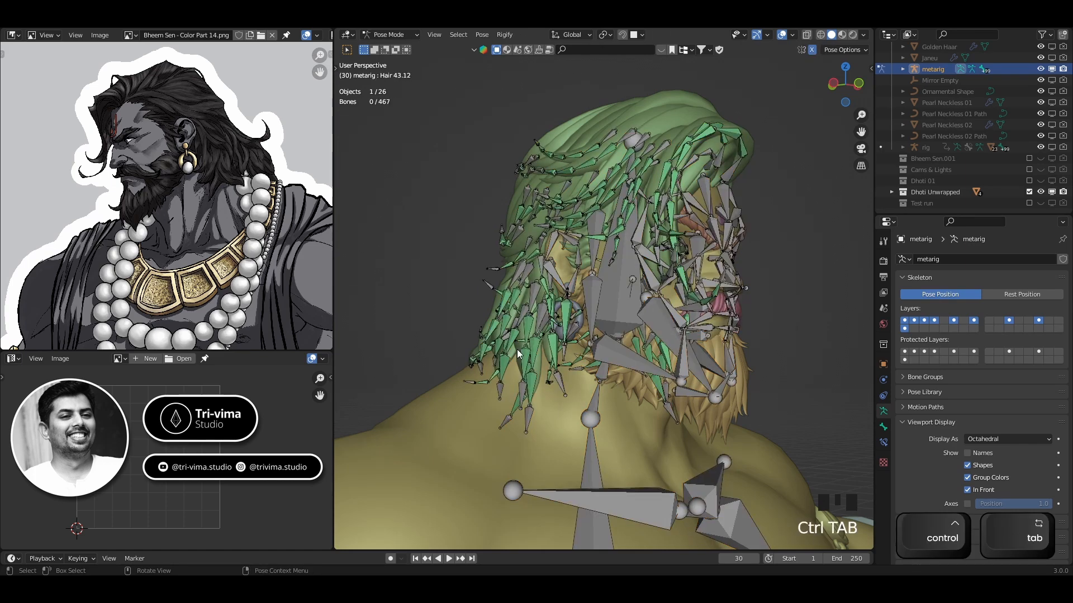
middle_click_drag(529, 279, 560, 289)
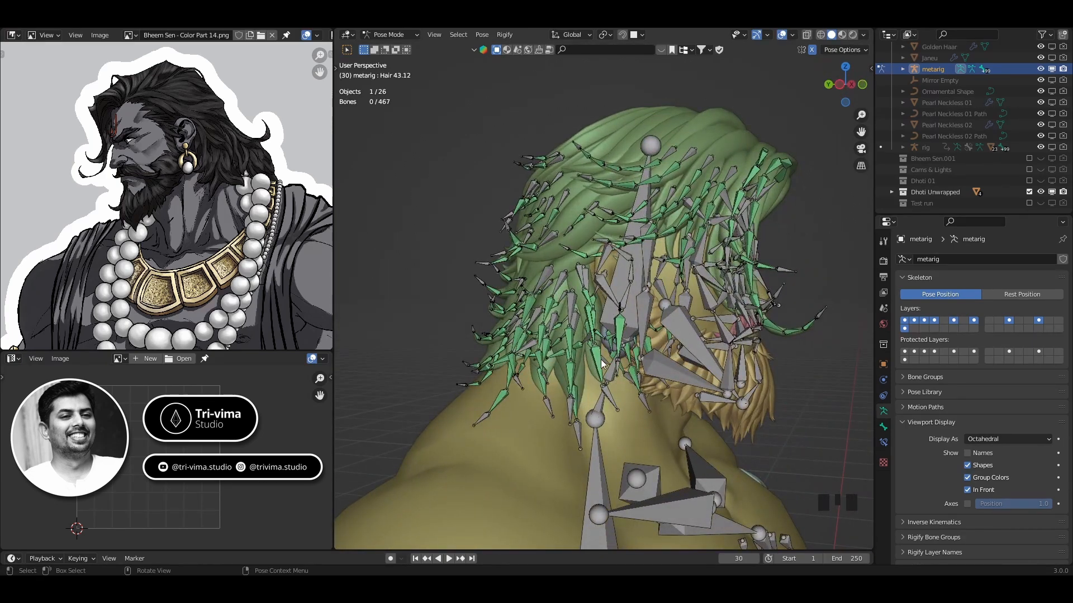
middle_click_drag(602, 359, 542, 384)
scroll(539, 383, "up", 2)
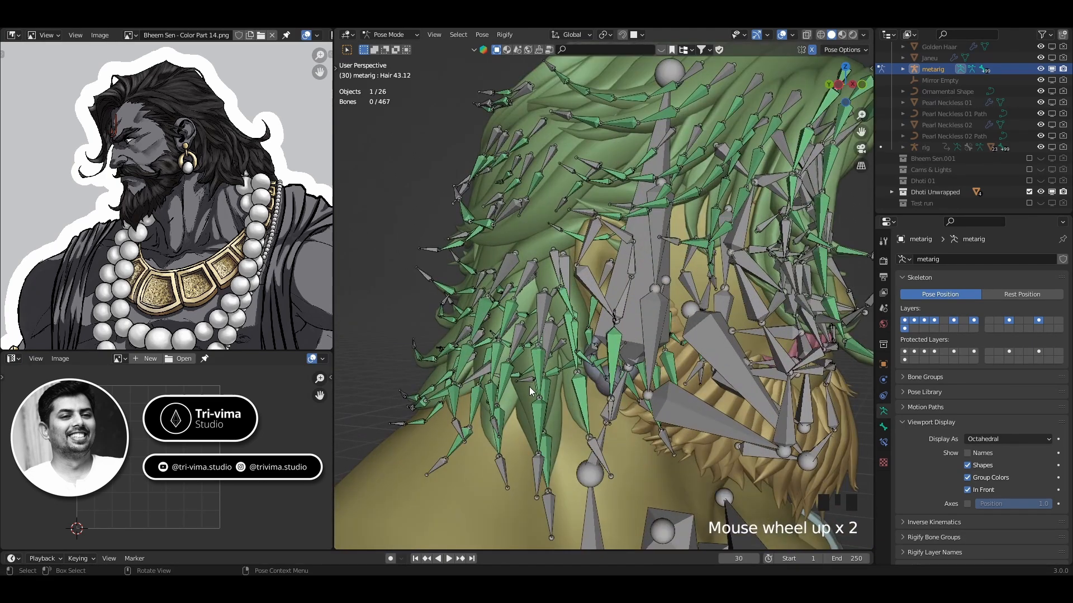
left_click(537, 370)
left_click(883, 427)
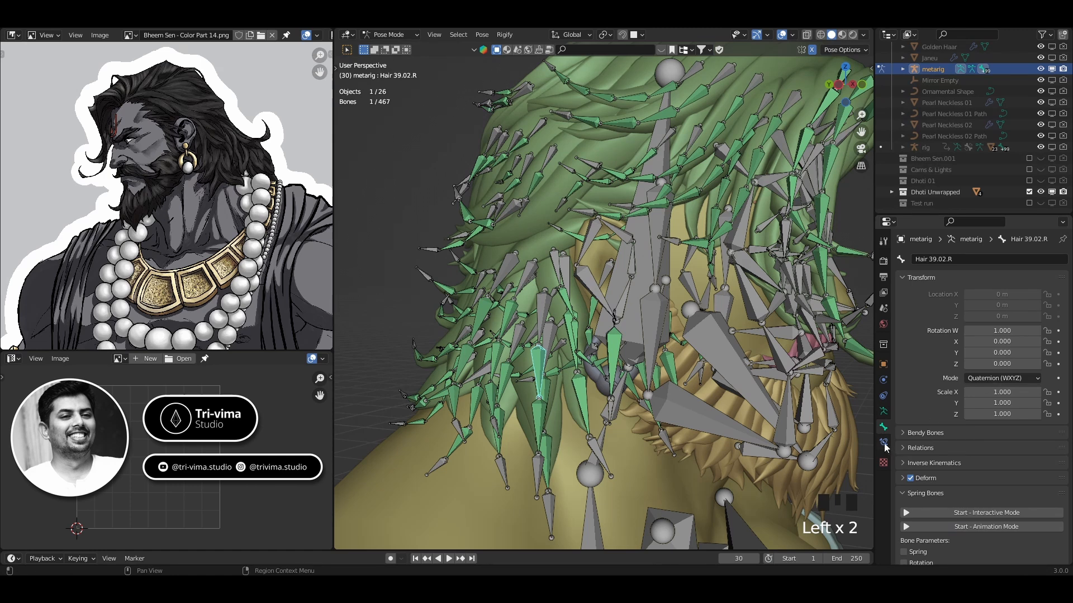
left_click(884, 443)
key("ctrl+Tab")
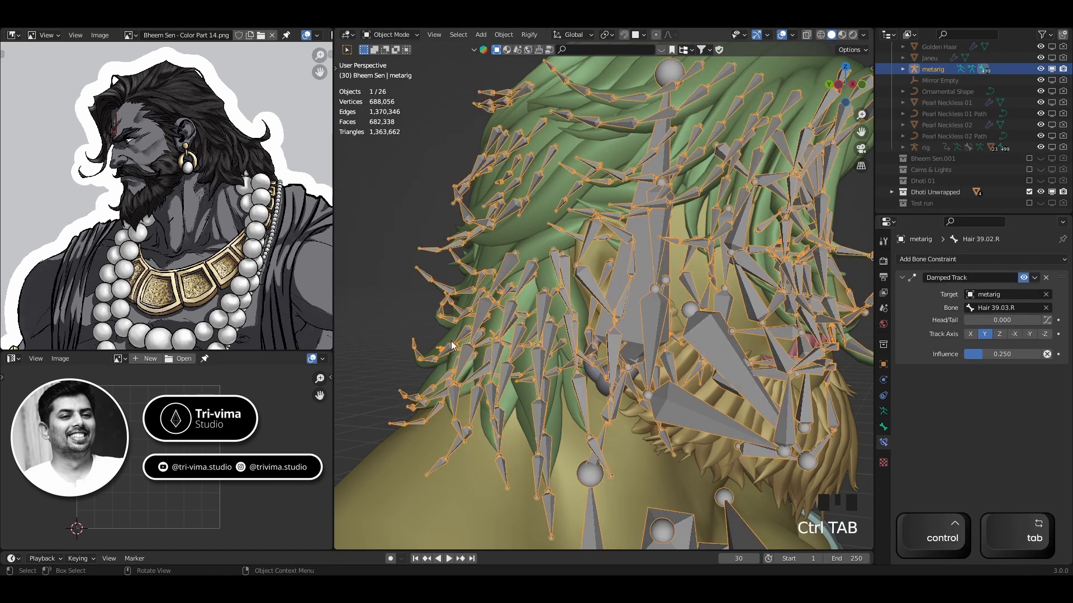
- Show the generated rig object to look over its controls around the head, and hide it again
scroll(484, 351, "down", 2)
middle_click_drag(484, 351, 467, 282, "shift")
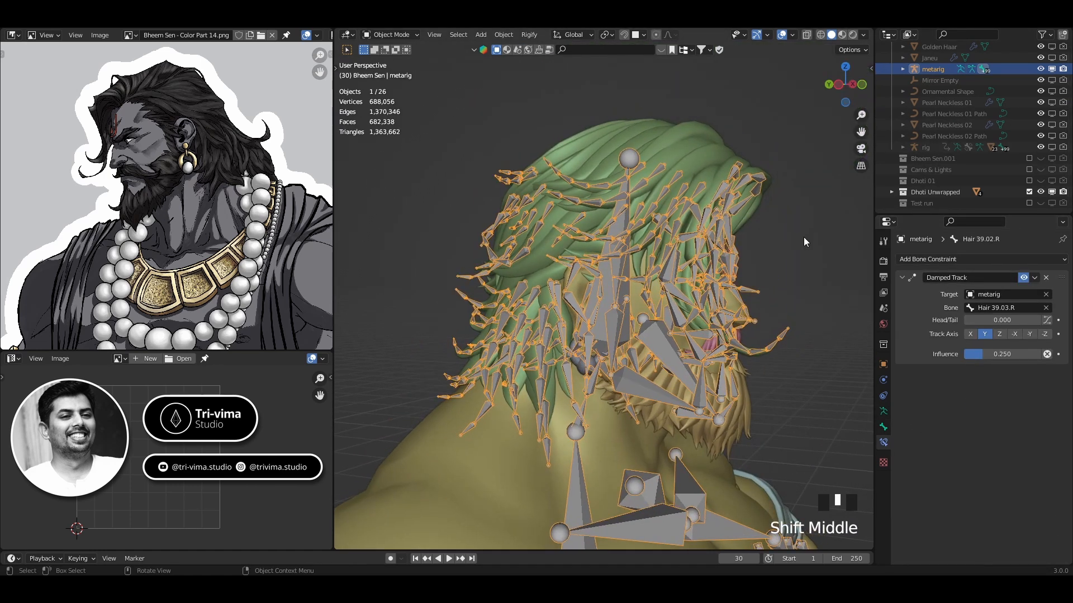
left_click(1062, 149)
middle_click_drag(827, 185, 763, 248)
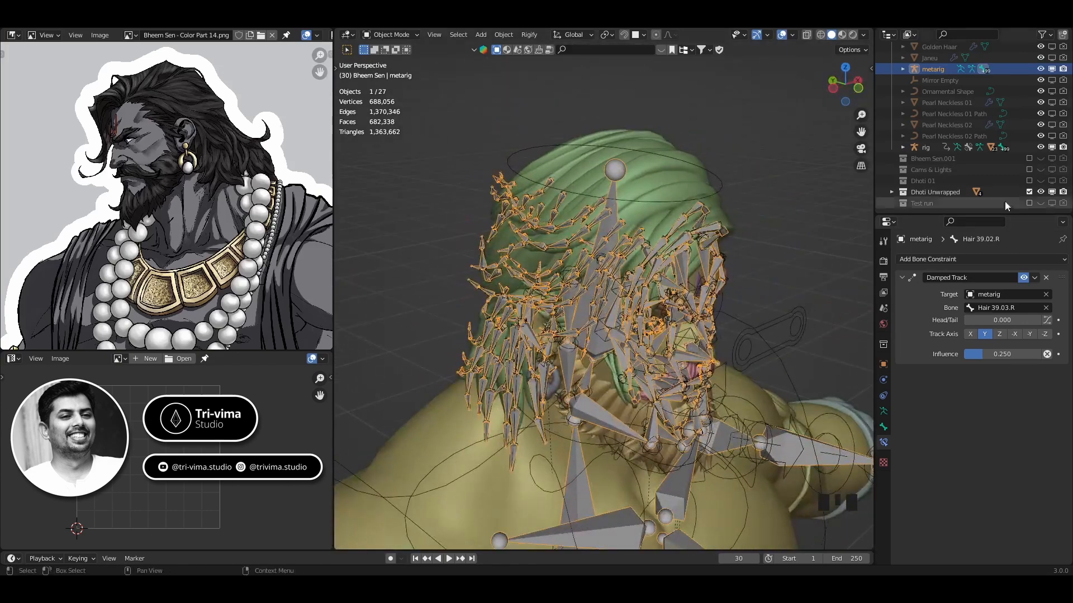
left_click(1041, 147)
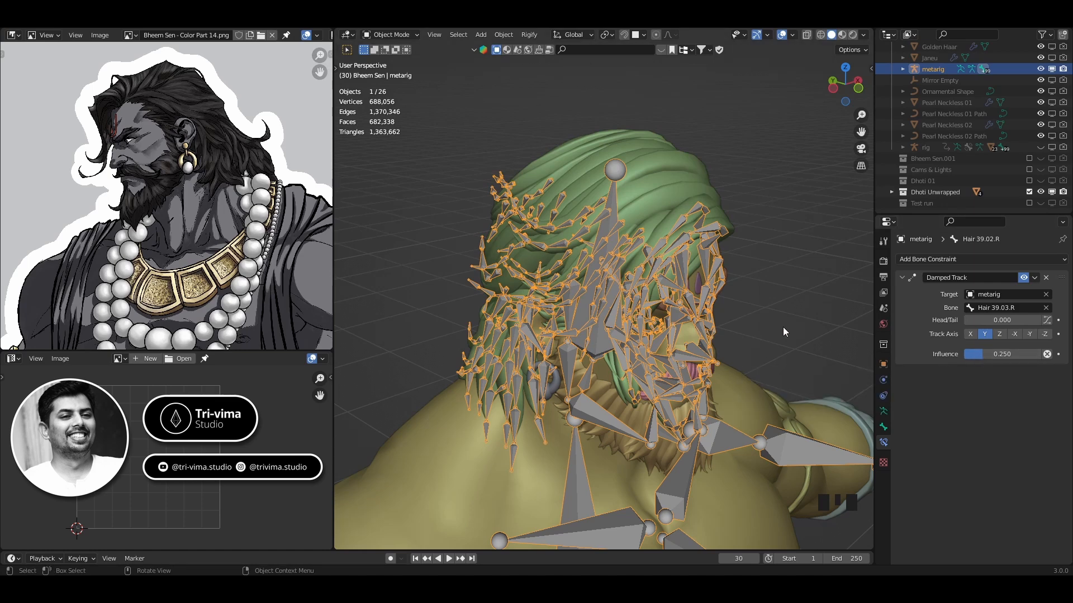
- Select the metarig and turn off its In Front display so the meshes cover its bones
left_click(655, 157)
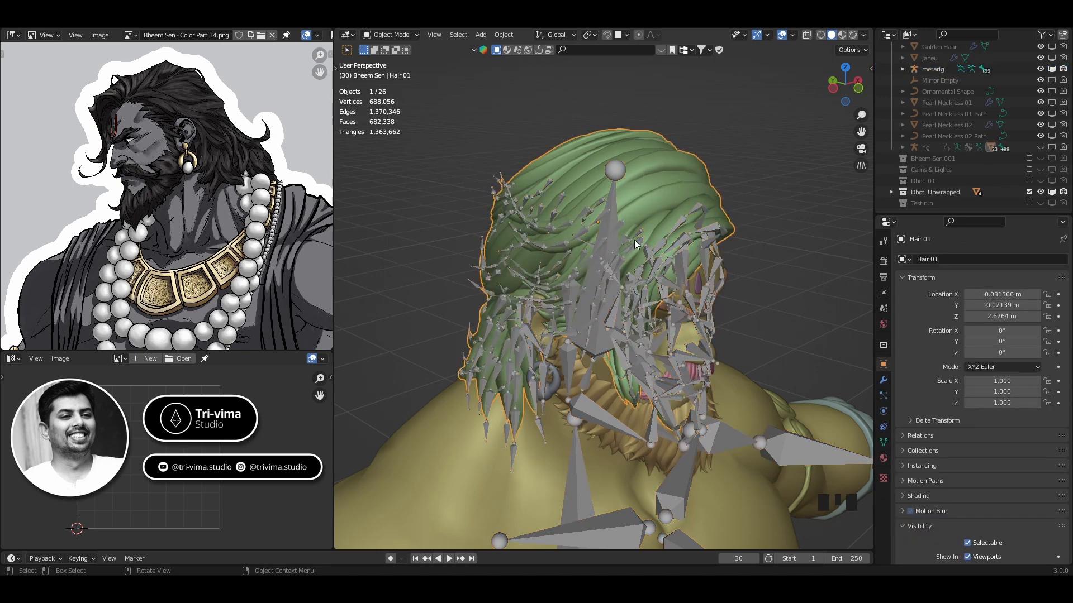
middle_click_drag(635, 244, 642, 335)
left_click(609, 219)
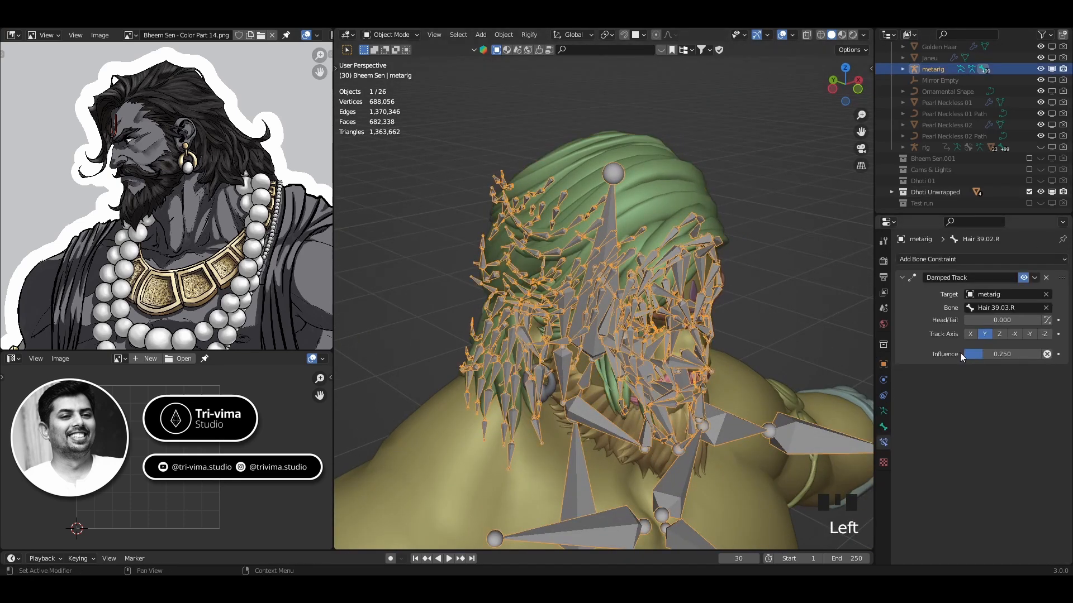
left_click(883, 411)
left_click(967, 490)
left_click(967, 490)
- Examine from the back and side how the metarig's hair bones follow the hair strands
middle_click_drag(729, 291, 587, 210)
left_click(582, 189)
middle_click_drag(527, 180, 649, 277)
left_click(671, 223)
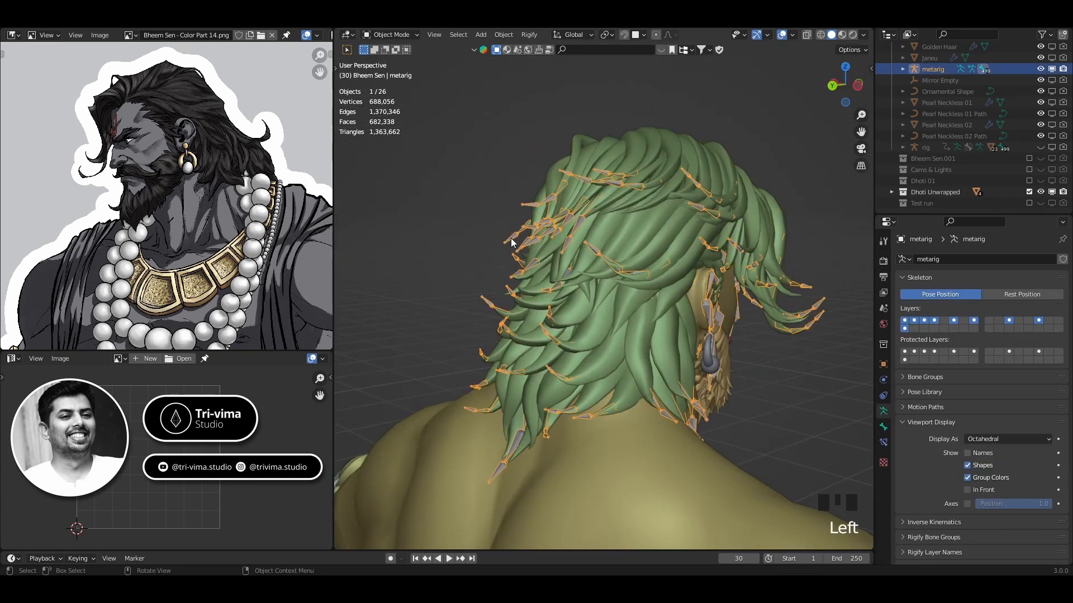
middle_click_drag(671, 220, 575, 404)
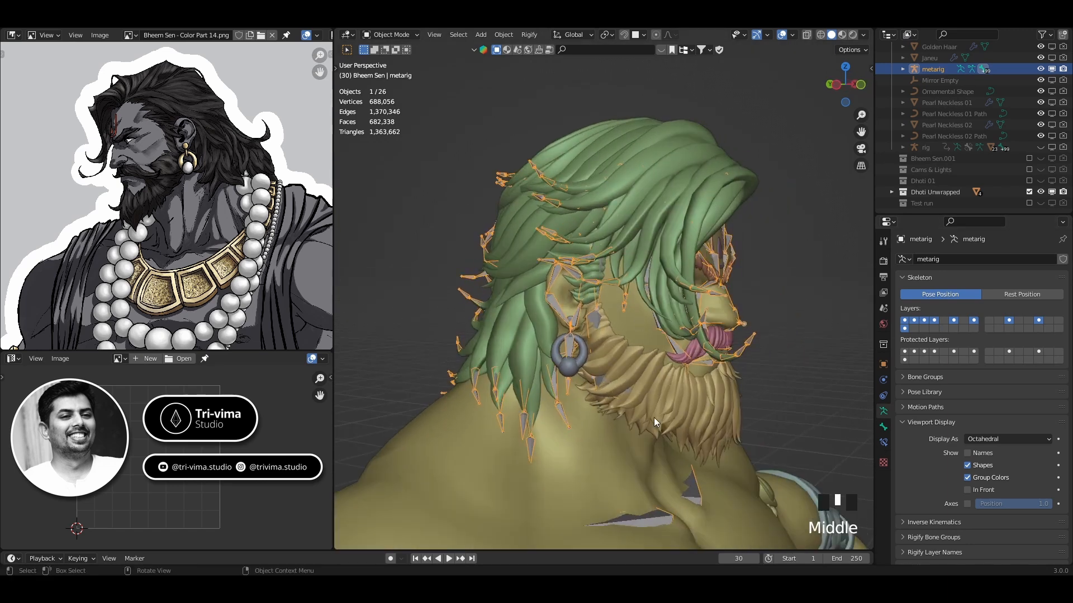
middle_click_drag(654, 417, 709, 369)
middle_click_drag(624, 164, 691, 240)
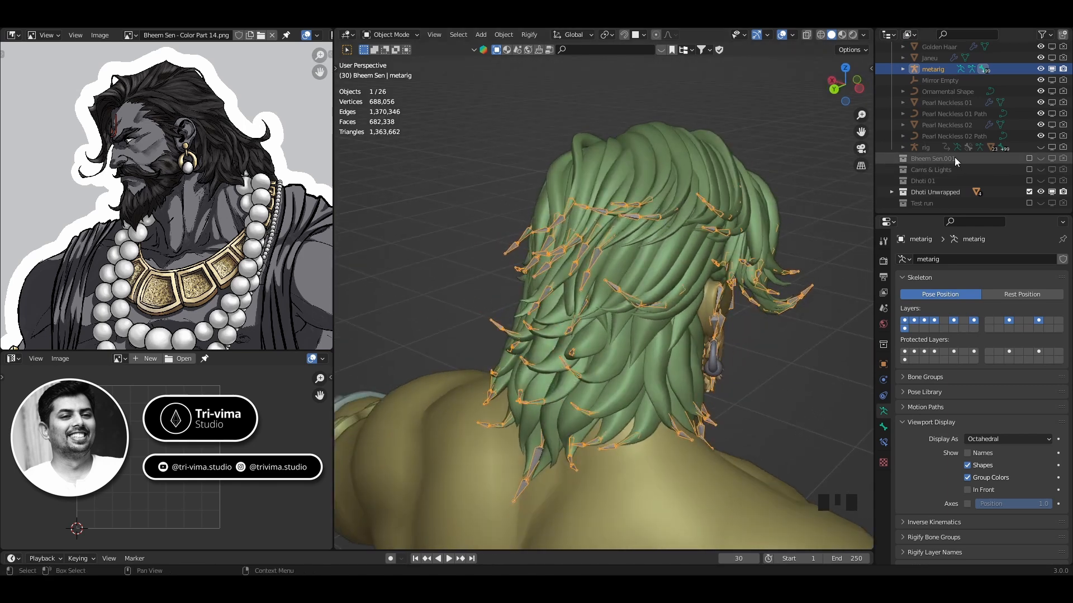
middle_click_drag(668, 325, 660, 300)
scroll(749, 297, "up", 4)
middle_click_drag(749, 297, 507, 302)
middle_click_drag(627, 303, 637, 220, "shift")
scroll(663, 304, "down", 3)
scroll(636, 313, "down", 2)
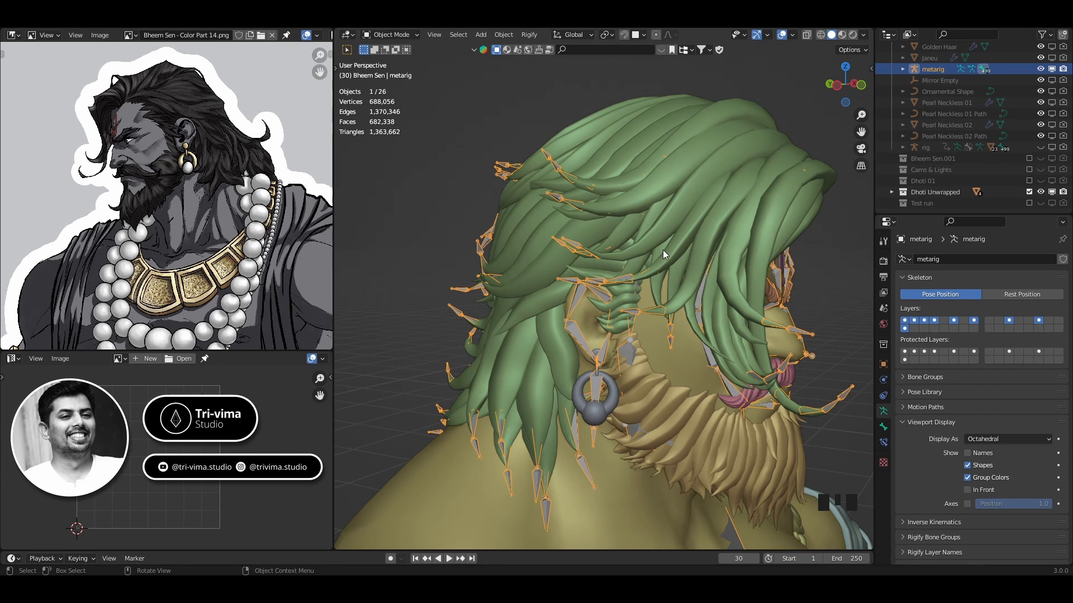
- Examine the metarig's bones around the face and front hair locks, and the whole upper body
middle_click_drag(696, 270, 653, 269)
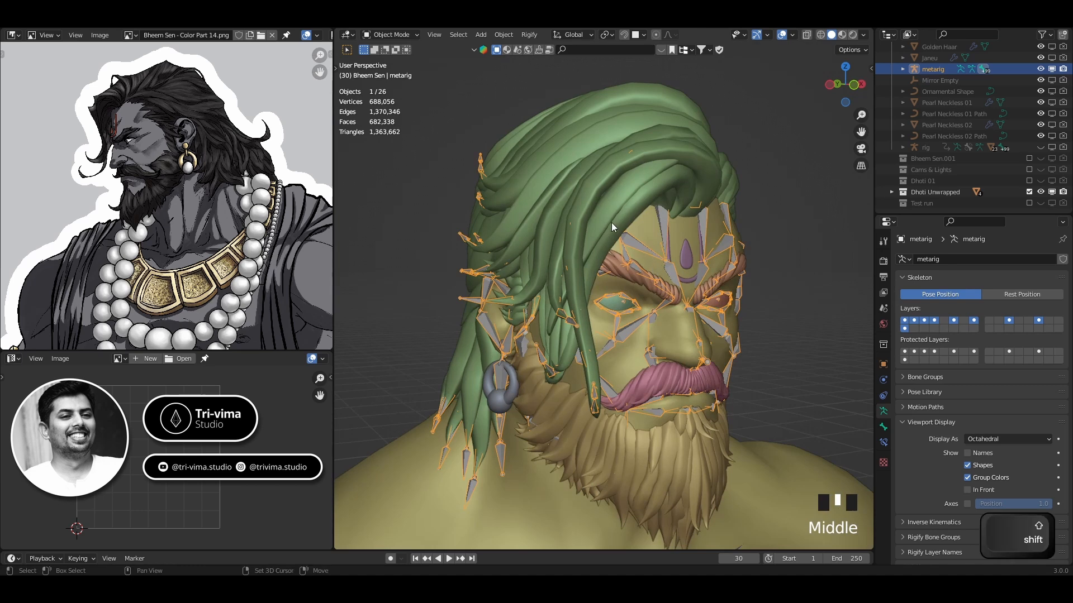
middle_click_drag(611, 222, 682, 246, "shift")
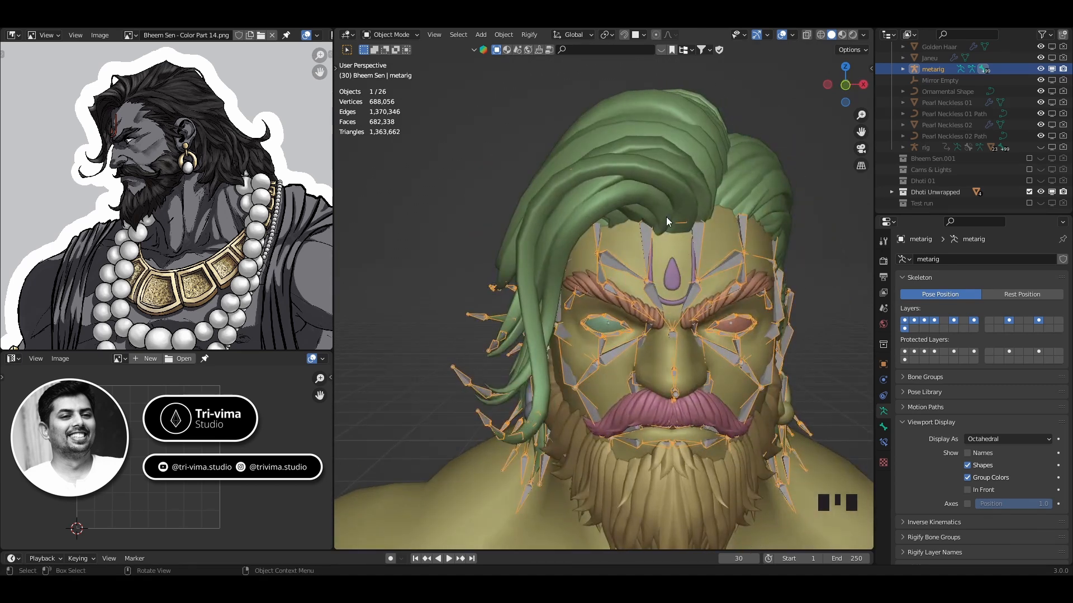
middle_click_drag(652, 232, 601, 270)
scroll(599, 263, "up", 3)
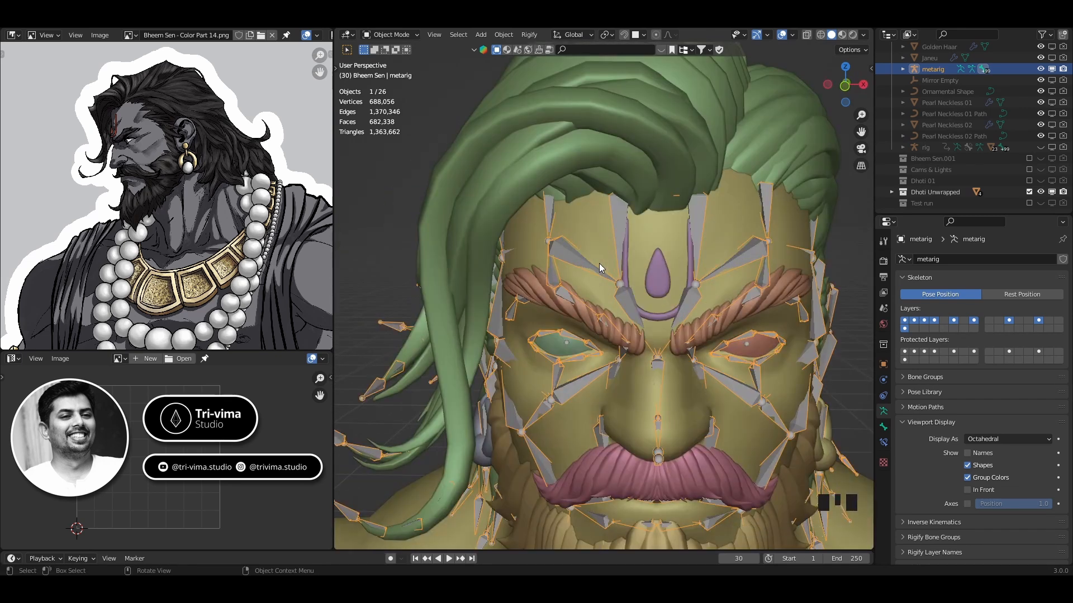
middle_click_drag(649, 289, 558, 273, "shift")
scroll(608, 401, "down", 3)
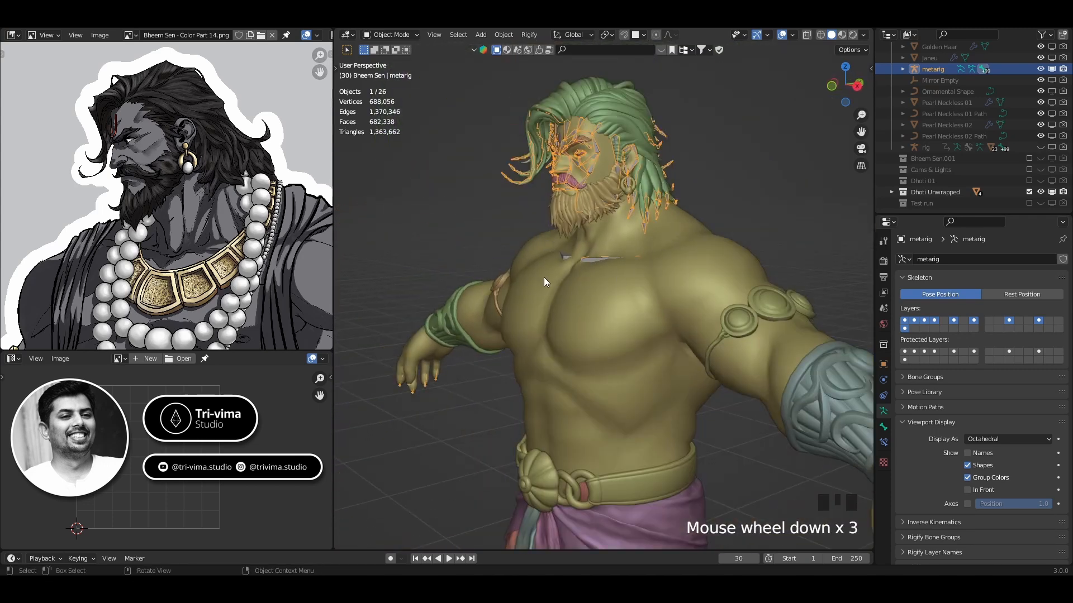
- Examine the Bheem Sen reference image from head to garments, including the hair, beard and necklaces
middle_click_drag(118, 324, 110, 240)
middle_click_drag(262, 129, 254, 62, "shift")
middle_click_drag(144, 313, 168, 190)
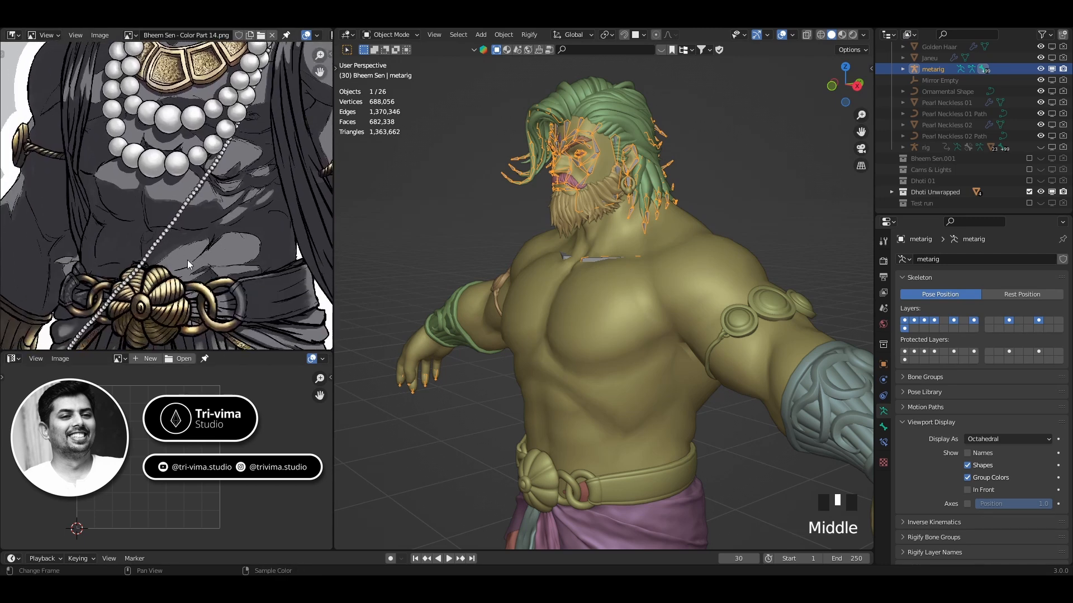
middle_click_drag(187, 259, 183, 198)
scroll(178, 249, "down", 3)
scroll(177, 249, "down", 2)
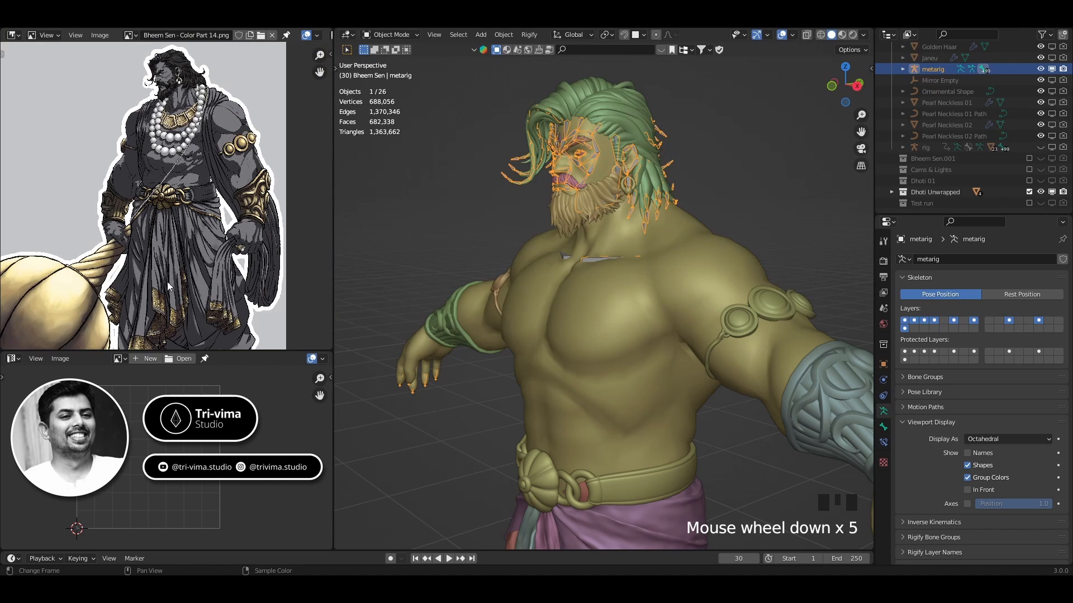
middle_click_drag(167, 291, 172, 189)
scroll(150, 280, "up", 4)
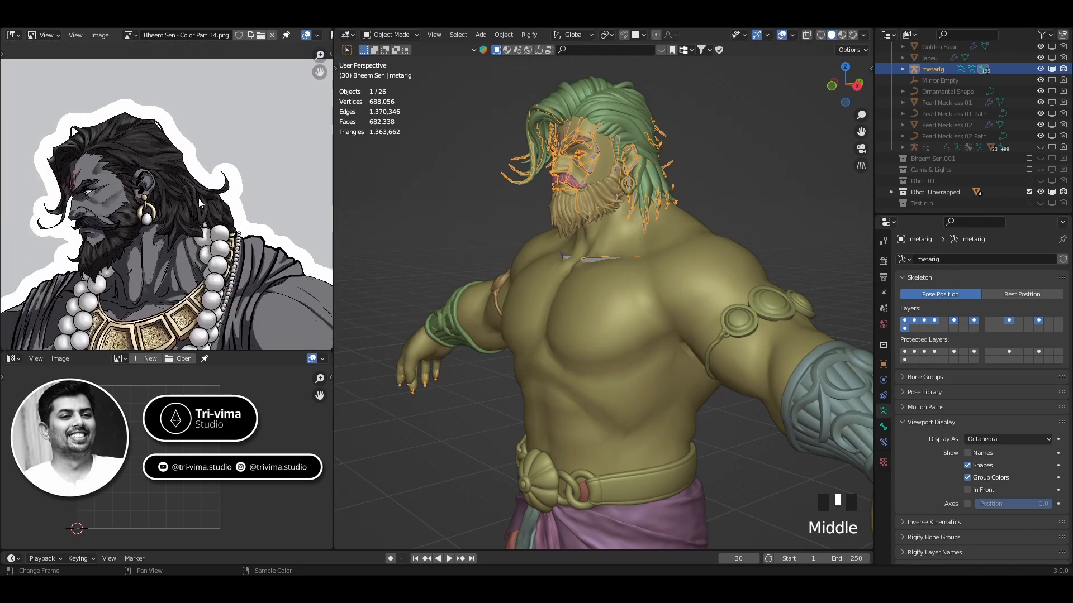
scroll(256, 298, "down", 4)
middle_click_drag(223, 297, 219, 256)
scroll(206, 129, "up", 6)
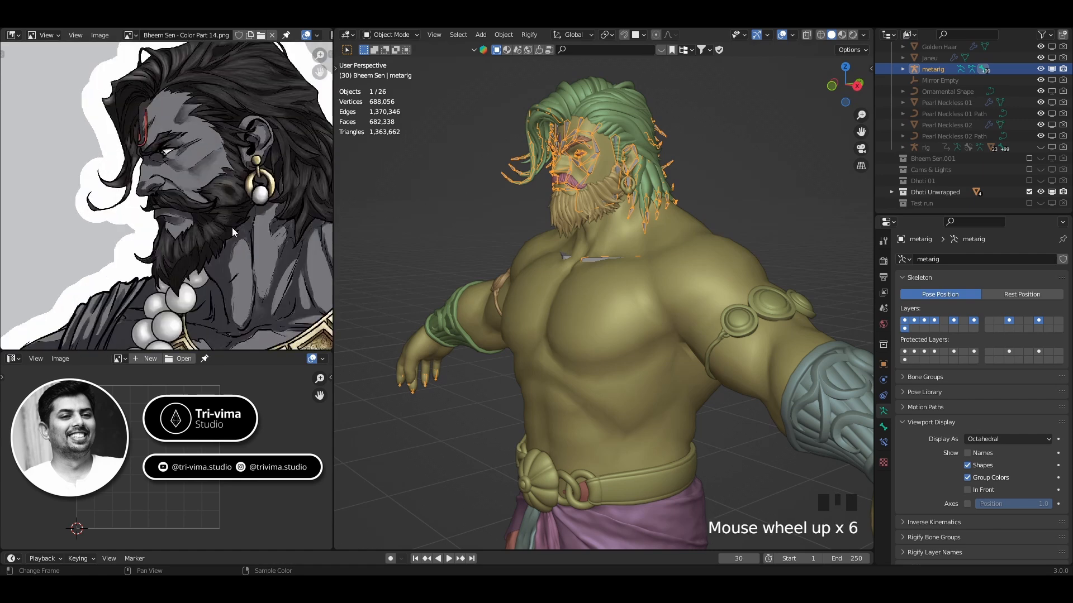
scroll(213, 168, "down", 2)
scroll(213, 168, "down", 4)
middle_click_drag(228, 296, 181, 268)
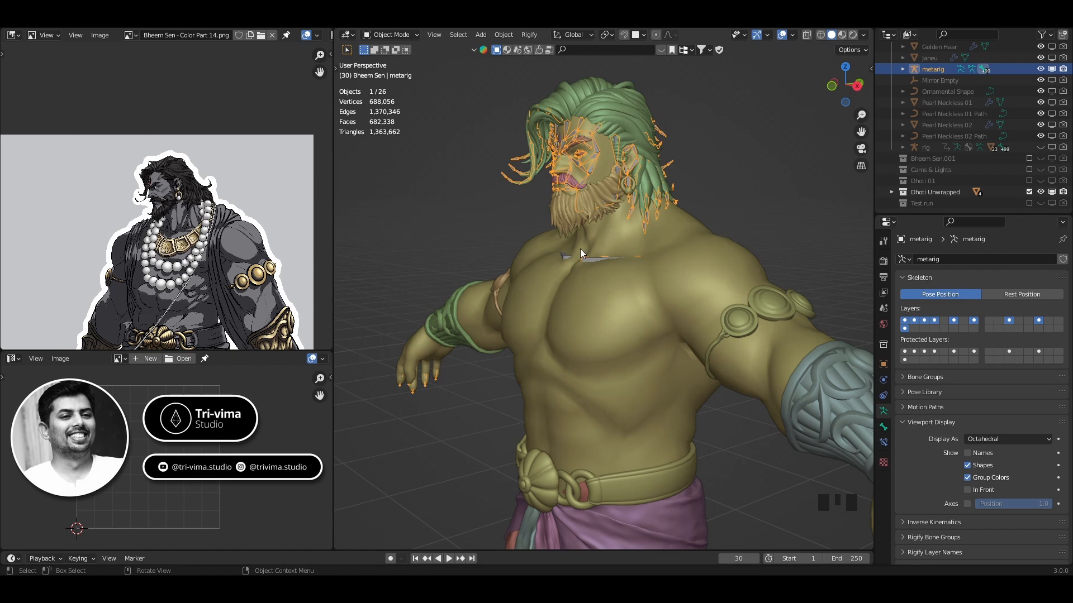
- Examine the bones around the beard, moustache, ears and face from both sides of the head
mouse_move(600, 221)
middle_mouse_down()
mouse_move(586, 296)
mouse_move(618, 234)
mouse_move(599, 298)
mouse_move(469, 226)
mouse_move(597, 225)
middle_mouse_up()
scroll(599, 298, "up", 3)
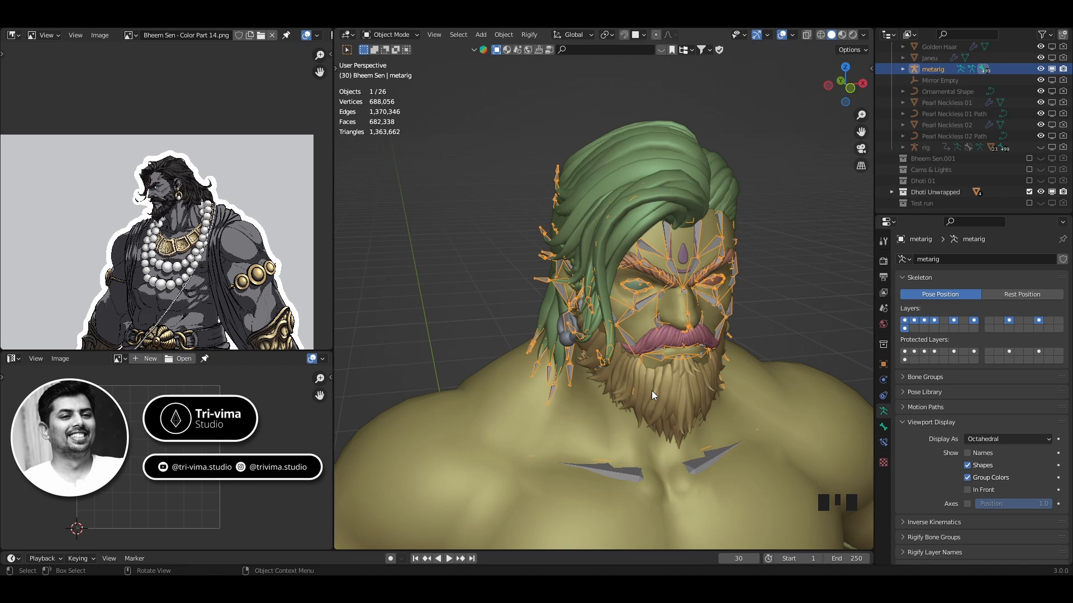
middle_click_drag(648, 377, 617, 386)
scroll(578, 324, "up", 4)
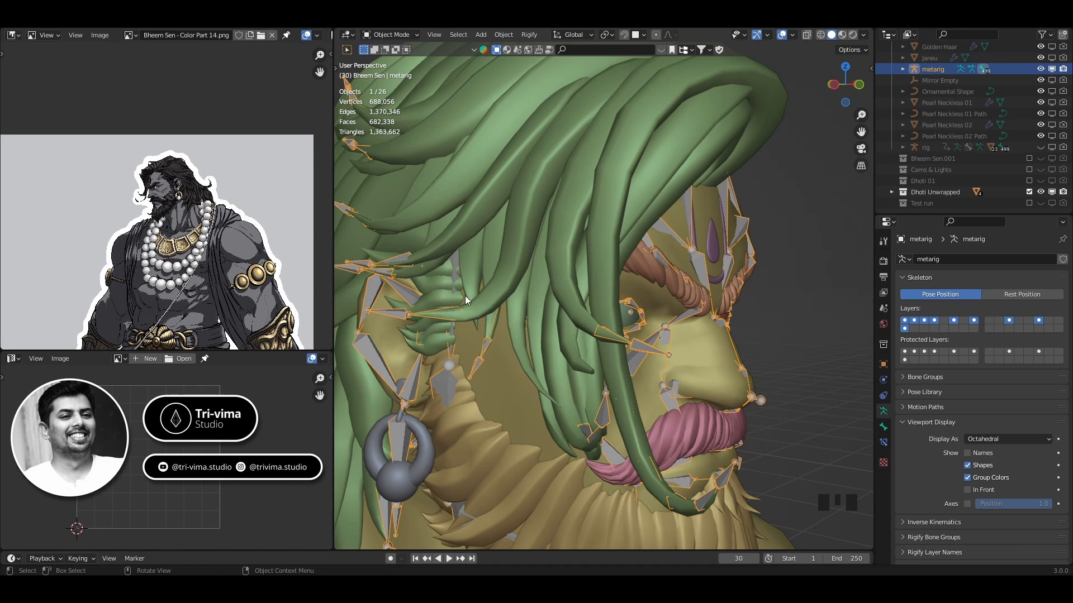
middle_click_drag(464, 296, 685, 315)
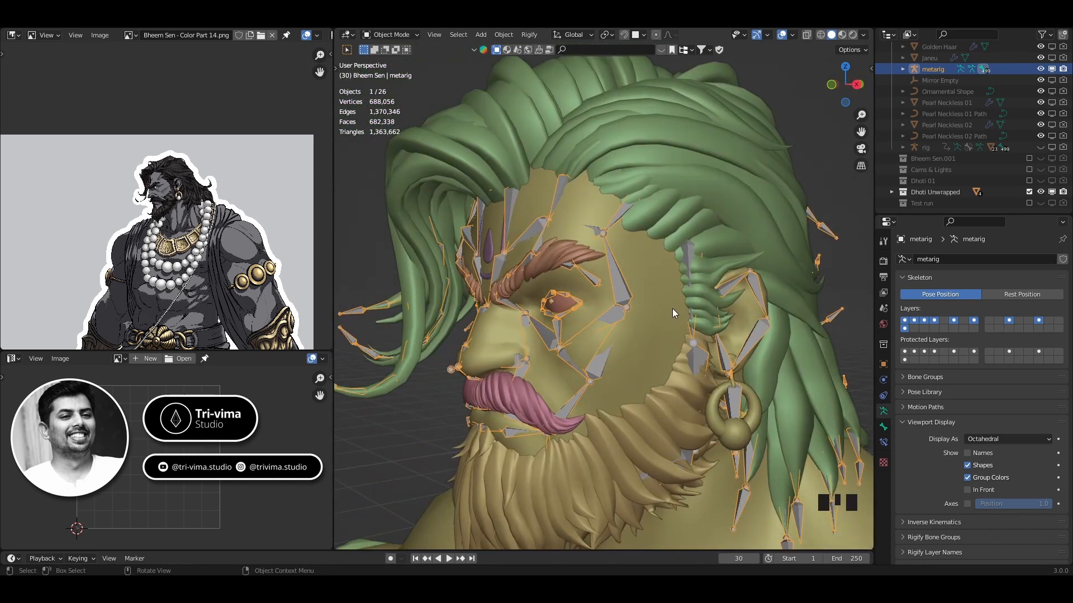
middle_click_drag(672, 308, 789, 229)
scroll(619, 247, "down", 3)
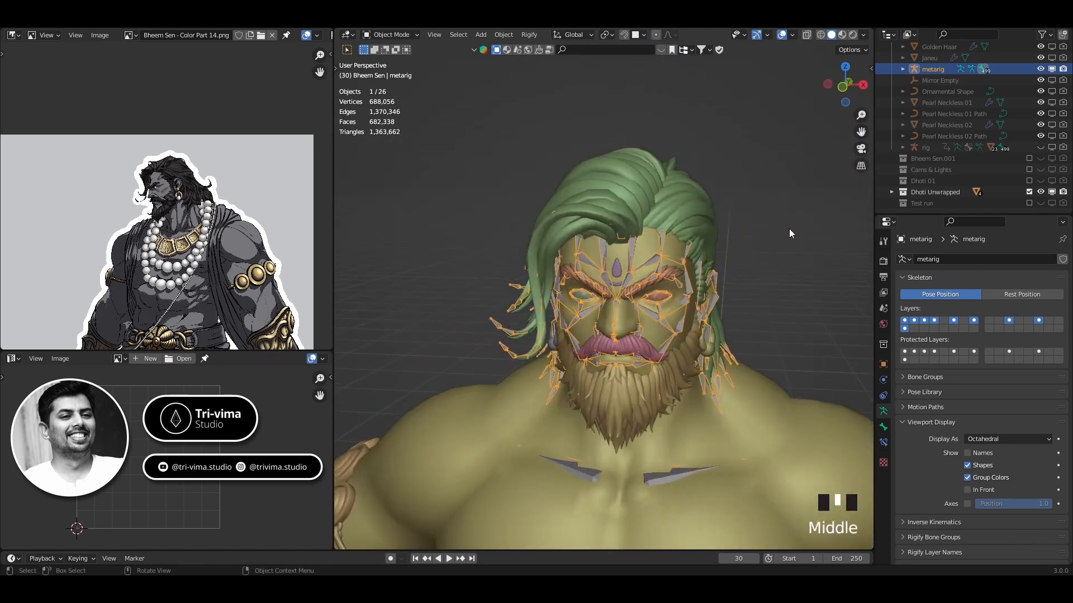
- Turn on the metarig's In Front display and choose rig as the Target Rig for Rigify
left_click(967, 490)
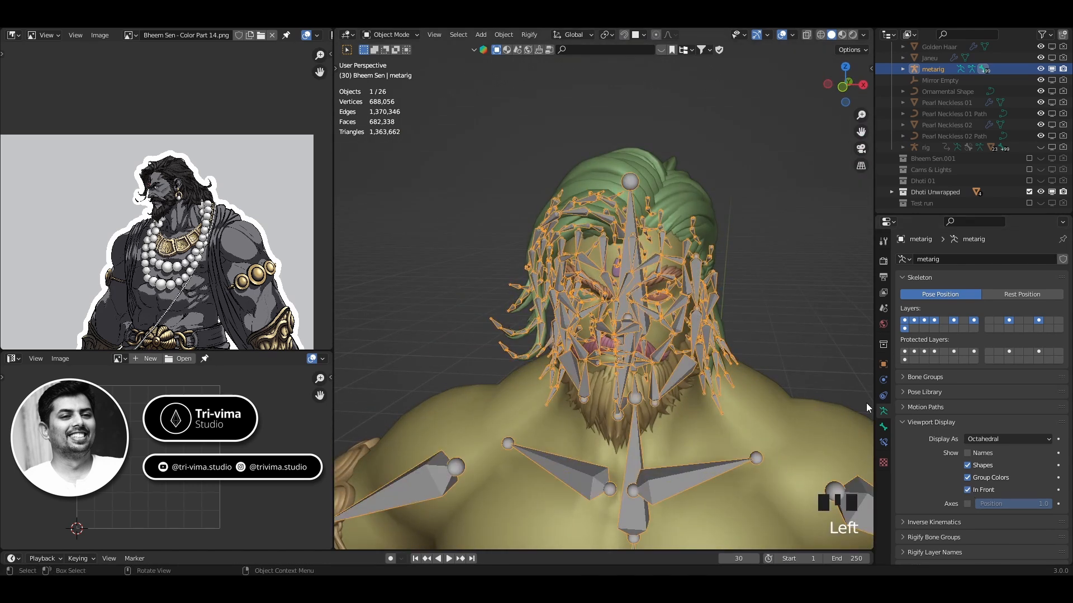
scroll(913, 427, "down", 8)
left_click(958, 476)
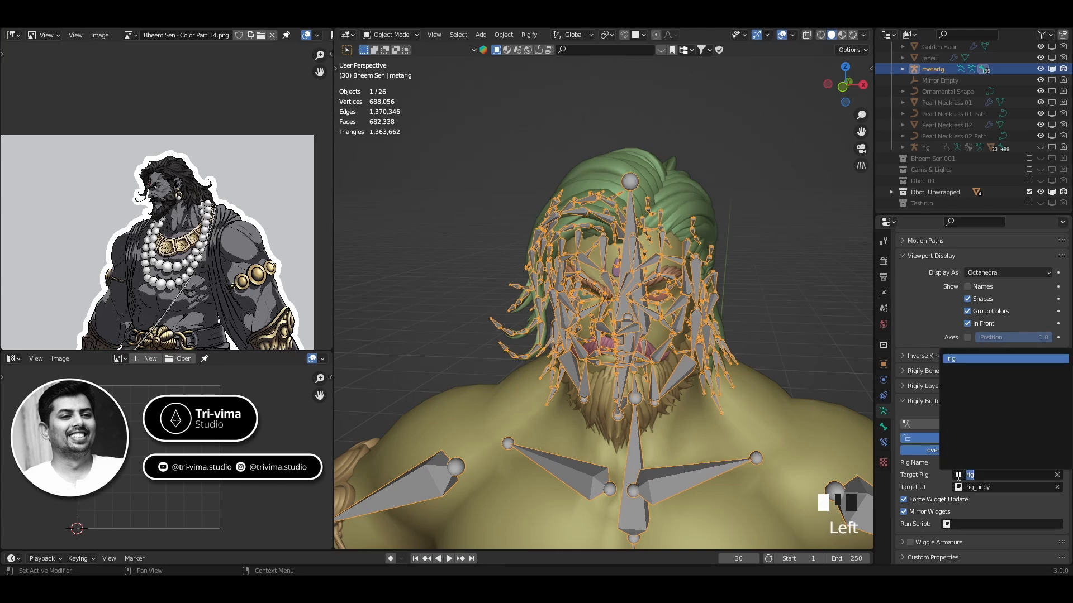
left_click(950, 358)
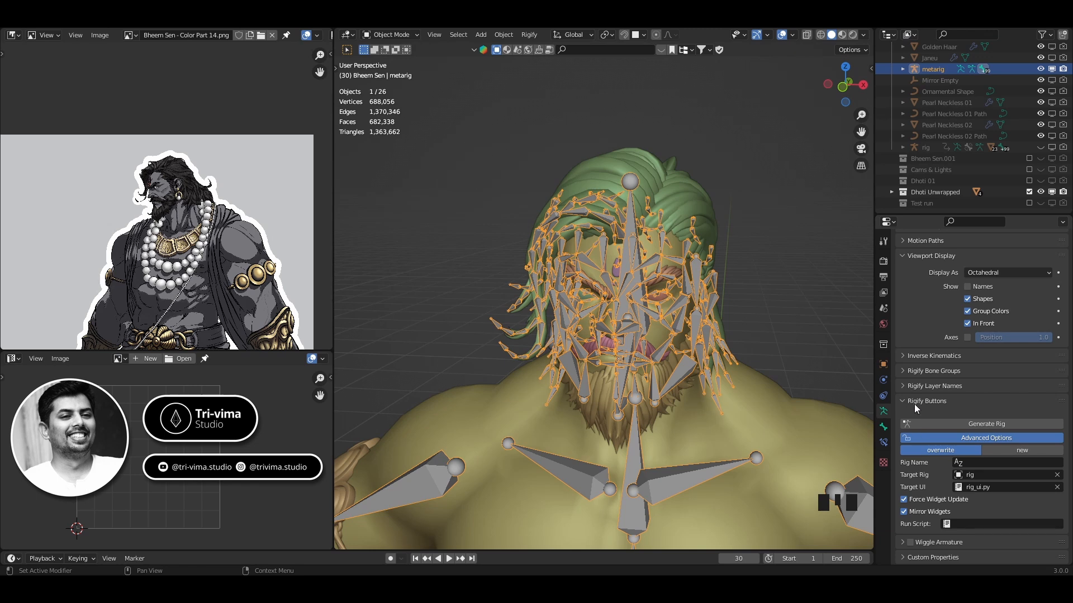
- Check the Rigify advanced options for overwriting the existing rig, including the scripts available as Target UI
left_click(905, 438)
left_click(917, 520)
scroll(946, 468, "down", 5)
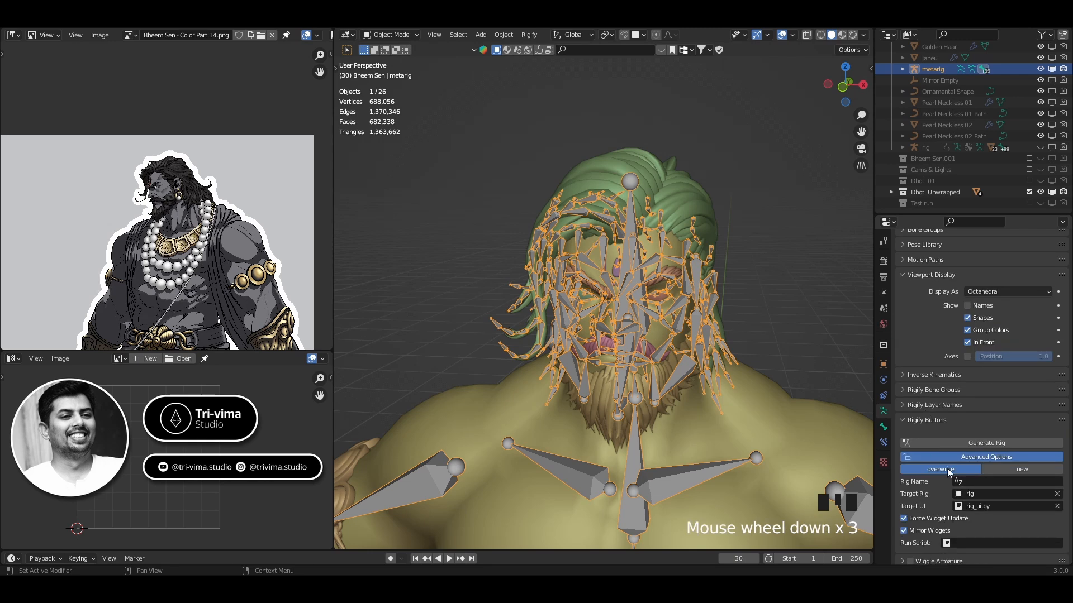
left_click(960, 476)
left_click(955, 358)
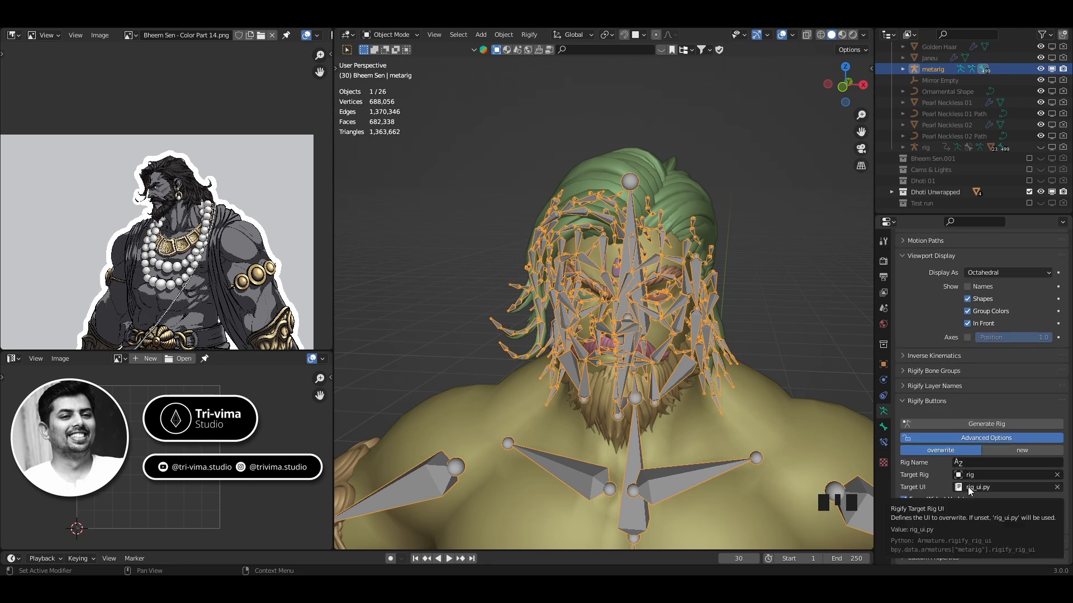
left_click(963, 489)
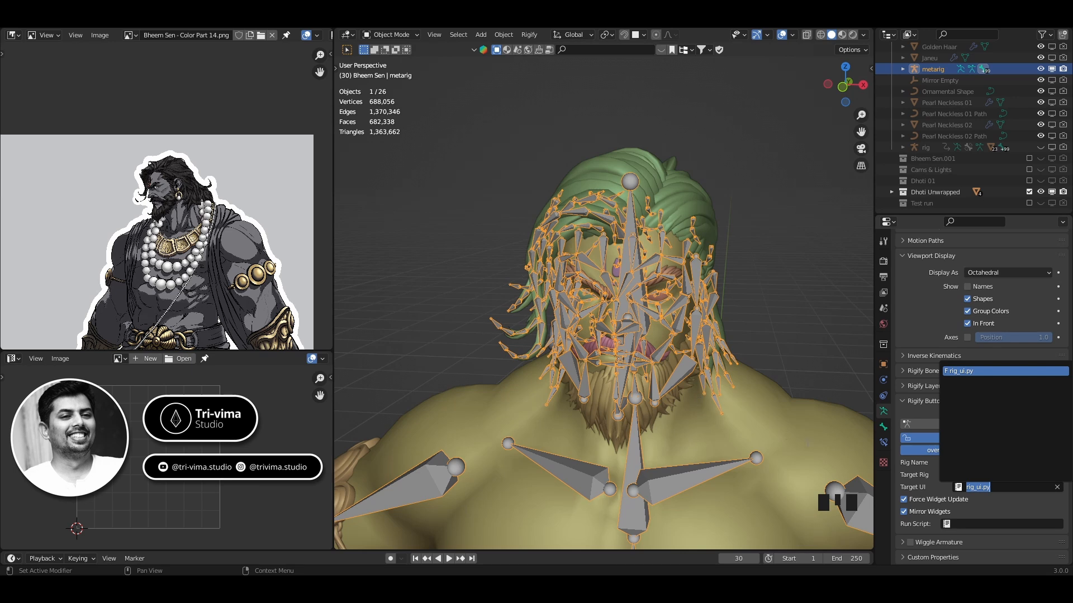
scroll(917, 490, "down", 3)
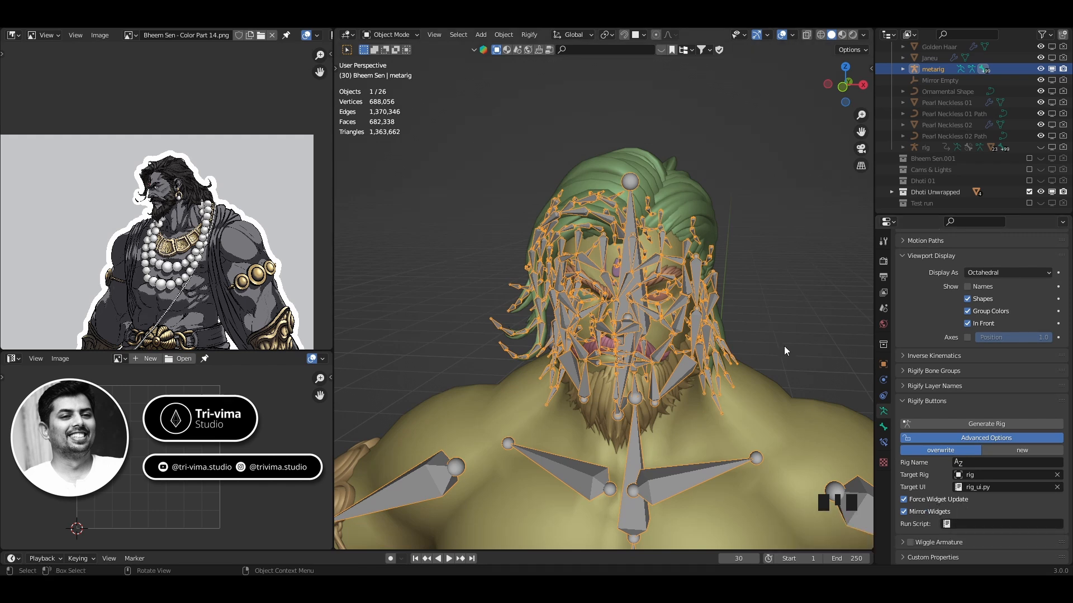
- Generate the rig from the metarig and hide the metarig in the viewport
left_click(947, 424)
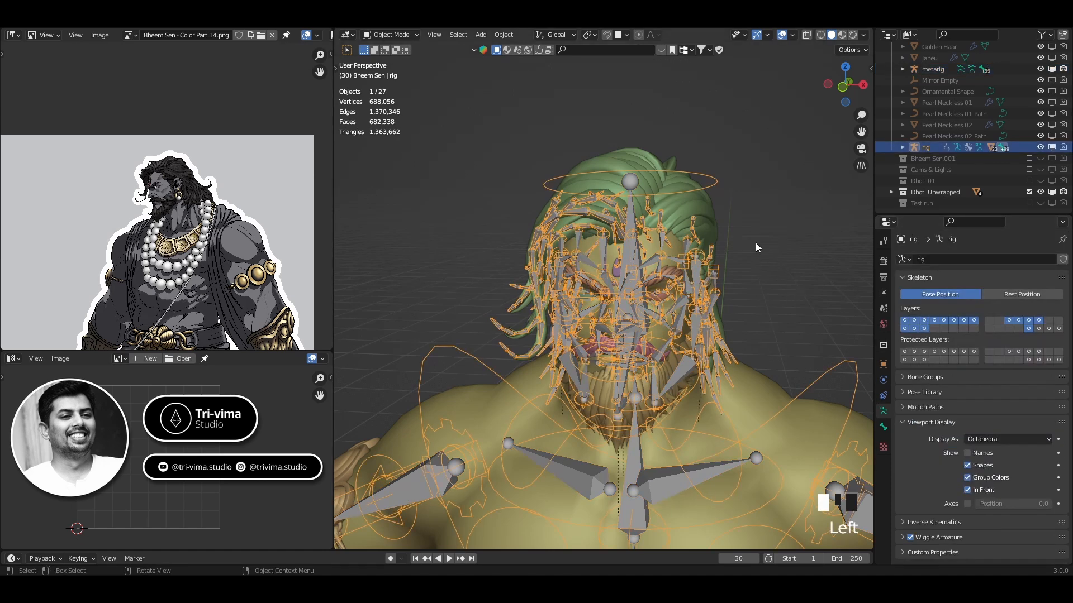
left_click(1040, 68)
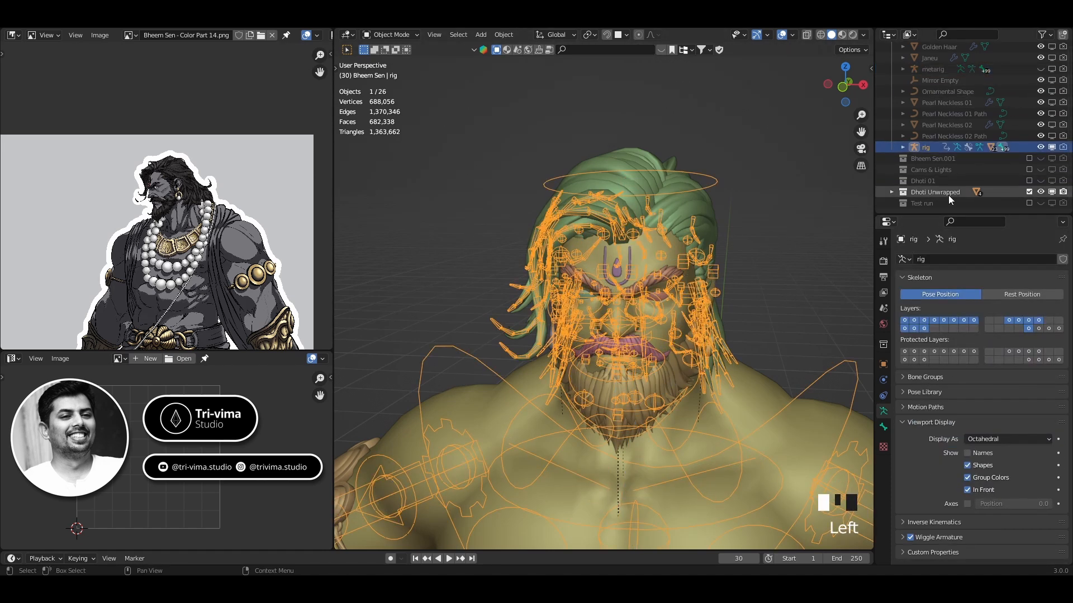
middle_click_drag(782, 270, 740, 249)
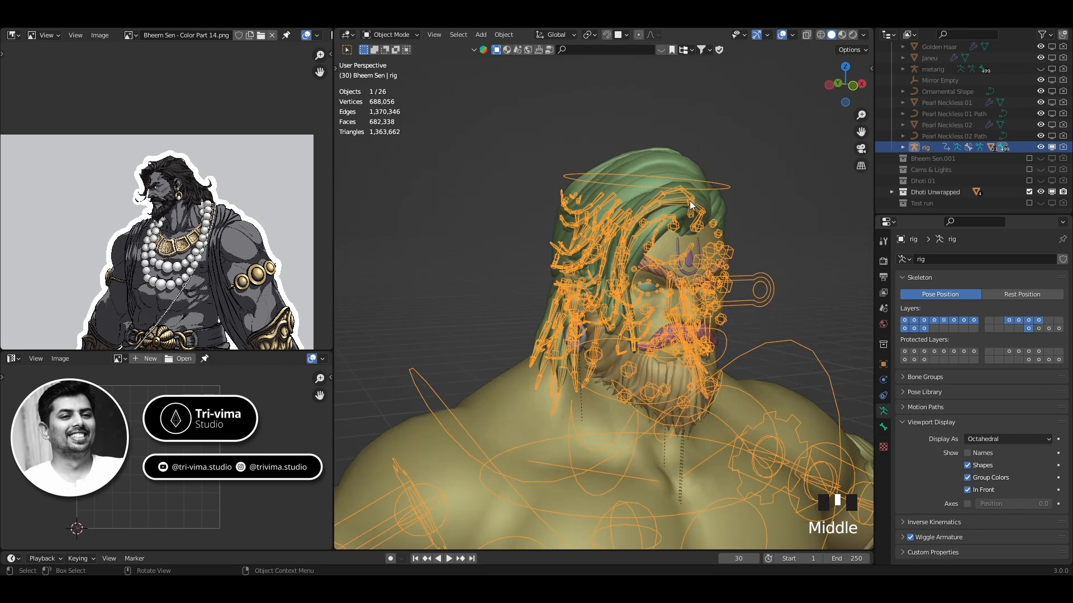
- In Pose Mode, inspect the hair bones Hair 07.01 and Hair 10.01 and their custom shape settings
key("ctrl+Tab")
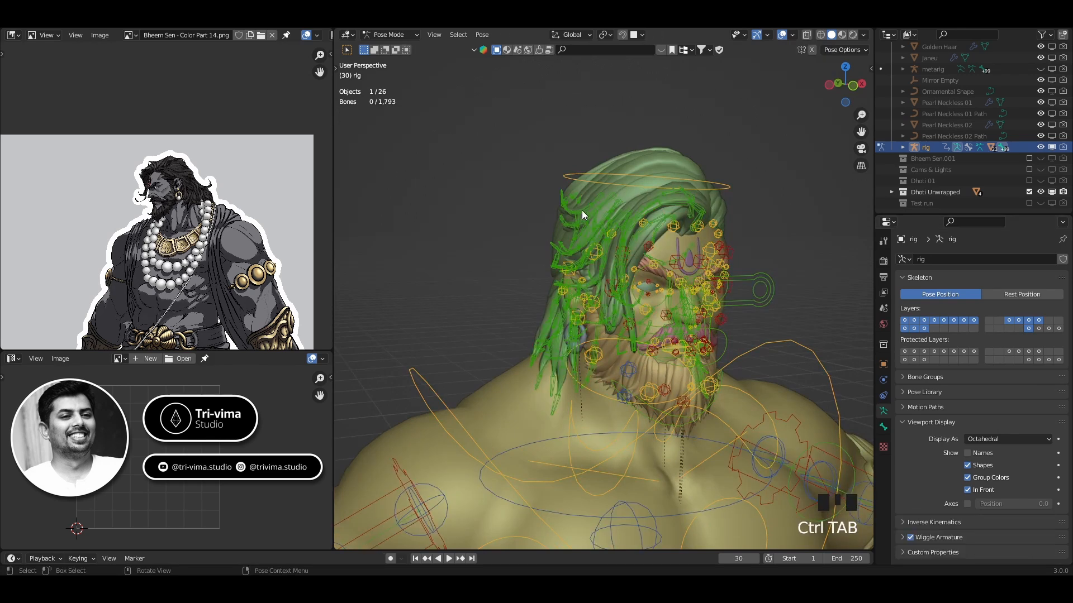
scroll(581, 210, "up", 2)
left_click(593, 146)
left_click(883, 427)
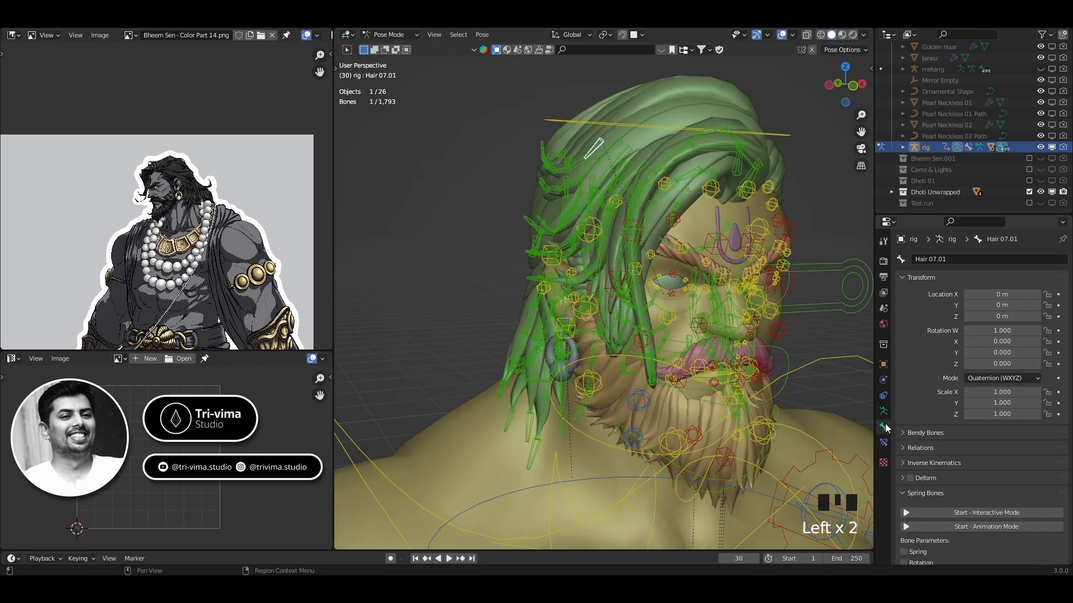
middle_click_drag(721, 235, 562, 163)
left_click(581, 157)
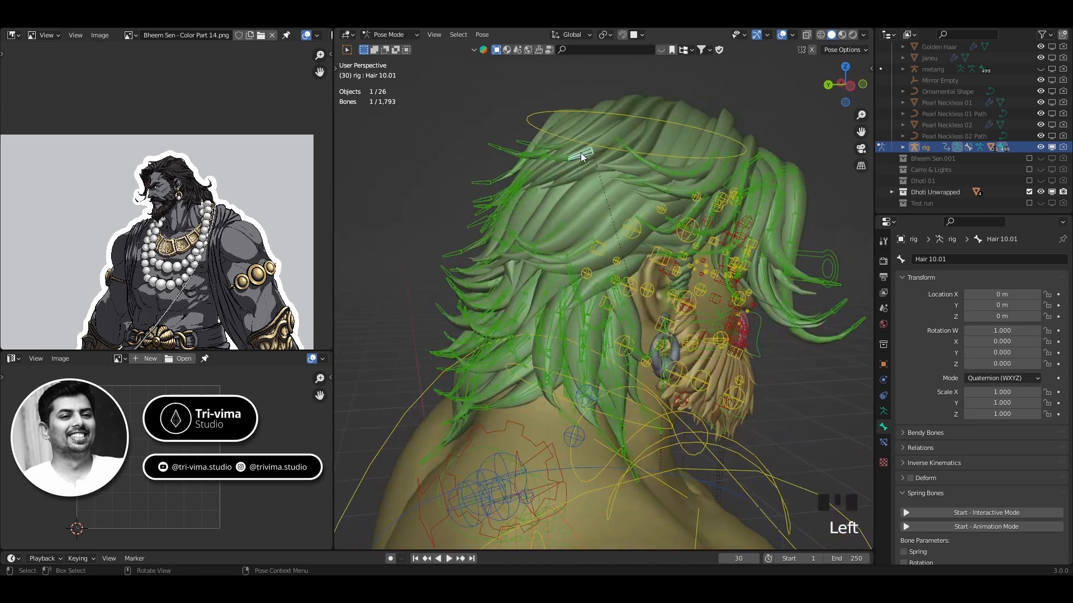
left_click(805, 429)
- In Object Mode, select the hair mesh together with the rig and examine how the control bones follow the locks
key("ctrl+Tab")
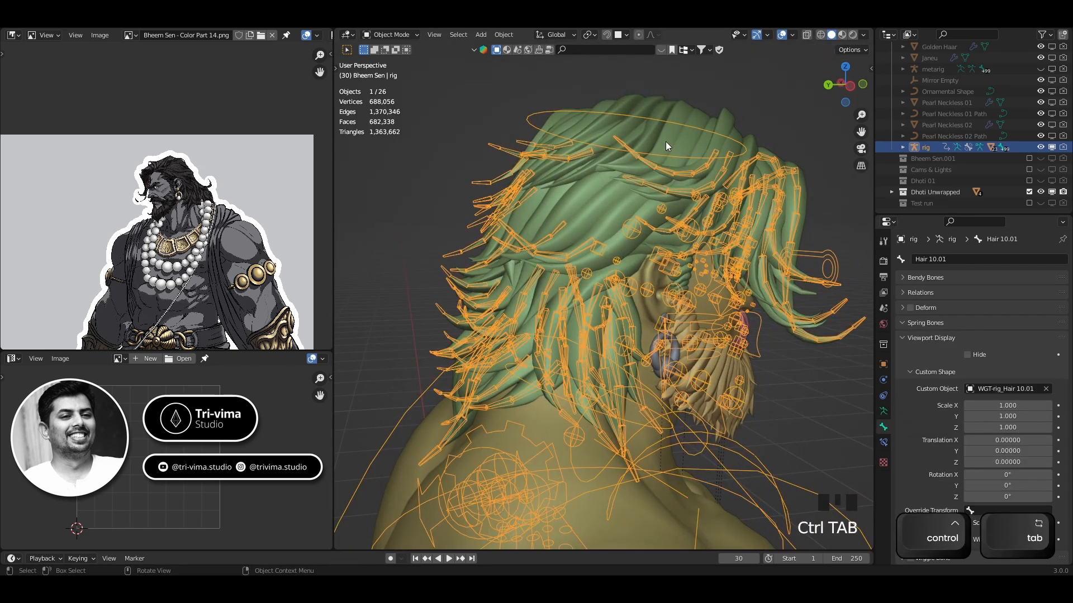
left_click(574, 125)
left_click(557, 147, "shift")
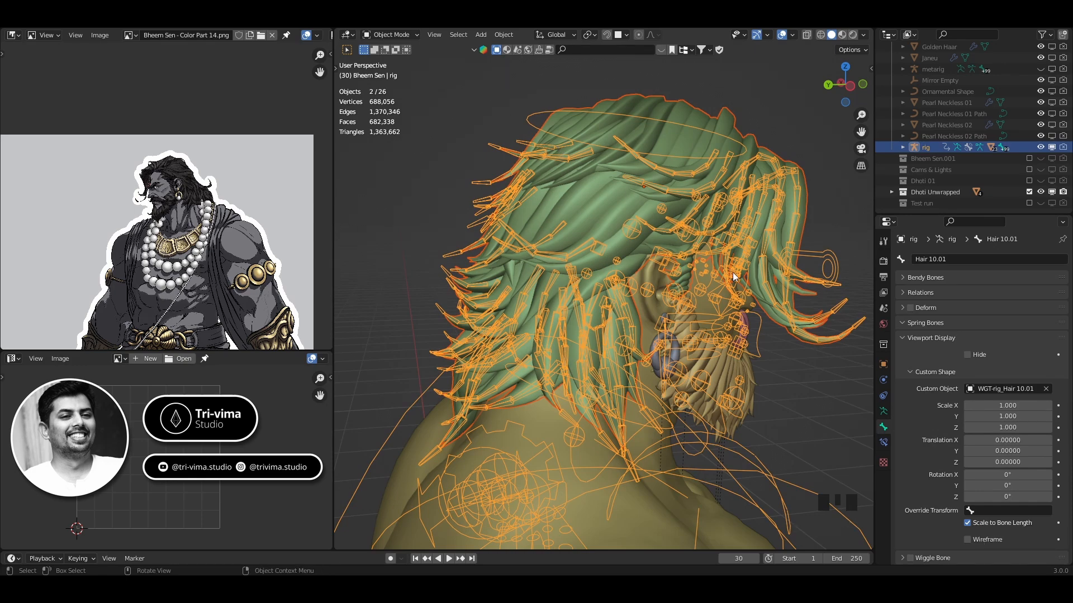
middle_click_drag(733, 273, 707, 270)
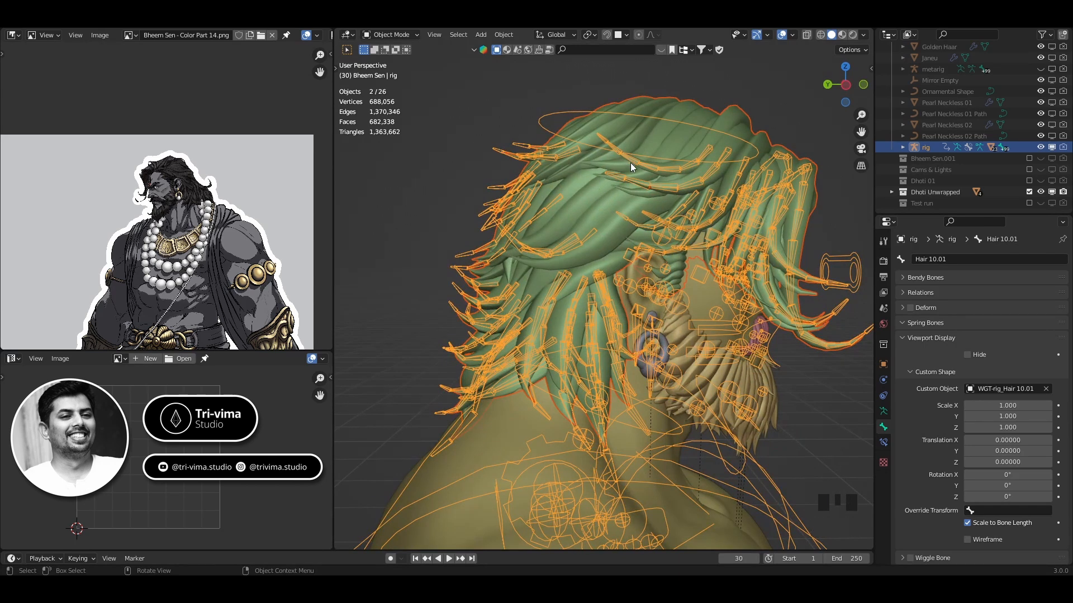
middle_click_drag(652, 211, 581, 222)
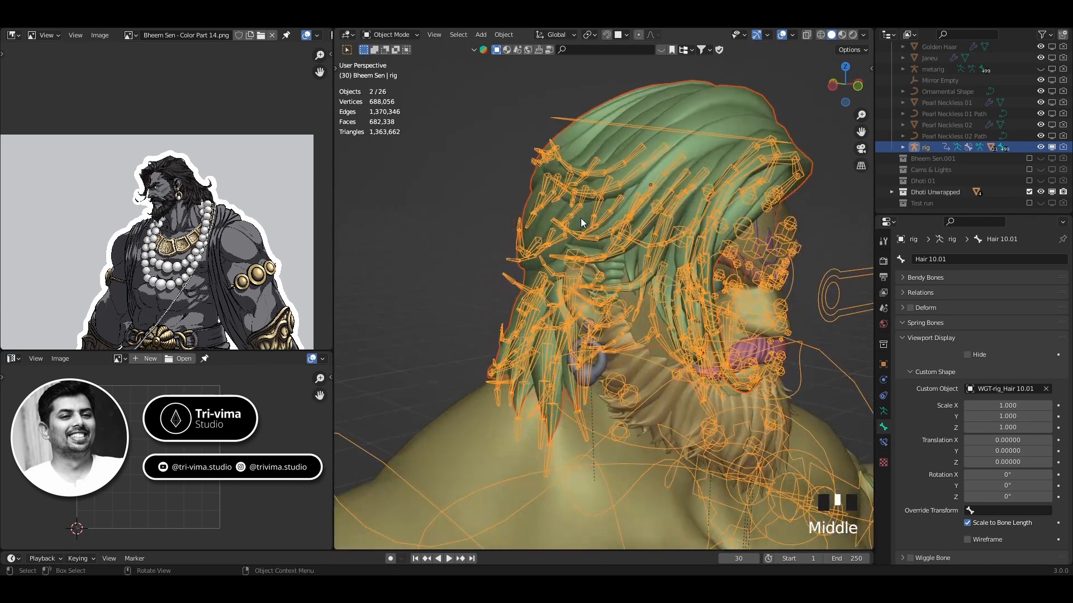
- Select only the rig and isolate it by hiding all other objects
left_click(524, 169)
left_click(544, 159)
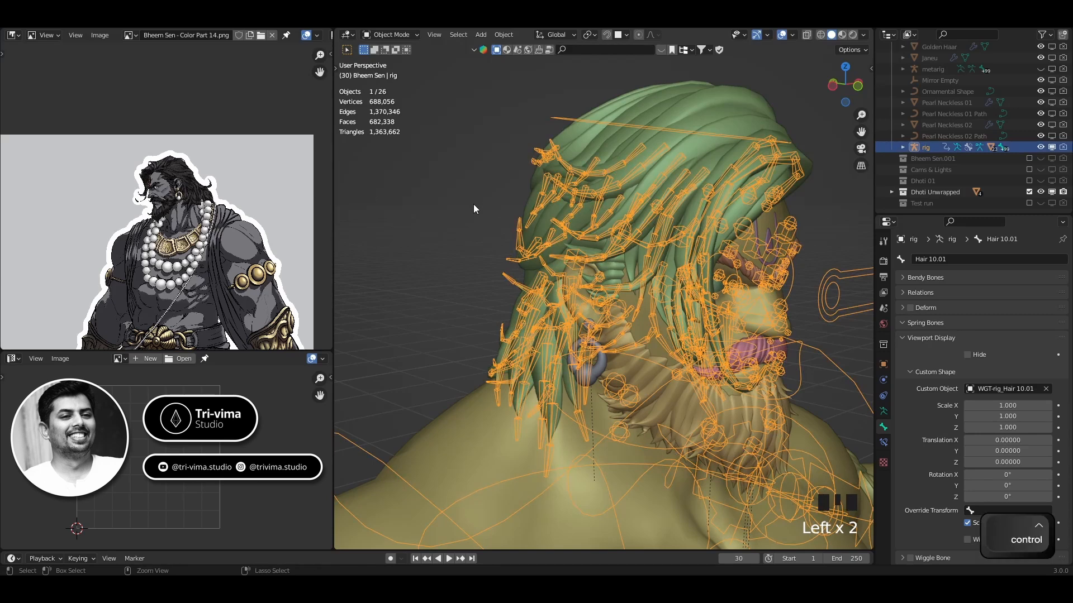
key("shift")
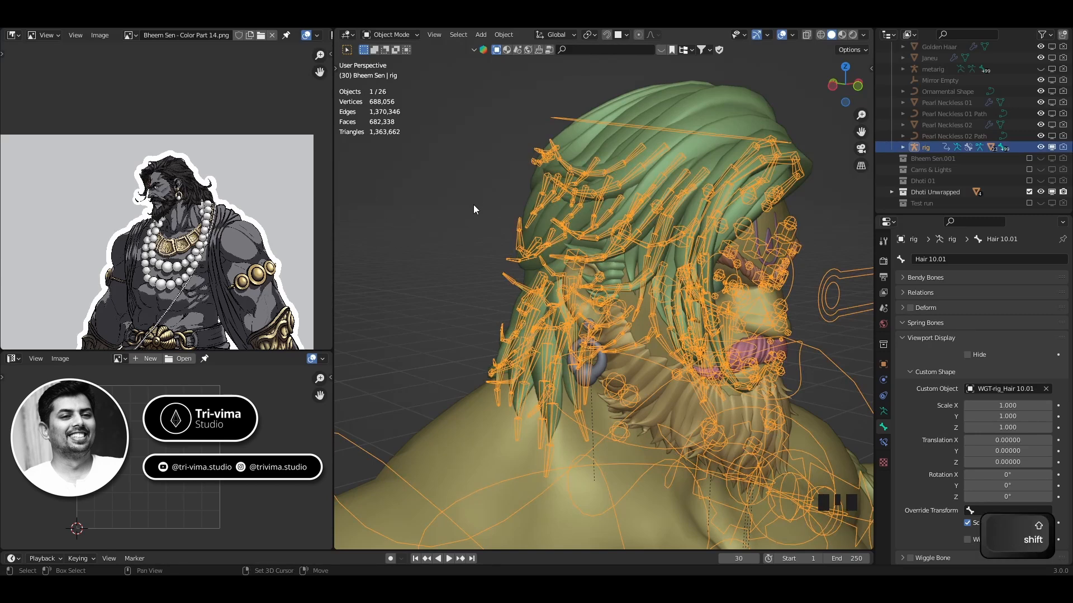
key("shift+h")
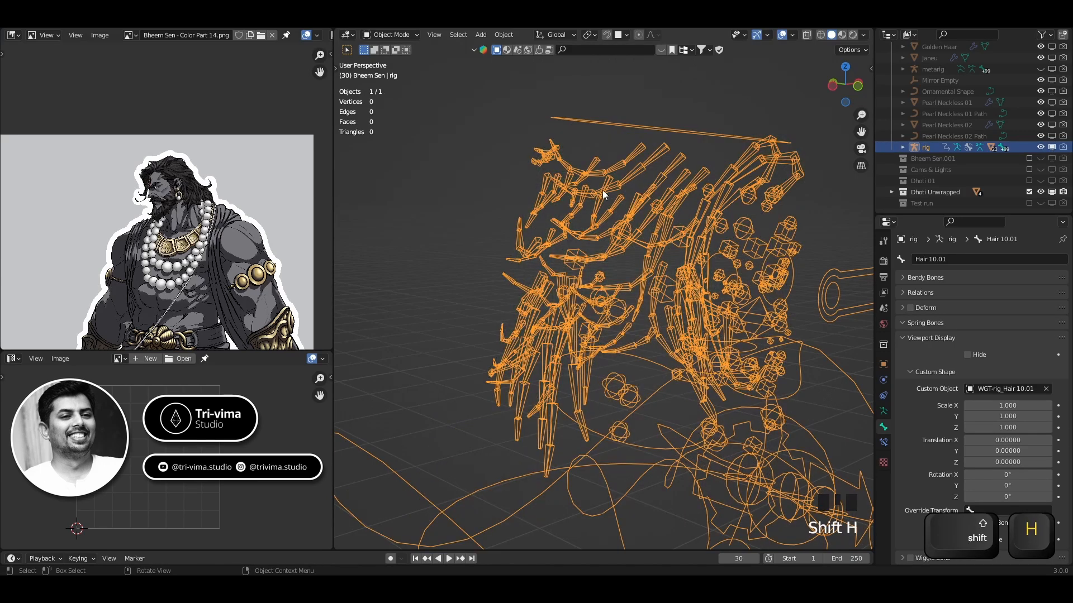
- In Pose Mode, inspect the front hair chains starting at Hair 01.01 and Hair 43.01 from several sides
key("ctrl+Tab")
middle_click_drag(602, 190, 626, 152)
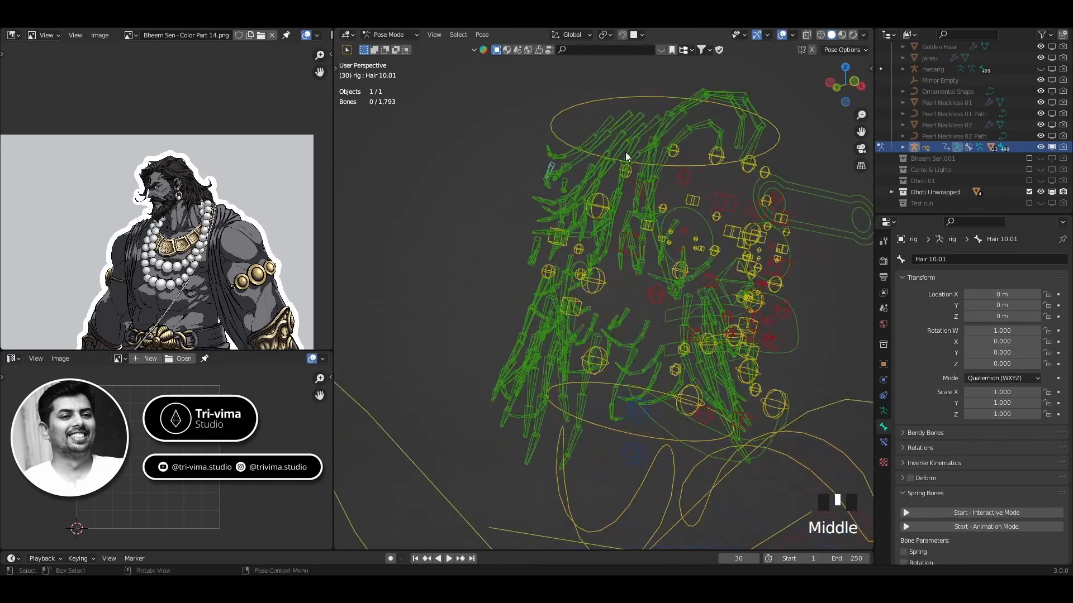
left_click(749, 145)
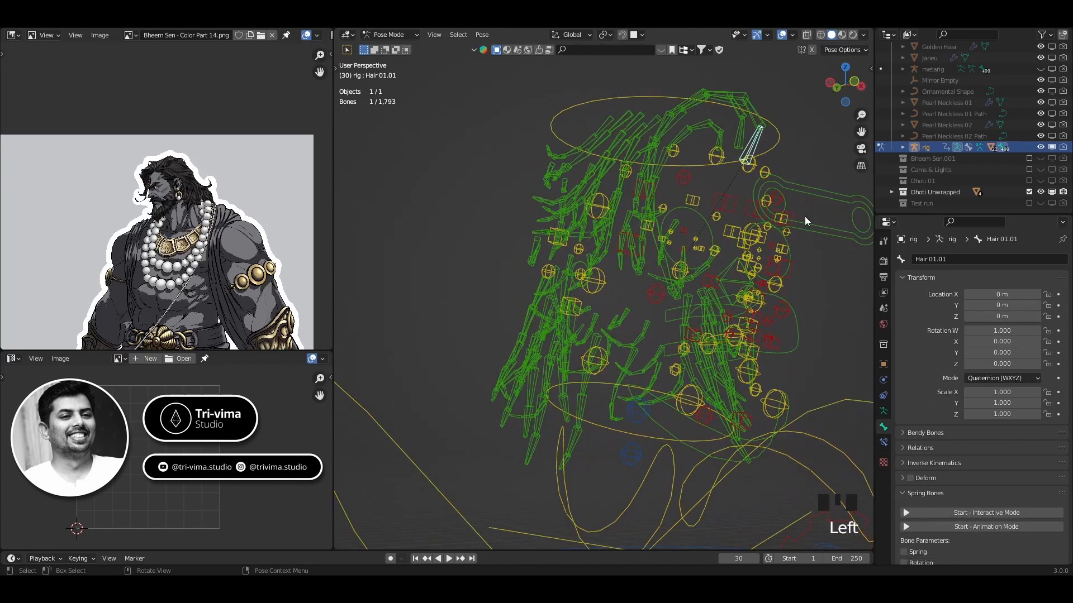
left_click(719, 139)
middle_click_drag(676, 145, 591, 191)
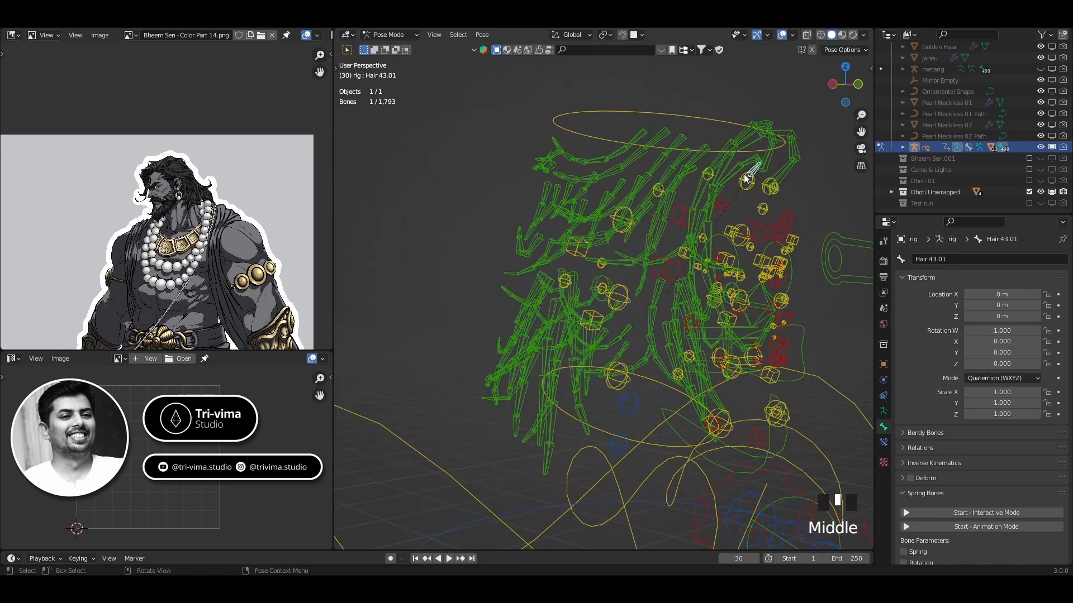
middle_click_drag(749, 196, 698, 190)
middle_click_drag(588, 224, 706, 176)
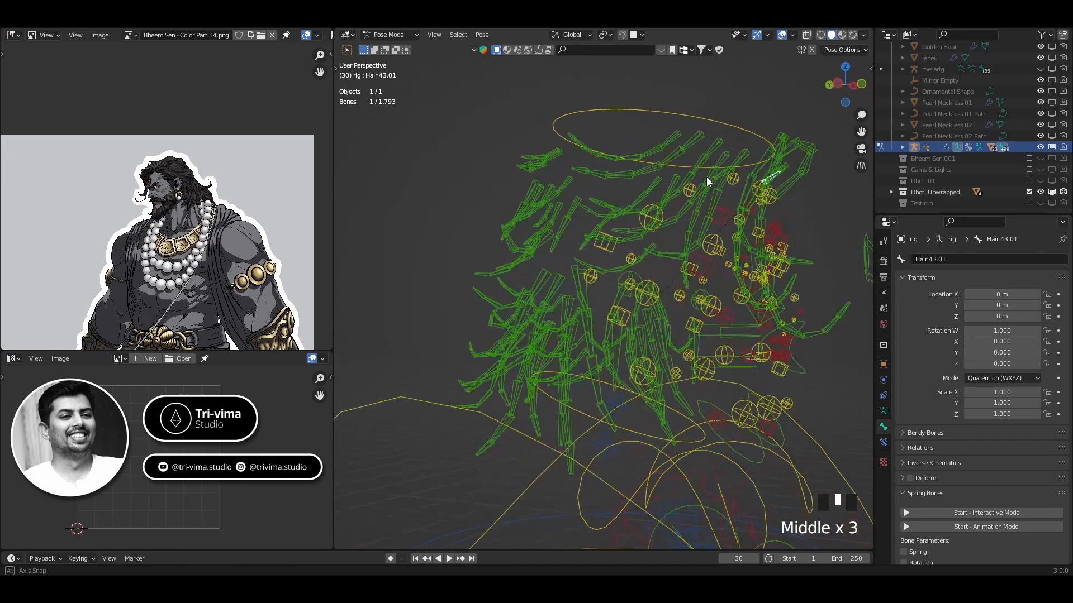
- Inspect individual bones of the side and crown hair chains, including Hair 18.04, Hair 08.01, Hair 07.03 and Hair 10.01
left_click(693, 220)
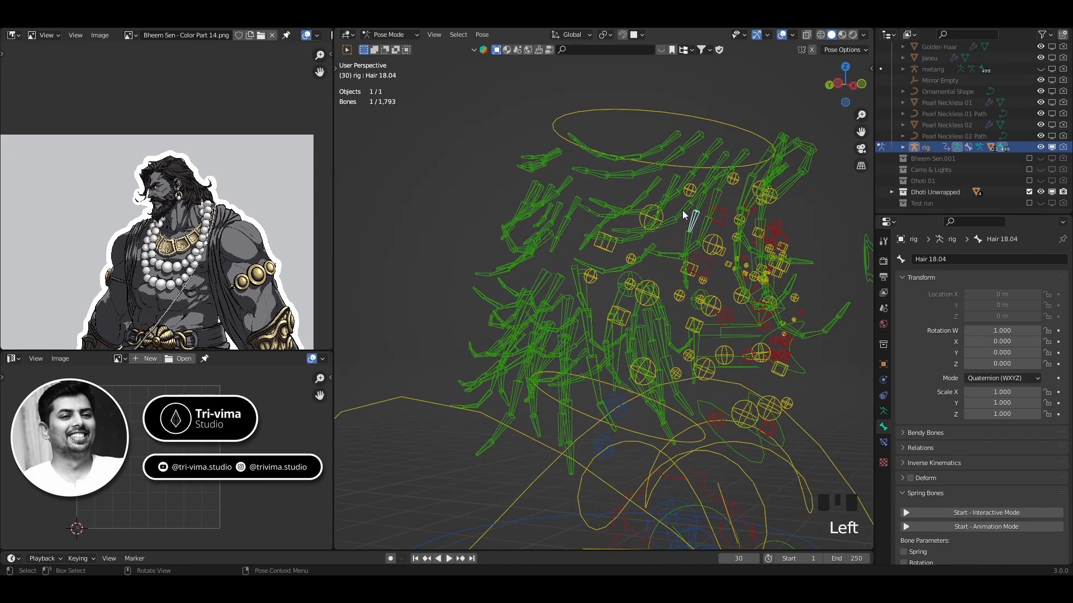
left_click(679, 208)
middle_click_drag(669, 203, 682, 198)
left_click(682, 198)
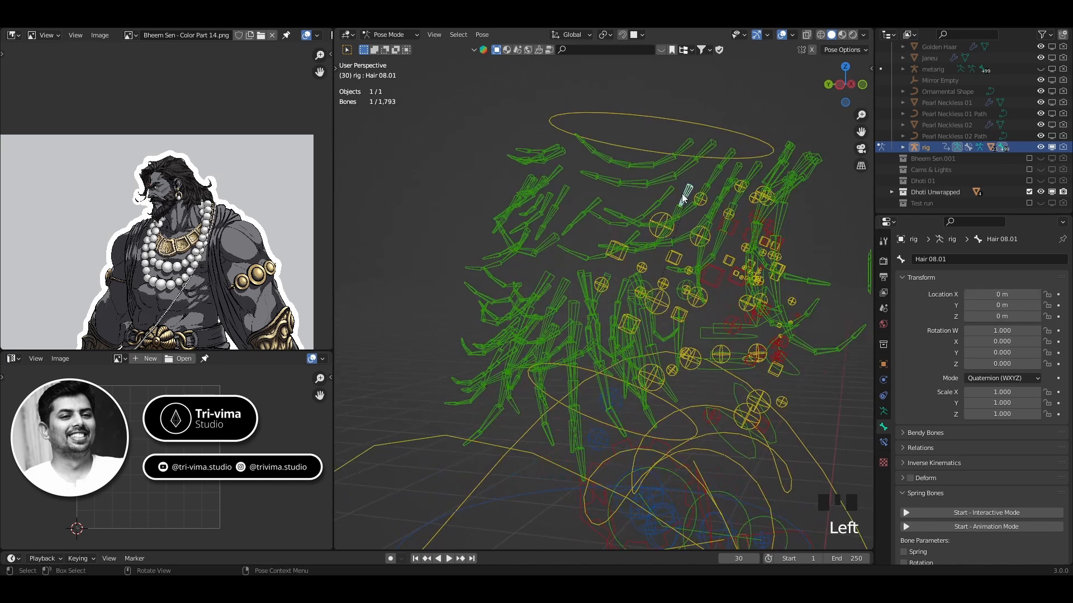
left_click(709, 227)
left_click(685, 202)
left_click(660, 187)
left_click(664, 180)
left_click(654, 177)
middle_click_drag(639, 168, 704, 201)
left_click(611, 162)
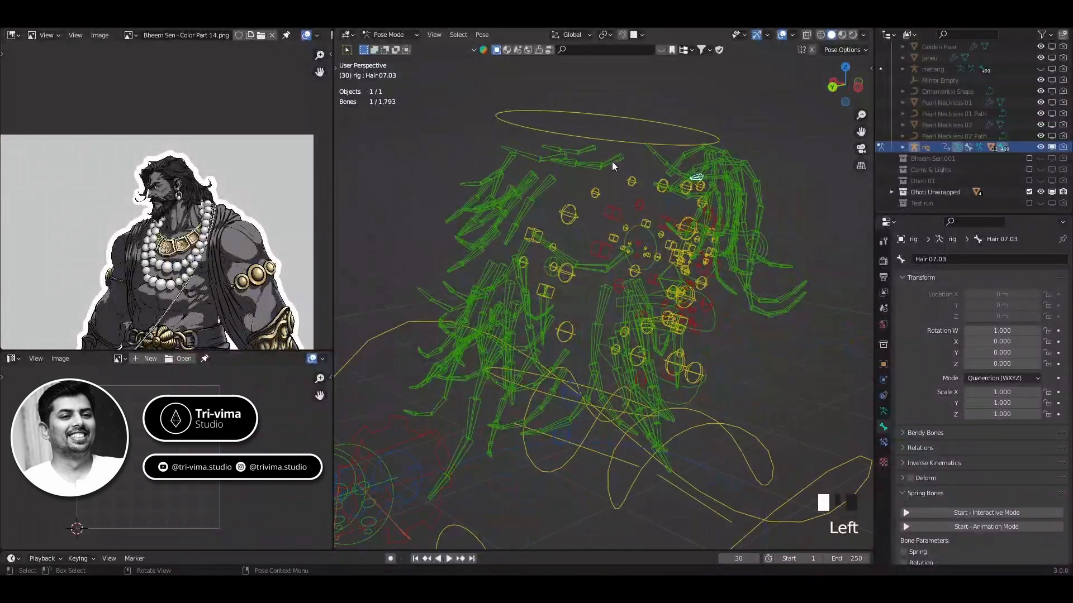
middle_click_drag(510, 302, 538, 302)
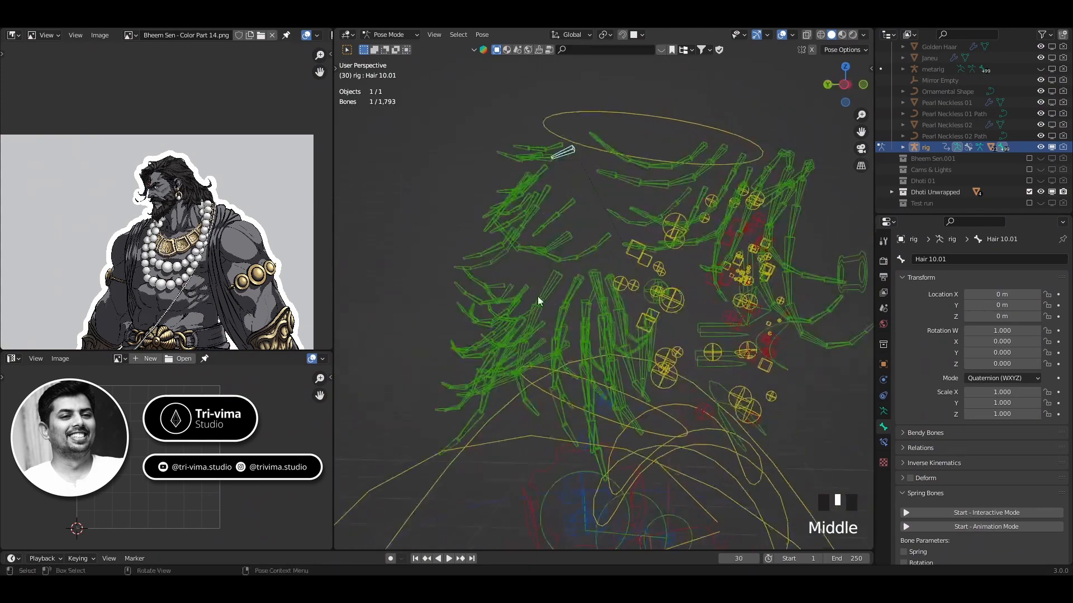
- Inspect the back hair chains around Hair 24.01, and the front root bone Hair 43.01
middle_click_drag(433, 309, 571, 263)
left_click(581, 210)
left_click(558, 226)
left_click(553, 249)
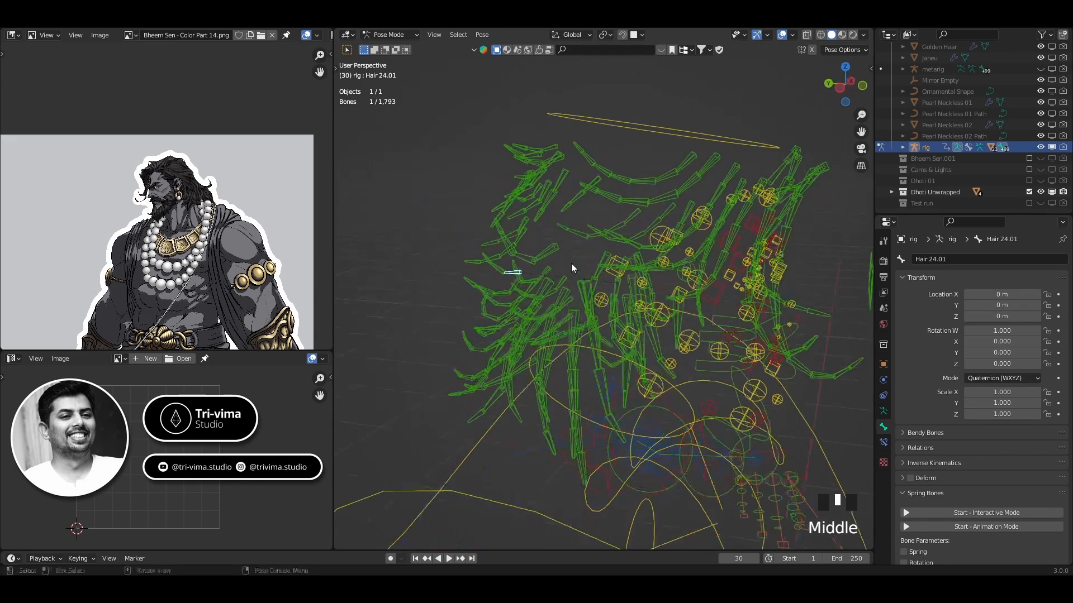
middle_click_drag(804, 211, 742, 201)
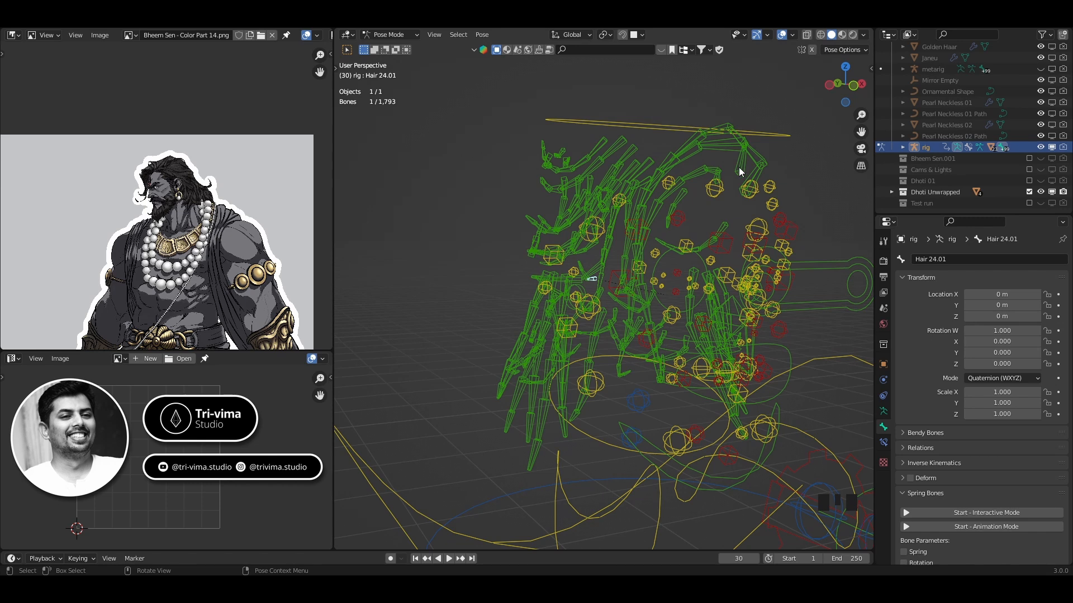
left_click(717, 178)
left_click(717, 179)
middle_click_drag(578, 244, 594, 311)
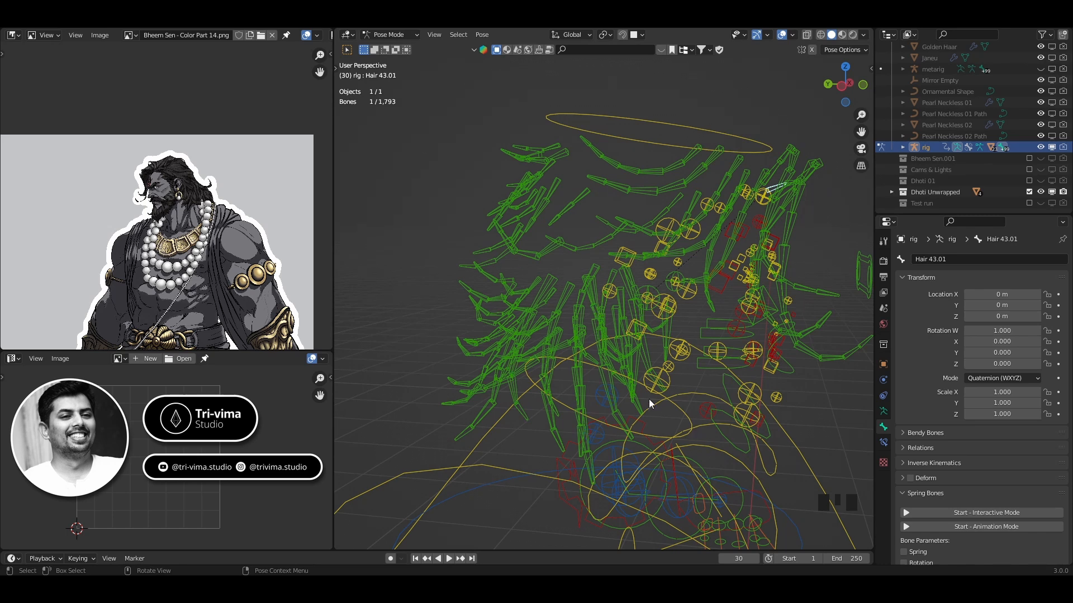
- Display the rig's bone names and examine how the hair chains are numbered around the head
left_click(883, 411)
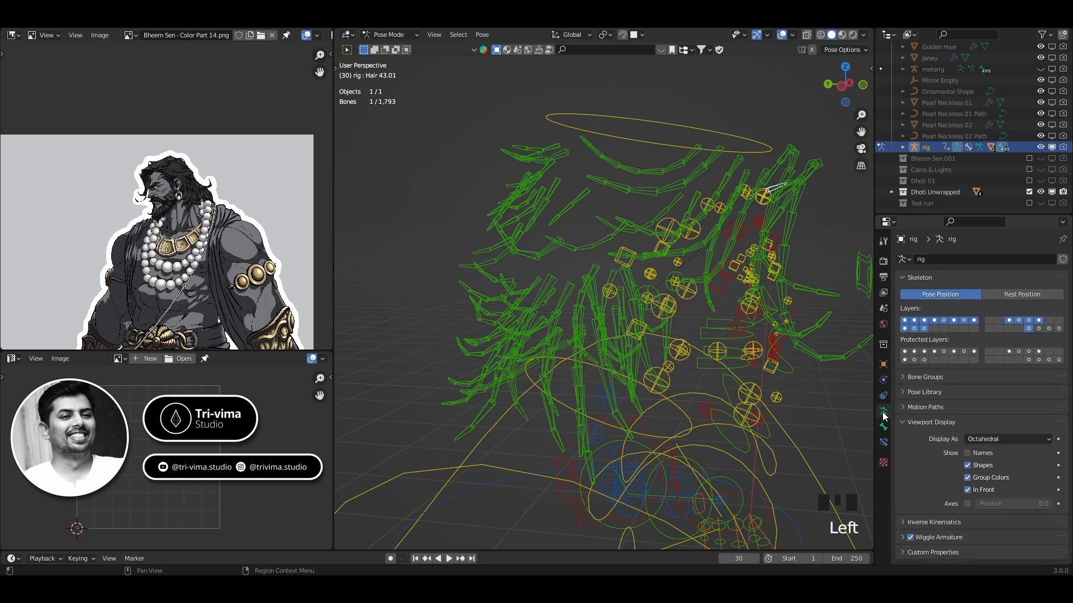
left_click(967, 453)
scroll(608, 240, "up", 1)
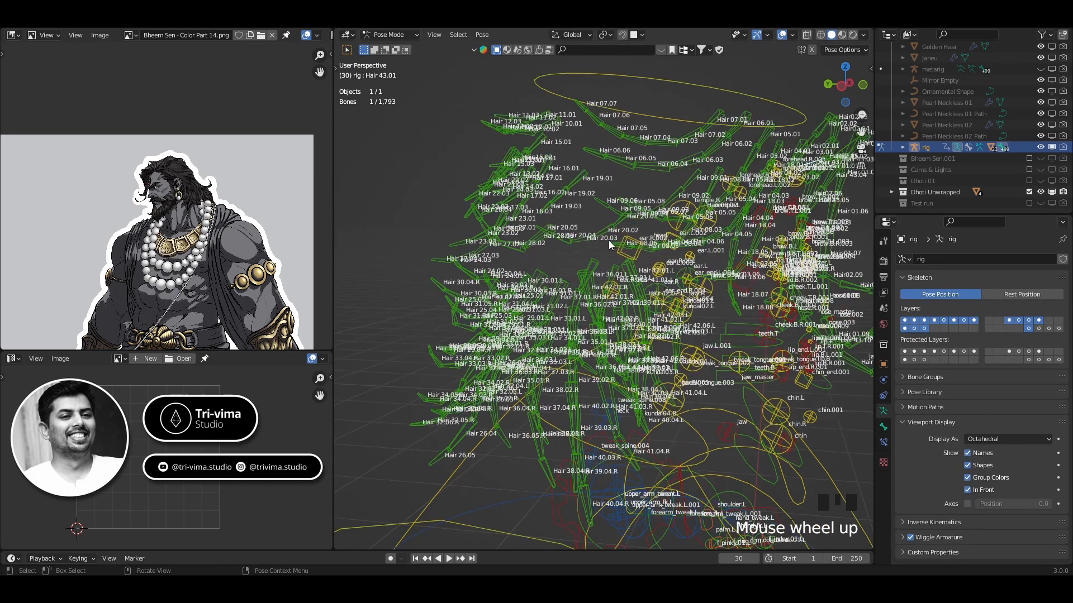
middle_click_drag(609, 240, 511, 296, "shift")
scroll(662, 180, "up", 4)
middle_click_drag(663, 180, 639, 277, "shift")
scroll(609, 217, "up", 2)
middle_click_drag(469, 264, 533, 239, "shift")
scroll(515, 276, "down", 2)
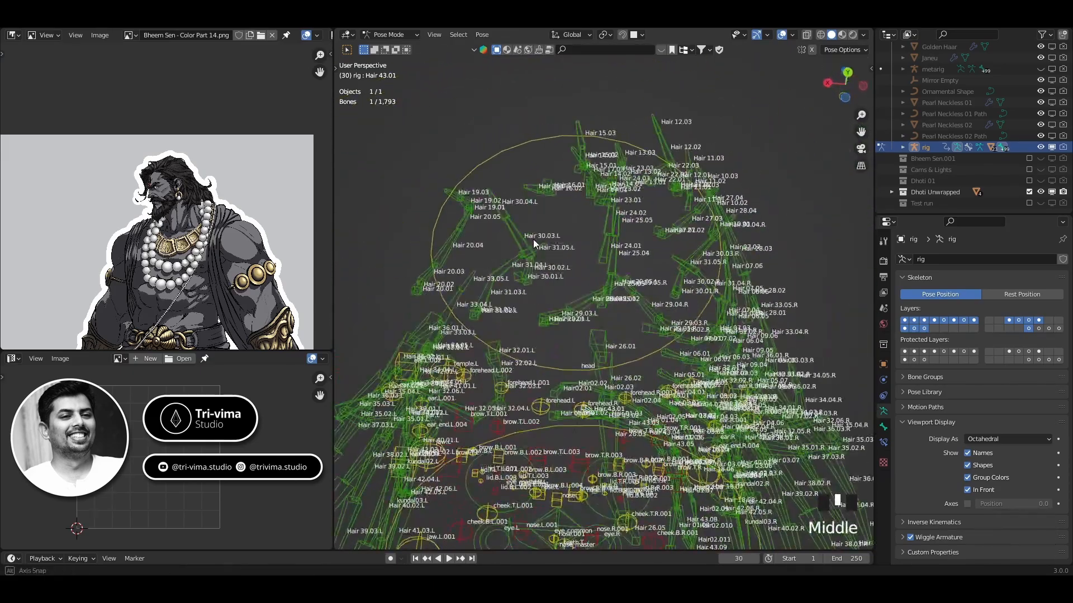
scroll(538, 281, "up", 2)
middle_click_drag(662, 267, 548, 302)
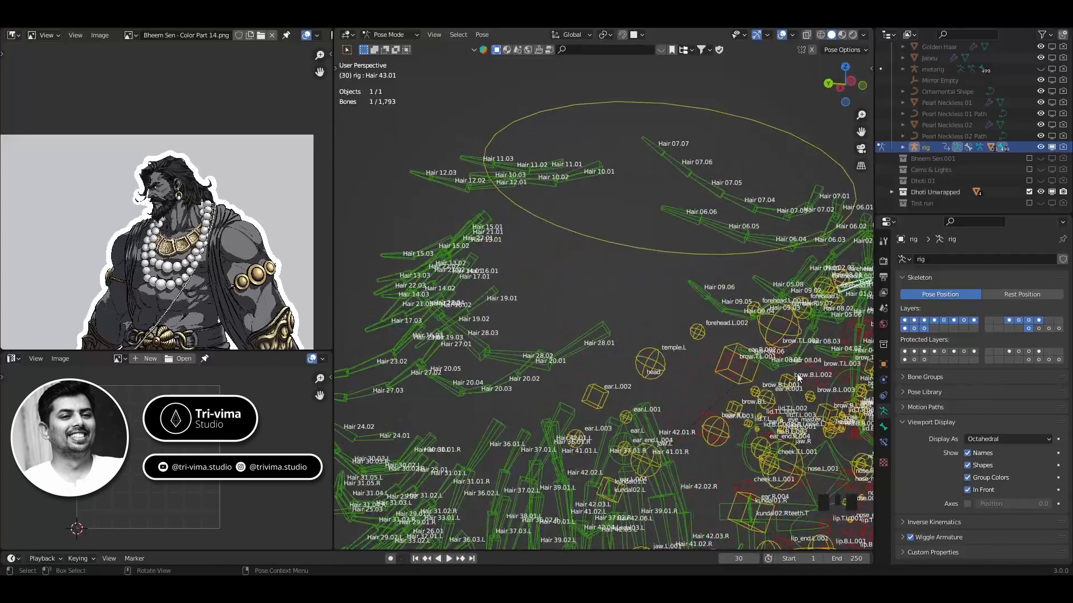
- Turn off the rig's bone name display and deselect all bones
left_click(967, 453)
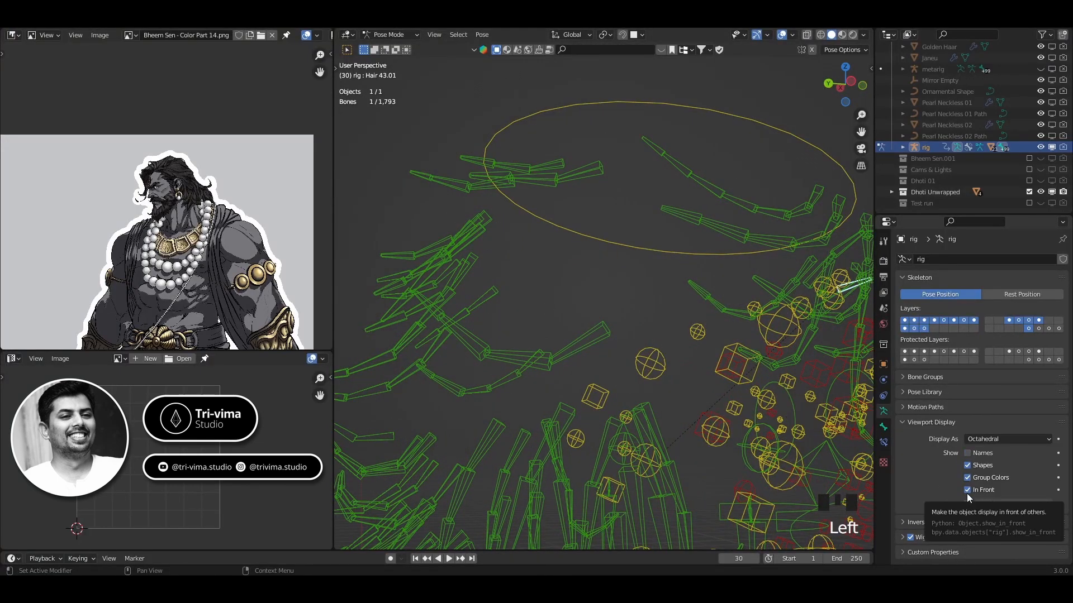
middle_click_drag(640, 286, 557, 270)
scroll(420, 277, "up", 1)
scroll(420, 276, "down", 5)
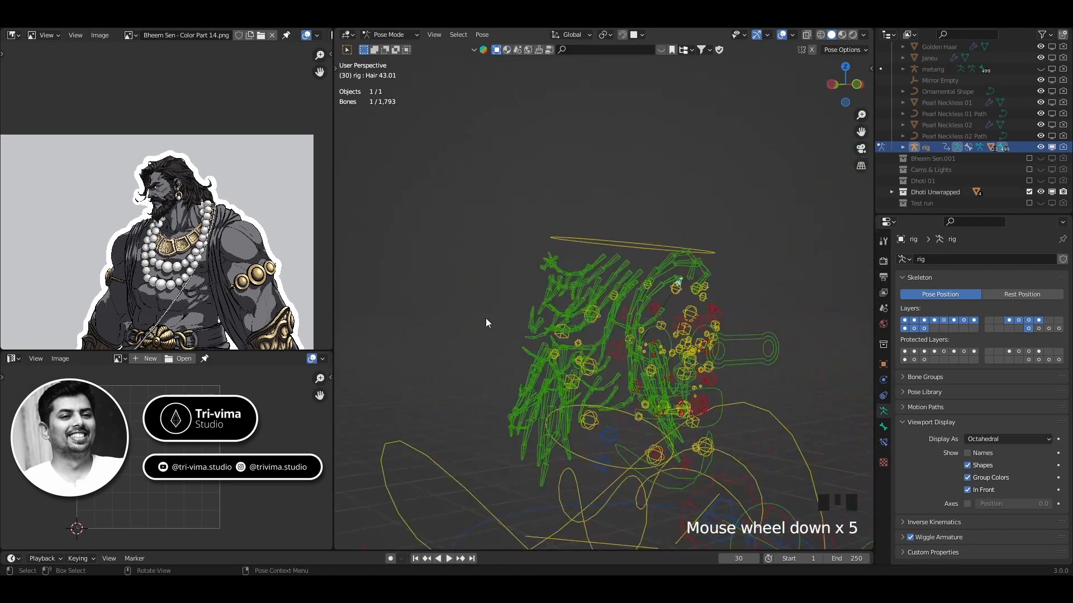
middle_click_drag(485, 318, 707, 273)
left_click(754, 327)
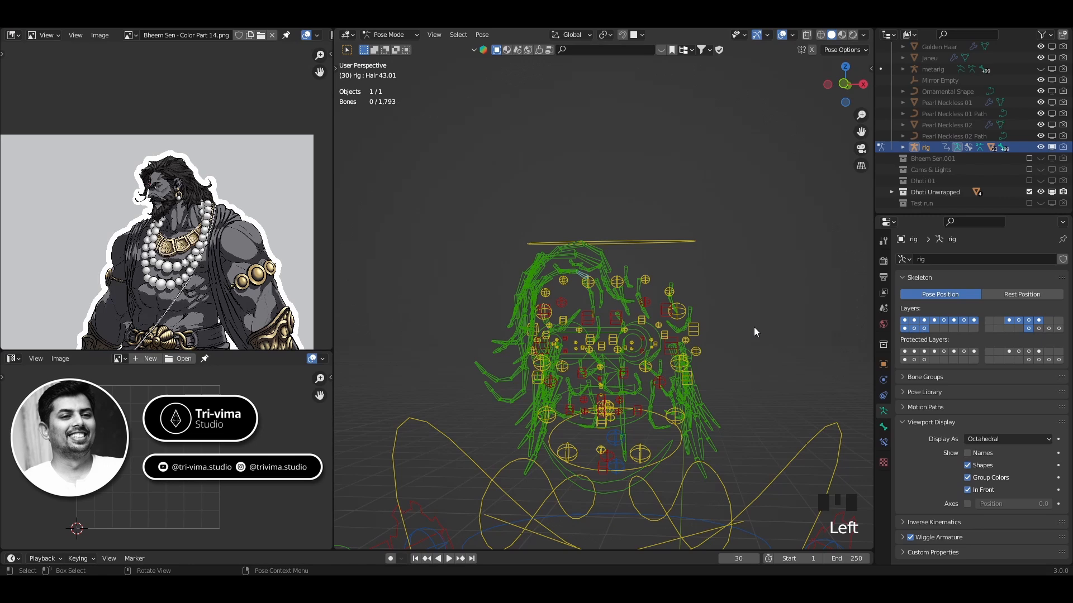
- Return the rig to Object Mode and reveal all the hidden character meshes
left_click(667, 243)
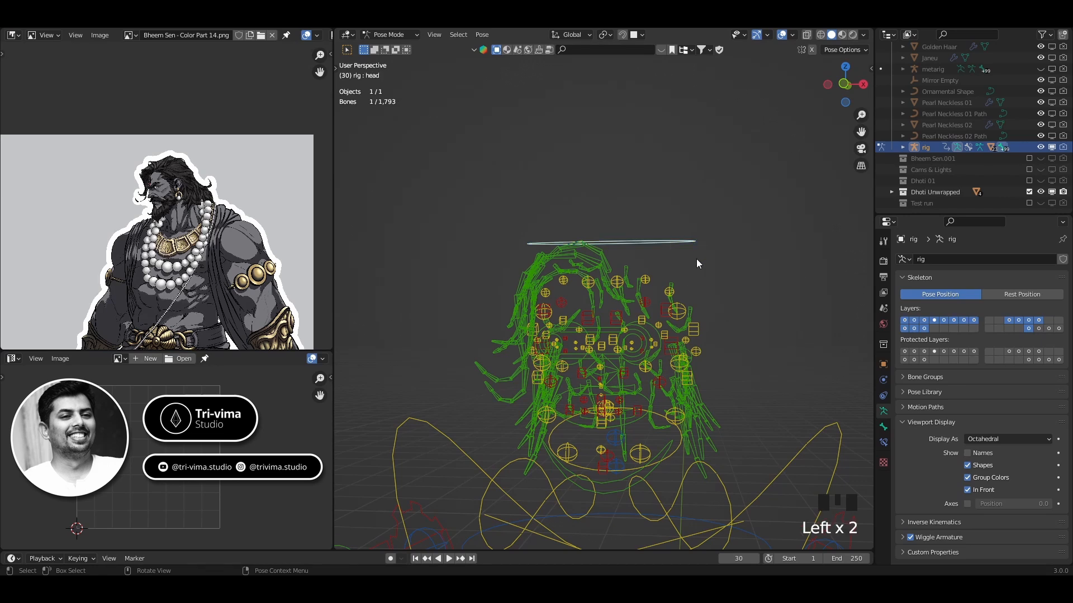
key("alt+h")
left_click(736, 285)
key("ctrl+Tab")
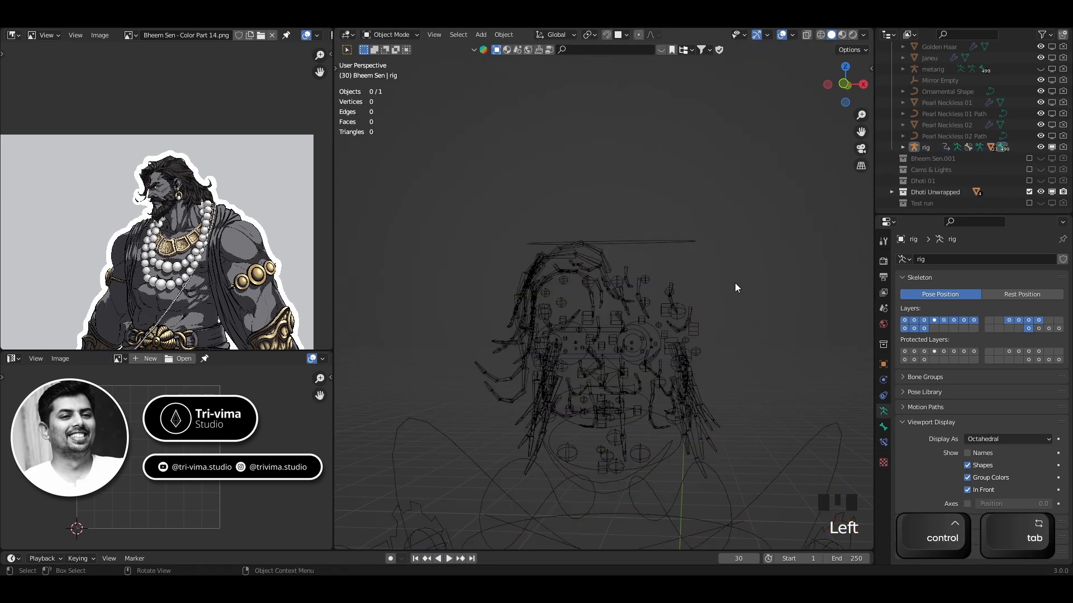
key("alt+h")
left_click(692, 257)
- Parent the Hair 01 mesh to the rig using Armature Deform With Automatic Weights
left_click(611, 235)
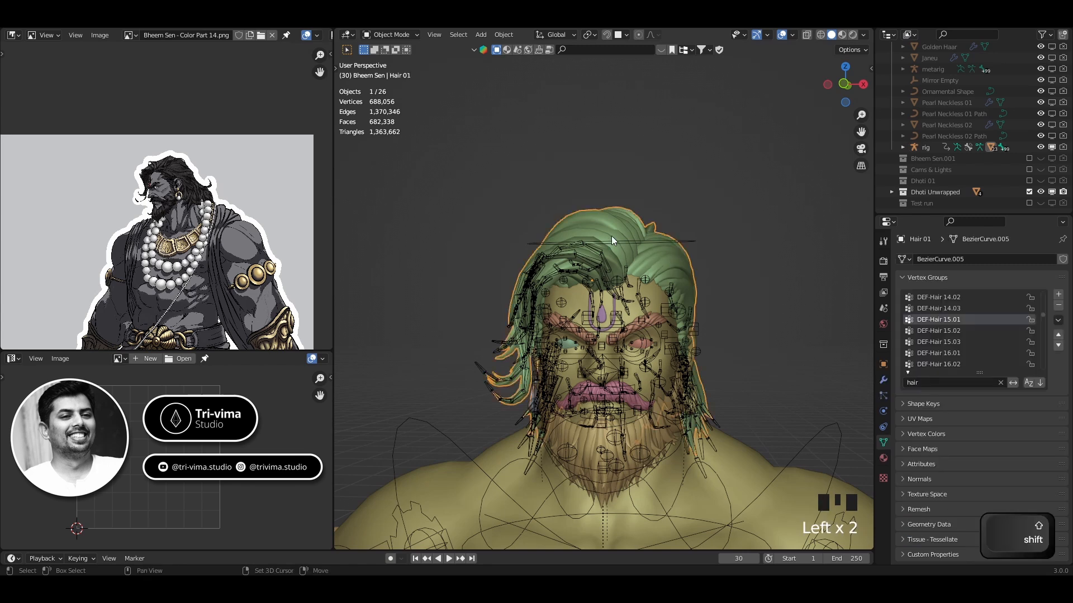
left_click(688, 245, "shift")
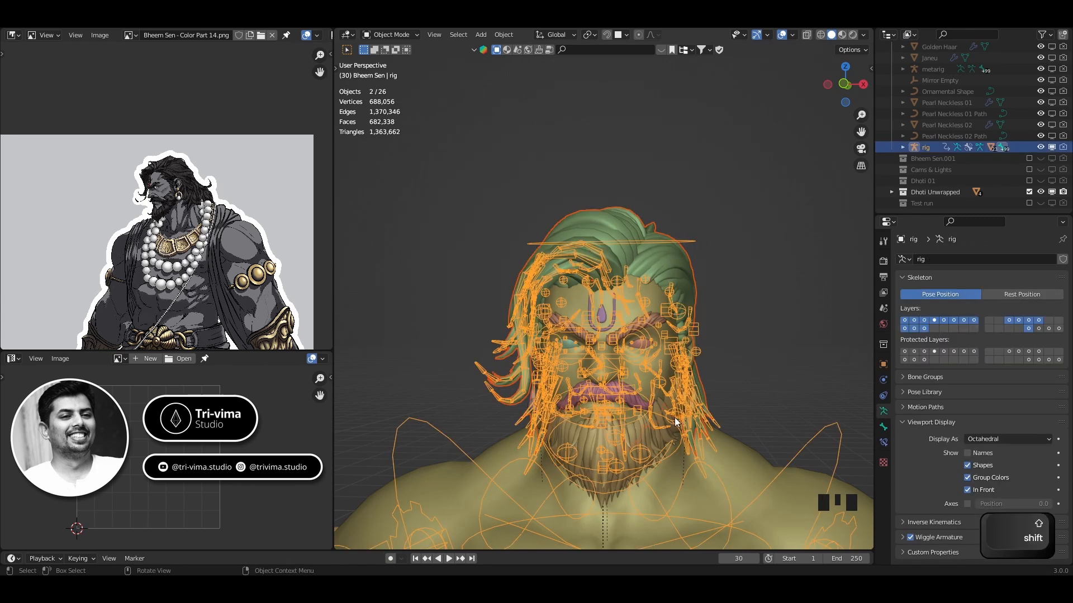
middle_click_drag(422, 464, 465, 227, "shift")
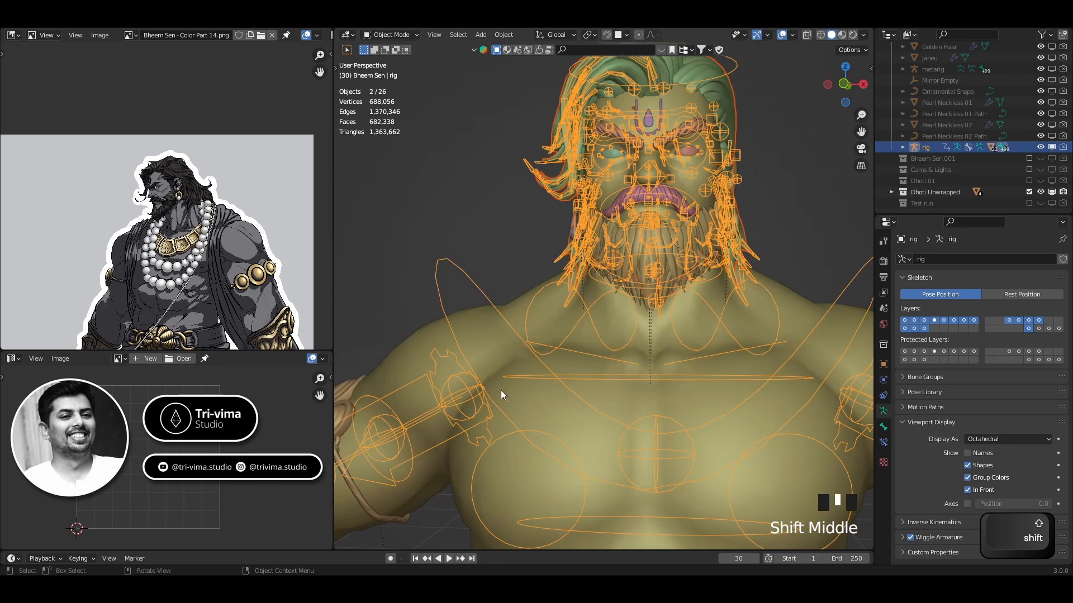
middle_click_drag(443, 348, 611, 211, "shift")
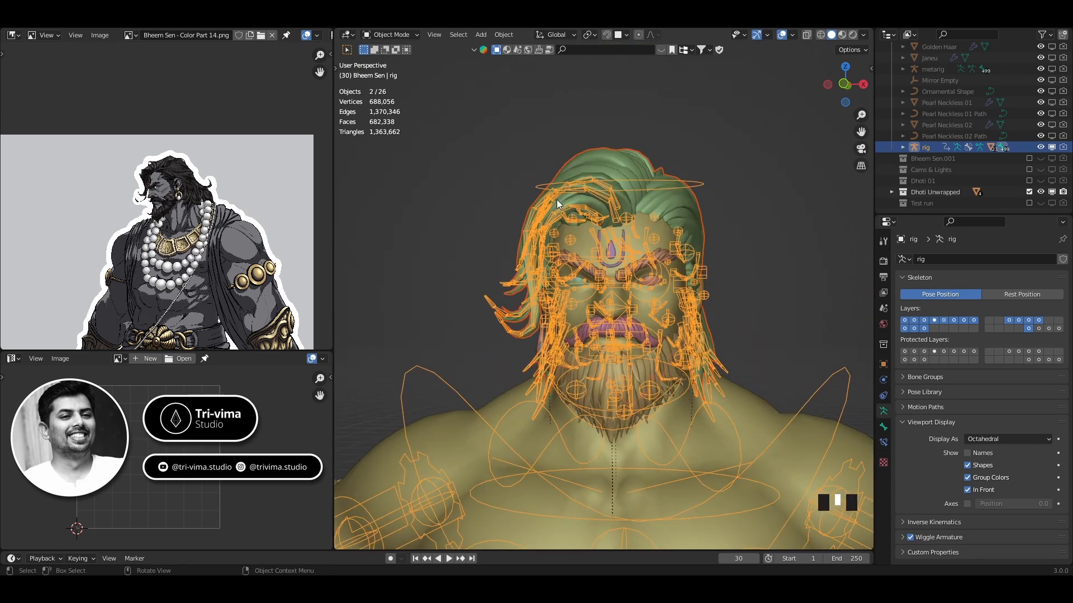
key("ctrl")
key("ctrl+p")
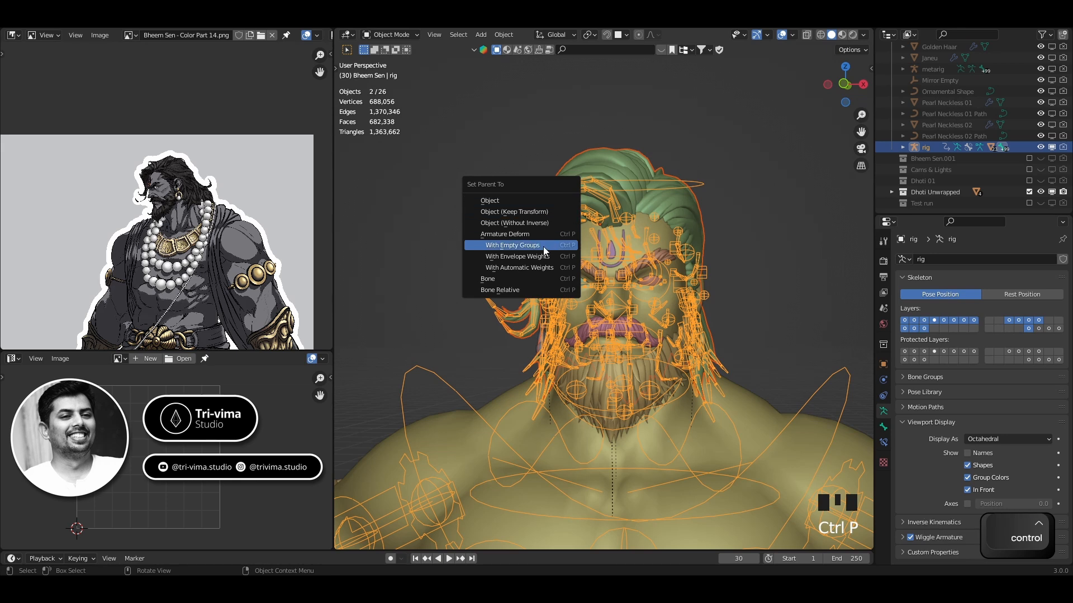
left_click(530, 268)
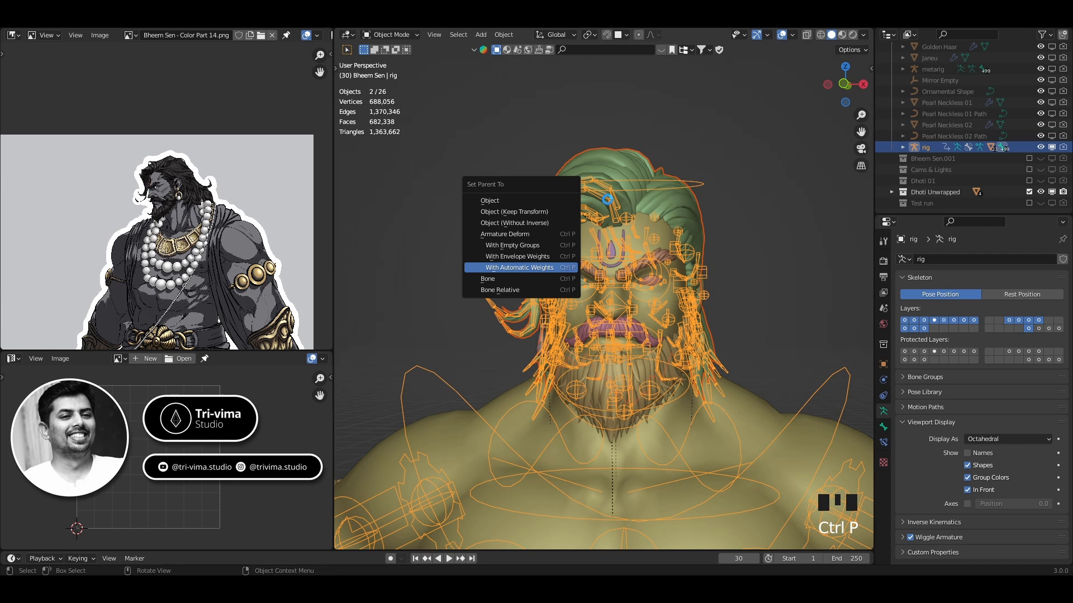
key("Return")
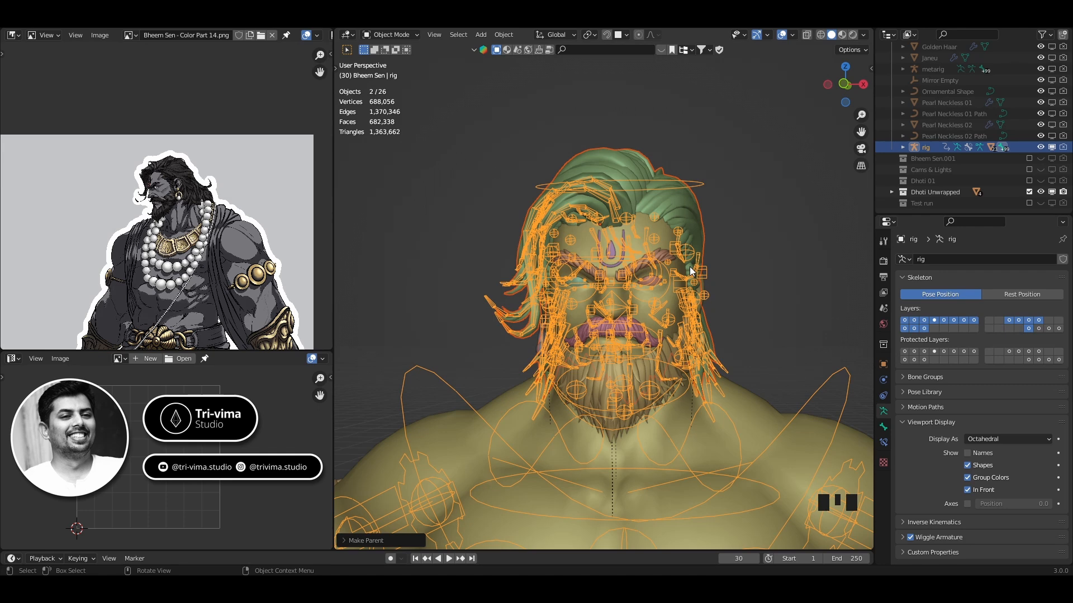
- Select the Hair 01 mesh and examine its filtered list of hair vertex groups from the start
middle_click_drag(747, 307, 731, 278)
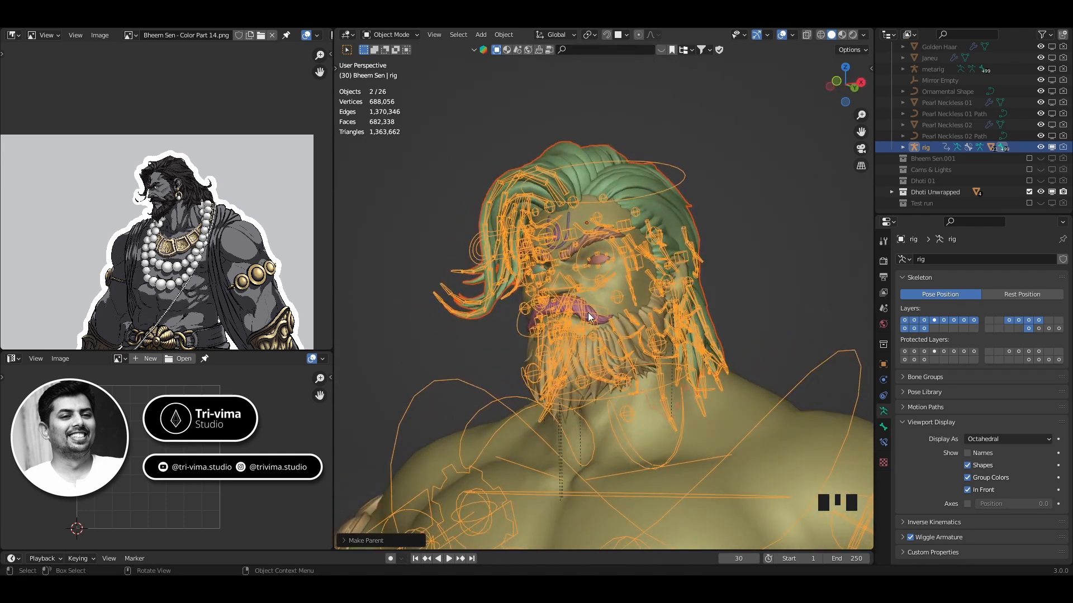
middle_click_drag(727, 224, 719, 209)
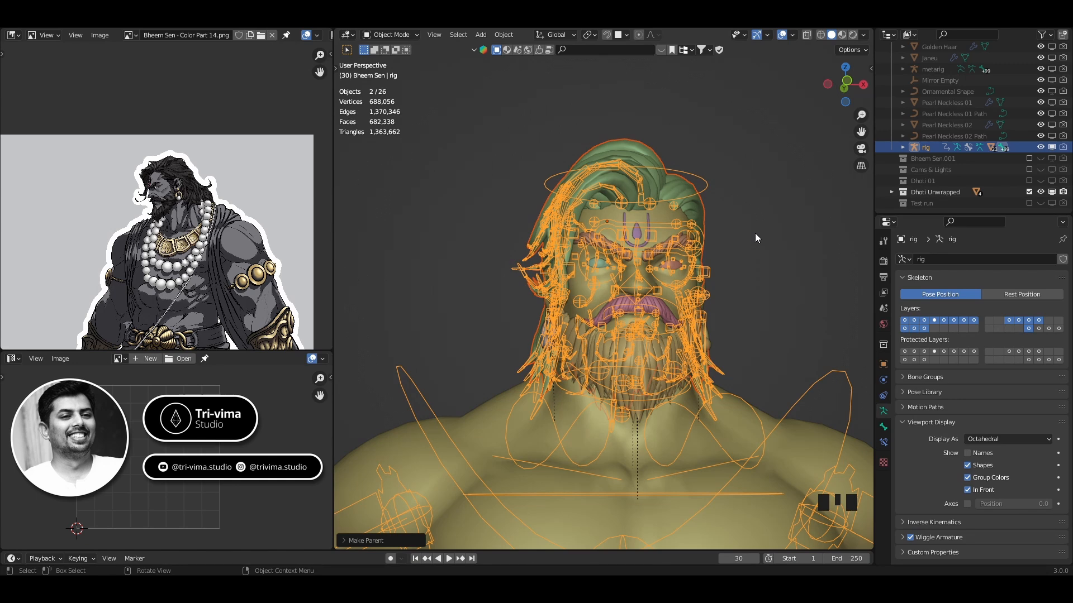
left_click(702, 186)
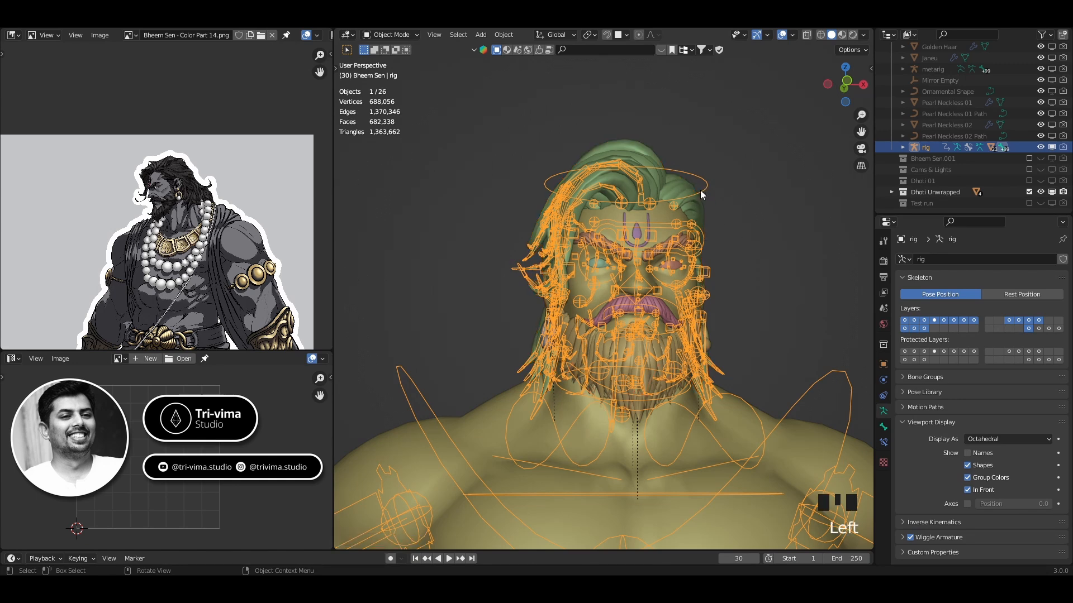
left_click(699, 190)
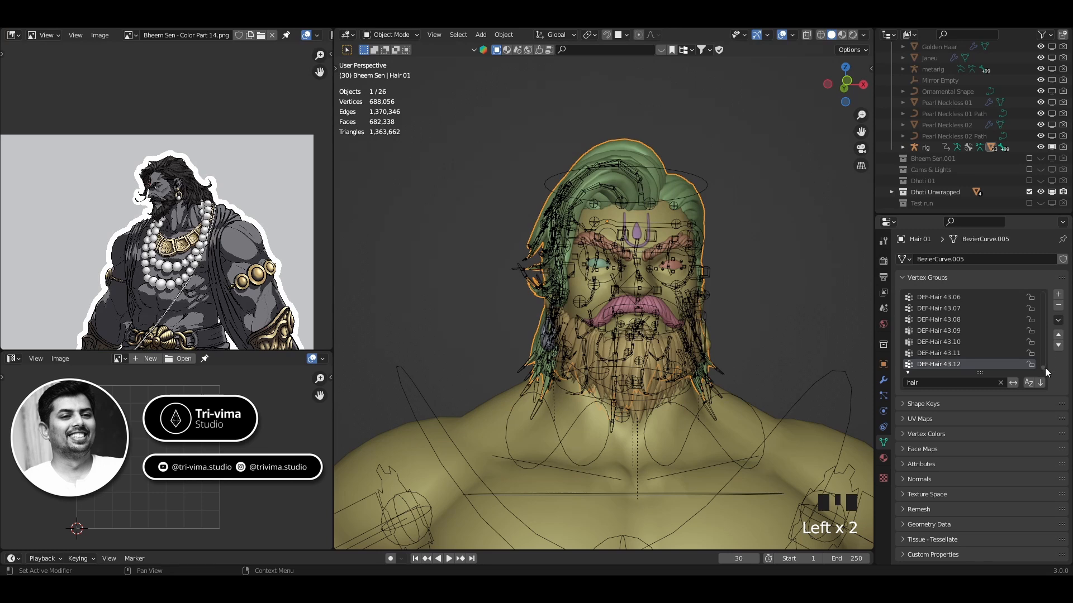
left_click_drag(1045, 368, 1041, 284)
left_click(680, 187)
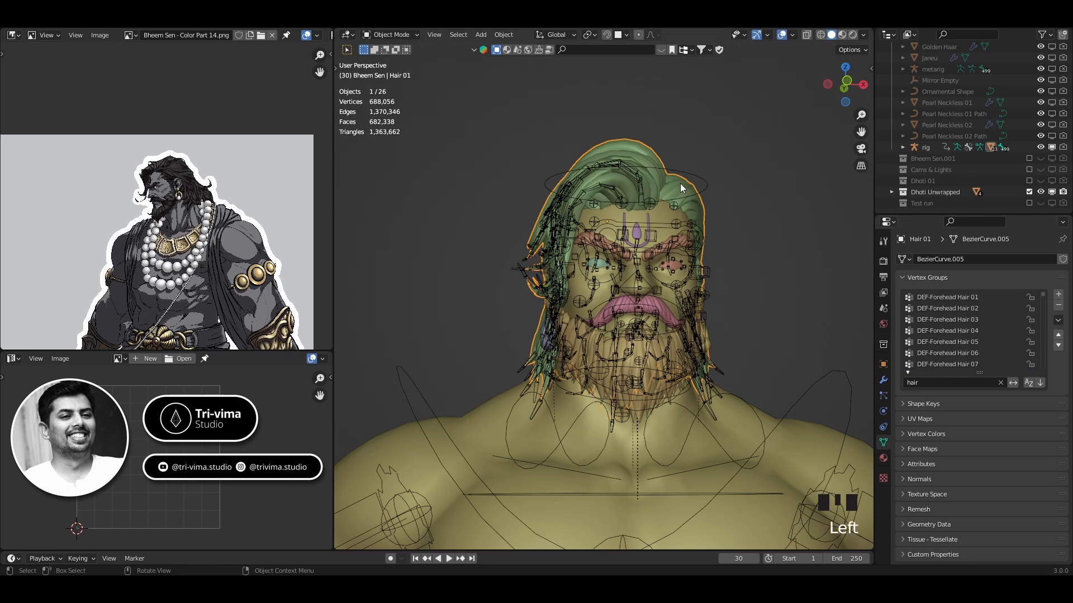
scroll(983, 317, "down", 4)
scroll(983, 318, "down", 20)
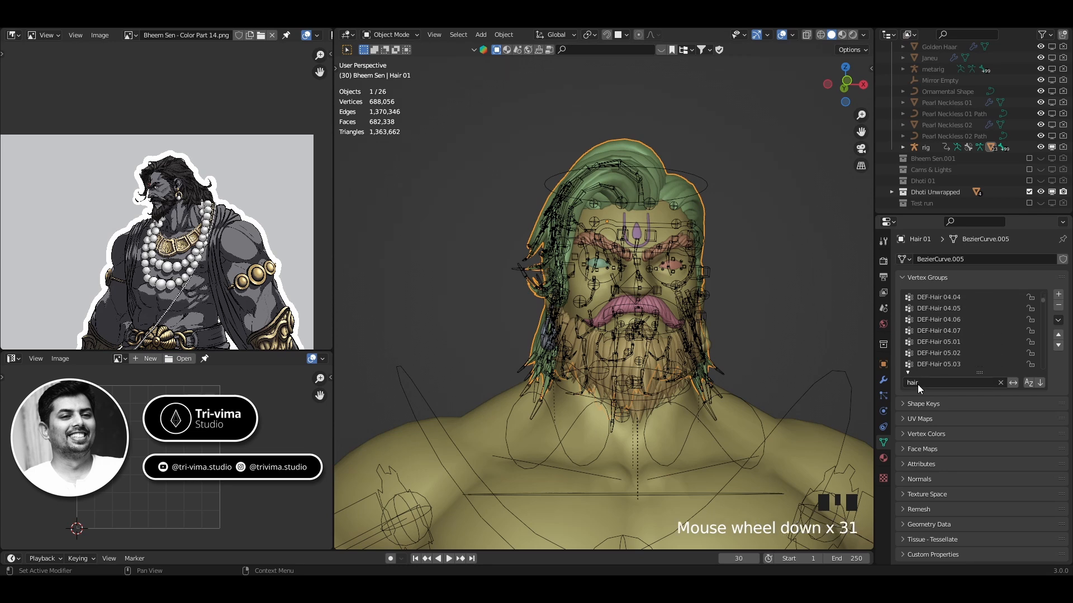
- Clear the vertex group filter, look through the full list, and filter it by "hair" again
left_click(1000, 382)
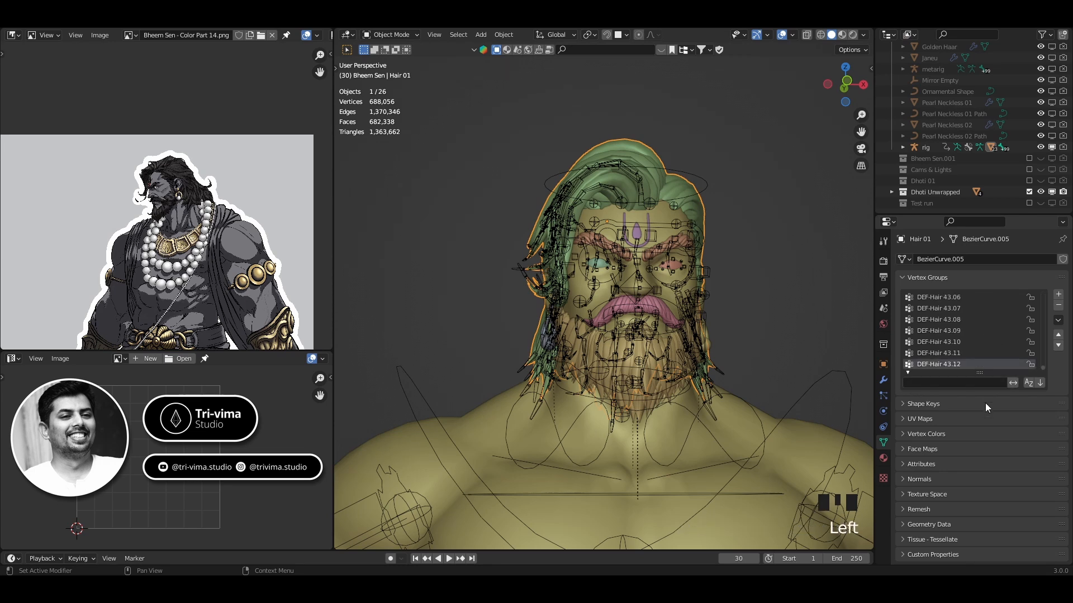
scroll(971, 341, "up", 20)
scroll(966, 336, "up", 10)
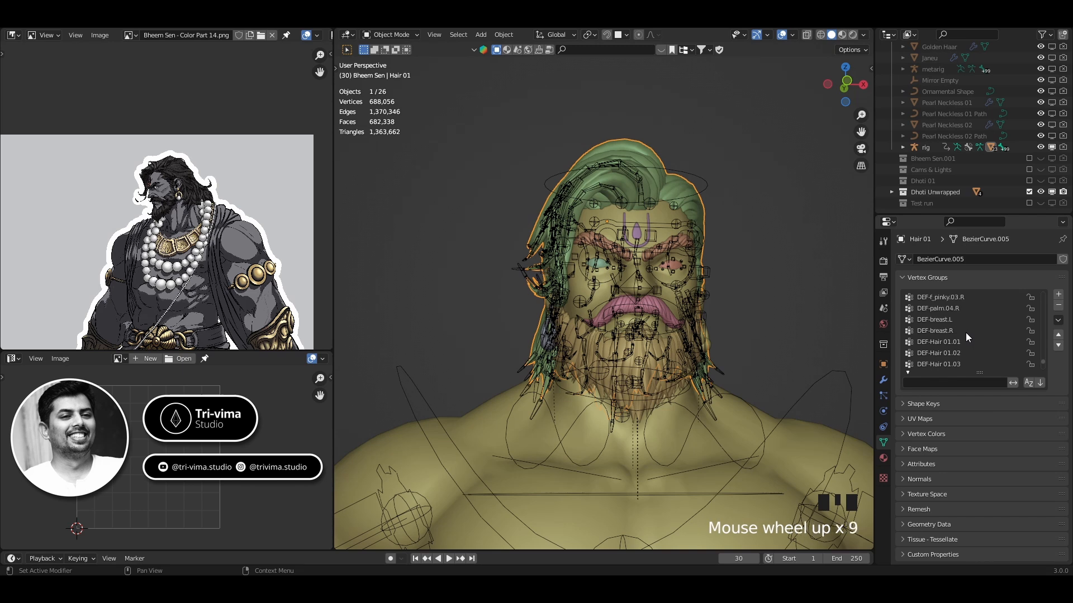
scroll(917, 378, "down", 4)
left_click(918, 379)
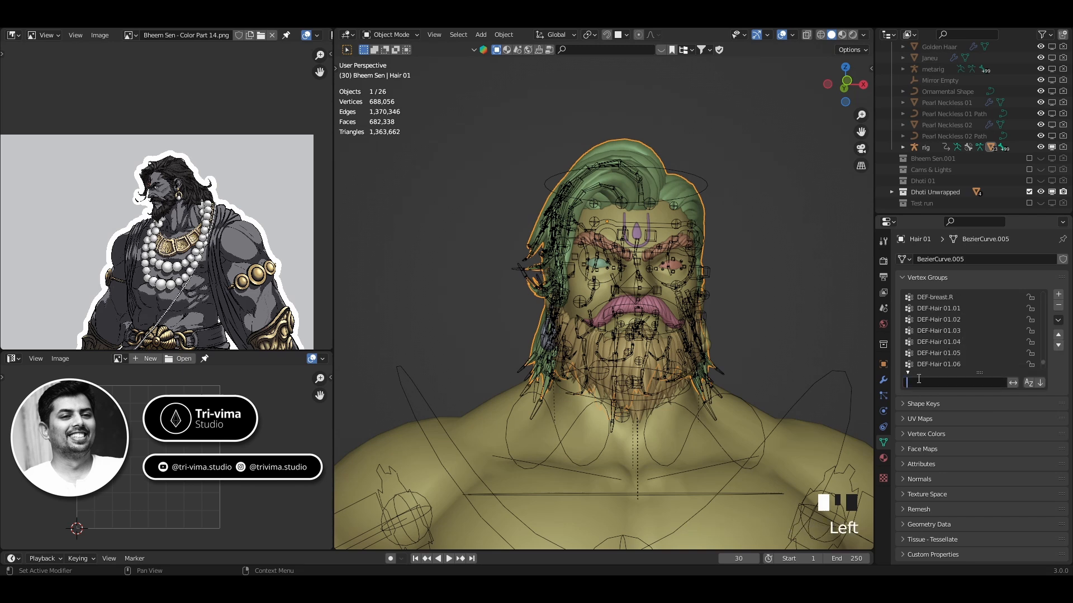
type("hair")
key("Return")
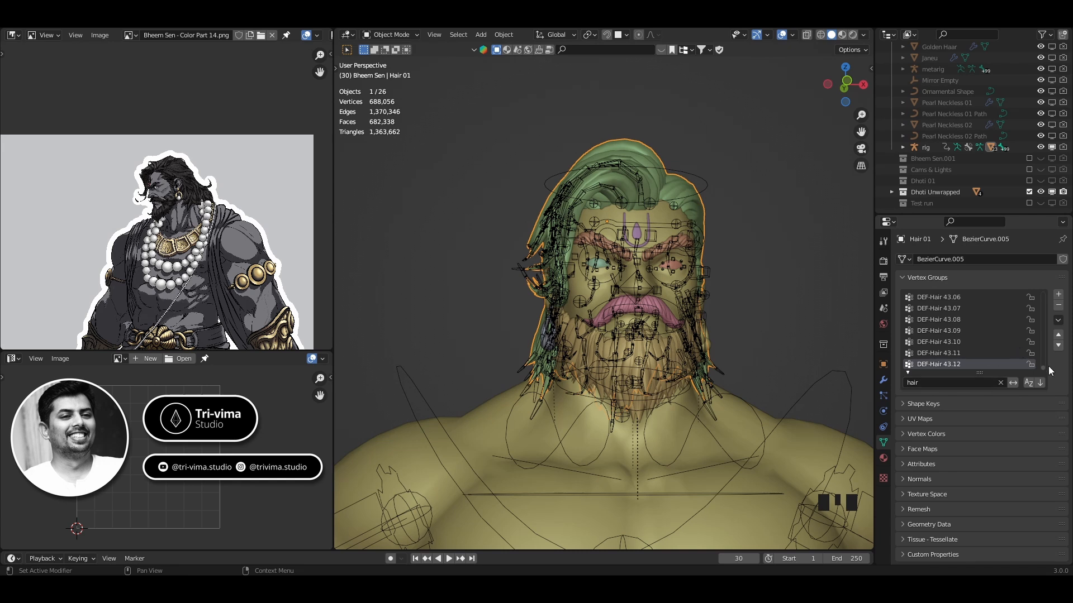
- Examine the numbering of the DEF-Hair vertex groups, and reapply the "hair" filter to the list
mouse_move(1042, 368)
left_mouse_down()
mouse_move(1040, 350)
mouse_move(1041, 383)
left_mouse_up()
scroll(930, 348, "up", 7)
scroll(928, 354, "up", 1)
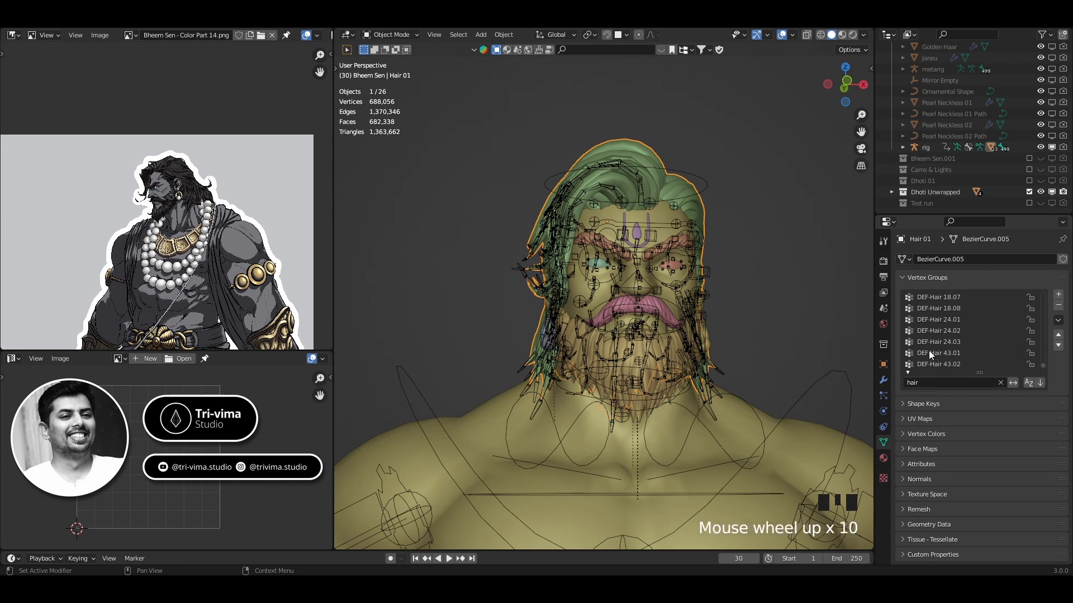
scroll(928, 350, "up", 5)
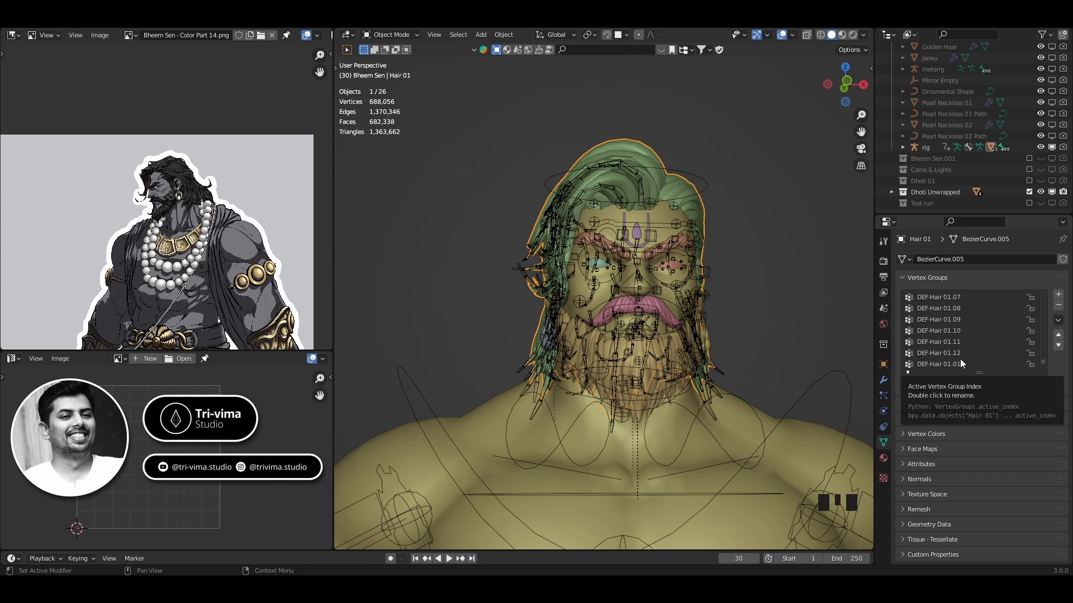
scroll(939, 350, "up", 5)
scroll(939, 354, "up", 6)
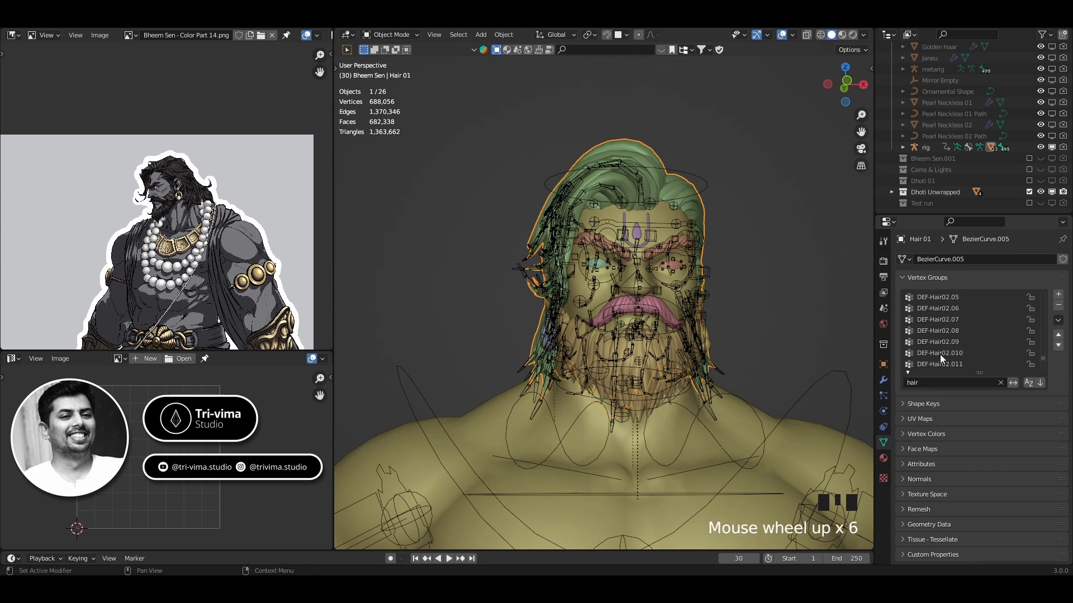
left_click(1000, 383)
left_click(970, 384)
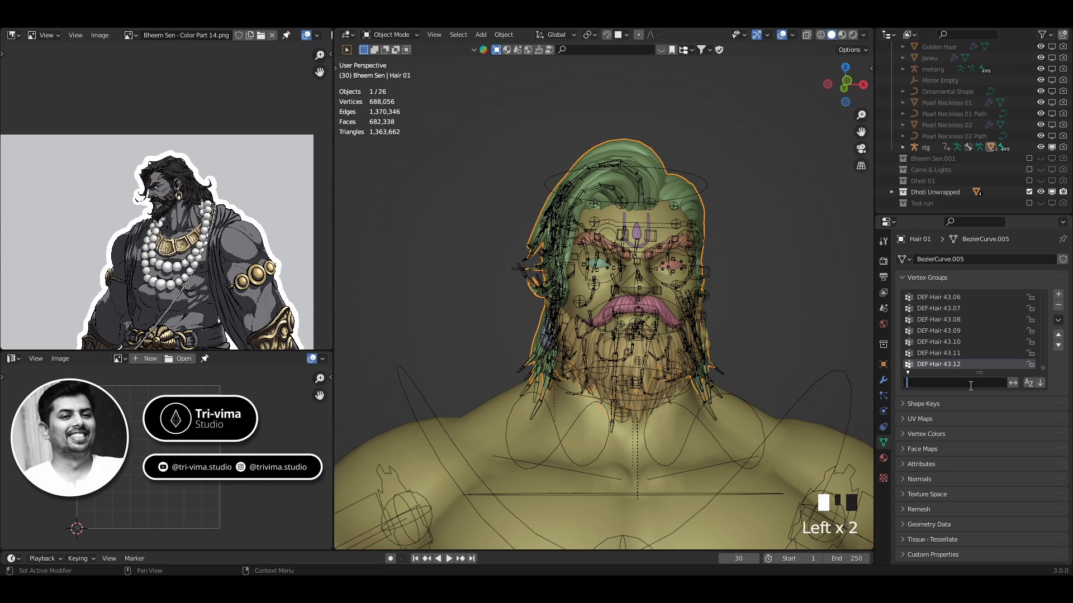
type("hair")
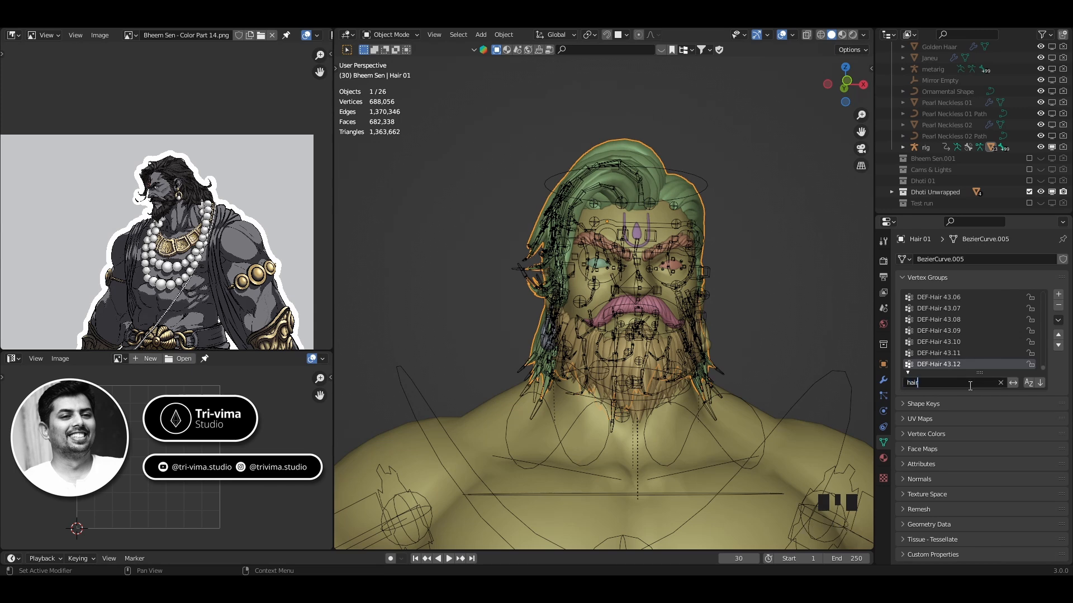
key("Return")
- Isolate the hair mesh and the rig by hiding everything else, and put the rig in Pose Mode
left_click(670, 169, "shift")
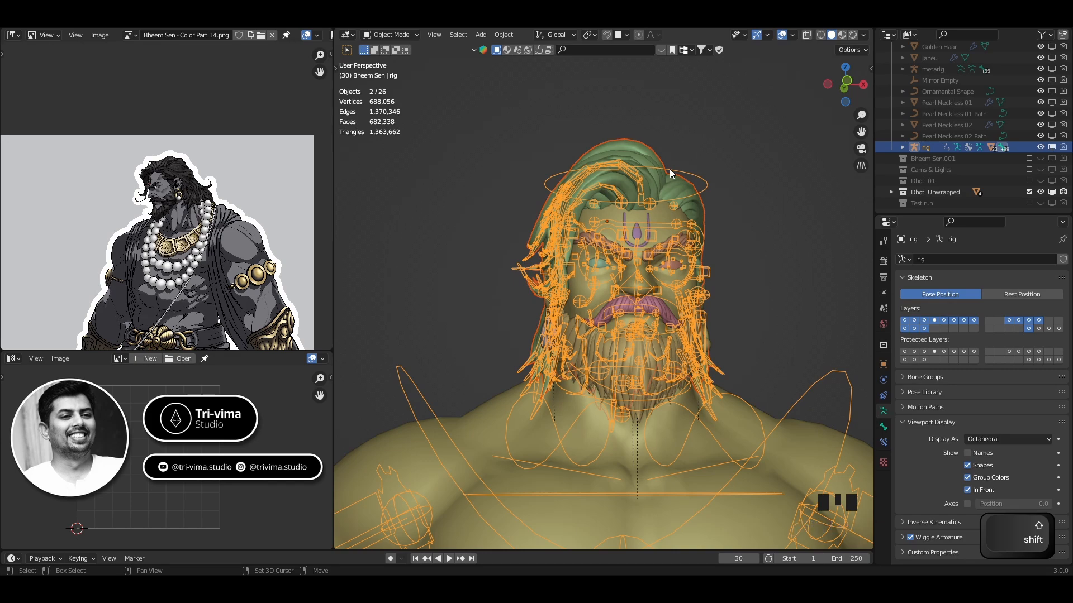
key("shift+h")
middle_click_drag(742, 246, 521, 276)
left_click(522, 276)
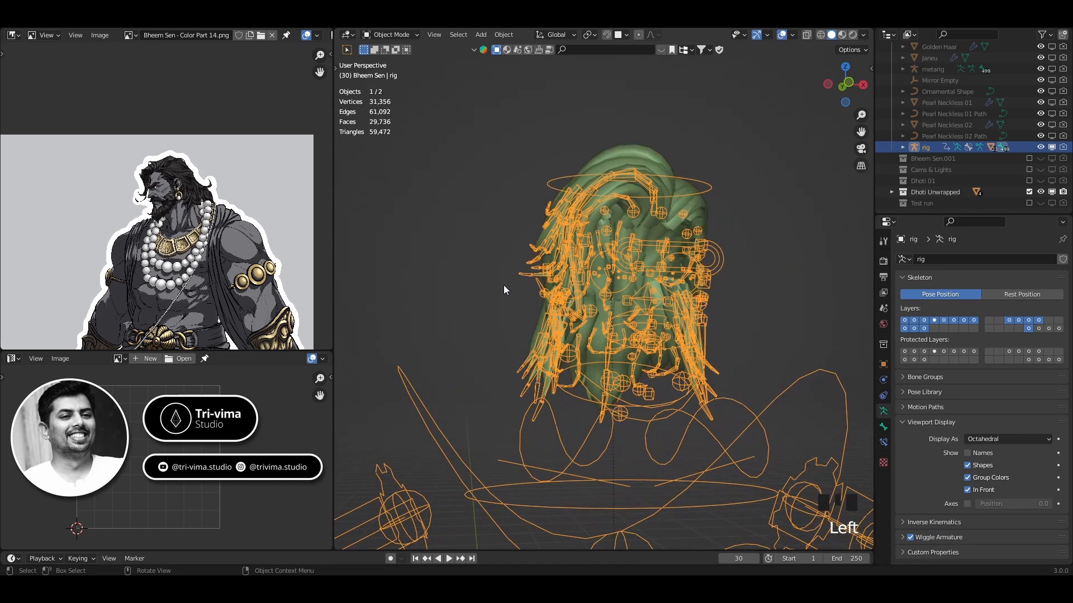
middle_click_drag(699, 276, 594, 347)
key("ctrl+Tab")
- Select the forehead root bones, including Hair 01.01 and Hair02.01, plus bones in the curled front strands
left_click(559, 185)
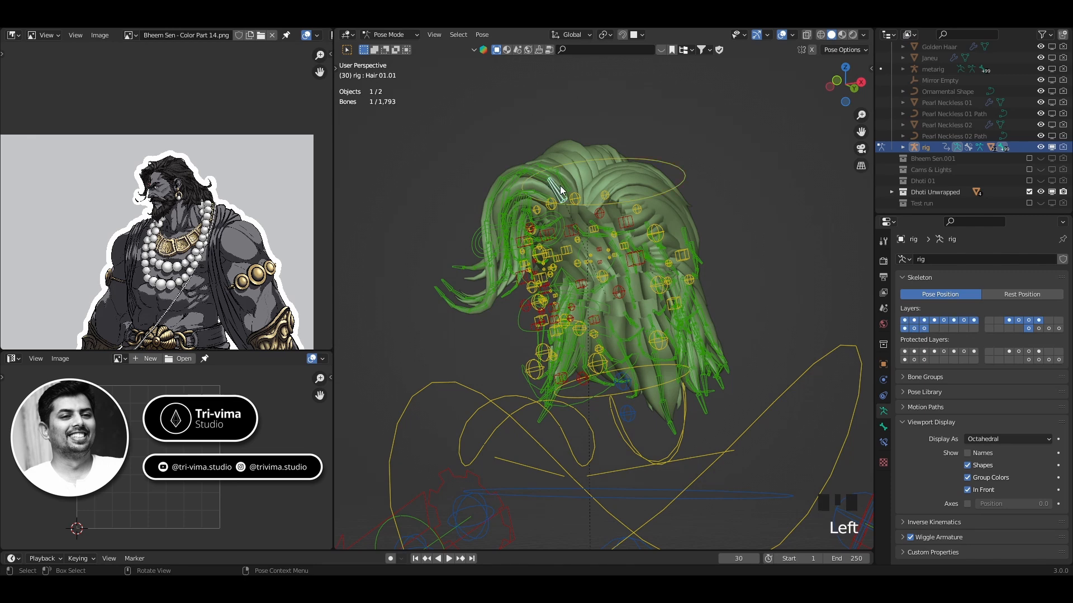
left_click(556, 193, "shift")
middle_click_drag(525, 248, 554, 229)
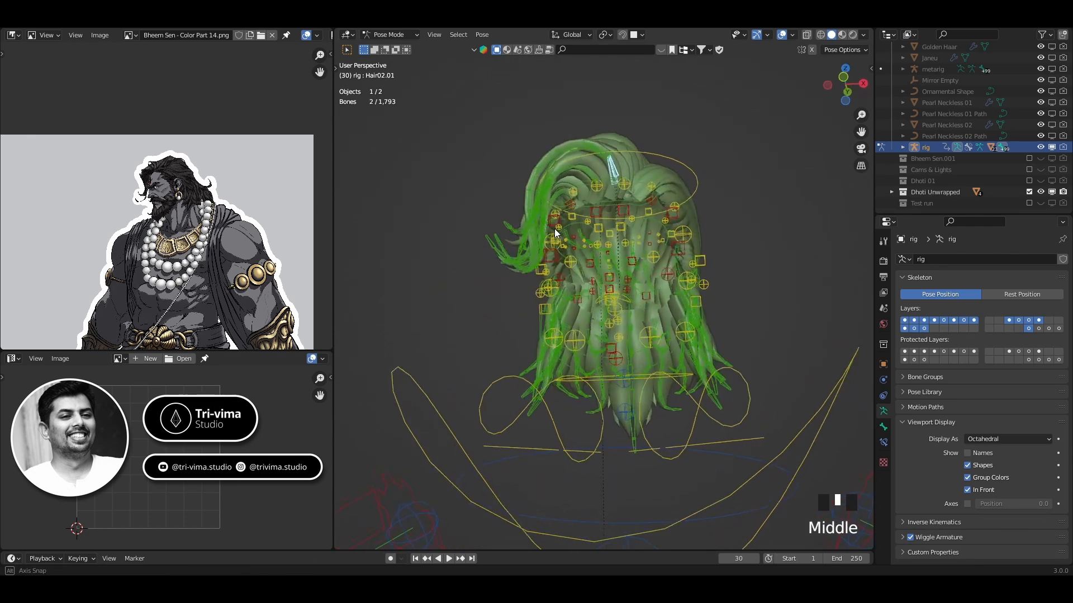
scroll(578, 181, "up", 3)
middle_click_drag(578, 181, 547, 203, "shift")
left_click_drag(547, 203, 565, 197, "shift")
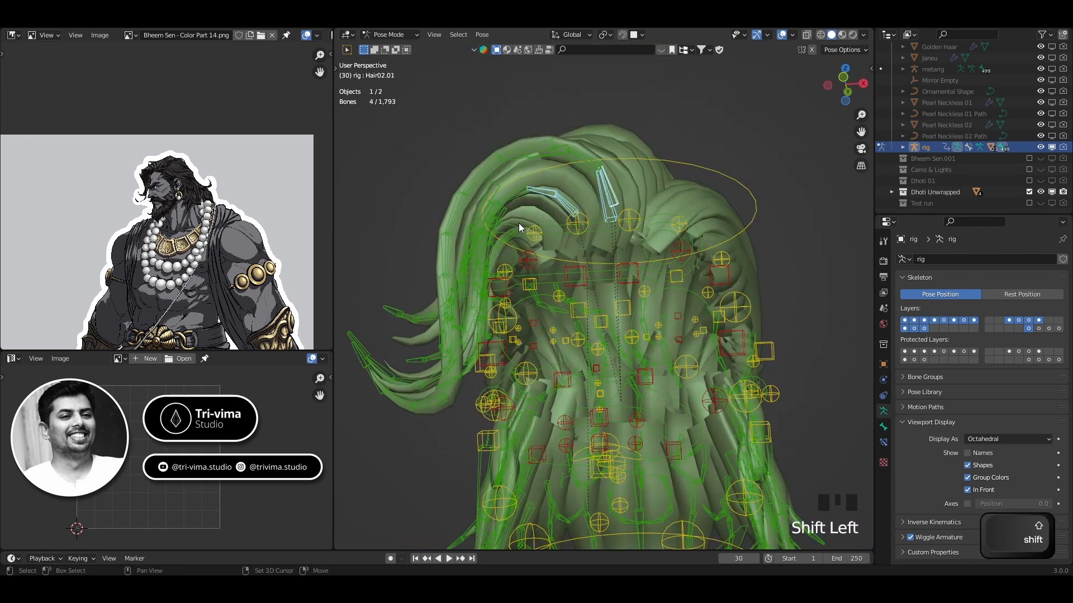
middle_click_drag(519, 223, 430, 258)
left_click_drag(365, 439, 414, 327, "shift")
left_click(428, 363, "shift")
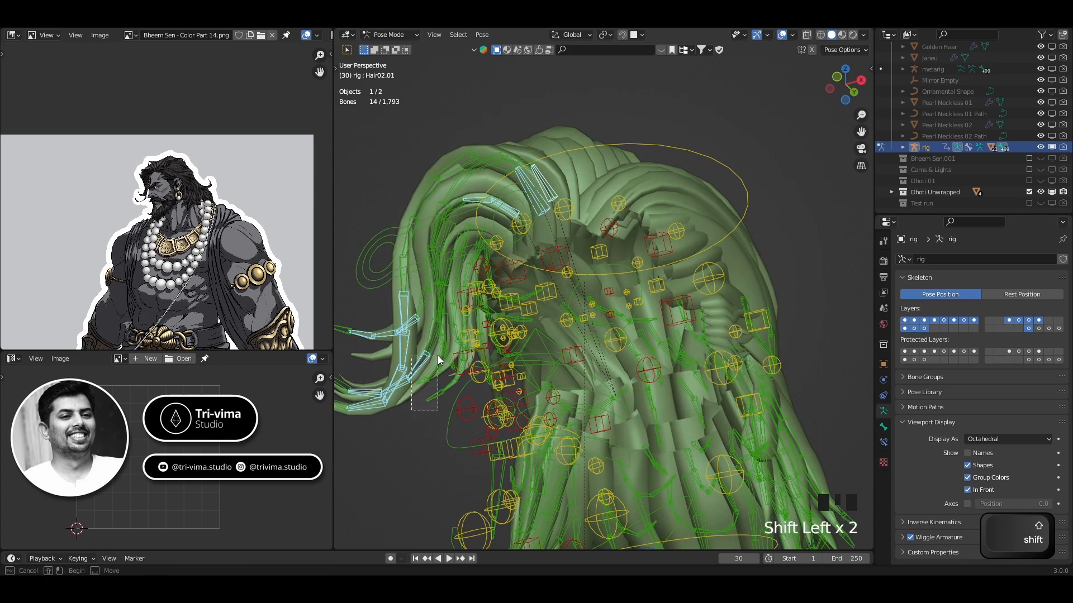
- Add bones from the remaining front and temple strands and extend the selection to their linked chains
middle_click_drag(428, 363, 539, 230)
left_click_drag(539, 233, 604, 247, "shift")
middle_click_drag(632, 297, 635, 284)
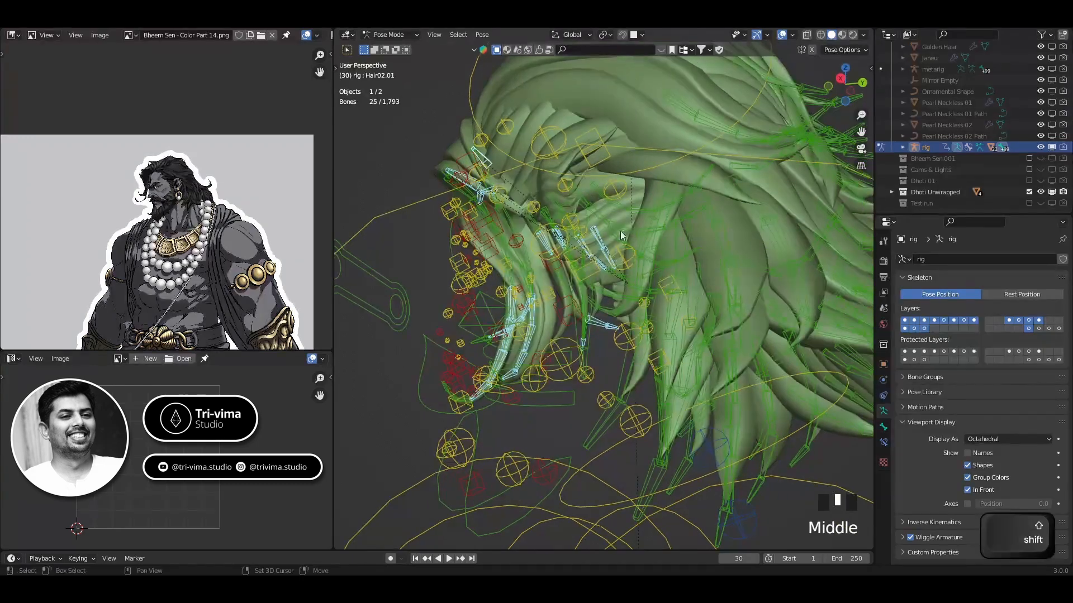
left_click_drag(612, 237, 627, 206, "shift")
middle_click_drag(738, 254, 661, 297)
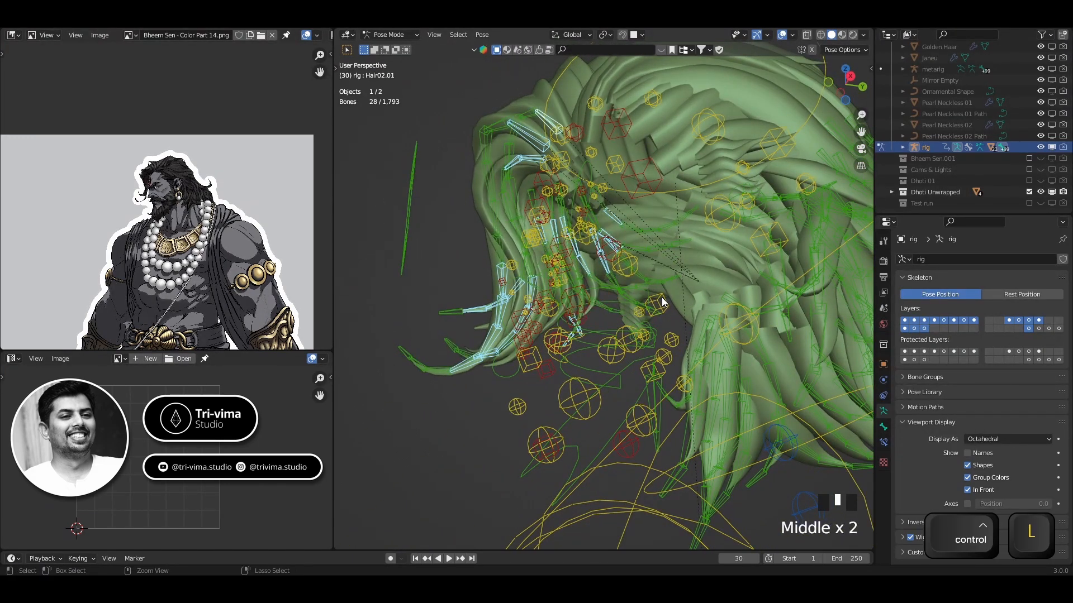
key("ctrl+l")
- Add bones from the crown and side lock strands on the head's other side and extend the selection to their linked chains
scroll(601, 313, "down", 2)
middle_click_drag(601, 313, 642, 380)
left_click(526, 376, "shift")
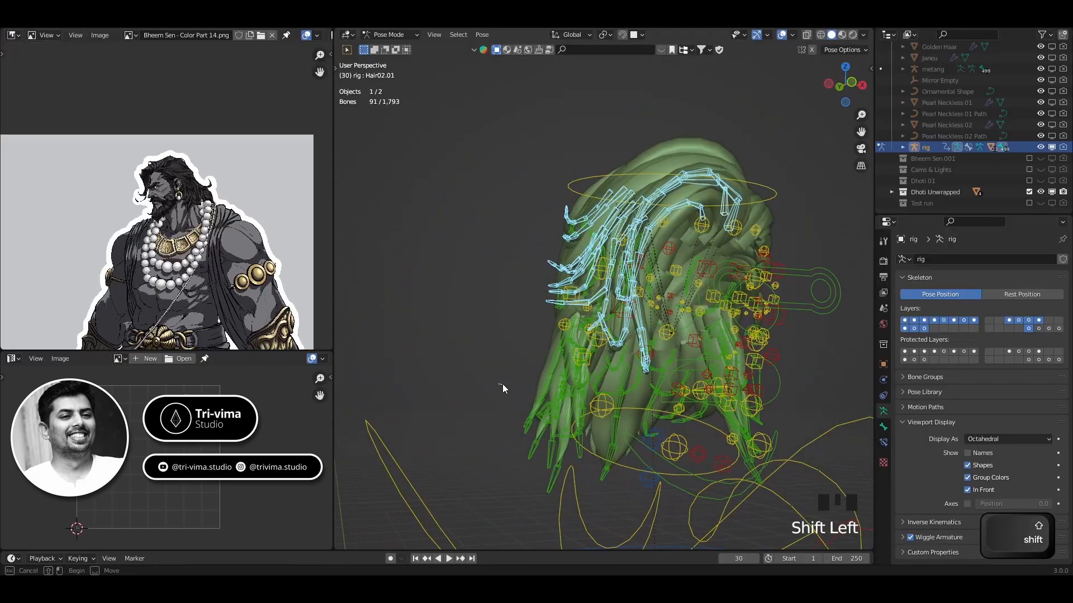
middle_click_drag(547, 403, 427, 421)
left_click_drag(408, 406, 531, 349, "shift")
key("ctrl+l")
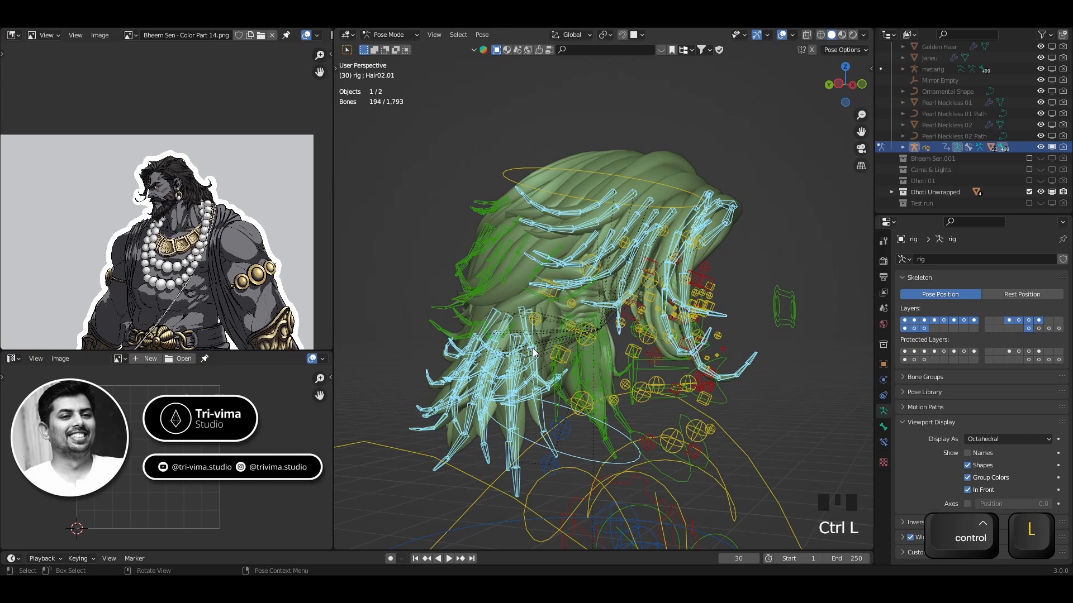
middle_click_drag(533, 352, 522, 400)
left_click(627, 431, "shift")
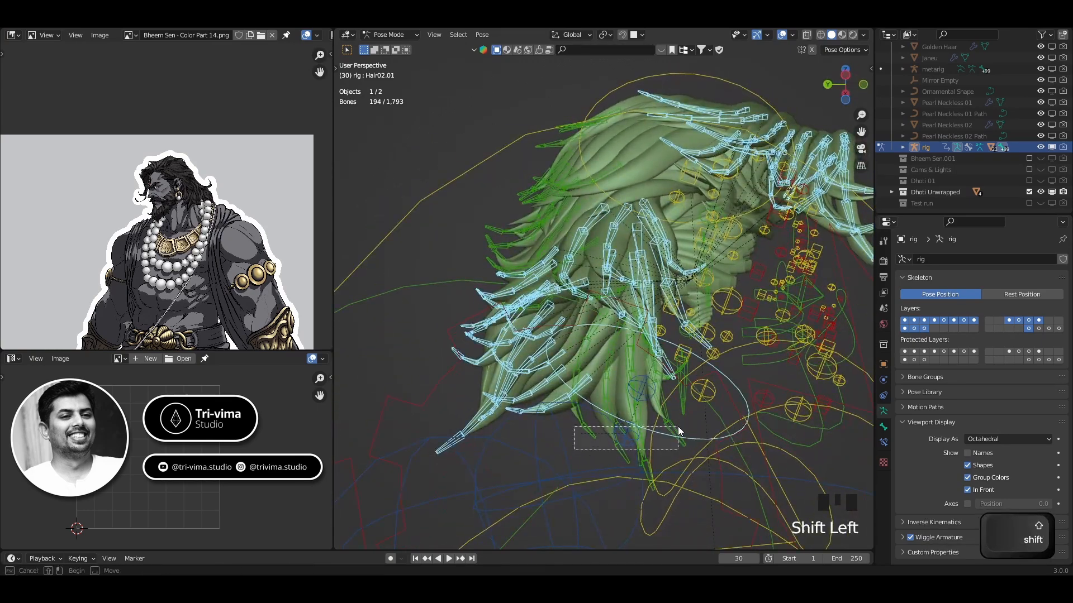
key("ctrl+l")
key("ctrl+z")
key("ctrl+z")
key("ctrl+z")
key("ctrl+z")
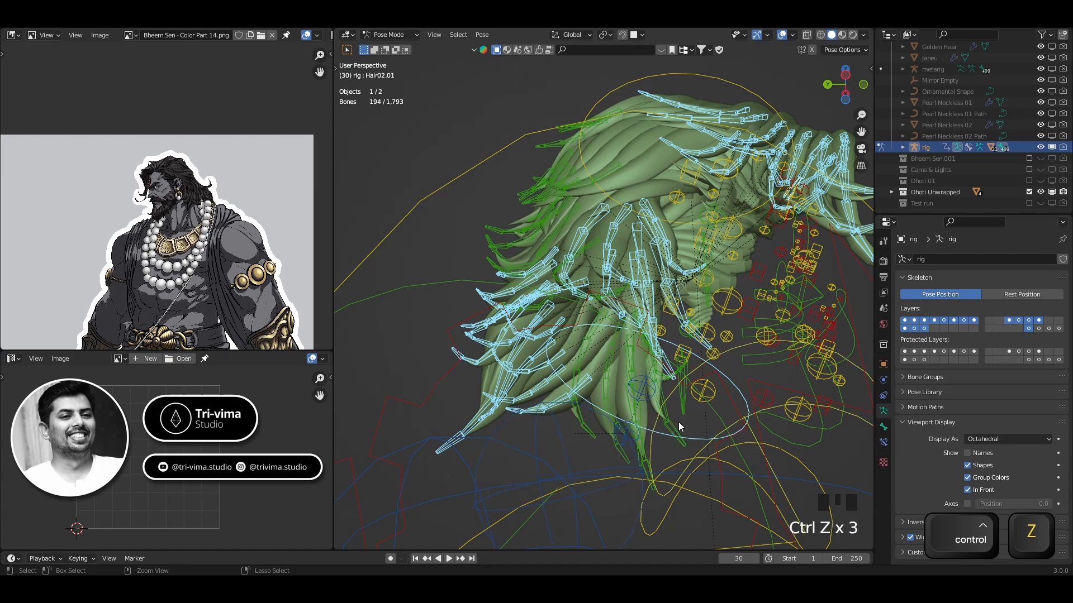
- Add bones at the tips of the lower nape strands to the selection and extend it to their linked chains
middle_click_drag(609, 420, 590, 411)
left_click_drag(638, 457, 678, 423, "ctrl")
middle_click_drag(735, 90, 562, 331)
left_click(524, 405, "shift")
middle_click_drag(532, 449, 594, 453)
left_click(618, 418, "shift")
middle_click_drag(618, 417, 567, 322)
key("ctrl+l")
- Add bones from the strands up the back of the head, including Hair 20.04 and Hair 19.03, with their linked chains
left_click(575, 308, "shift")
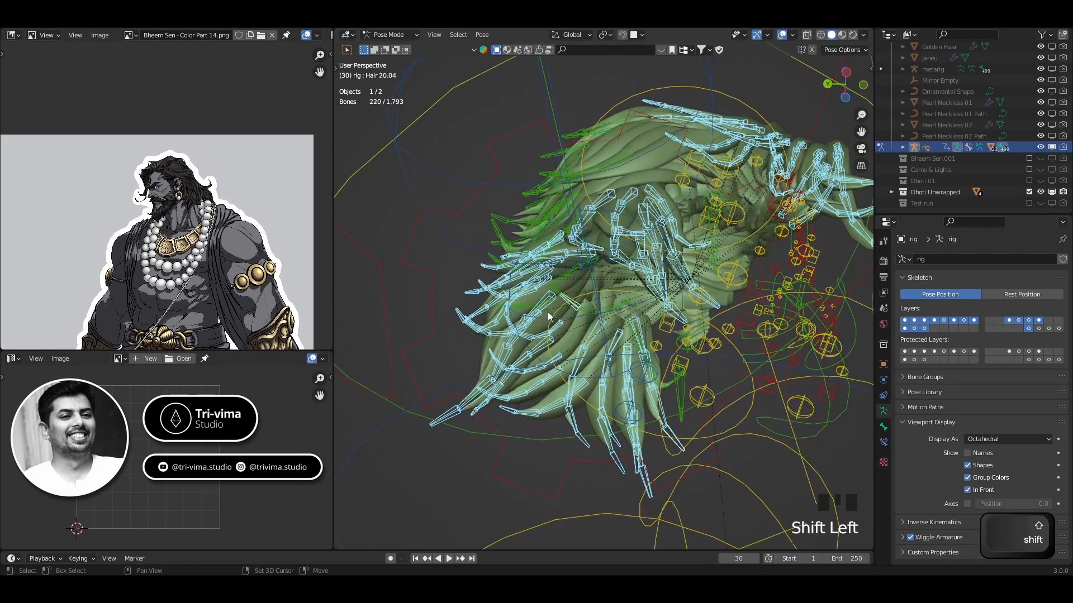
left_click(520, 308, "shift")
left_click(557, 242, "shift")
left_click(489, 227, "shift")
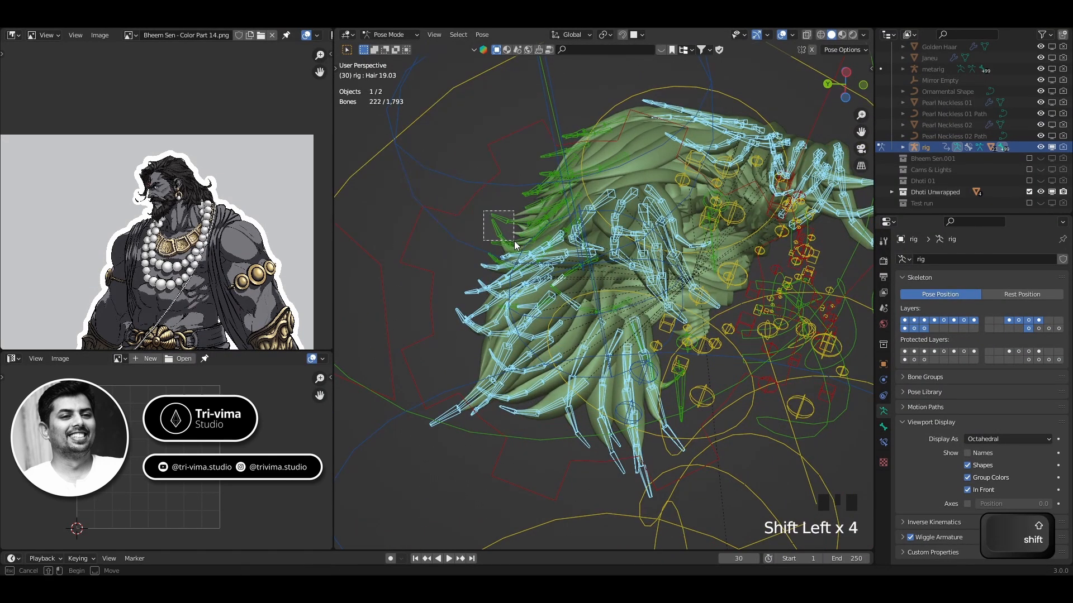
left_click(533, 211, "shift")
left_click(546, 172, "shift")
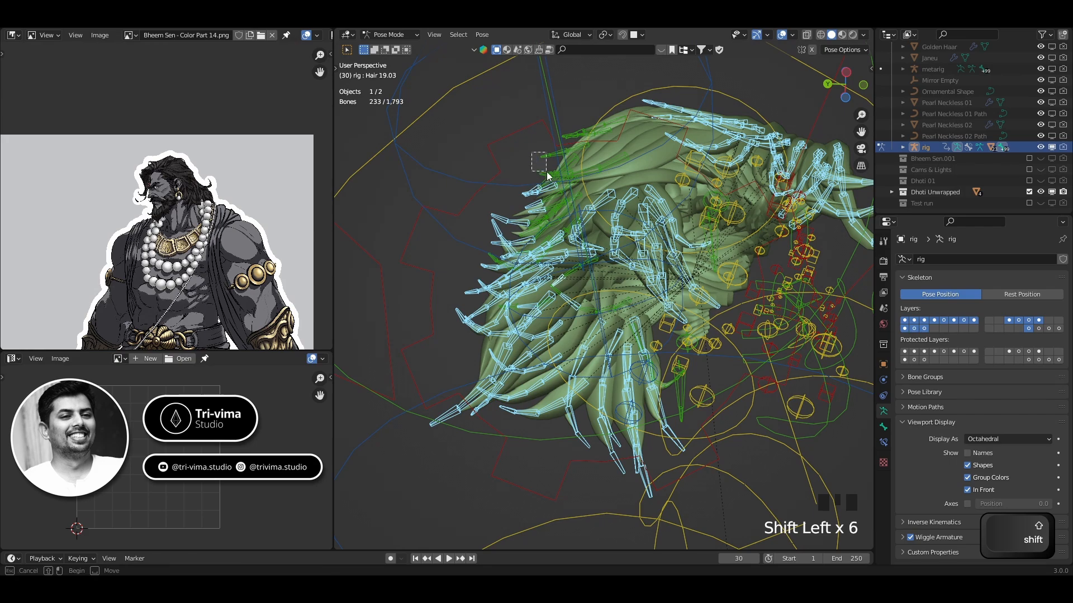
left_click(575, 148, "shift")
middle_click_drag(574, 148, 758, 290)
key("ctrl+l")
- Add the remaining unselected hair bones along the back and opposite side, including their linked chains
left_click(661, 230, "shift")
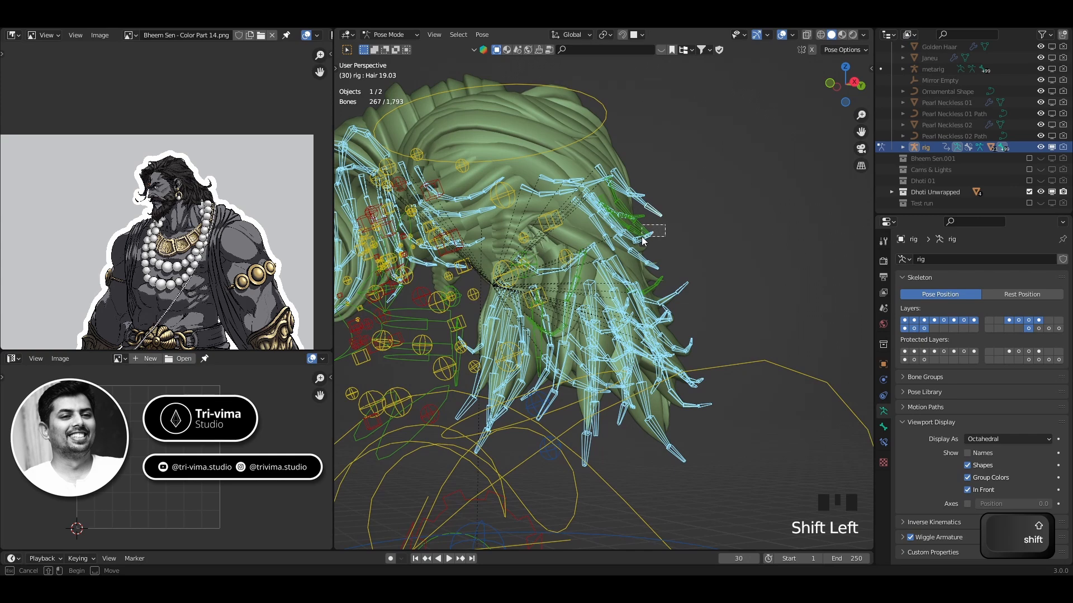
left_click(638, 226, "shift")
key("ctrl+l")
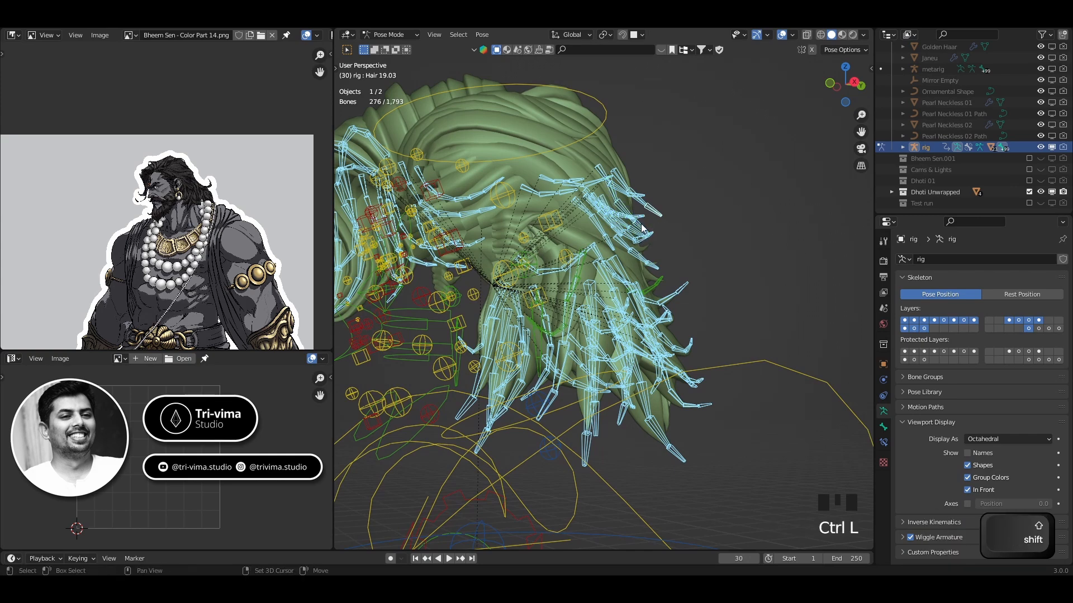
left_click(655, 282, "shift")
key("ctrl+l")
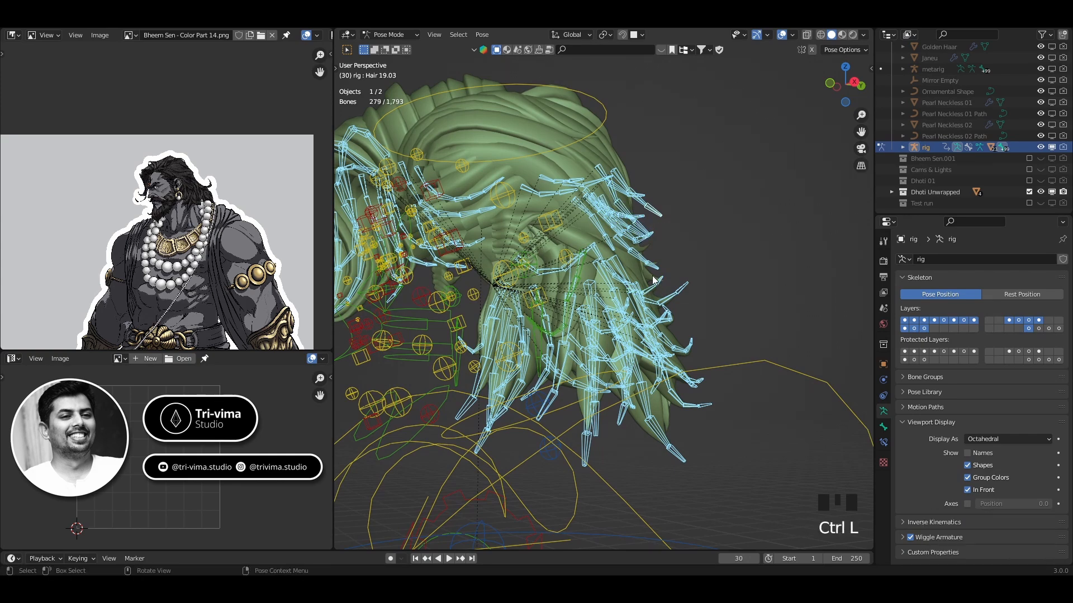
middle_click_drag(655, 282, 470, 331)
left_click(699, 273, "shift")
key("ctrl+l")
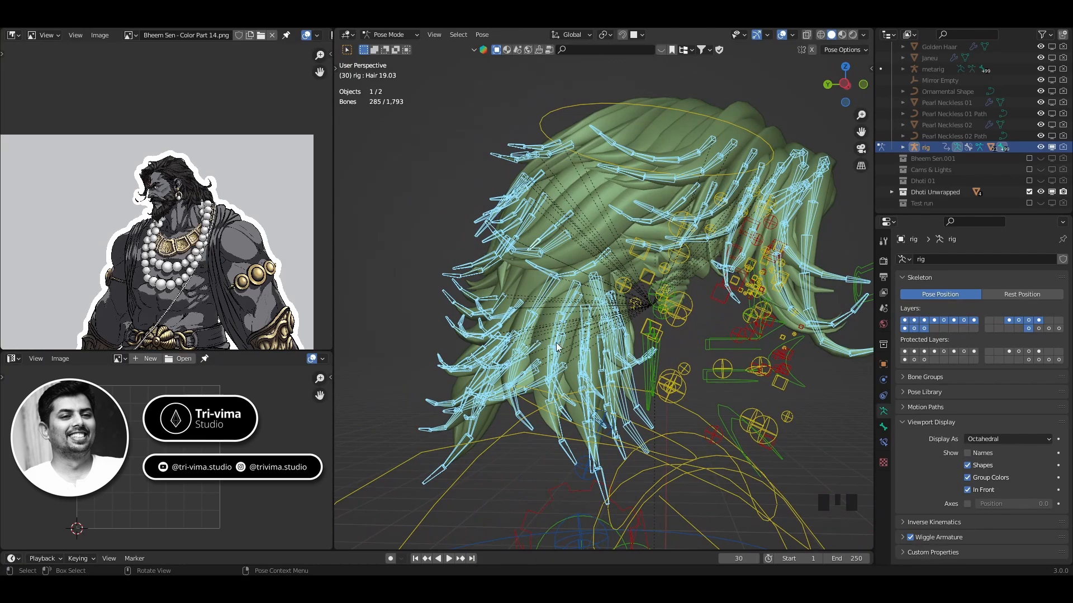
- Hide all unselected bones of the rig and turn off the Relationship Lines overlay
middle_click_drag(558, 346, 683, 332)
key("shift+h")
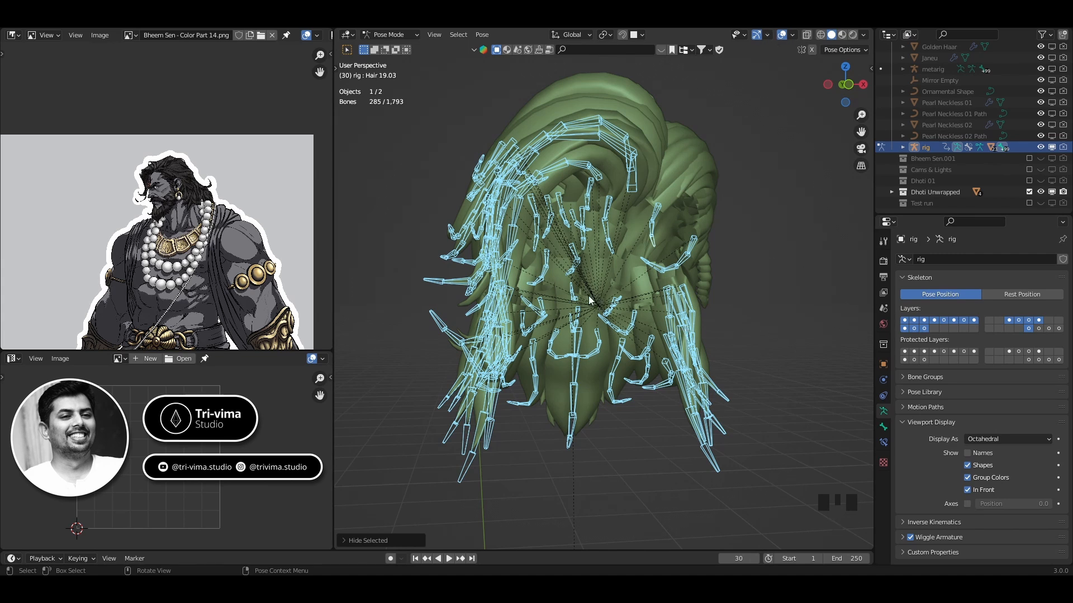
left_click(793, 33)
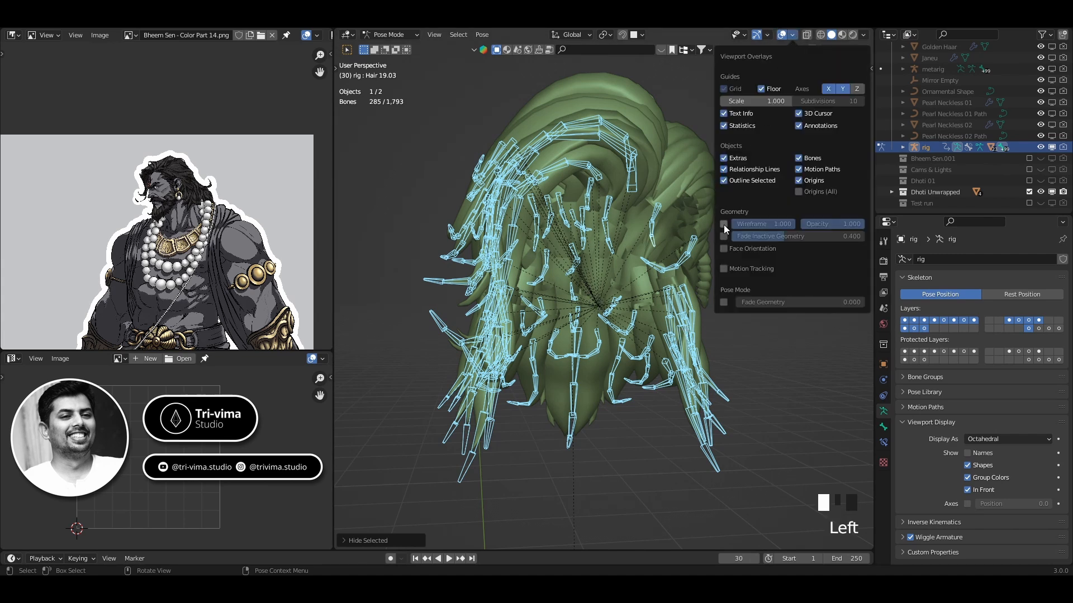
left_click(723, 170)
left_click(669, 164)
- Return the rig to Object Mode, select the Hair 01 mesh, and switch it to Weight Paint mode
key("ctrl+Tab")
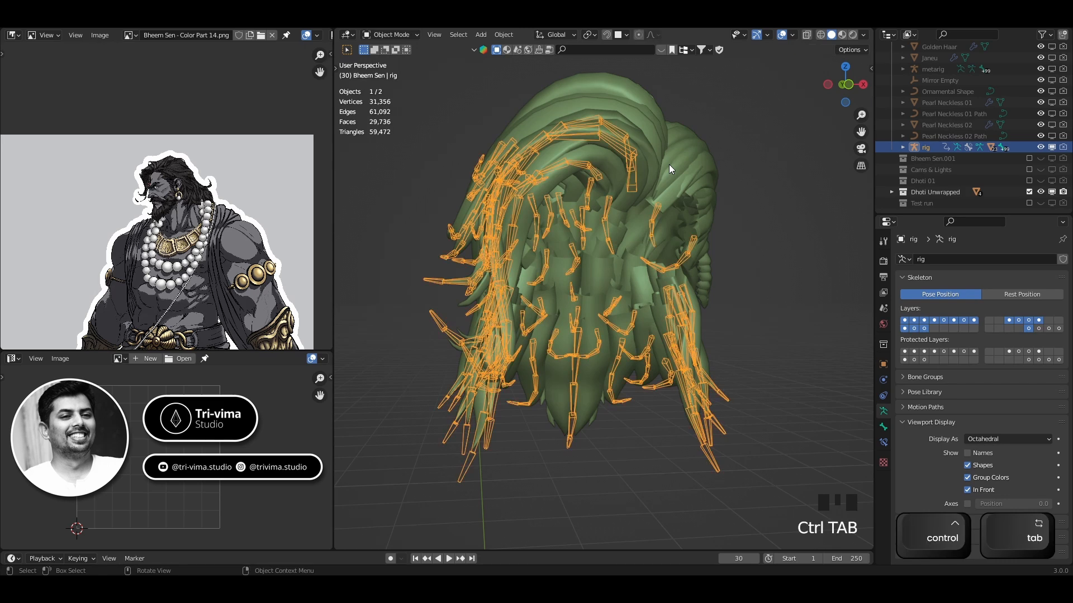
left_click(668, 165)
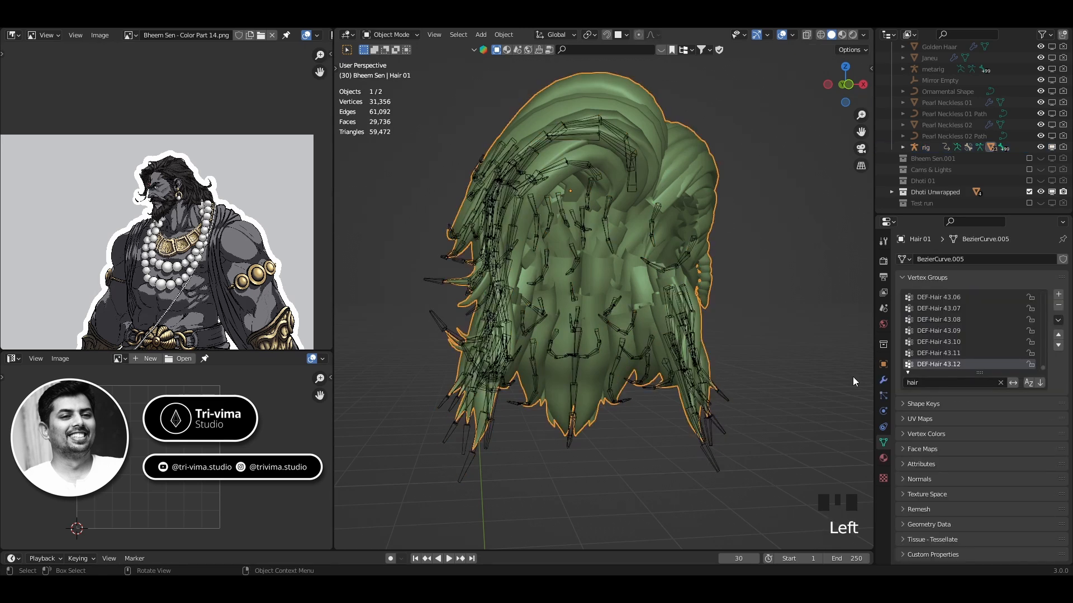
left_click(430, 319)
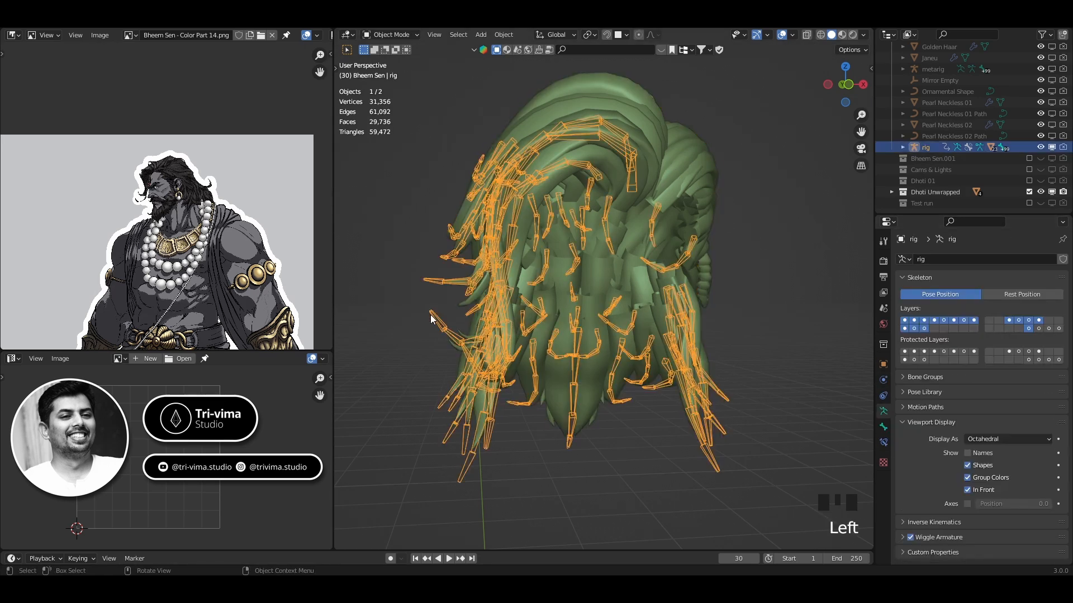
left_click(598, 95)
middle_click_drag(711, 176, 754, 284)
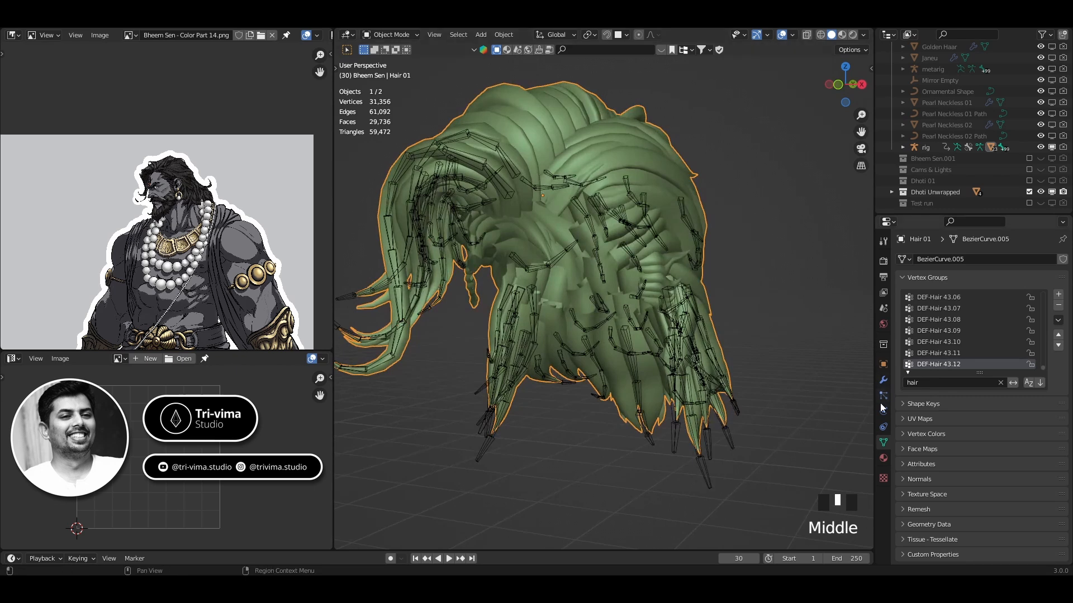
middle_click_drag(553, 229, 592, 249)
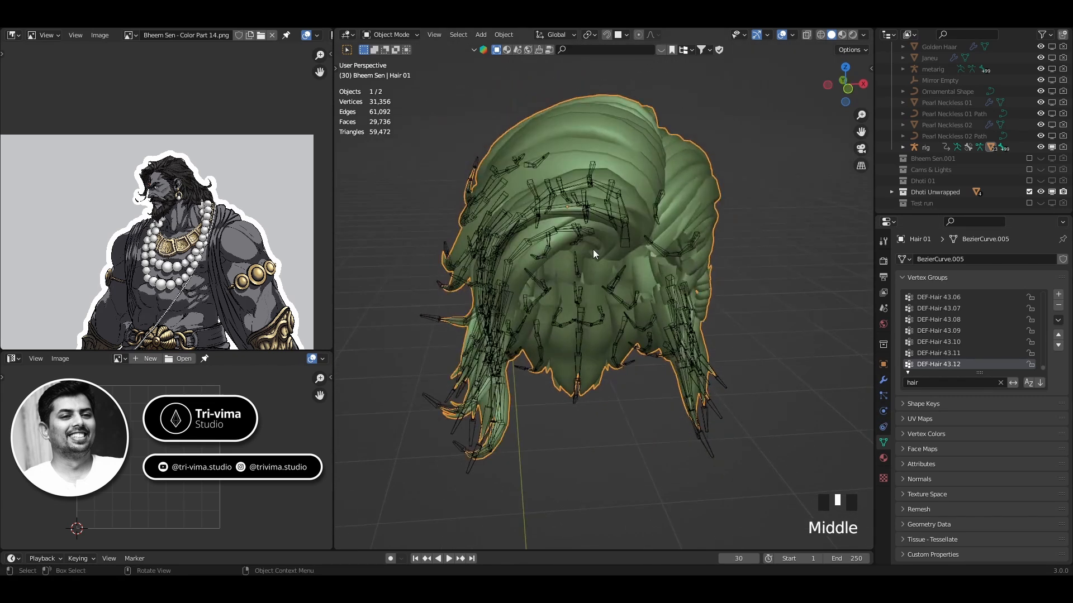
key("ctrl+Tab")
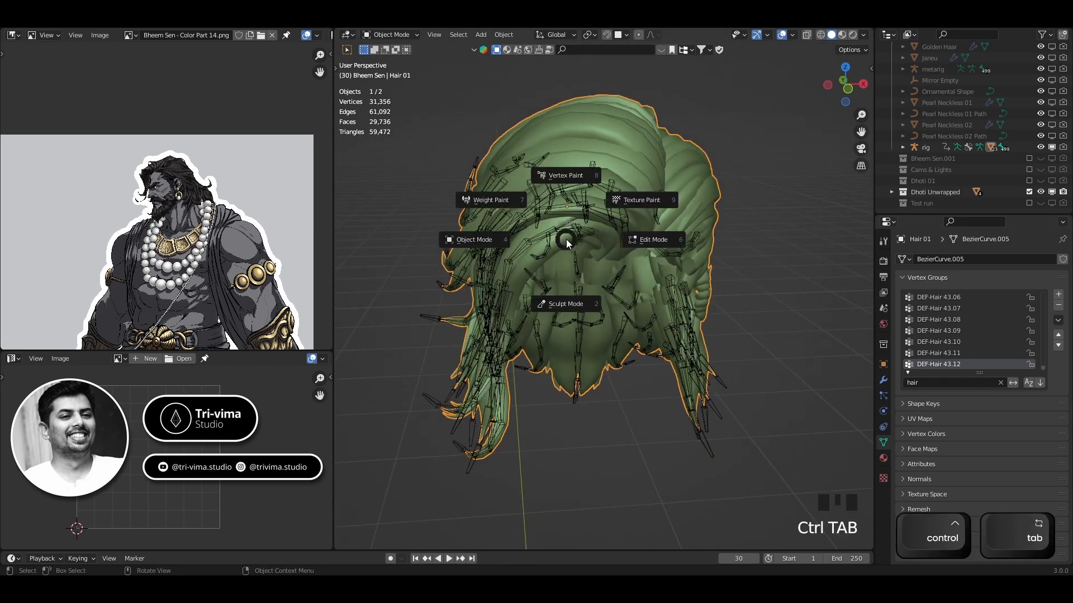
left_click(485, 203)
- Make DEF-Hair 01.01 the active vertex group and inspect its weights around the front forehead strands
scroll(946, 357, "up", 20)
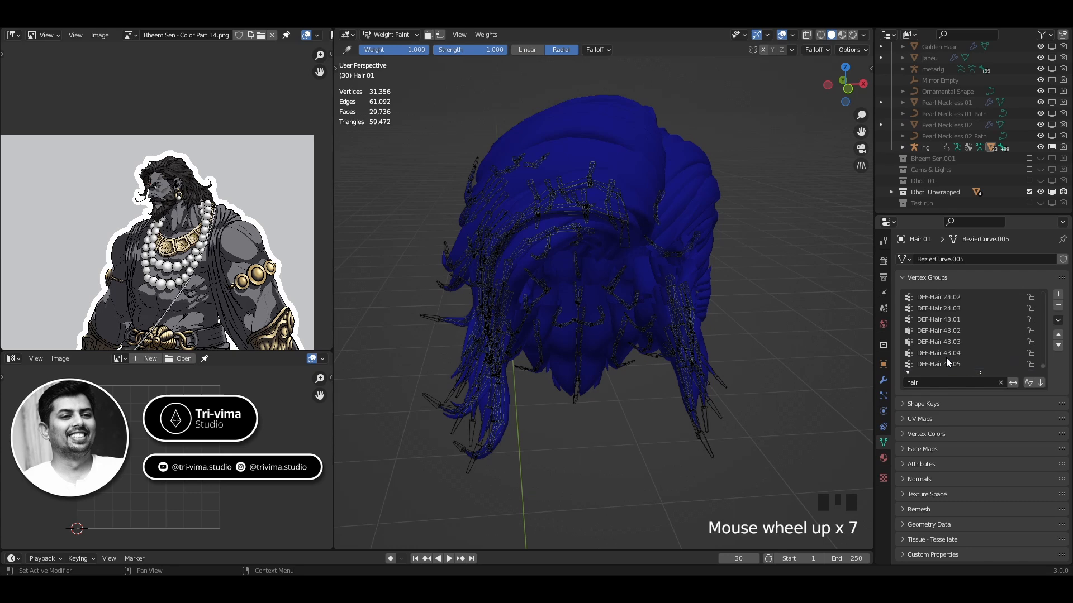
scroll(944, 347, "up", 7)
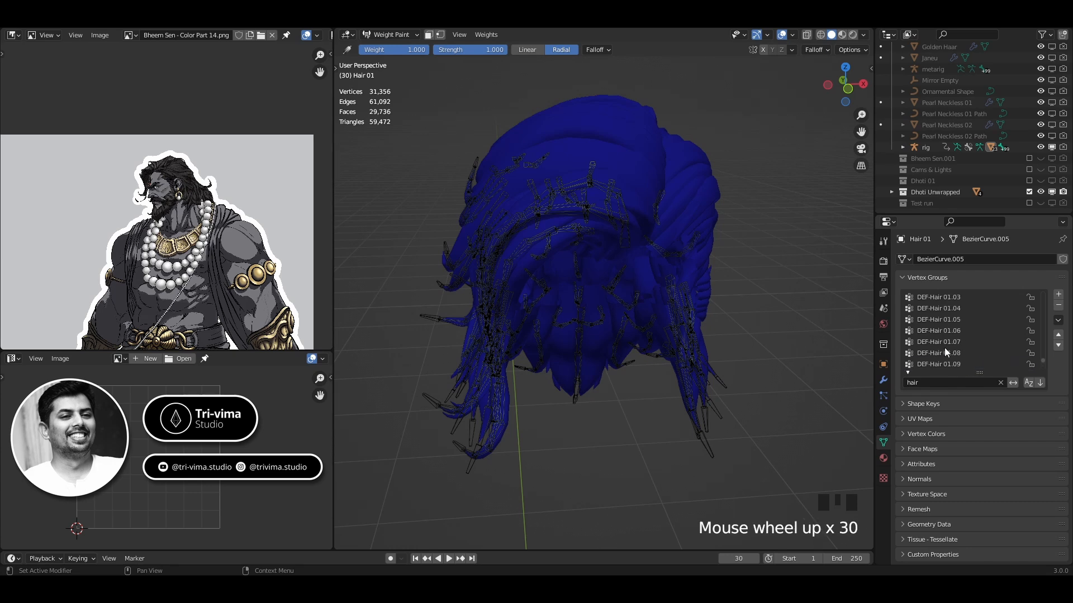
left_click(946, 297)
middle_click_drag(782, 297, 703, 289)
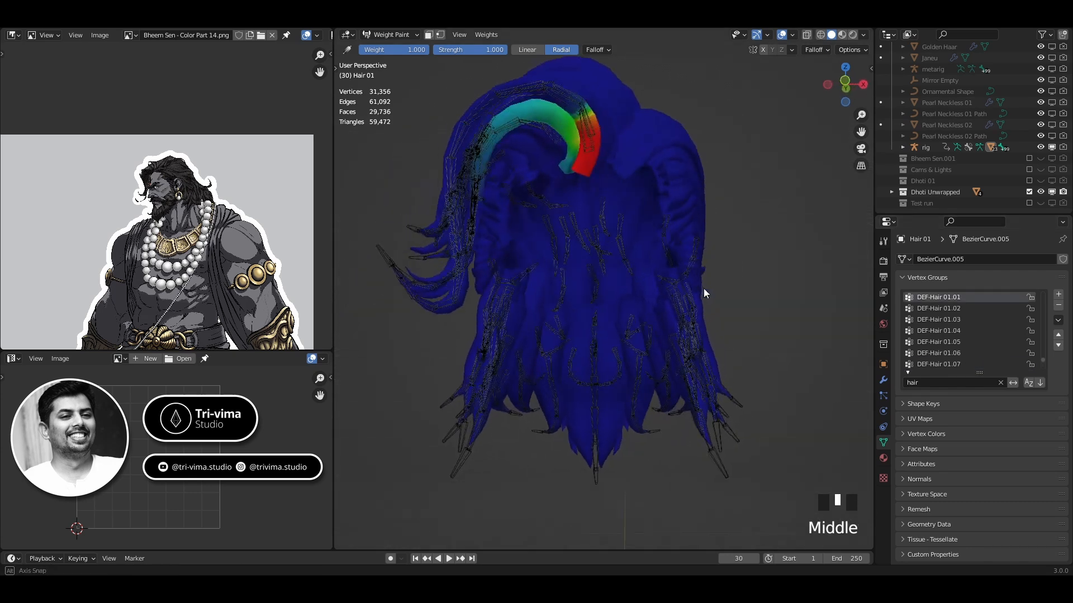
scroll(582, 116, "up", 3)
middle_click_drag(582, 116, 720, 262, "shift")
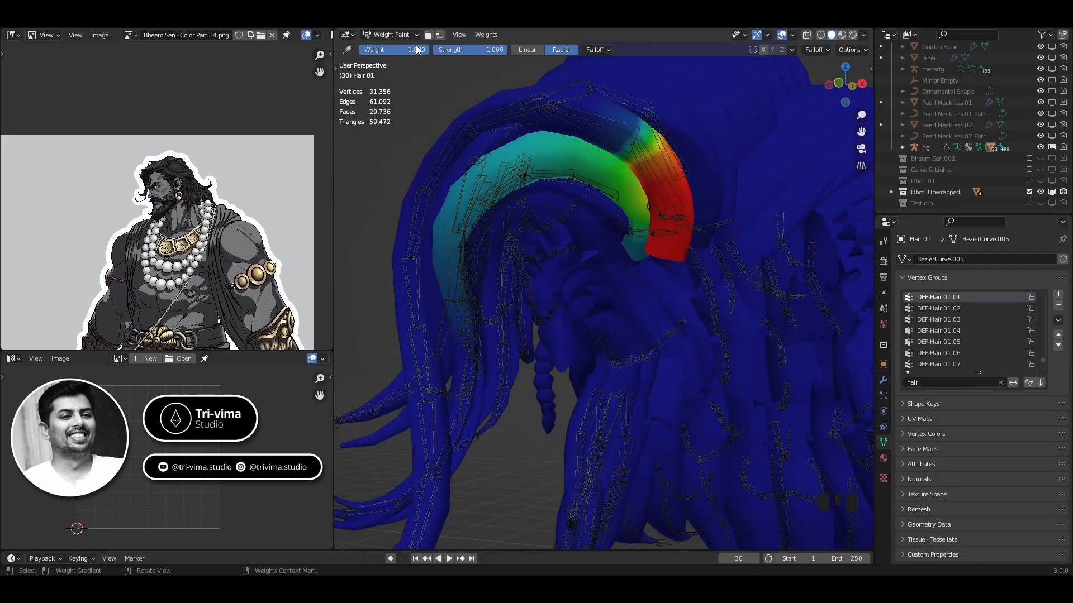
- Select all linked vertices of the front forehead strand belonging to Hair 01 in Edit Mode, and return to Weight Paint
key("ctrl+Tab")
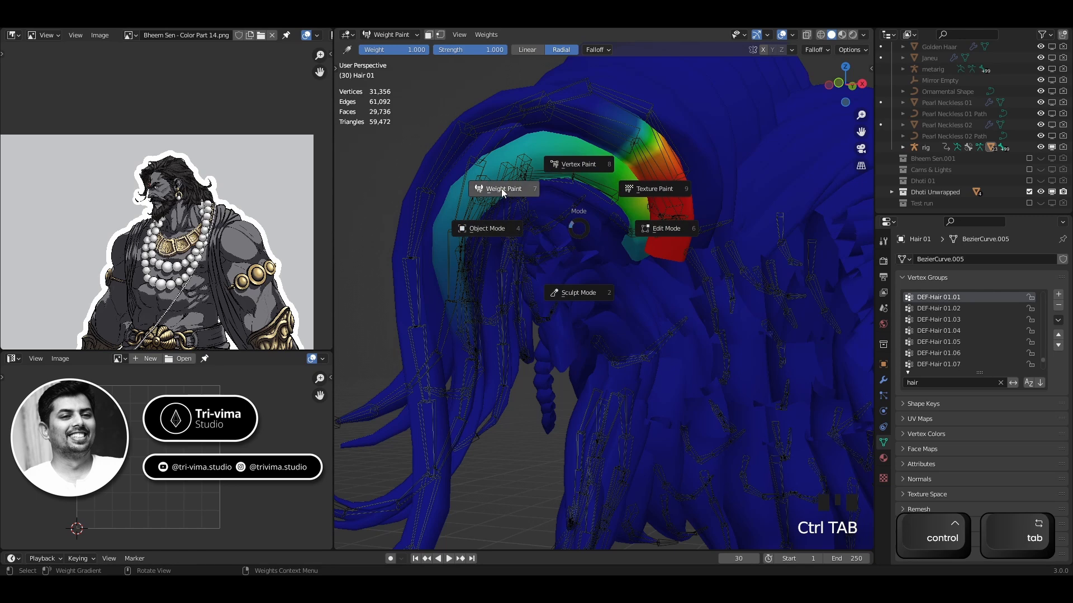
left_click(665, 233)
left_click(663, 259)
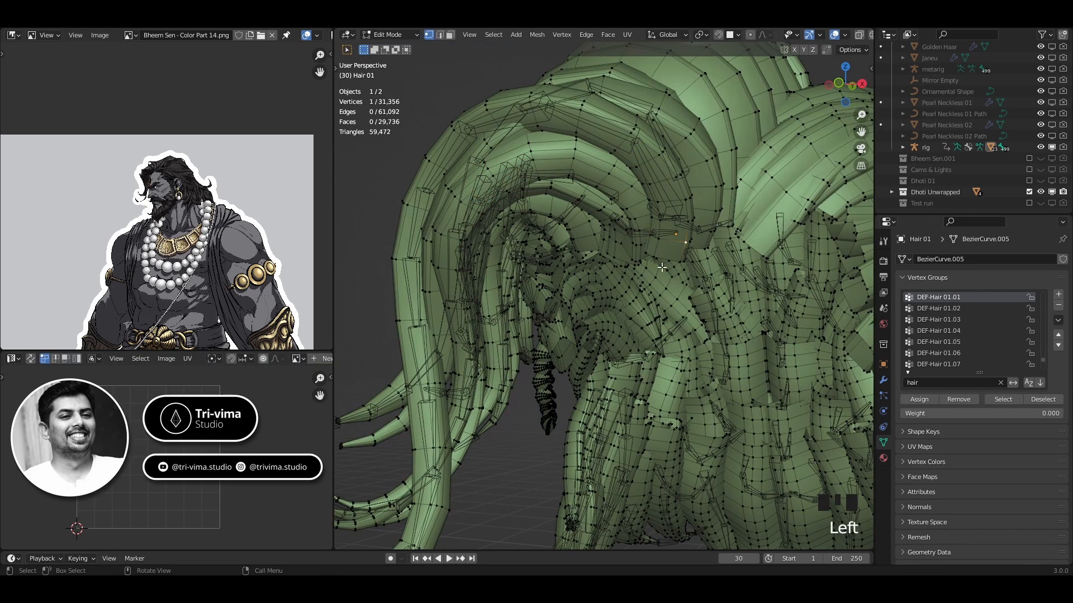
key("ctrl+l")
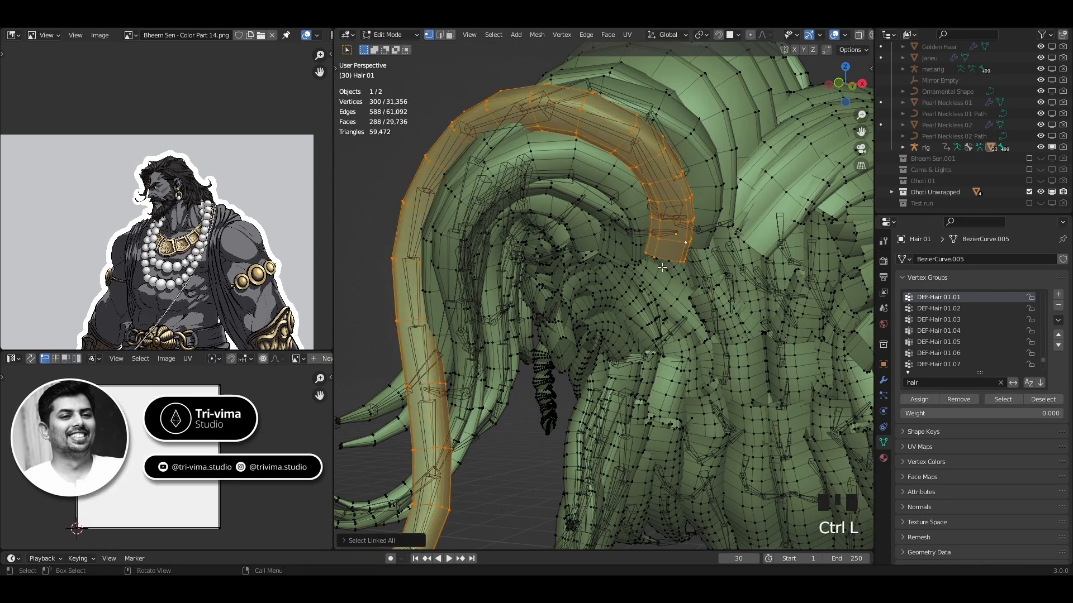
key("ctrl+i")
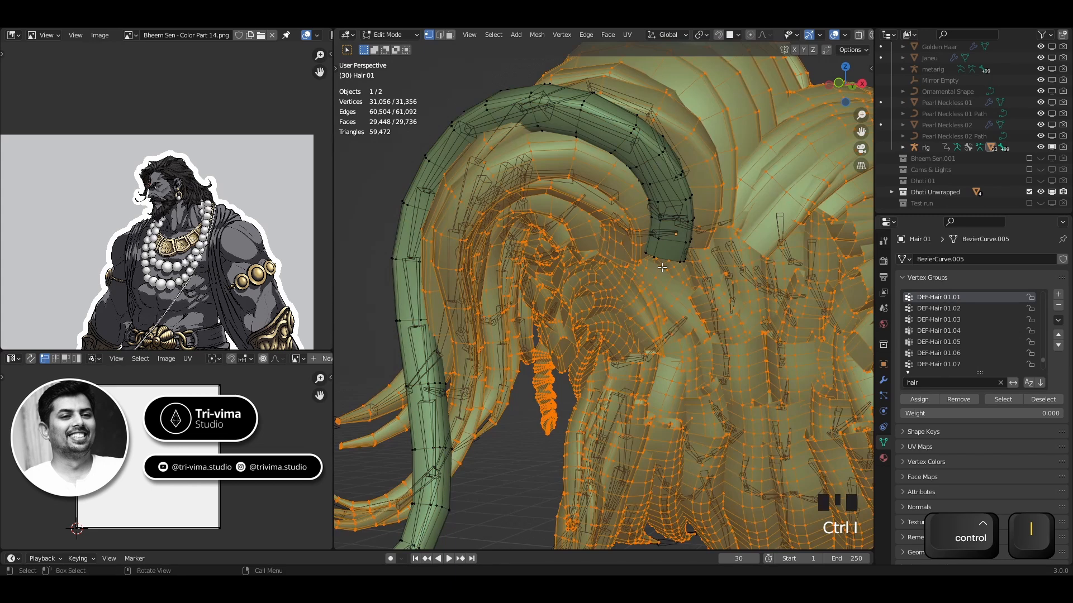
key("ctrl+z")
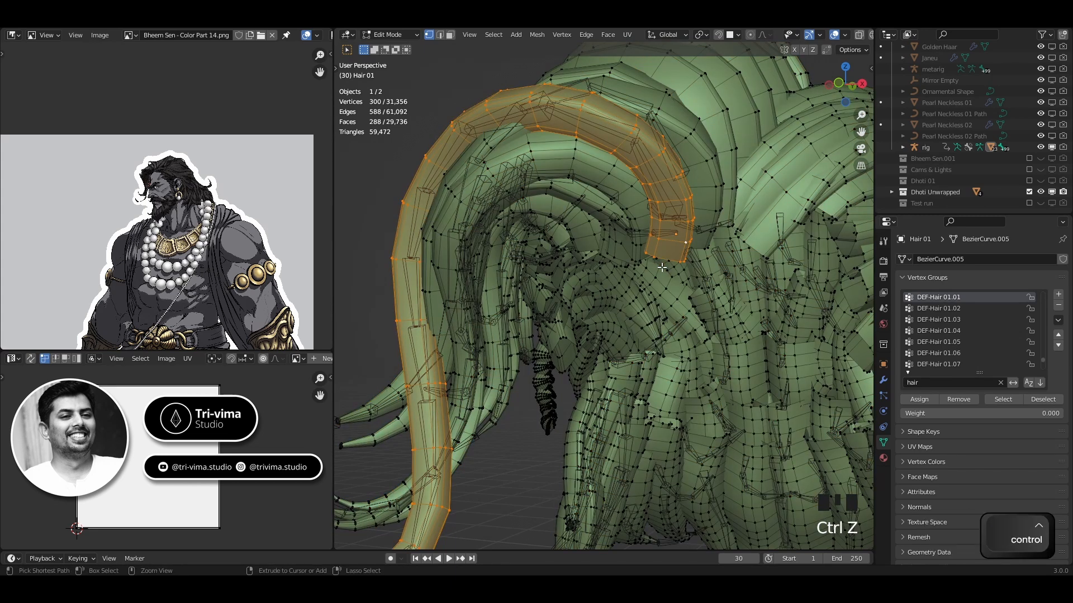
key("ctrl+Tab")
left_click(591, 226)
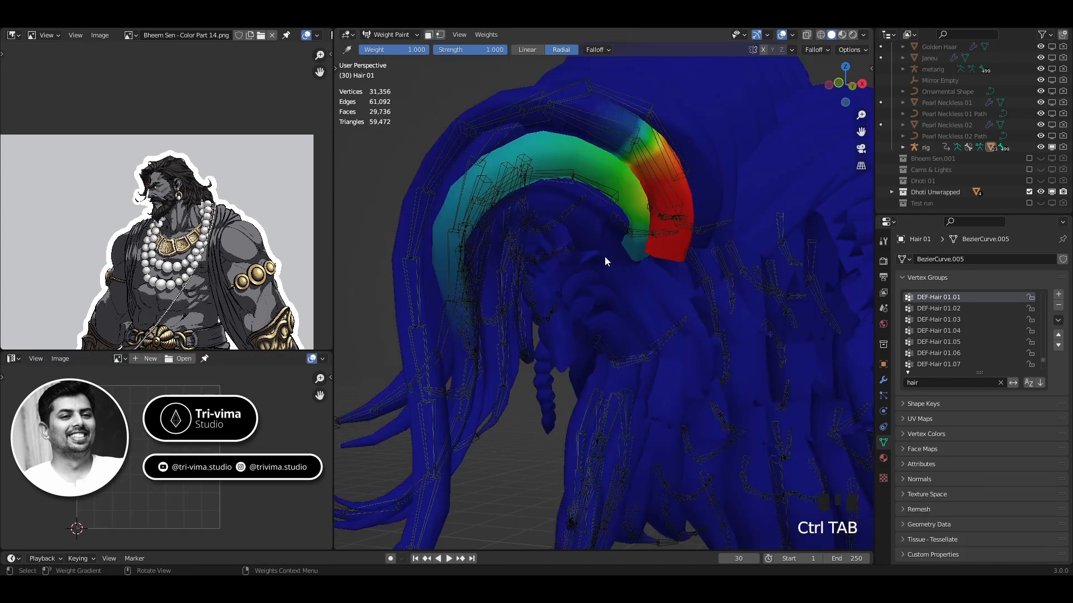
- Enable vertex selection masking for painting and invert the selection to cover everything except the front forehead strand
left_click(440, 34)
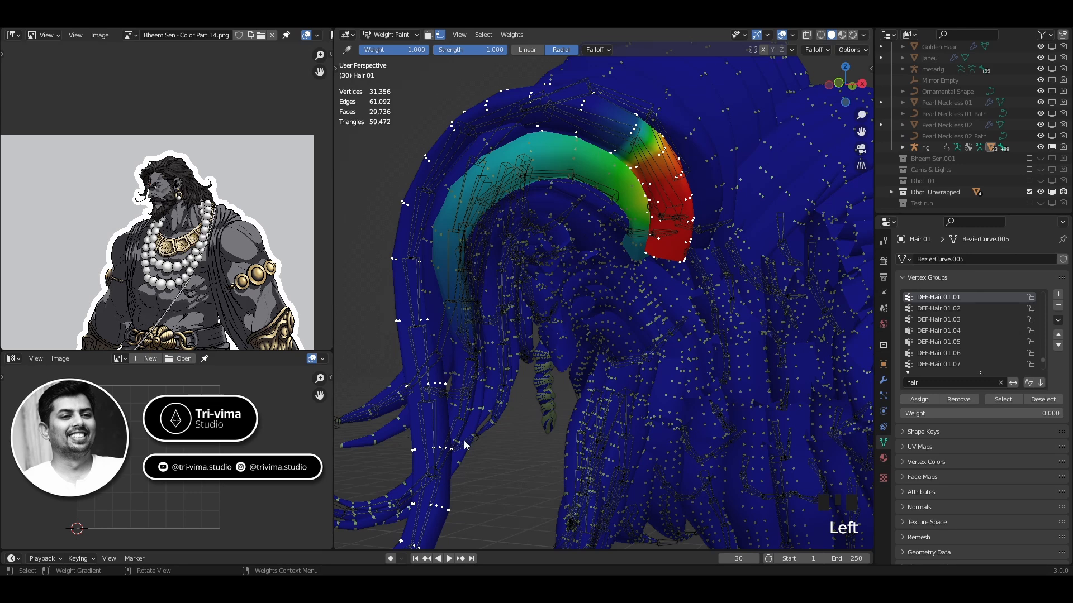
middle_click_drag(465, 444, 453, 399, "shift")
scroll(593, 397, "down", 2)
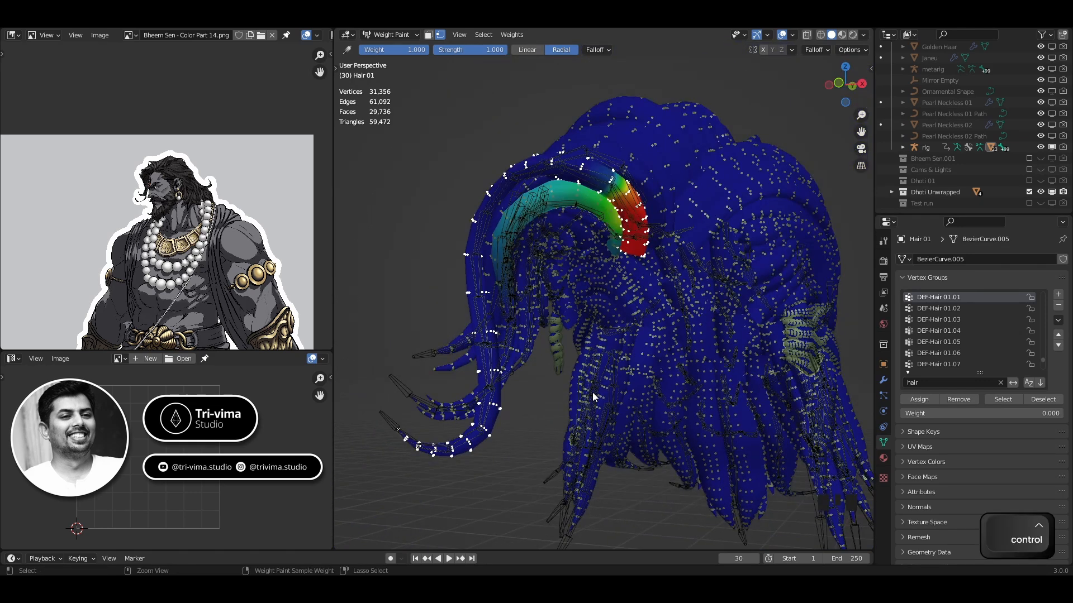
key("ctrl+i")
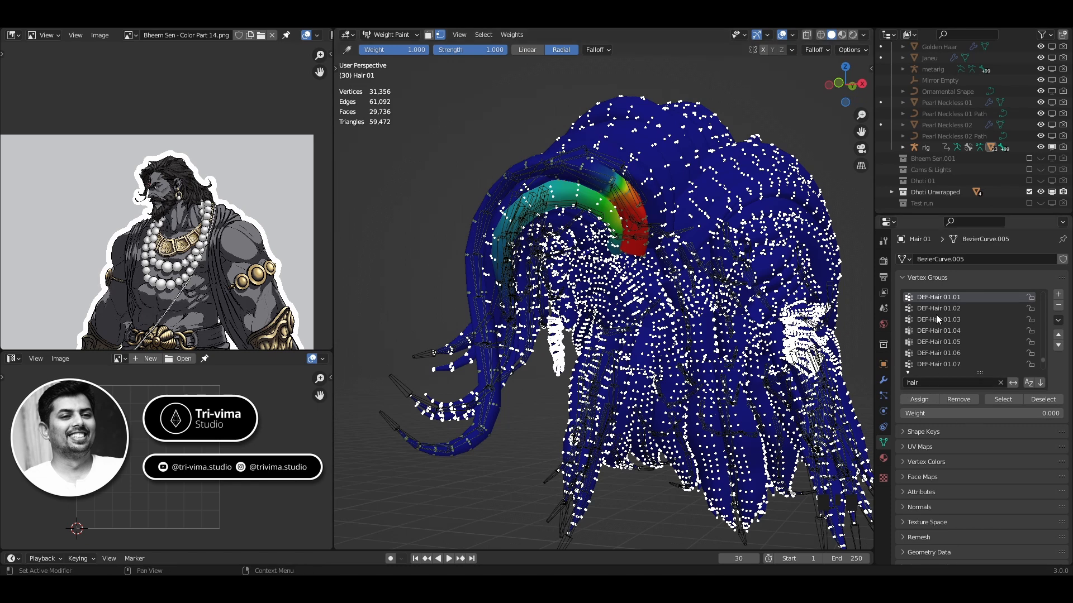
- Assign a weight of 0.000 to the selected vertices in the DEF-Hair 01.01 vertex group
scroll(646, 228, "up", 3)
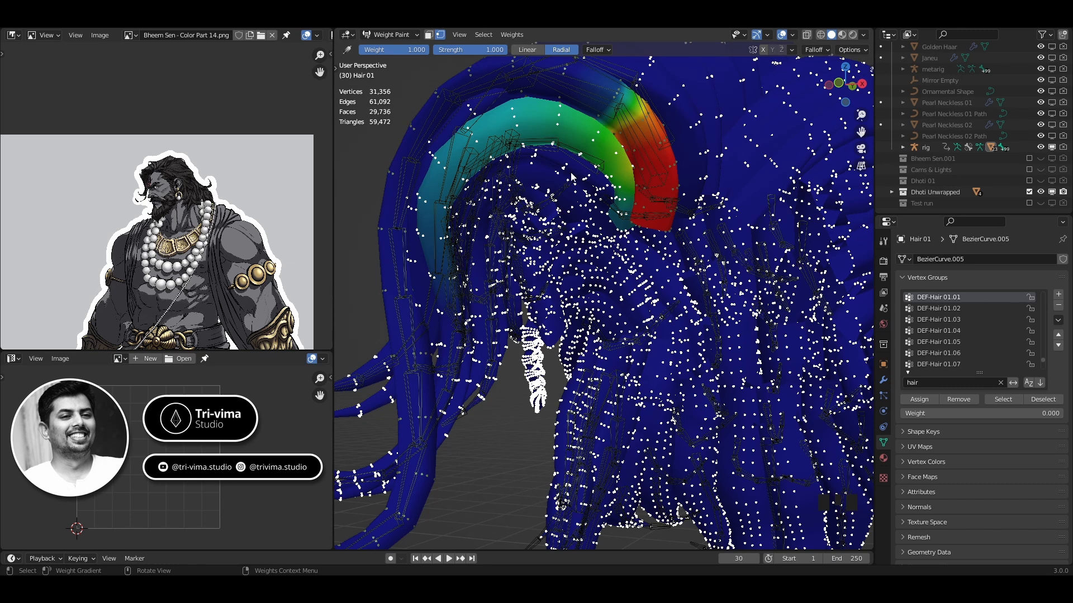
left_click(926, 412)
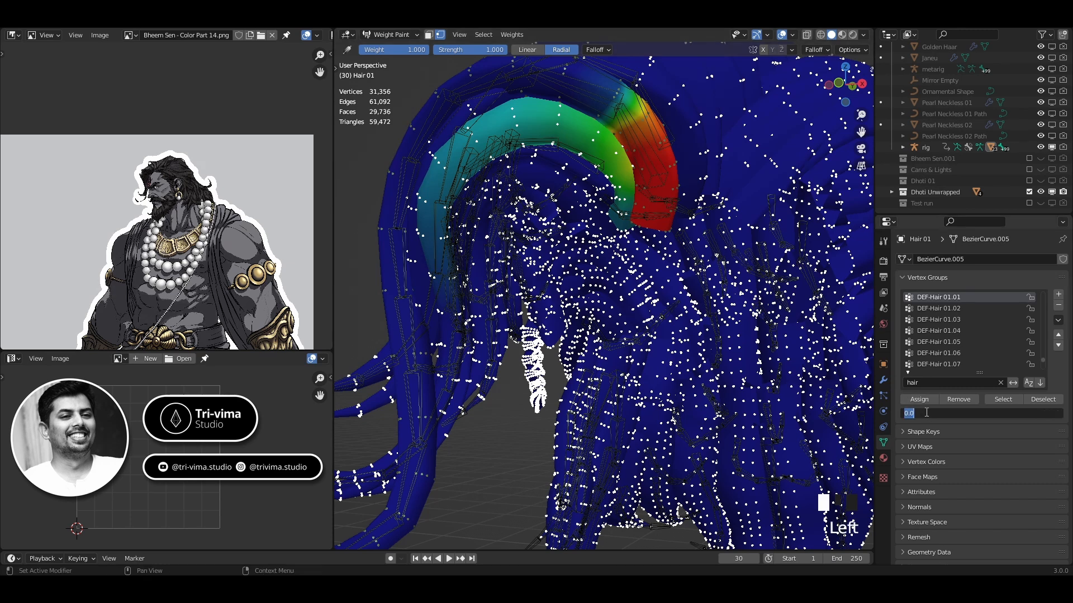
left_click(919, 399)
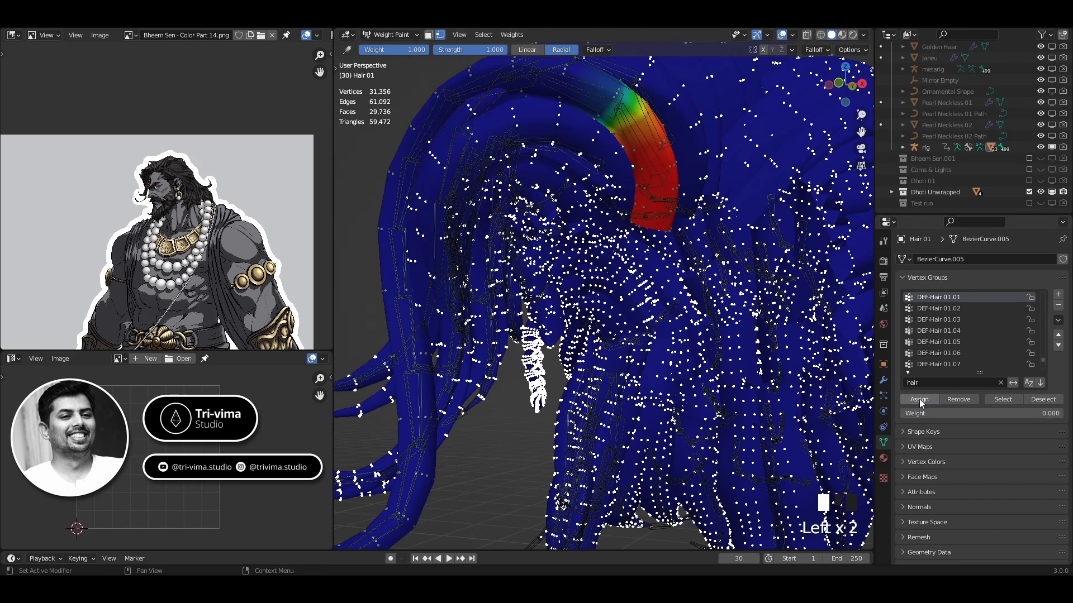
- Assign a weight of 0.000 to the selected vertices in the DEF-Hair 01.02, 01.03 and 01.04 vertex groups
left_click(942, 308)
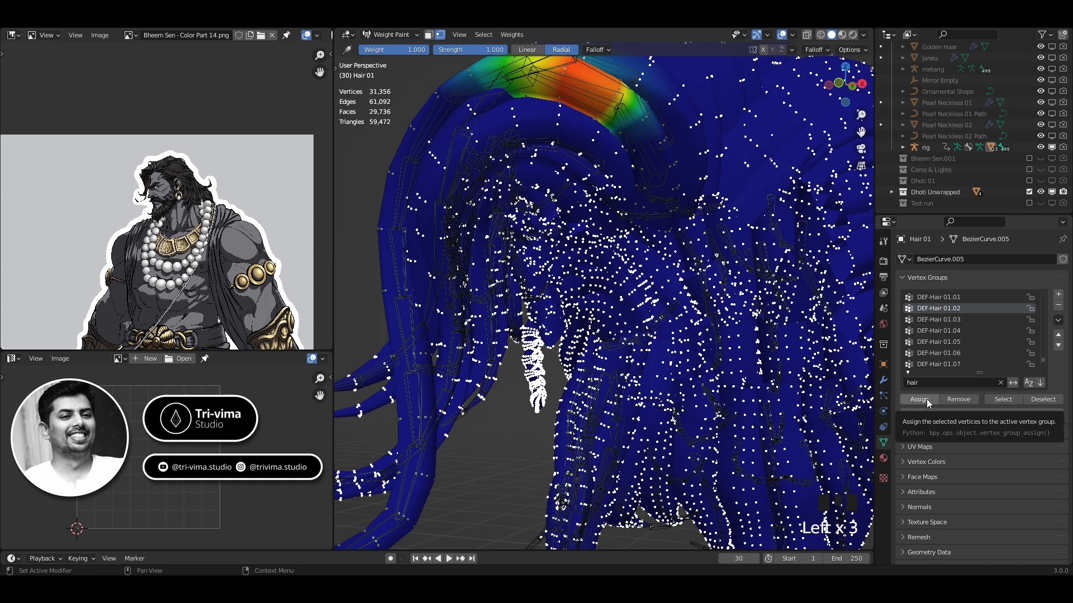
left_click(926, 399)
left_click(927, 319)
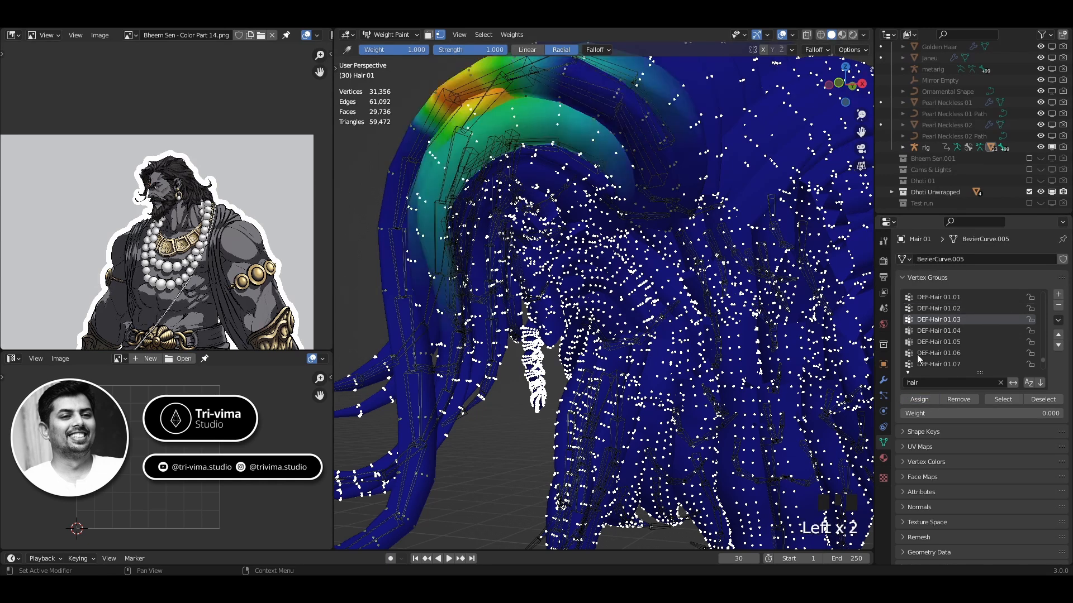
left_click(917, 400)
left_click(930, 330)
left_click(926, 400)
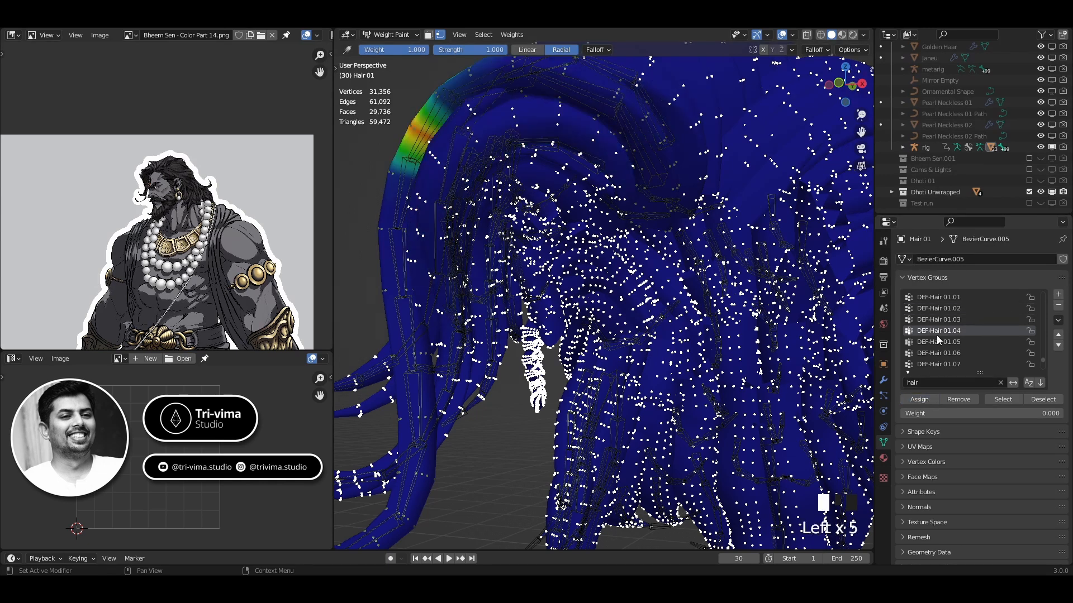
- Assign a weight of 0.000 to the selected vertices in the DEF-Hair 01.05, 01.06 and 01.07 vertex groups
left_click(936, 340)
left_click(930, 353)
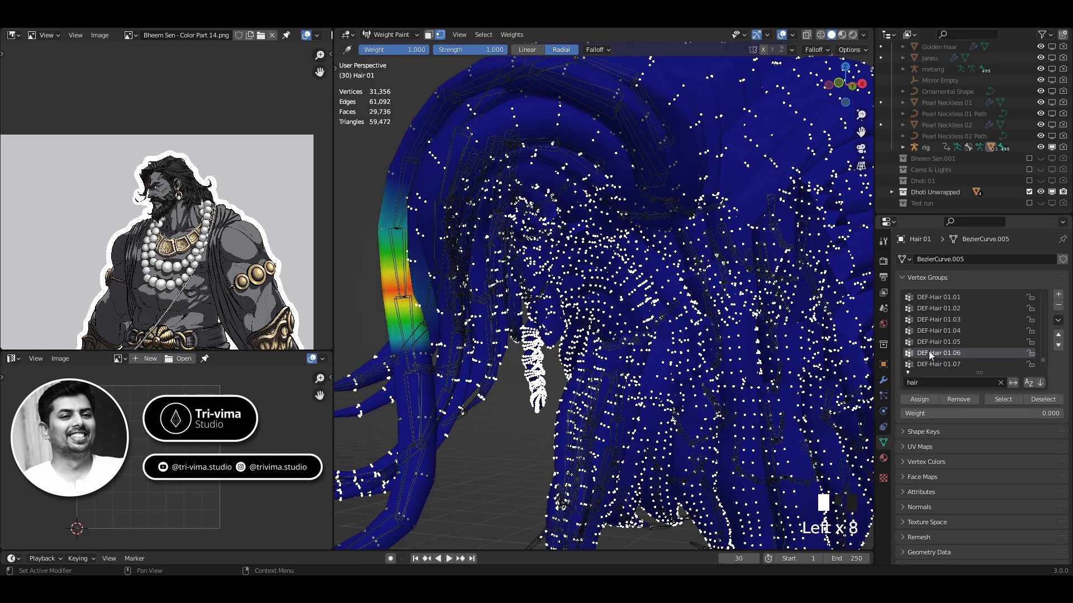
left_click(919, 400)
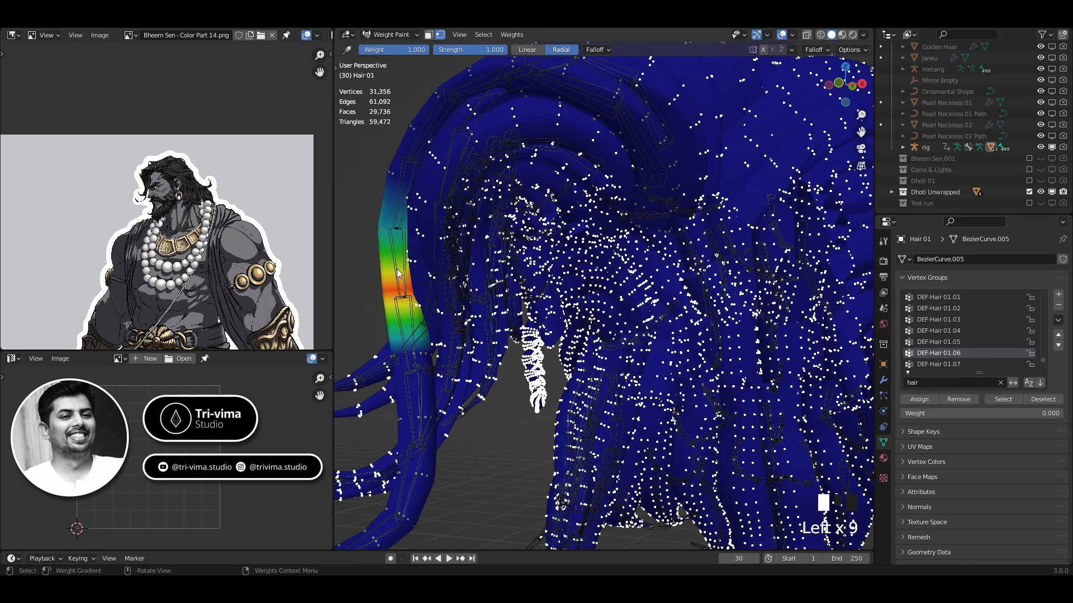
left_click(919, 401)
left_click(938, 364)
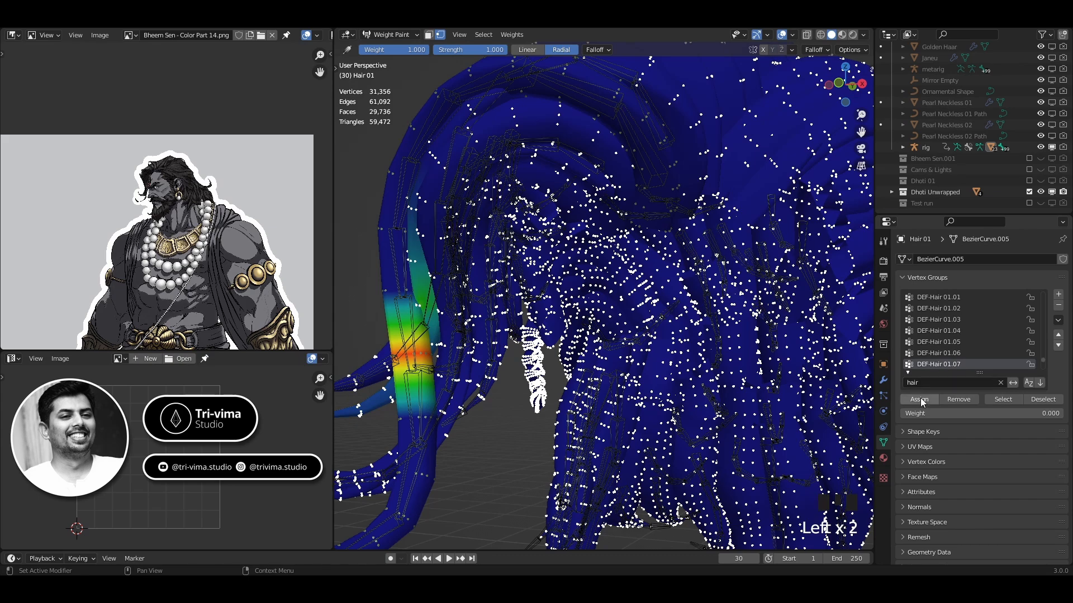
left_click(919, 400)
- Check the DEF-Hair 01.10 weights, and assign 0.000 to the selected vertices in DEF-Hair 01.12
scroll(542, 353, "down", 2)
middle_click_drag(543, 354, 564, 335)
scroll(923, 358, "down", 3)
left_click(922, 364)
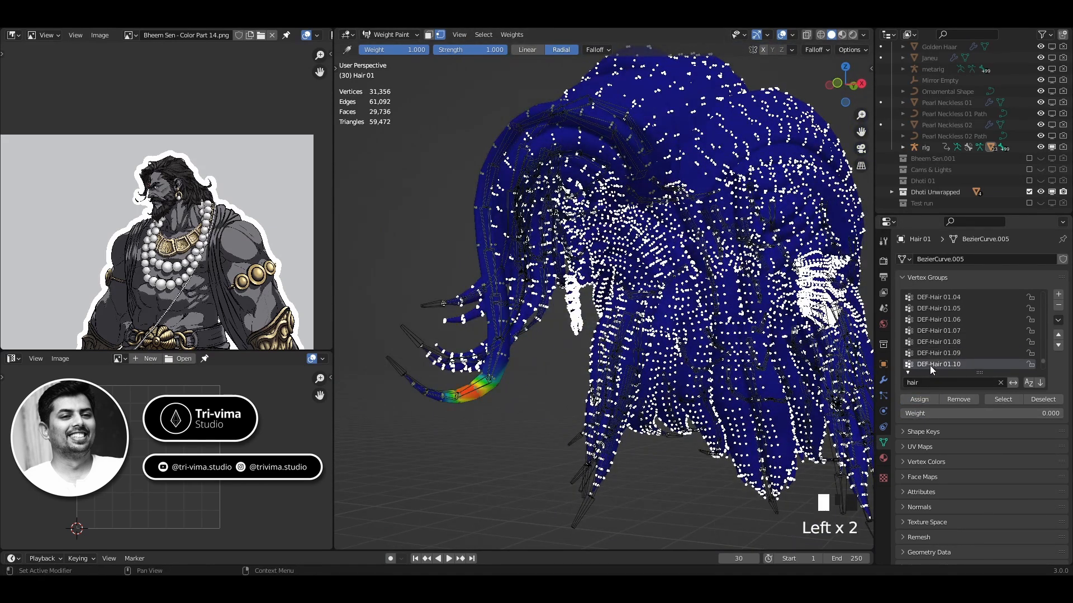
scroll(931, 361, "down", 2)
left_click(931, 365)
left_click(922, 398)
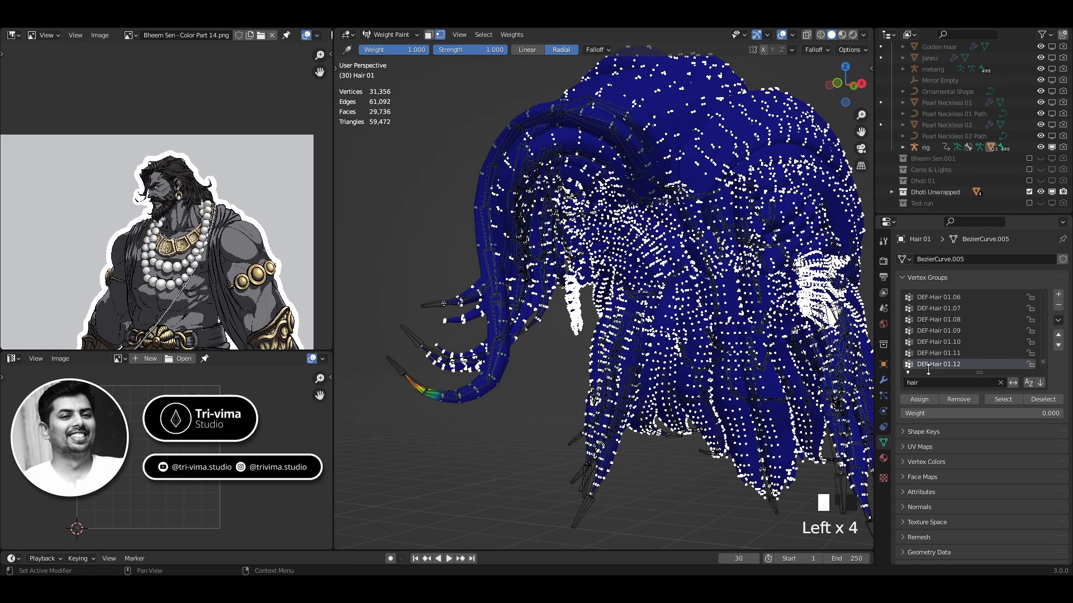
- Invert the selection back to the front strand's vertices and display the weight painting tools
middle_click_drag(618, 366, 424, 120)
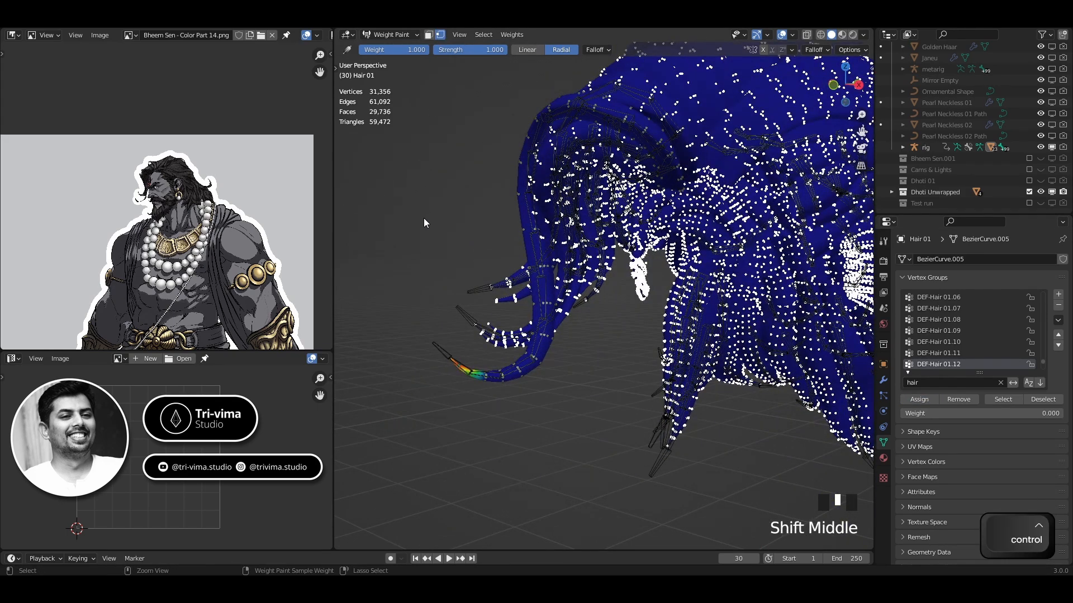
key("ctrl+i")
scroll(532, 400, "up", 2)
middle_click_drag(529, 397, 475, 427, "shift")
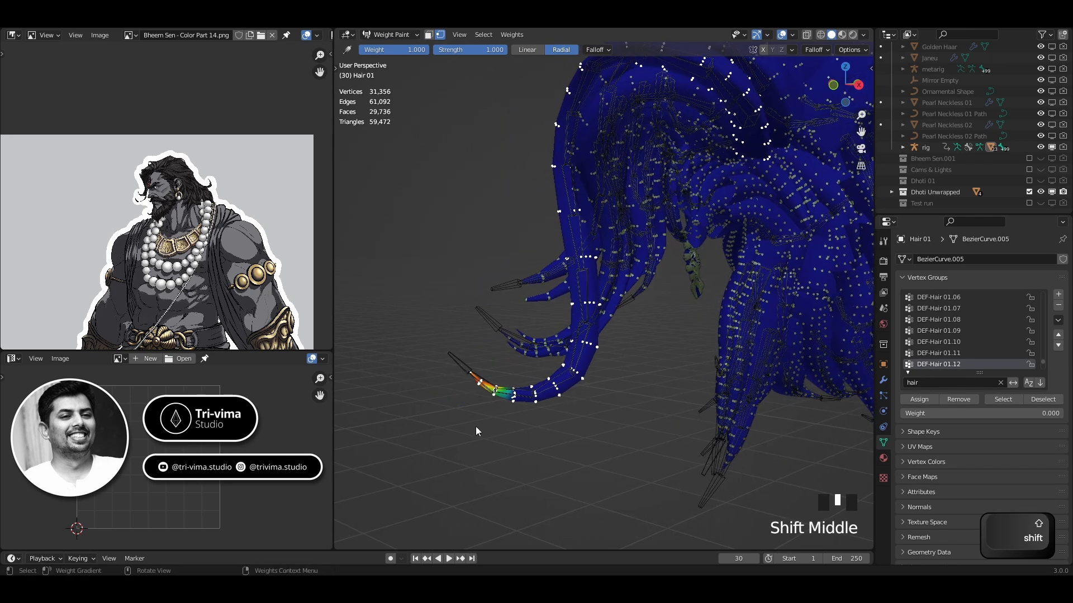
scroll(473, 431, "up", 2)
key("t")
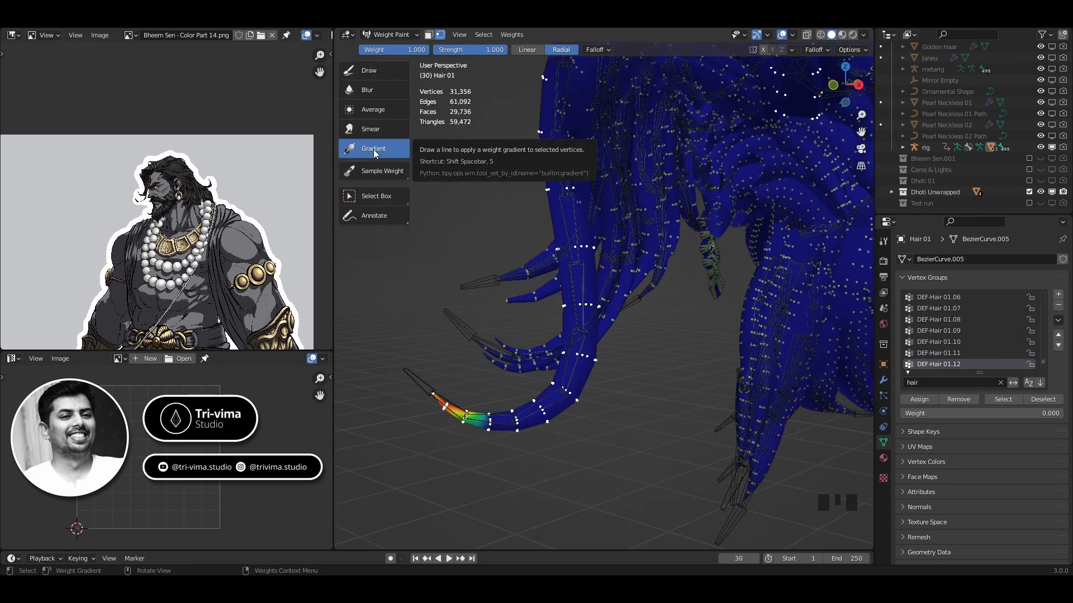
middle_click_drag(430, 399, 464, 317)
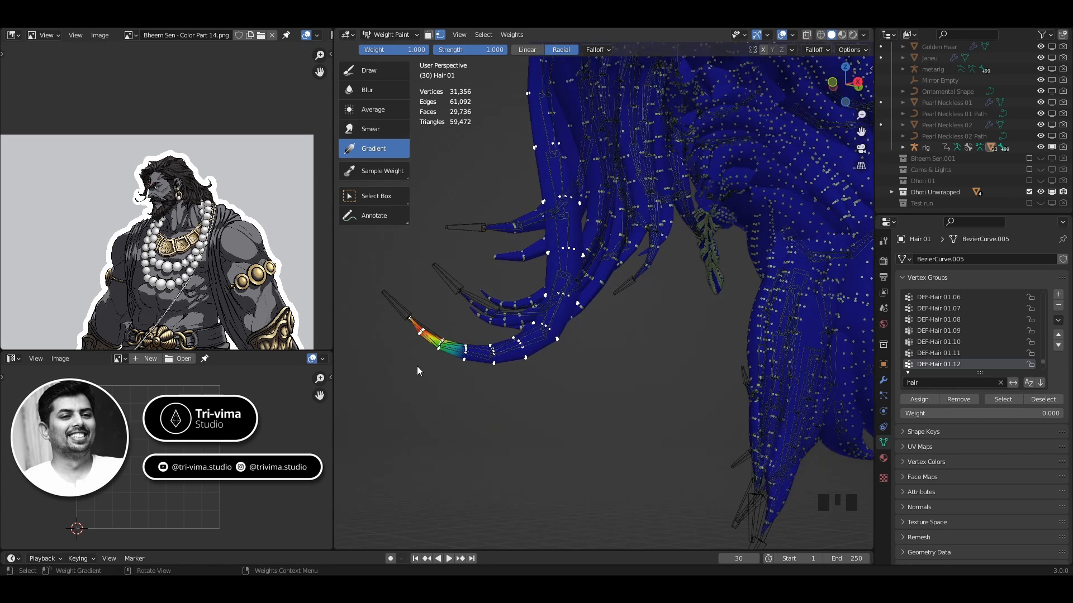
scroll(934, 361, "down", 1)
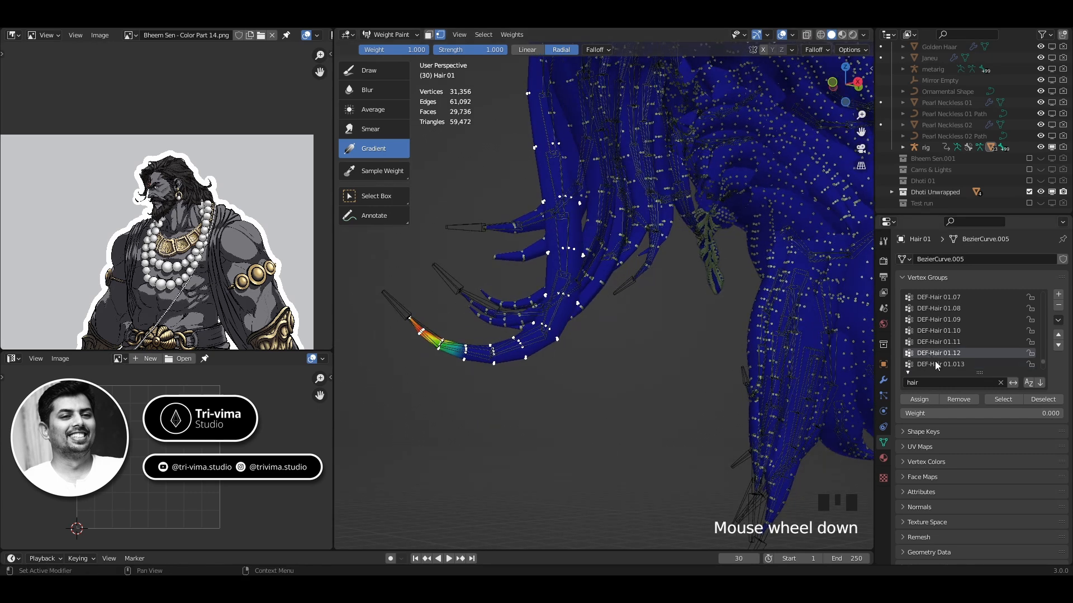
left_click(937, 364)
left_click(924, 400)
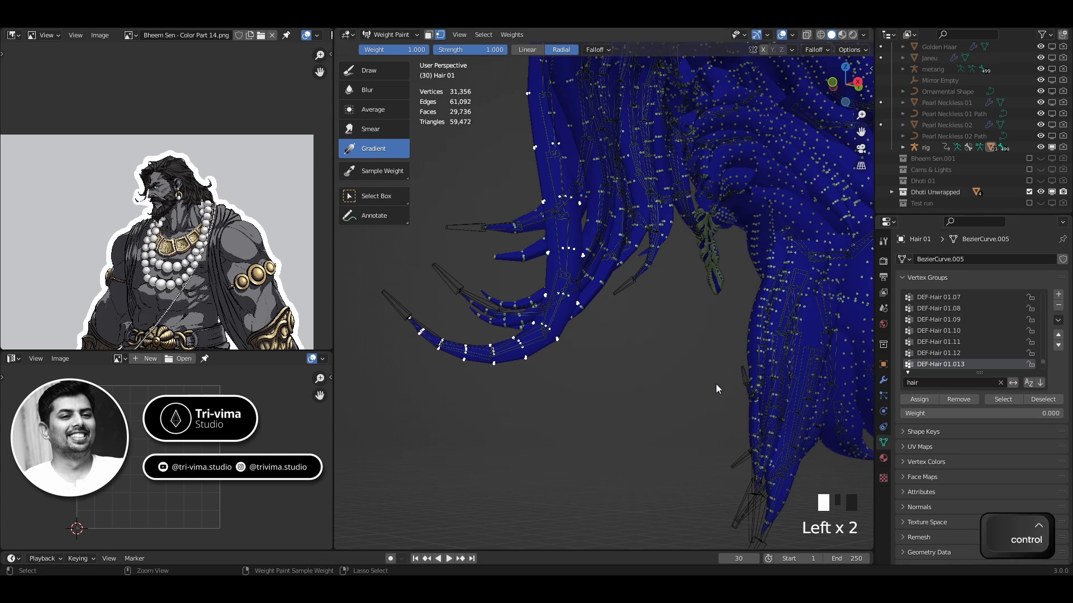
key("ctrl+z")
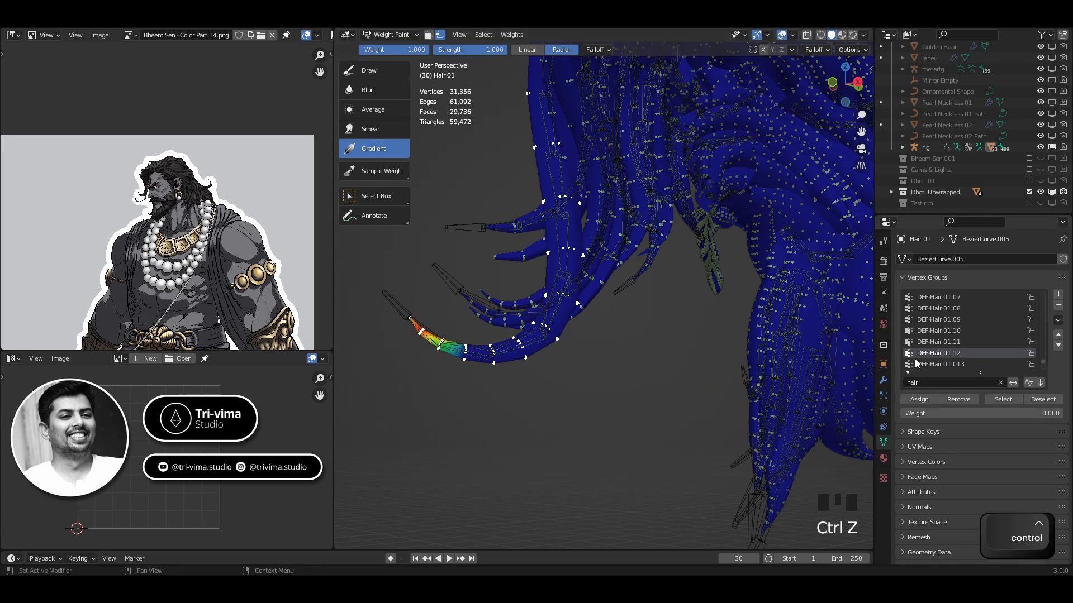
- Assign 0.000 outside the front strand in DEF-Hair 01.013, and reselect the strand's vertices with DEF-Hair 01.12 active
left_click(940, 364)
key("ctrl+i")
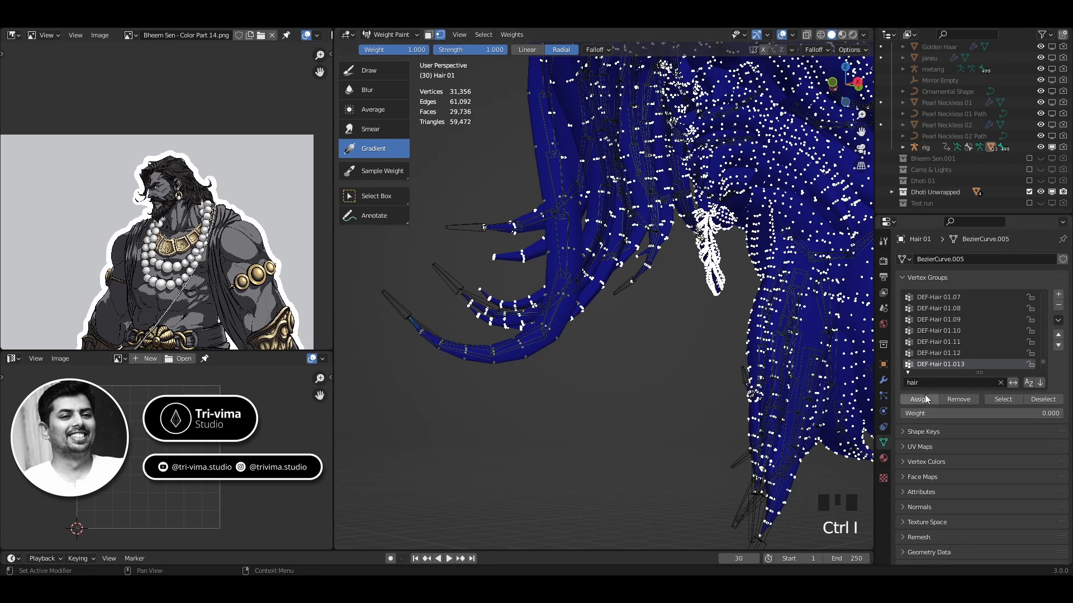
left_click(929, 355)
key("ctrl+i")
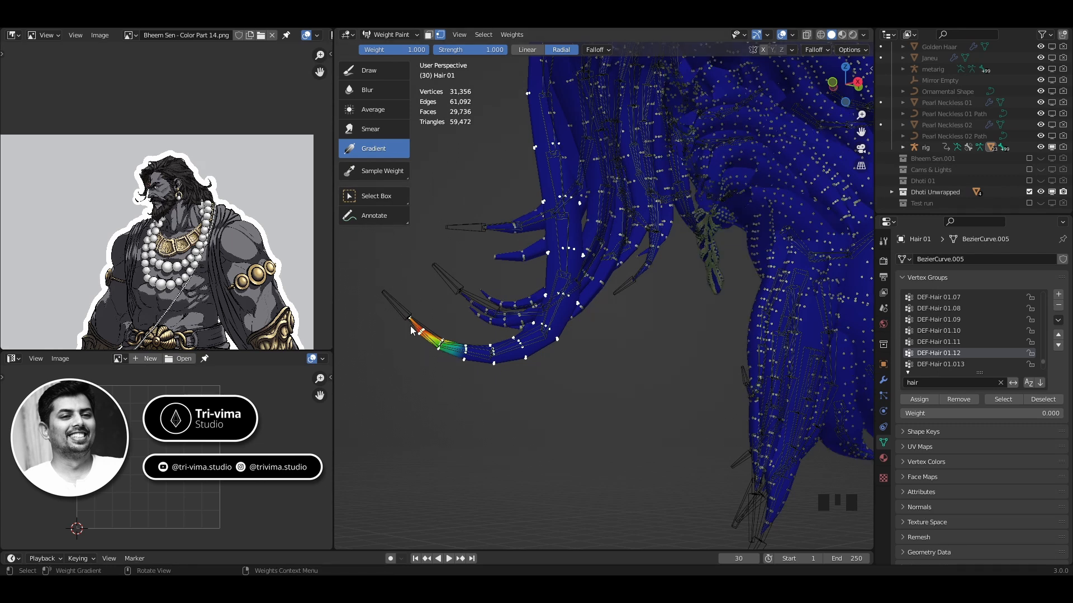
- Apply radial weight gradients at the front strand's tip for DEF-Hair 01.12 and along its lower curve for DEF-Hair 01.11
left_click_drag(411, 322, 425, 340)
mouse_move(465, 381)
left_mouse_down()
mouse_move(479, 397)
mouse_move(465, 394)
left_mouse_up()
left_click(938, 341)
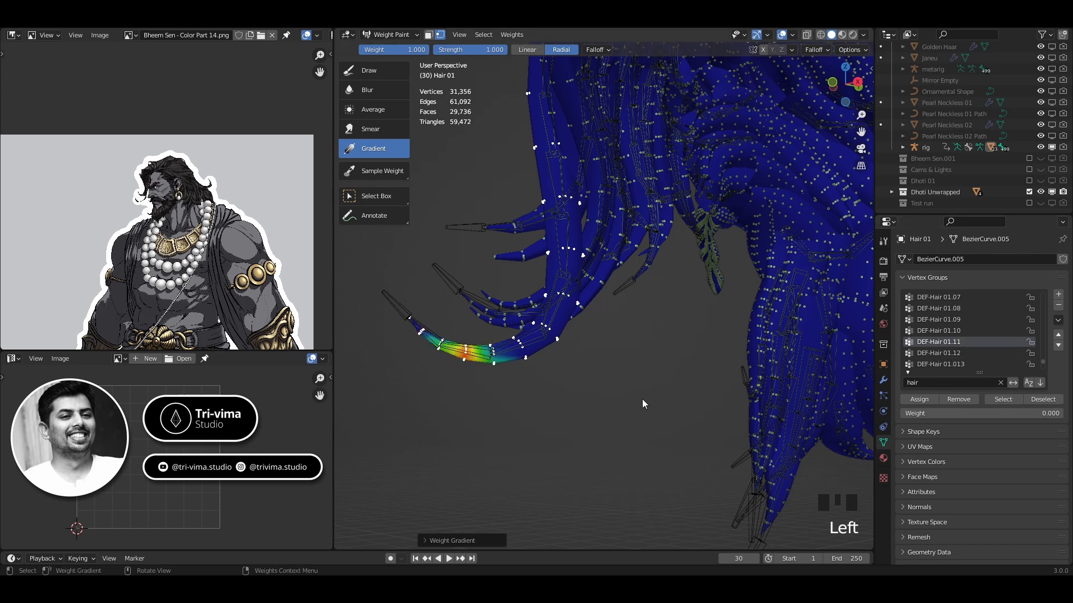
left_click_drag(468, 354, 521, 367)
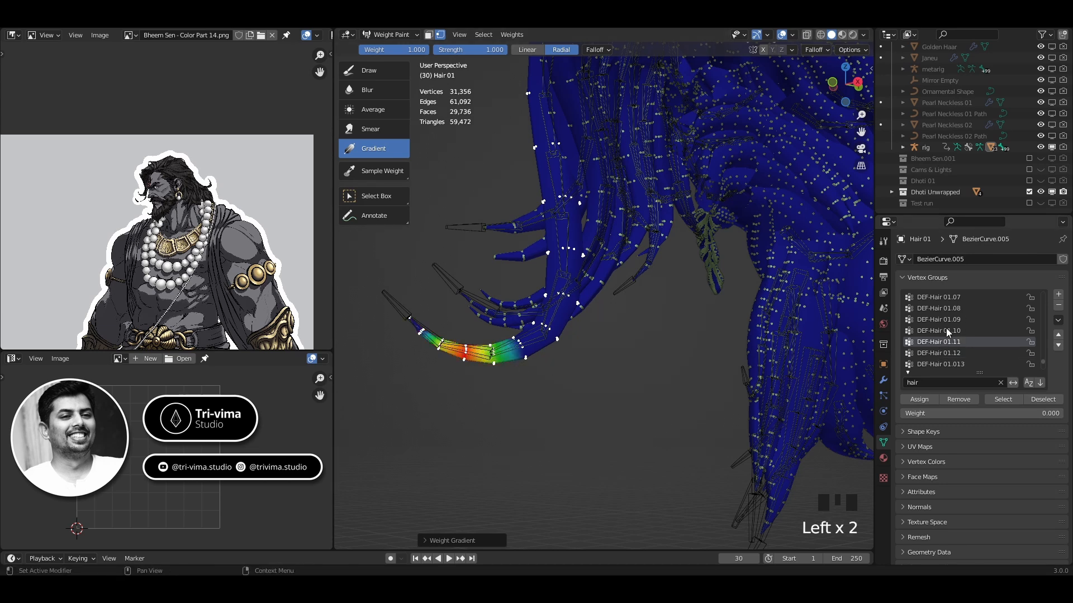
- Make DEF-Hair 01.10 active and strengthen its weight along the strand's lower bend with a radial weight gradient
left_click(948, 330)
left_click(519, 344)
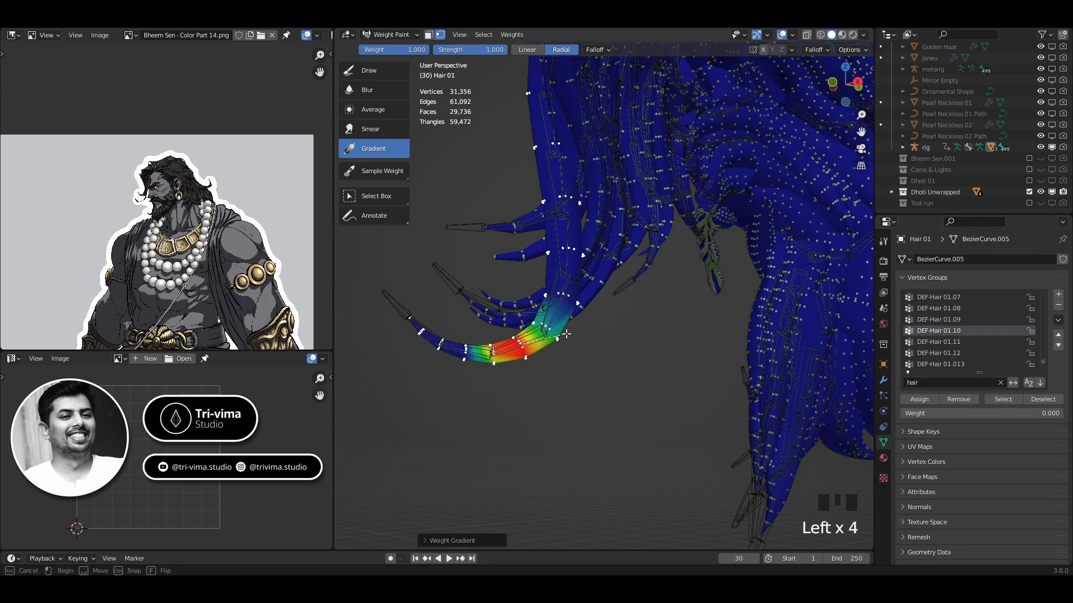
middle_click_drag(519, 344, 539, 357)
left_click(642, 419)
key("ctrl+z")
scroll(558, 400, "up", 4)
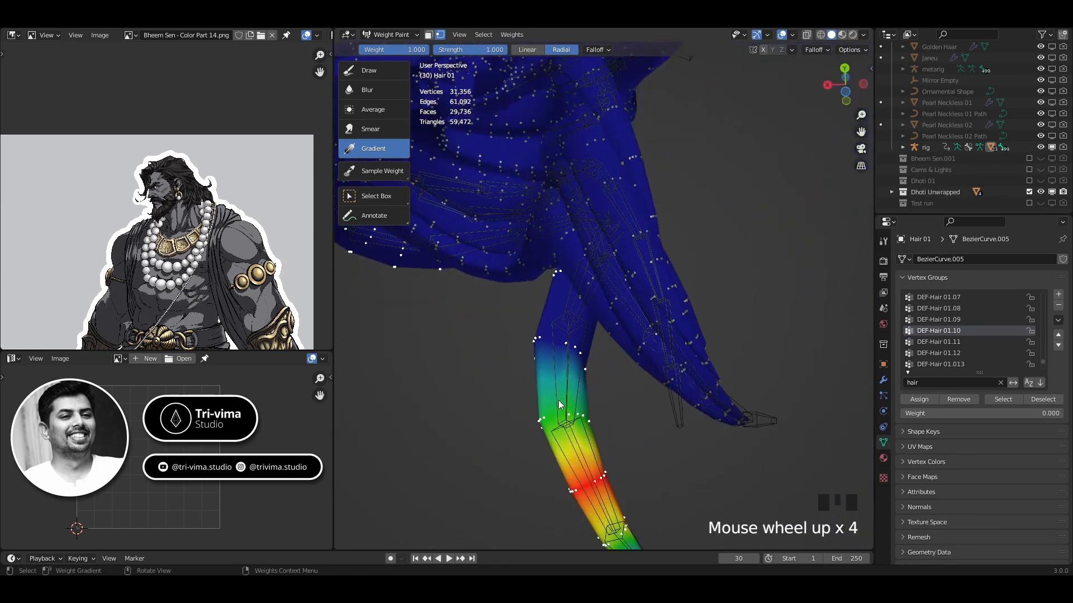
middle_click_drag(558, 400, 621, 396, "shift")
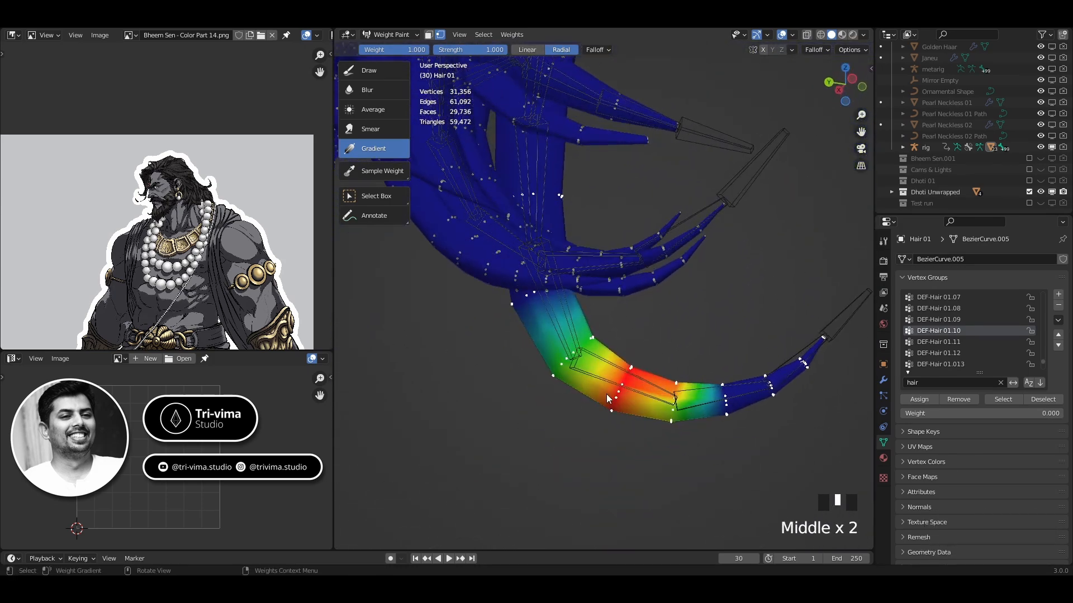
left_click_drag(620, 396, 750, 438)
left_click_drag(566, 371, 660, 436)
key("ctrl+z")
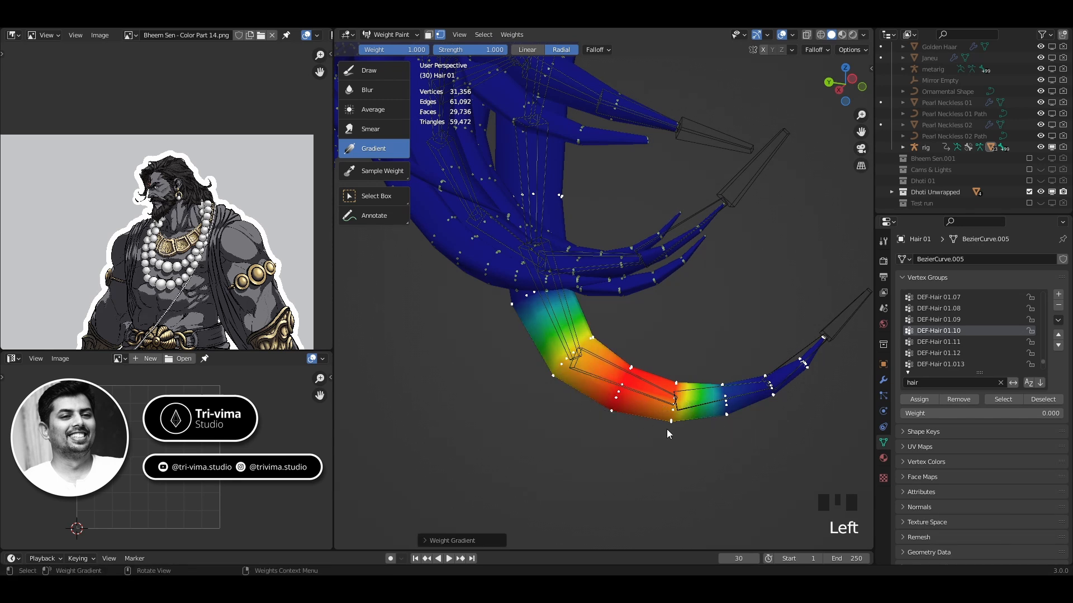
- Make DEF-Hair 01.09 active and strengthen its weight above the strand's lower bend with a radial weight gradient
left_click(931, 319)
middle_click_drag(488, 353, 555, 335)
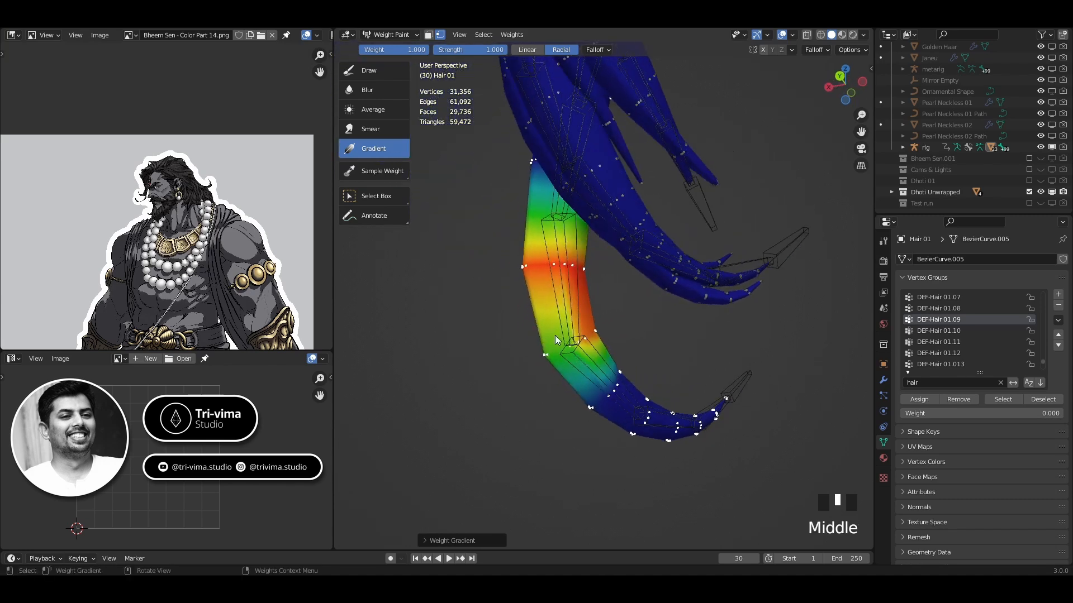
left_click_drag(523, 267, 551, 443)
middle_click_drag(551, 442, 418, 124)
left_click_drag(407, 49, 359, 57)
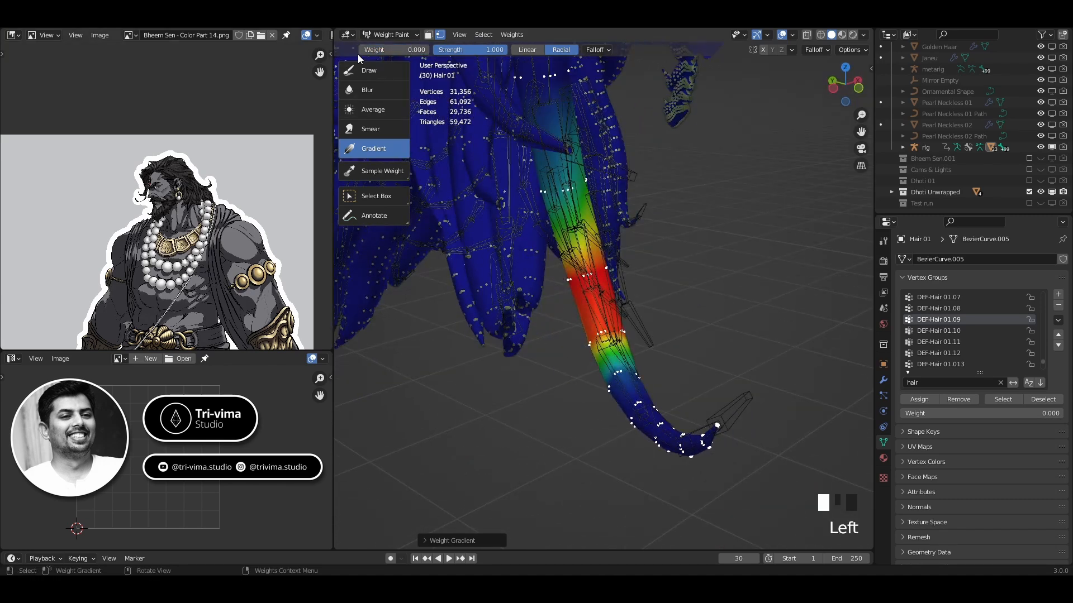
left_click_drag(609, 341, 607, 350)
key("ctrl+z")
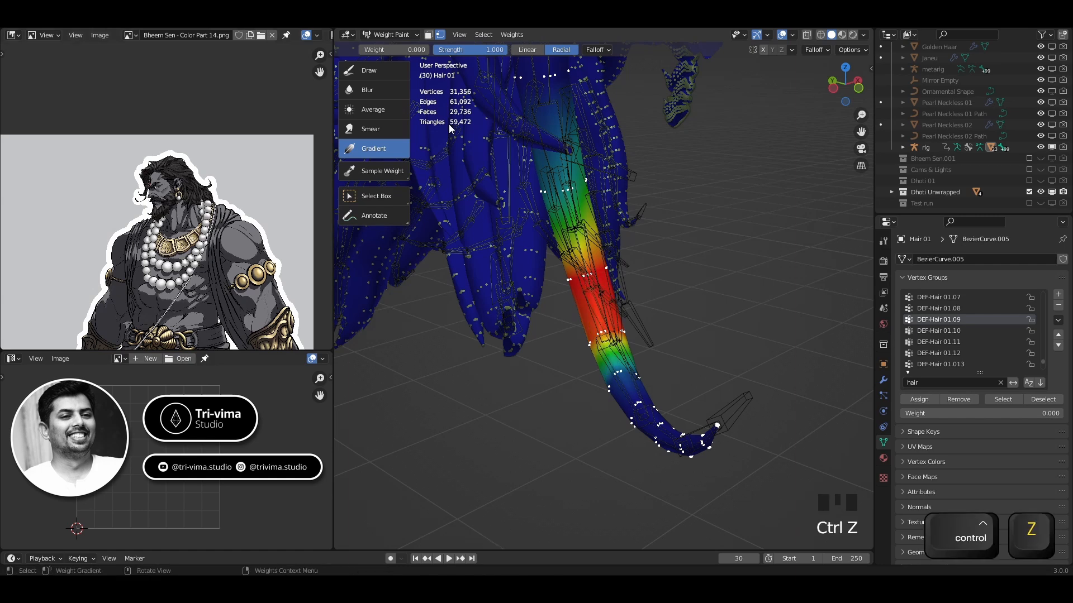
key("ctrl+z")
key("ctrl+shift+z")
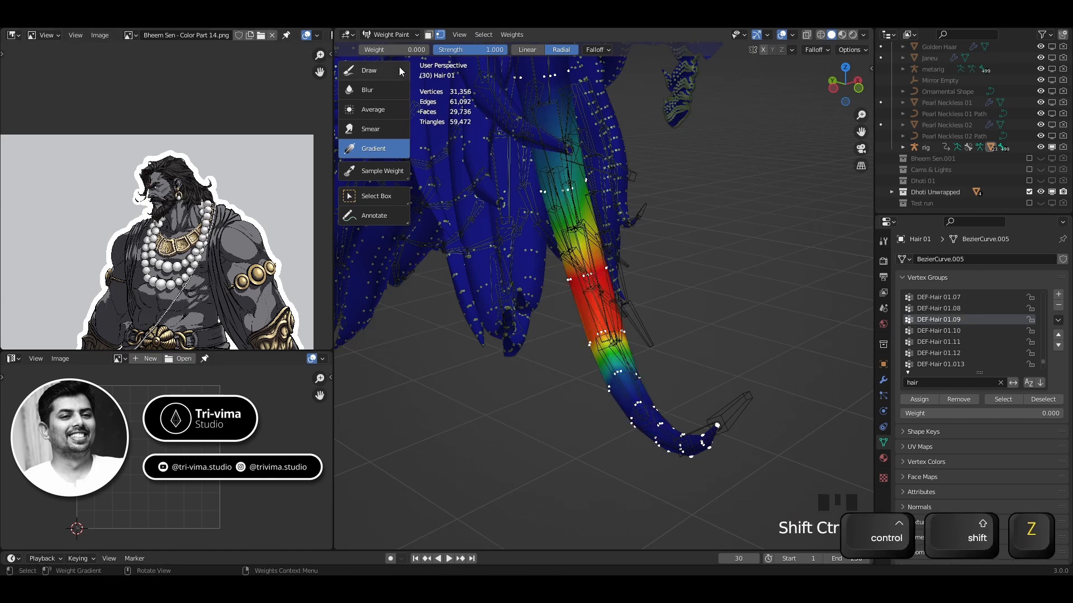
left_click_drag(393, 50, 429, 50)
- Apply 1.000-weight gradients around the upper end of the DEF-Hair 01.09 bone's influence, and undo the last gradient
middle_click_drag(505, 401, 628, 310)
left_click_drag(511, 278, 514, 383)
left_click_drag(534, 267, 534, 266)
middle_click_drag(542, 280, 450, 410)
left_click_drag(539, 334, 530, 251, "alt")
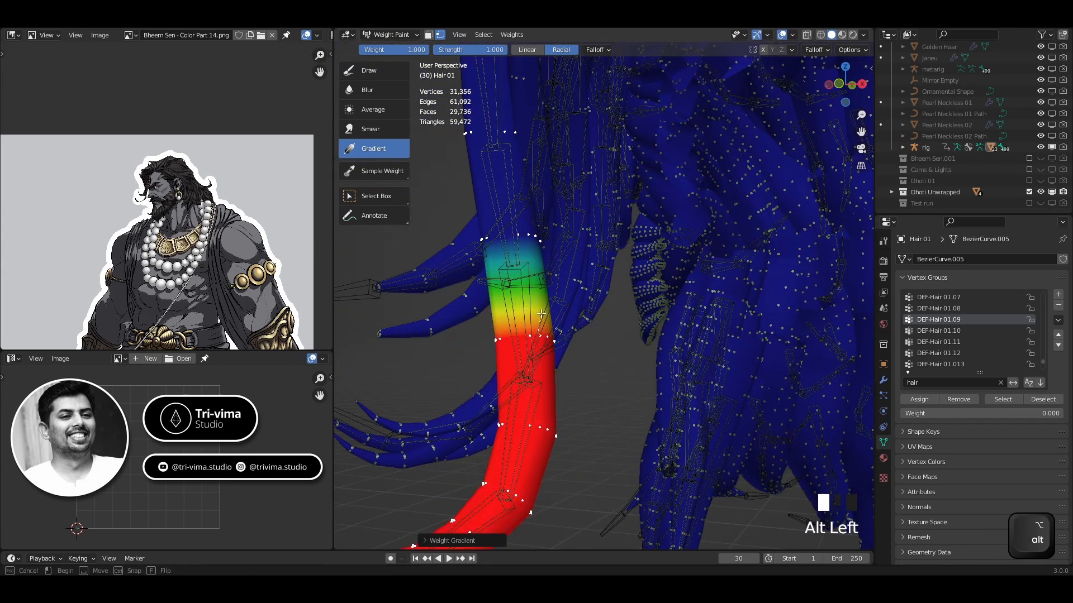
key("ctrl+z")
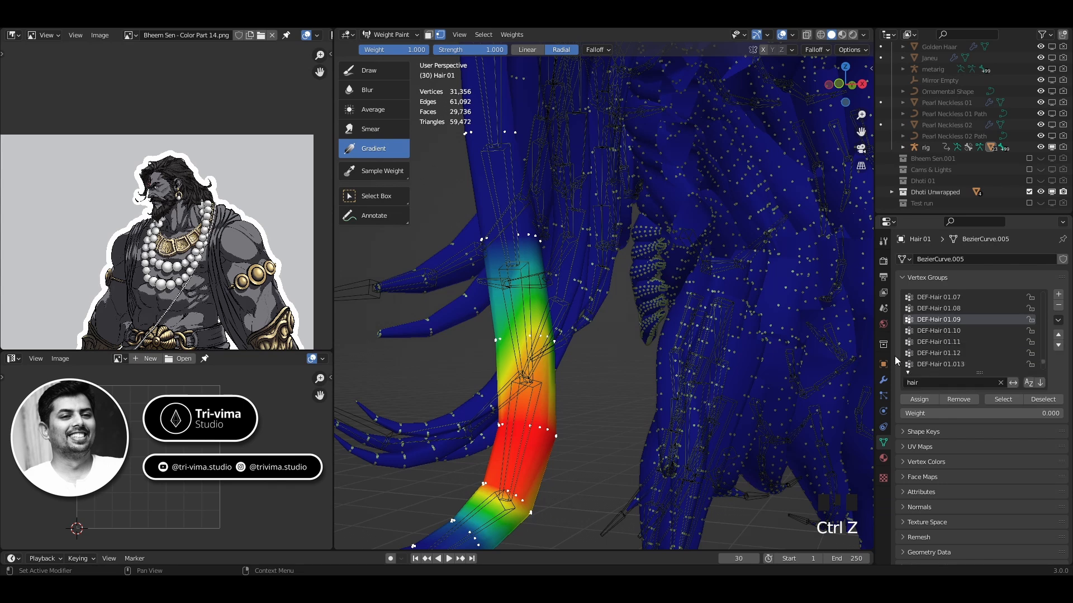
scroll(655, 400, "down", 3)
scroll(938, 357, "up", 2)
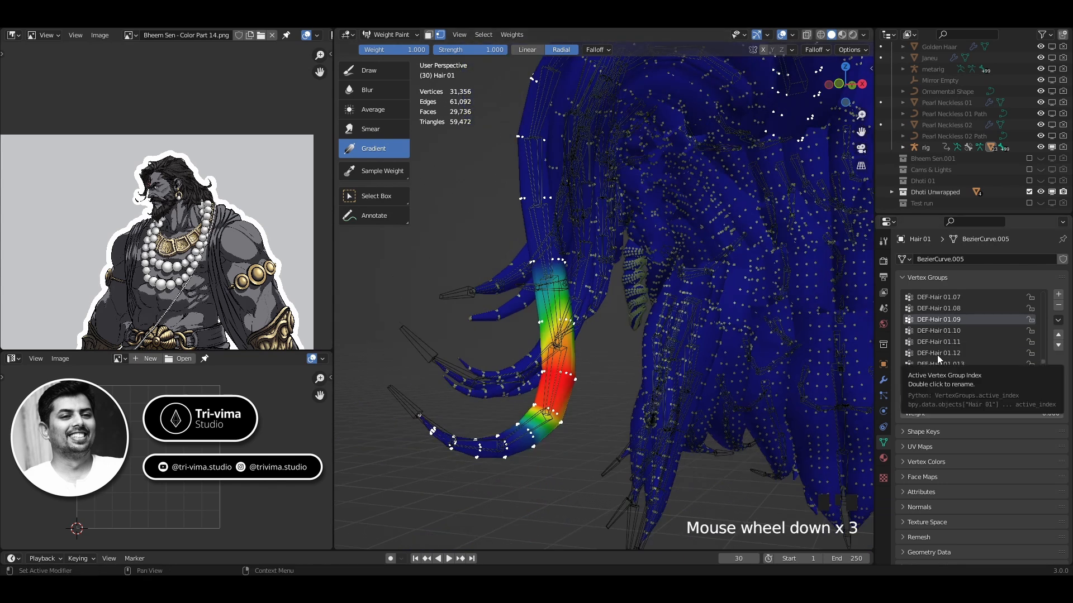
scroll(946, 321, "up", 4)
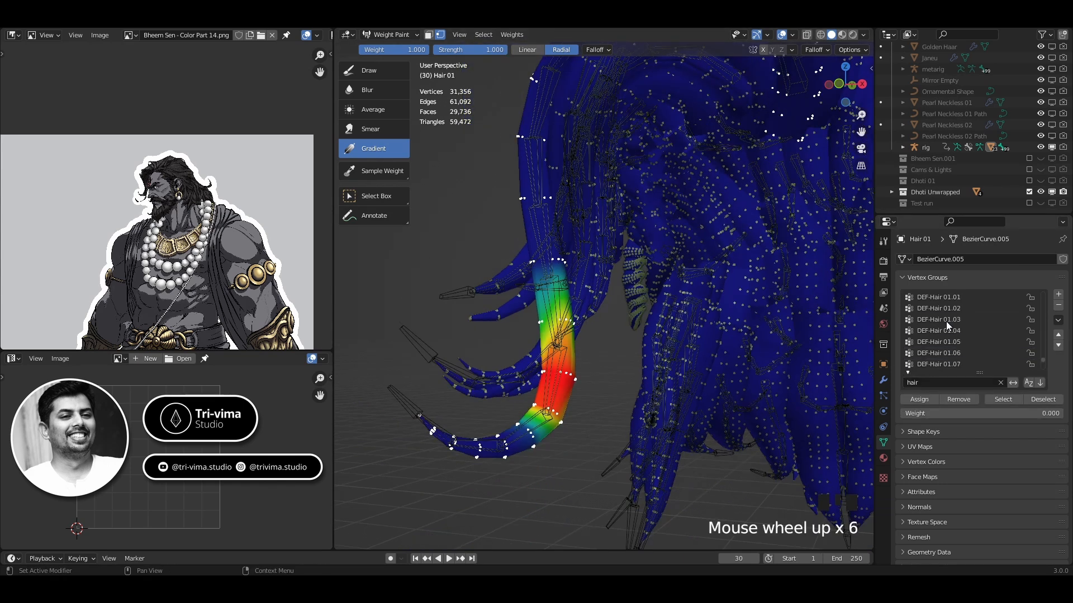
left_click(944, 298)
left_click(922, 400)
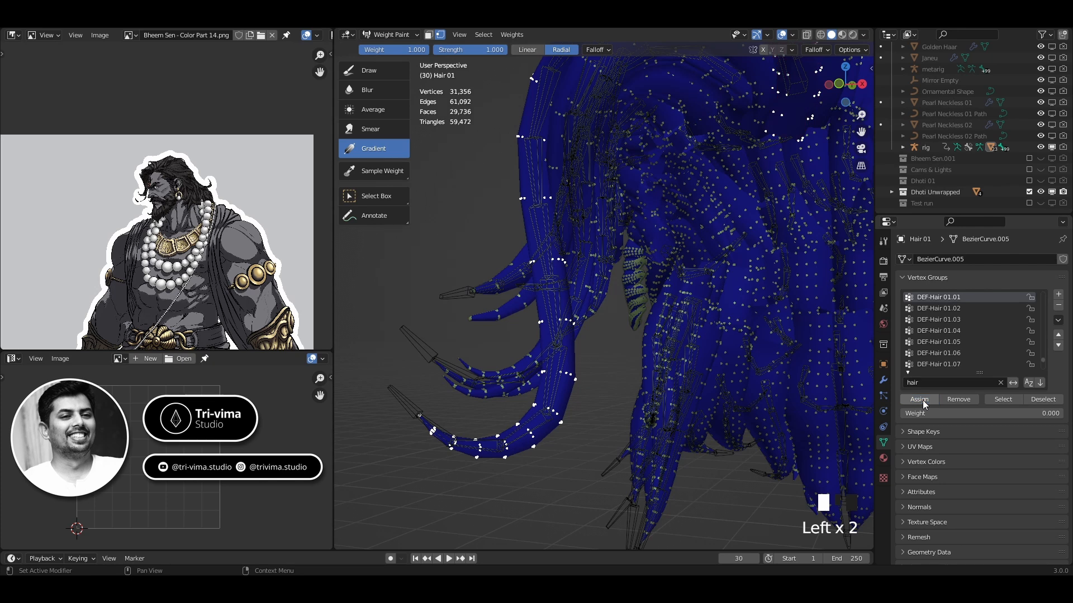
key("ctrl+z")
- Assign a weight of 0.000 to the selected front-strand vertices in vertex groups DEF-Hair 01.02 through DEF-Hair 01.05
scroll(950, 300, "up", 3)
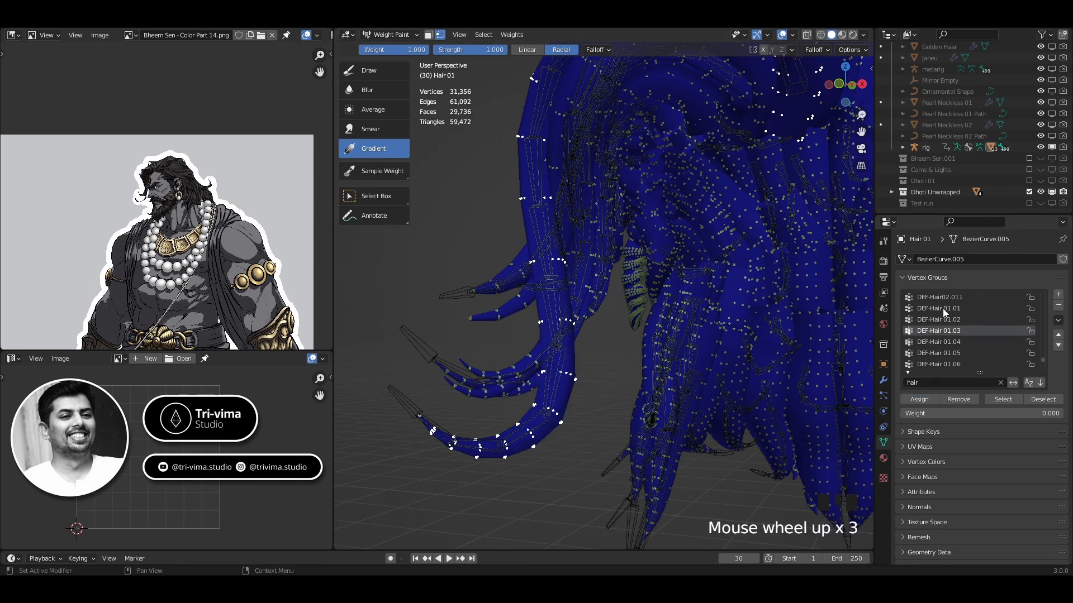
left_click(943, 308)
left_click(936, 320)
middle_click_drag(804, 374, 651, 422, "shift")
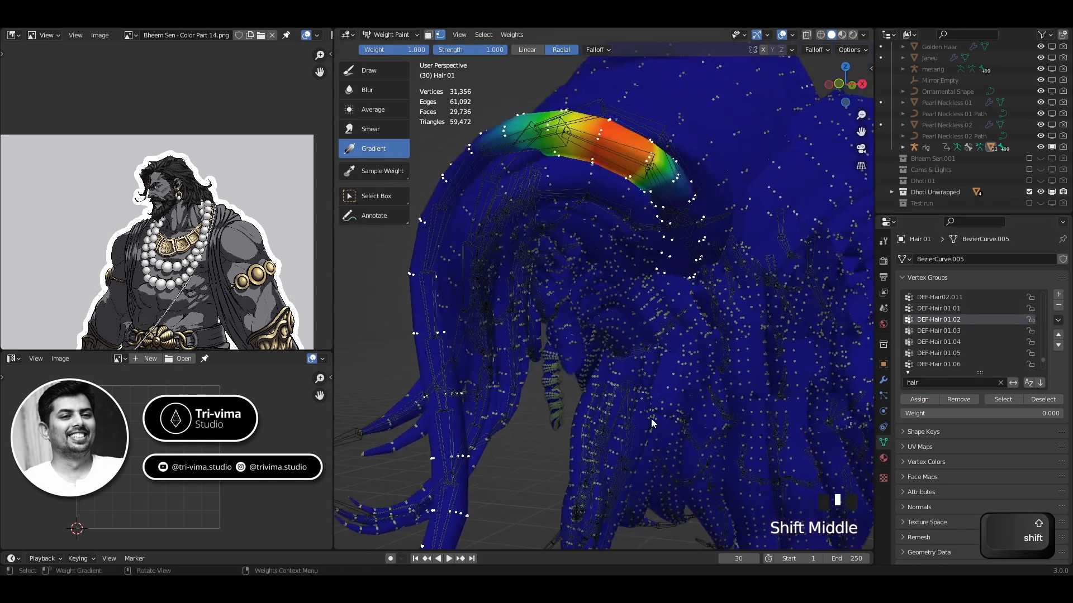
left_click(918, 399)
left_click(928, 331)
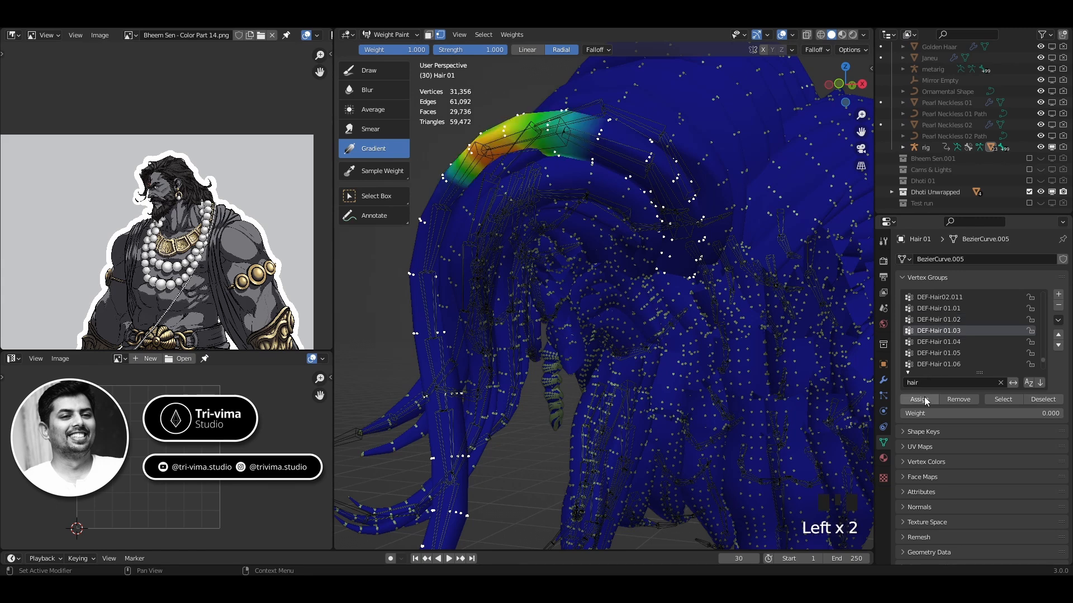
left_click(920, 399)
left_click(928, 342)
left_click(920, 400)
left_click(927, 353)
left_click(919, 399)
- Assign a weight of 0.000 to the selected strand vertices in vertex groups DEF-Hair 01.06 through DEF-Hair 01.09
left_click(928, 364)
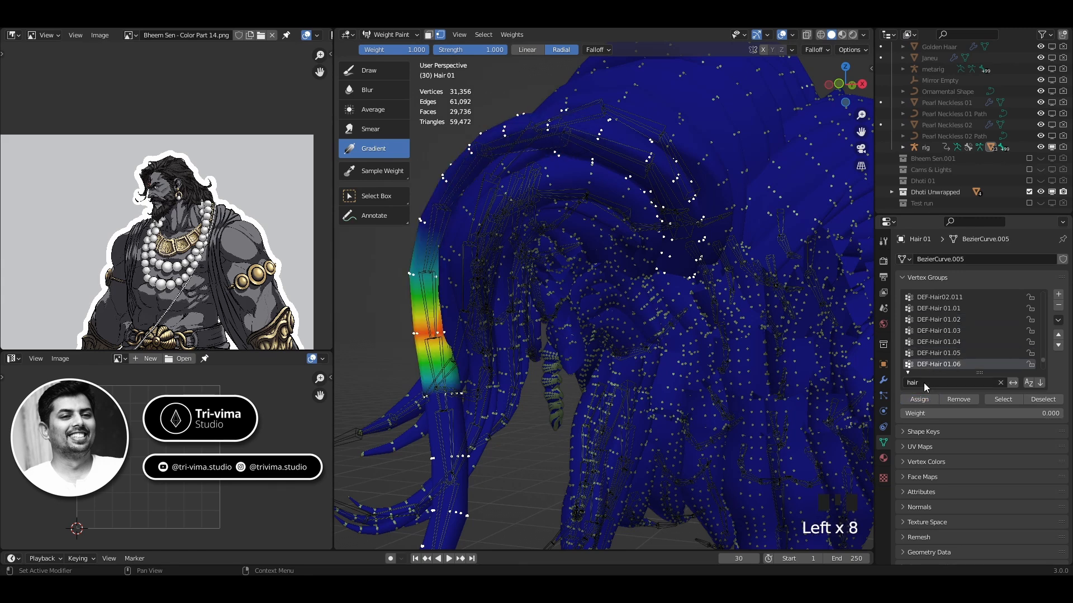
left_click(920, 399)
scroll(927, 343, "down", 2)
left_click(927, 353)
left_click(920, 399)
left_click(933, 365)
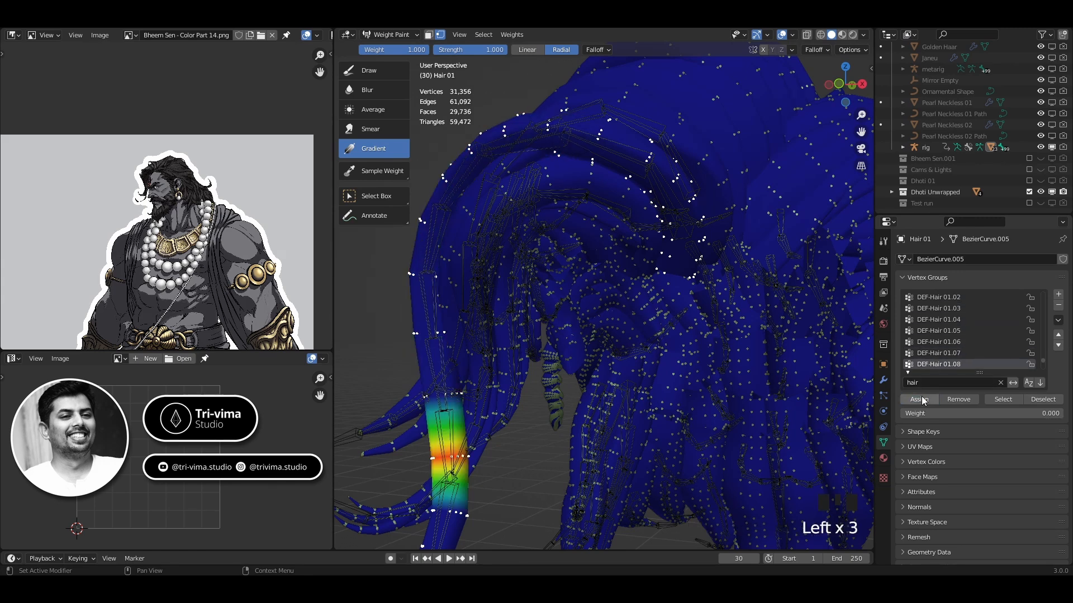
left_click(919, 399)
scroll(928, 356, "down", 1)
left_click(927, 364)
left_click(920, 399)
- Assign a weight of 0.000 to the selected strand vertices in vertex groups DEF-Hair 01.10, 01.11 and 01.12
scroll(930, 364, "down", 2)
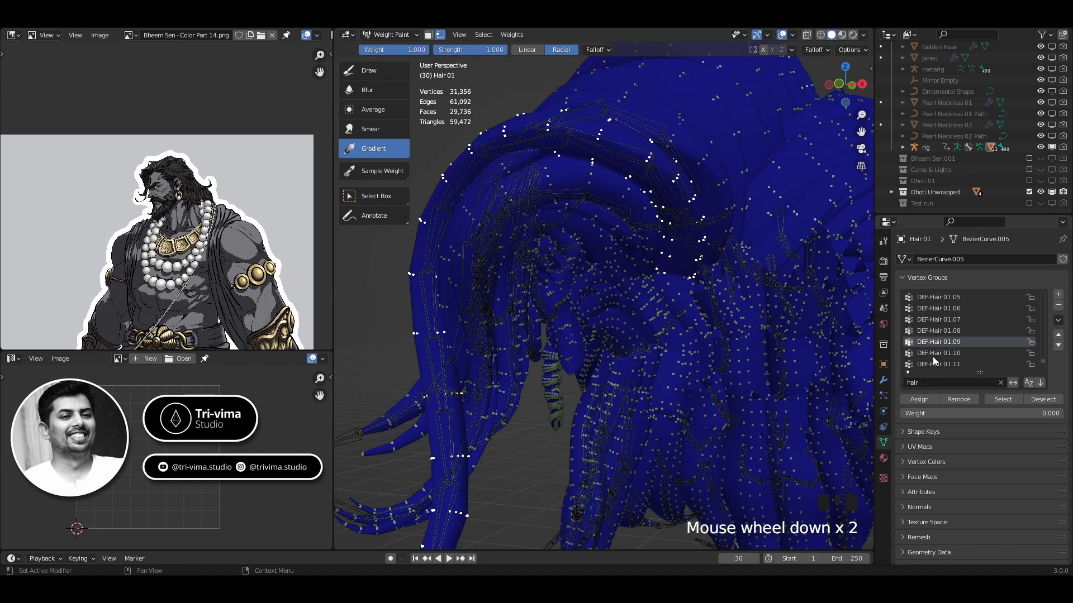
left_click(933, 355)
left_click(919, 400)
scroll(936, 346, "down", 2)
left_click(938, 342)
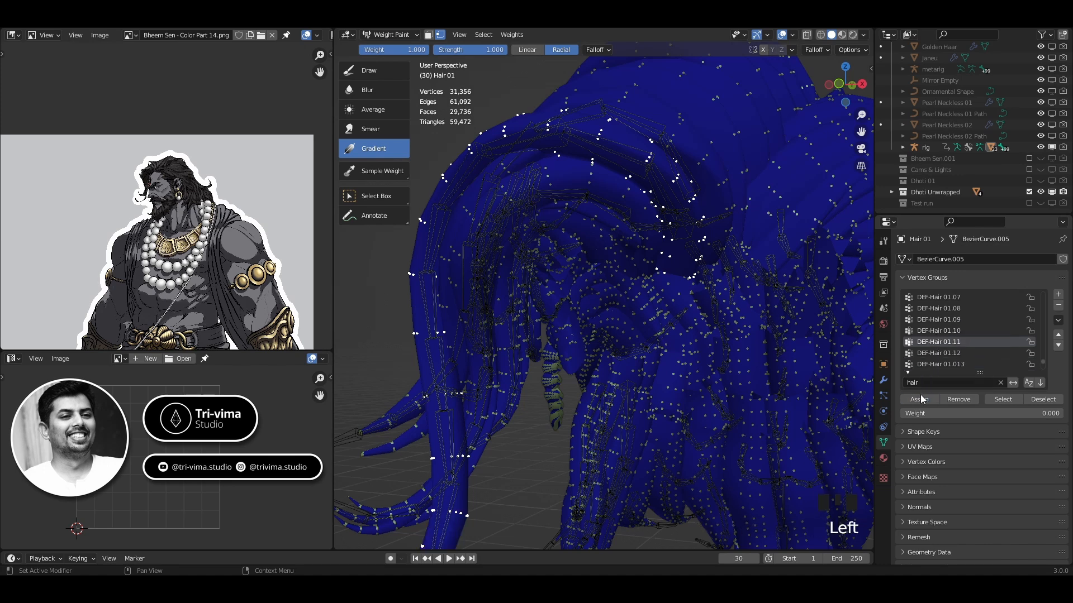
left_click(933, 353)
left_click(925, 400)
- Apply 1.000-weight radial gradients at the front strand's tip for DEF-Hair 01.12
middle_click_drag(560, 390, 506, 406, "shift")
left_click_drag(502, 390, 551, 451)
middle_click_drag(551, 451, 485, 440)
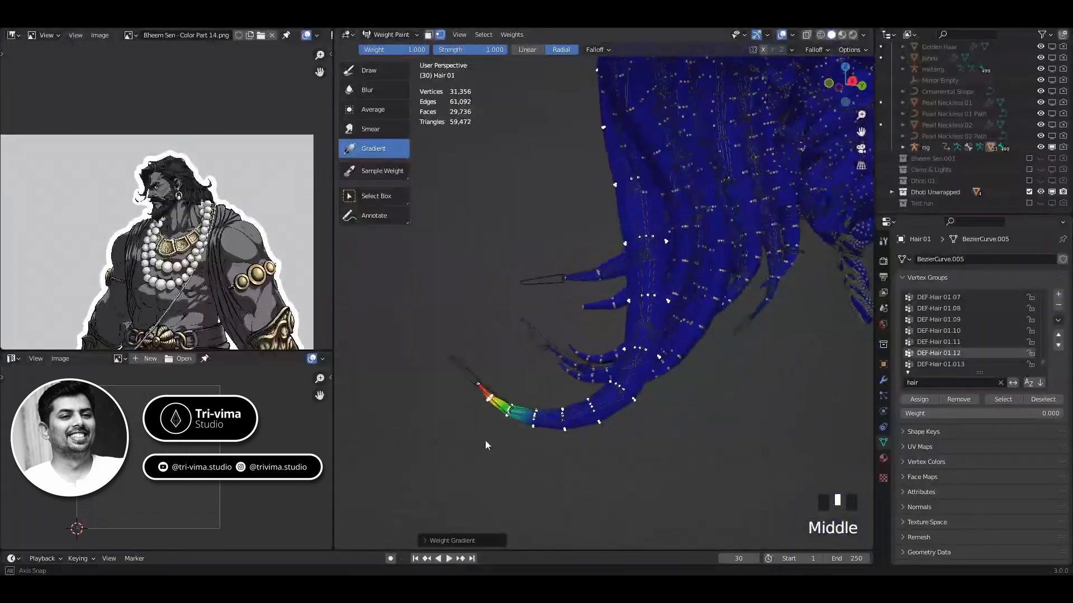
mouse_move(479, 385)
left_mouse_down()
mouse_move(531, 428)
mouse_move(620, 429)
left_mouse_up()
- Make DEF-Hair 01.09 active and apply radial weight gradients just above the front strand's lower bend
left_click(948, 344)
left_click(947, 332)
left_click(950, 321)
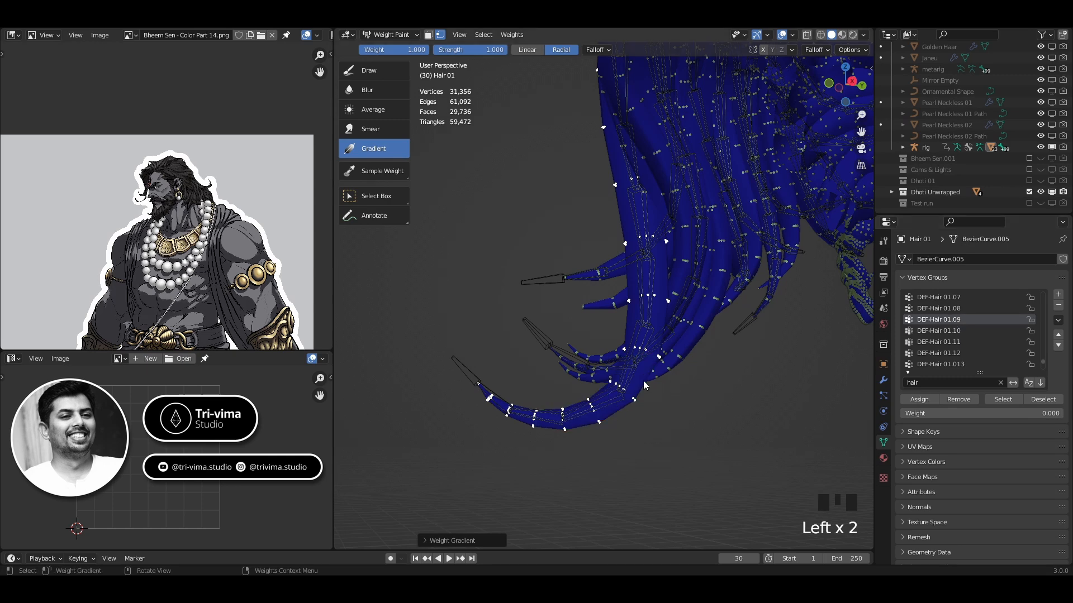
mouse_move(642, 381)
middle_mouse_down()
mouse_move(633, 420)
mouse_move(652, 441)
mouse_move(641, 384)
middle_mouse_up()
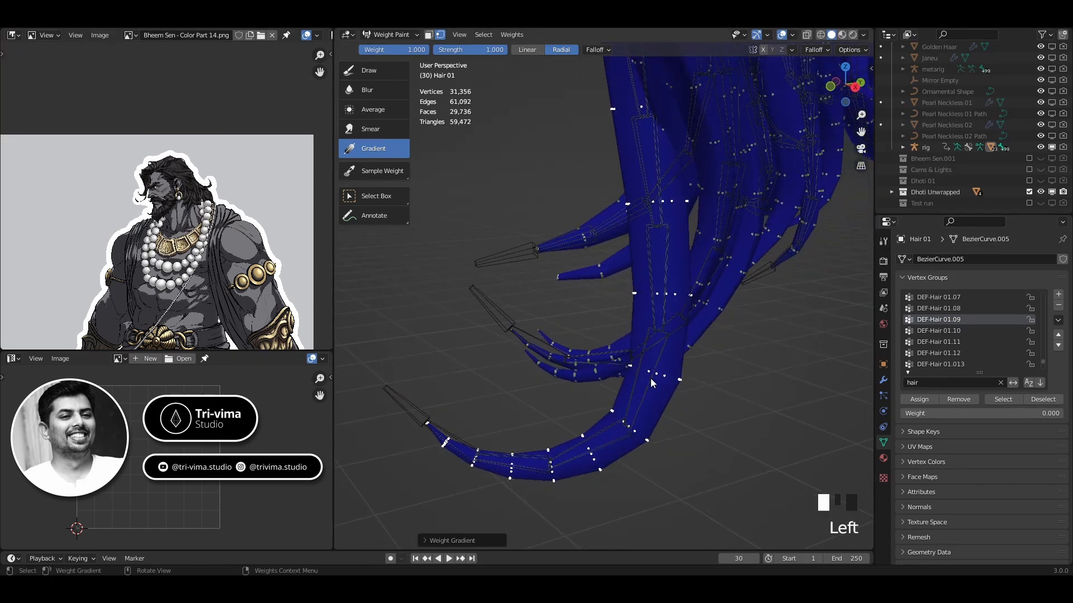
left_click_drag(650, 383, 642, 300)
left_click_drag(632, 367, 648, 284)
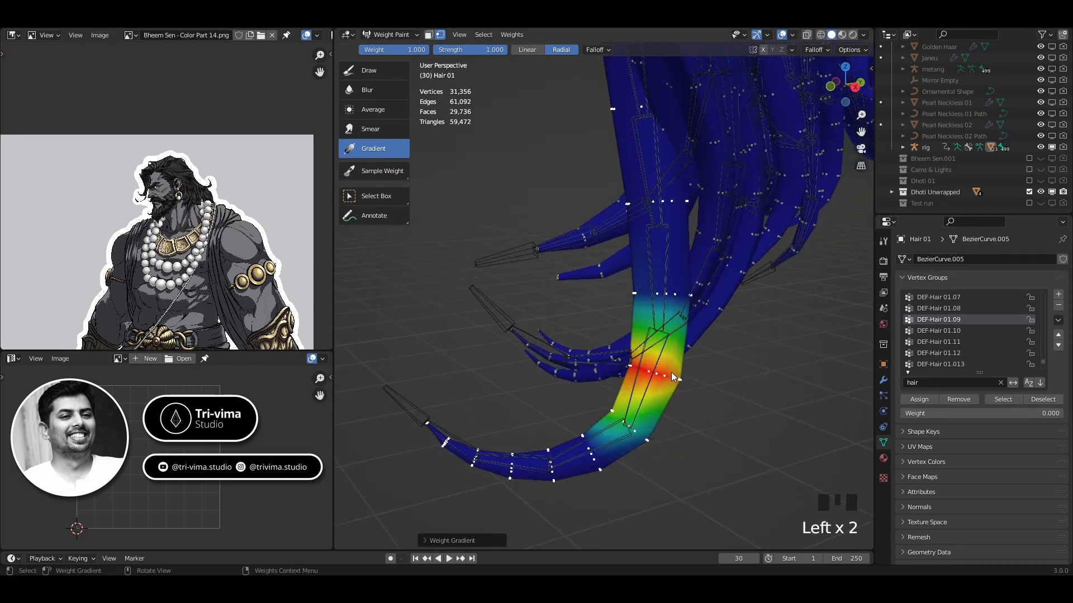
left_click_drag(672, 372, 736, 275)
- Strengthen the DEF-Hair 01.09 weight on the strand's opposite side with further radial gradients
middle_click_drag(720, 408, 558, 367)
left_click_drag(545, 335, 543, 334)
left_click_drag(536, 272, 536, 274)
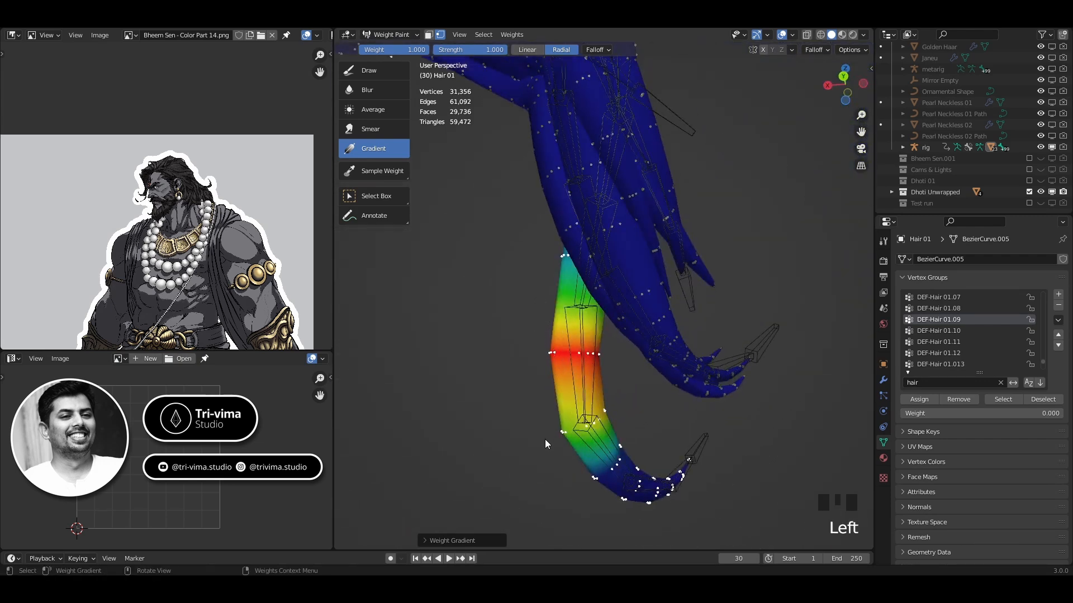
left_click_drag(552, 363, 562, 401)
- Make DEF-Hair 01.08 active and apply radial weight gradients around its bone on the strand's lower straight section
middle_click_drag(609, 398, 795, 423)
left_click(942, 308)
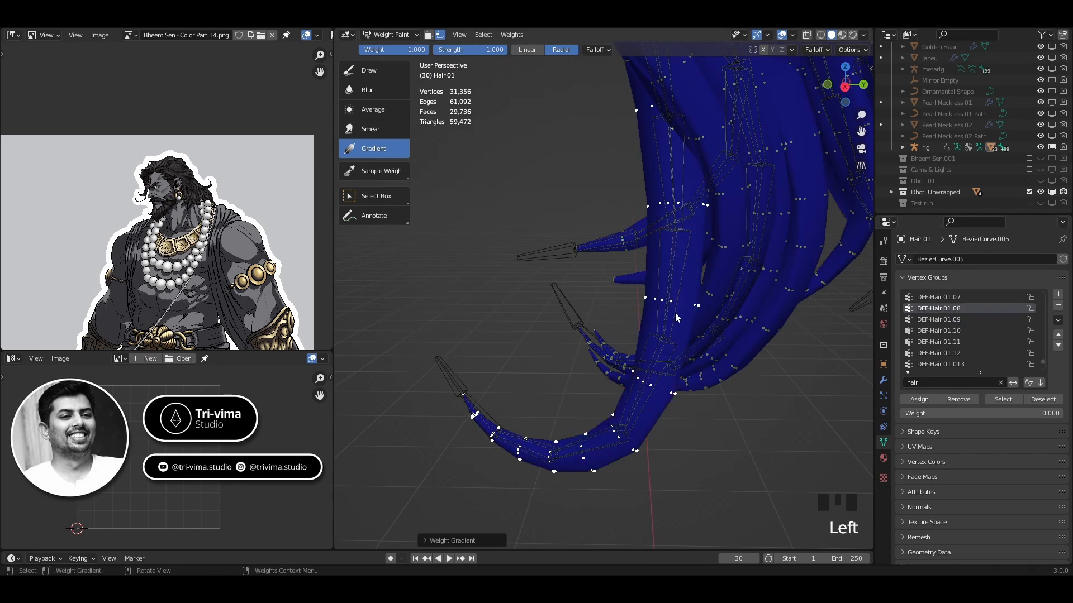
mouse_move(675, 313)
left_mouse_down()
mouse_move(690, 285)
mouse_move(699, 303)
mouse_move(642, 298)
left_mouse_up()
left_click_drag(641, 242, 641, 241)
middle_click_drag(642, 242, 521, 313)
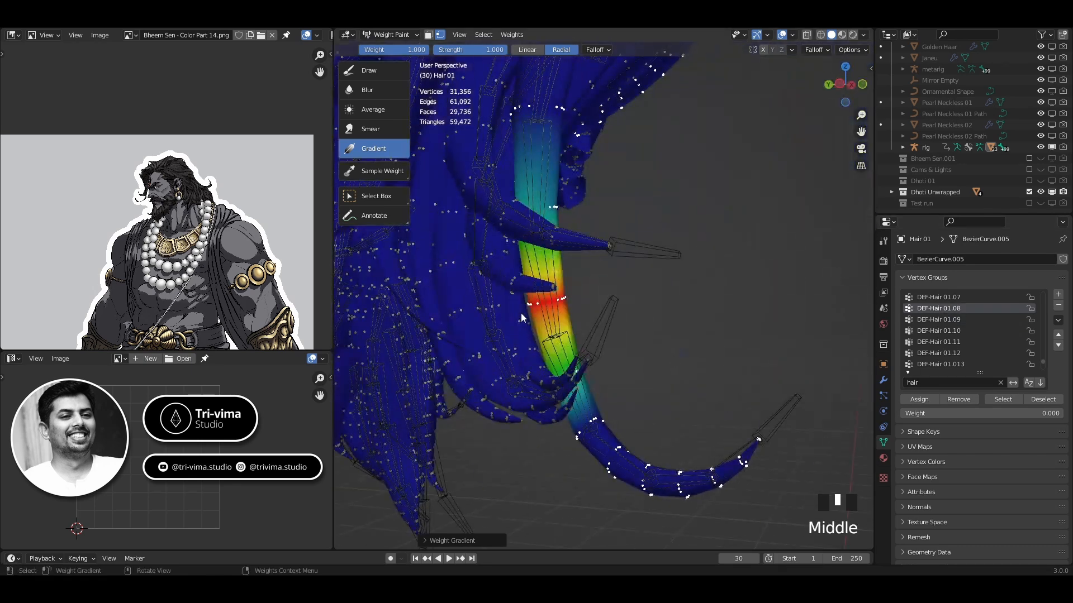
middle_click_drag(519, 255, 646, 414, "shift")
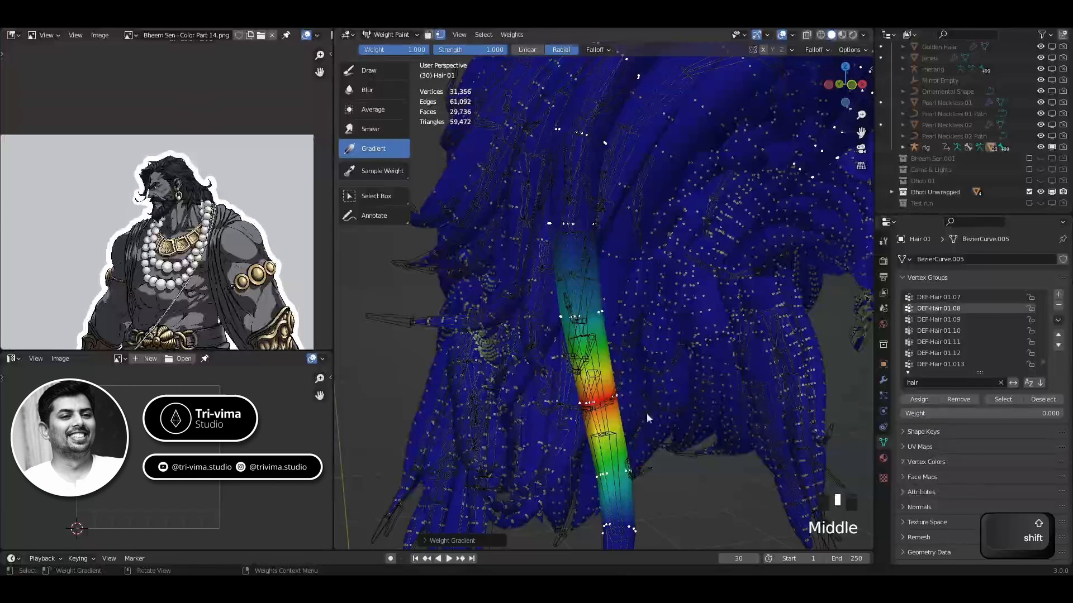
- Make DEF-Hair 01.07 active and build up full weight along its bone with repeated radial gradients
left_click(937, 297)
middle_click_drag(699, 344, 467, 316)
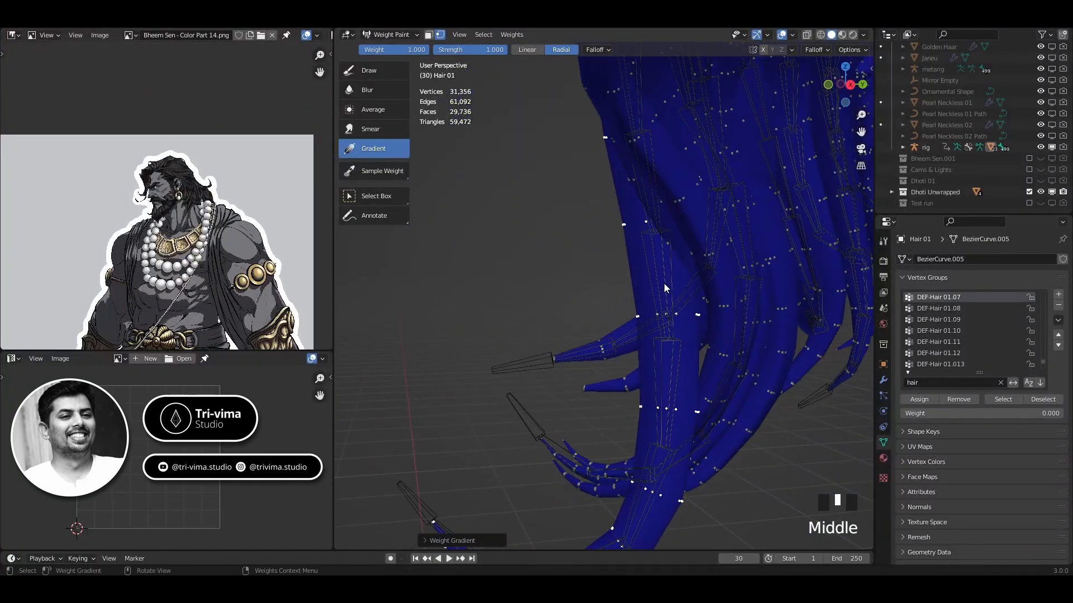
left_click_drag(668, 315, 623, 183)
left_click_drag(669, 255, 662, 159)
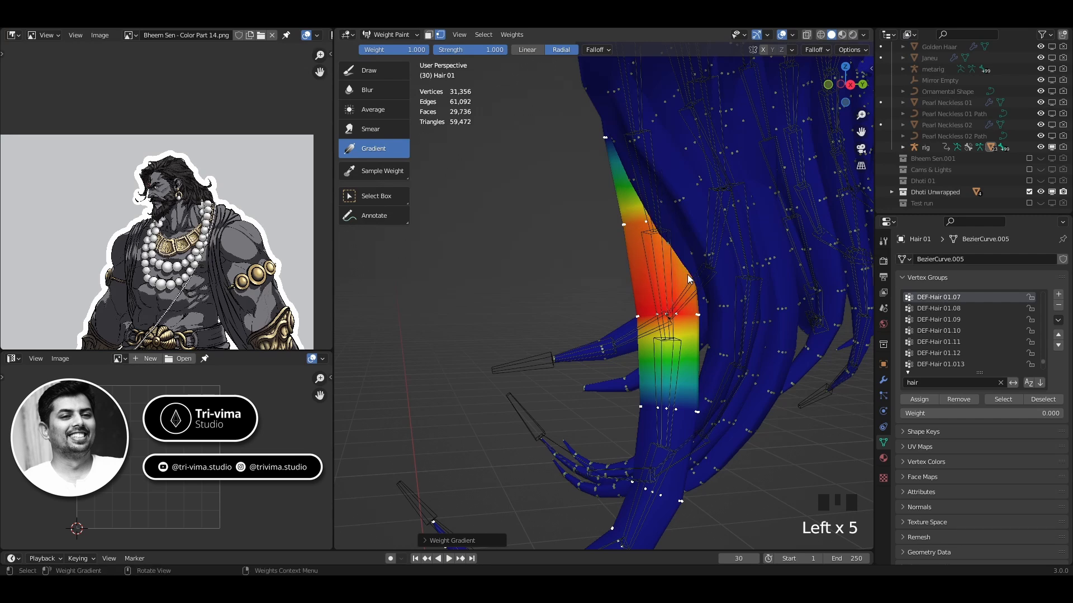
left_click_drag(687, 275, 693, 280)
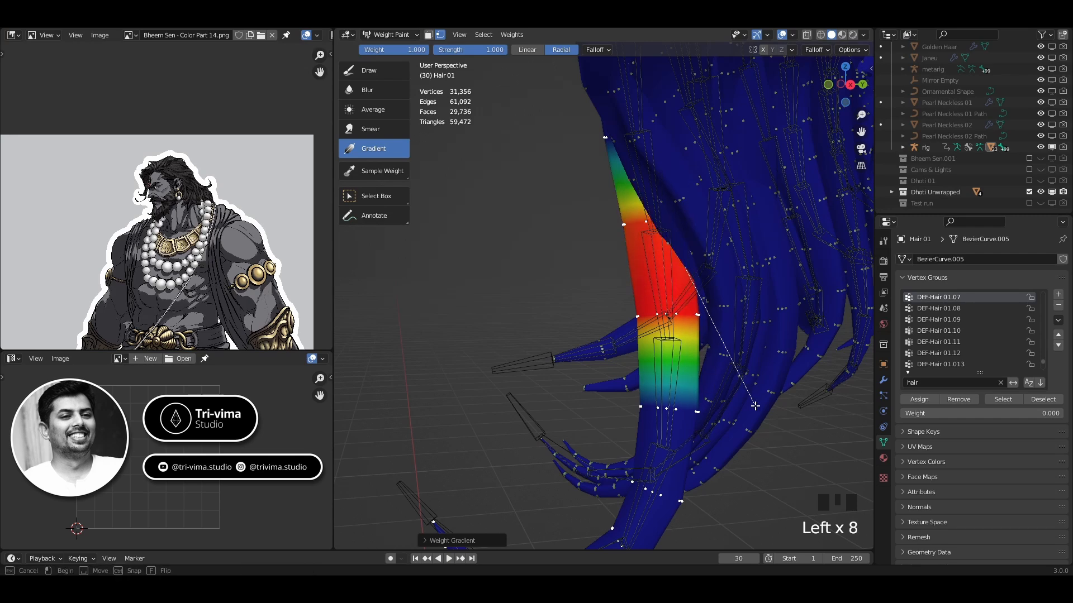
mouse_move(693, 279)
middle_mouse_down()
mouse_move(840, 298)
mouse_move(556, 270)
middle_mouse_up()
- Make DEF-Hair 01.06 active and build up full weight around its bone with radial gradients from both sides of the strand
scroll(950, 318, "up", 3)
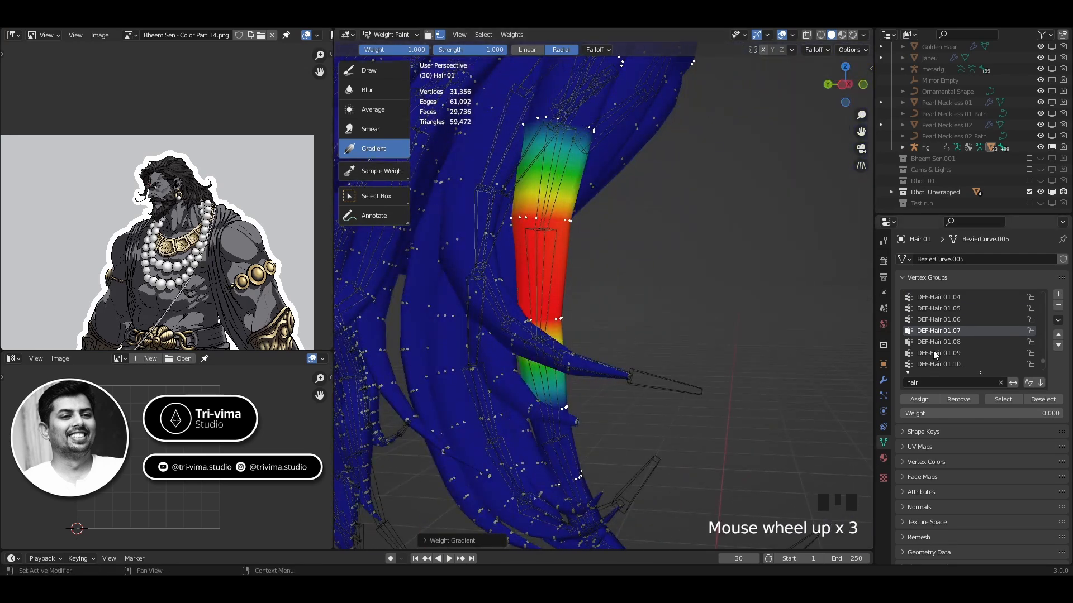
left_click(947, 318)
left_click_drag(550, 189, 574, 90)
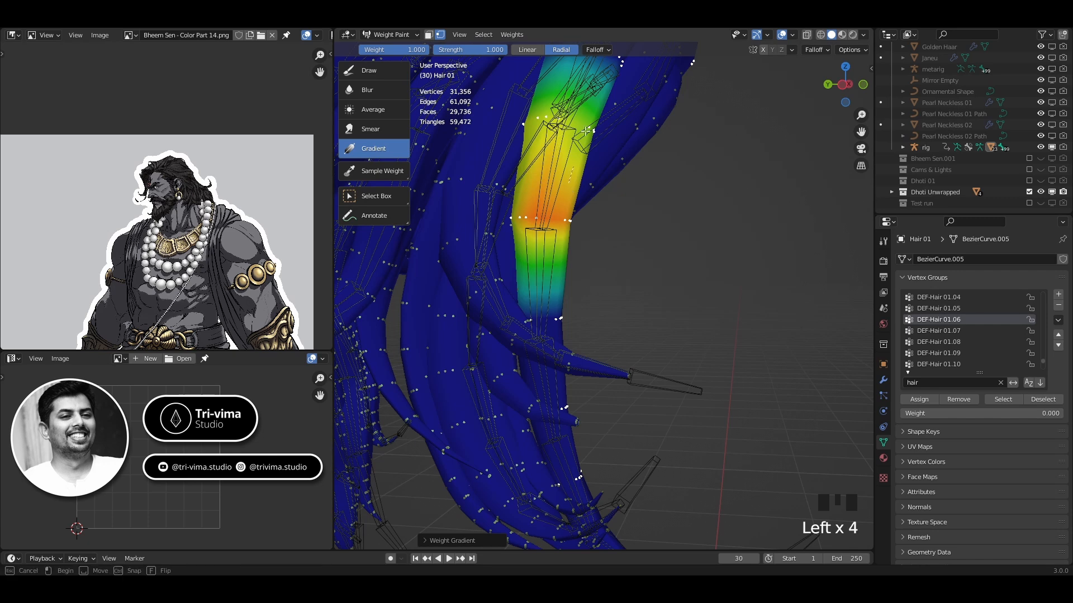
middle_click_drag(553, 188, 529, 294, "shift")
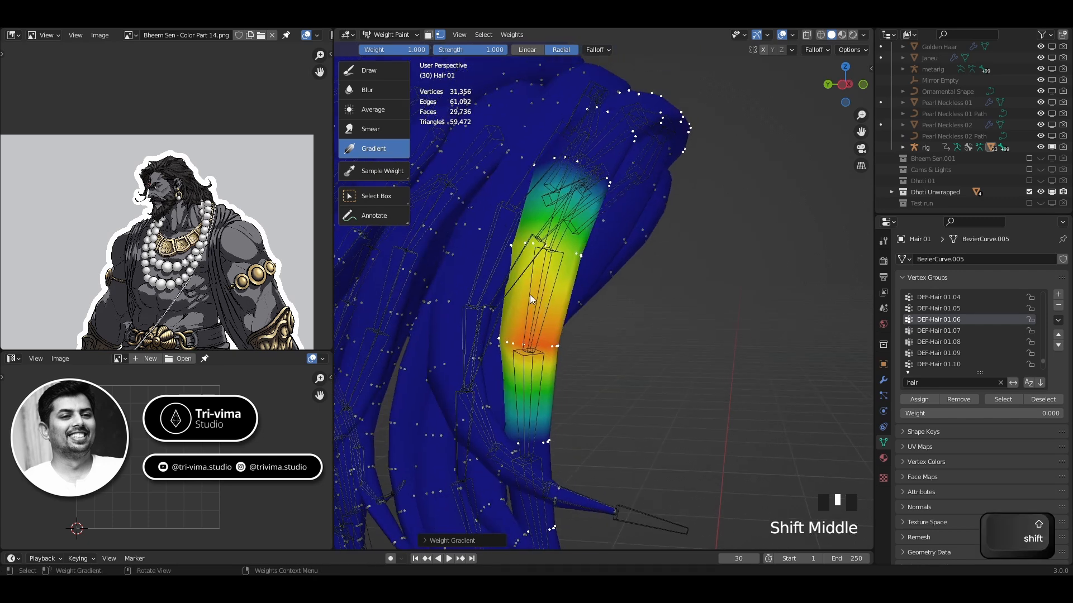
left_click_drag(531, 291, 586, 214)
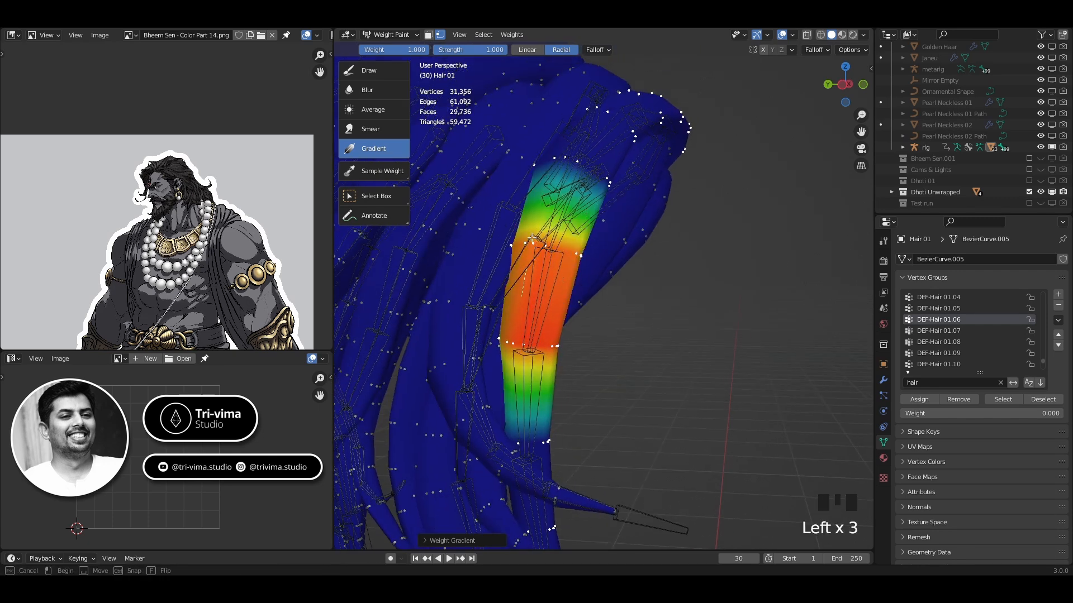
left_click_drag(521, 211, 546, 307)
middle_click_drag(583, 310, 420, 299)
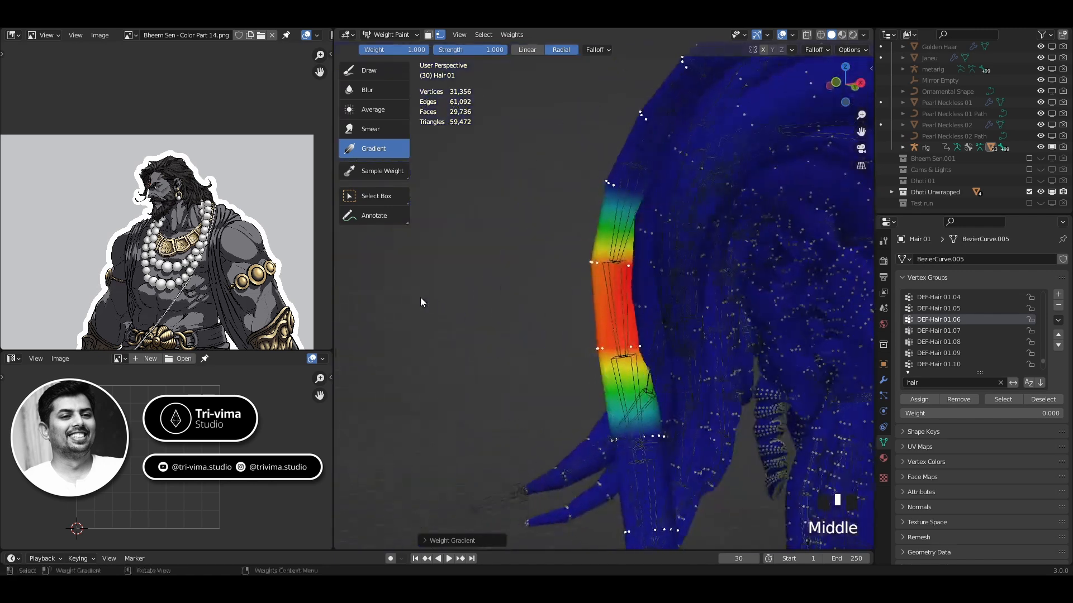
left_click_drag(609, 291, 617, 429)
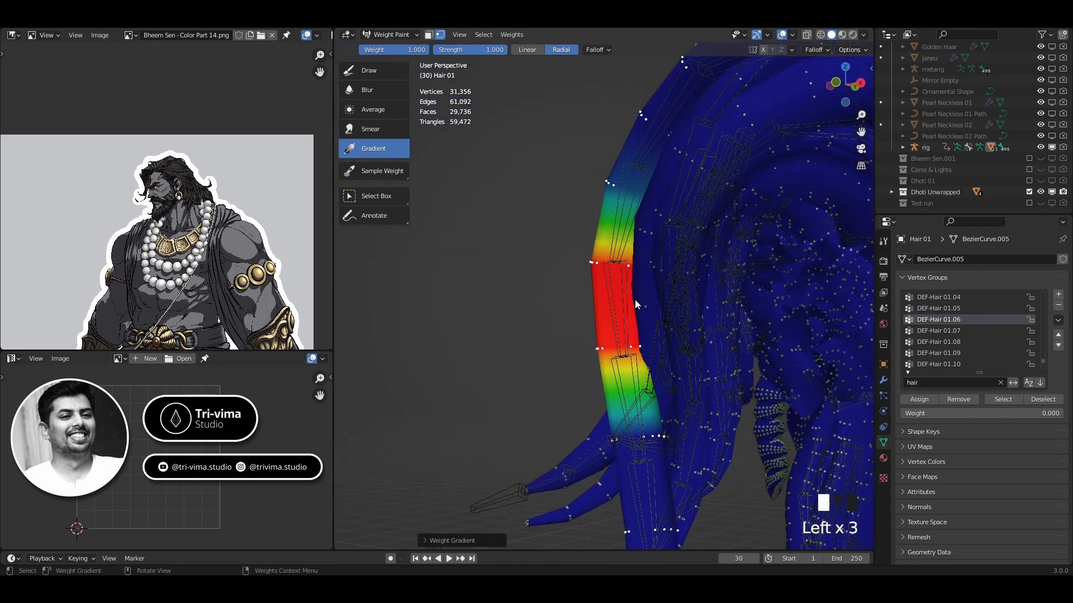
- Make DEF-Hair 01.05 active and build up full weight along its bone on the strand's upper curve with radial gradients
left_click(944, 308)
left_click_drag(620, 221, 636, 116)
left_click_drag(632, 171, 622, 162)
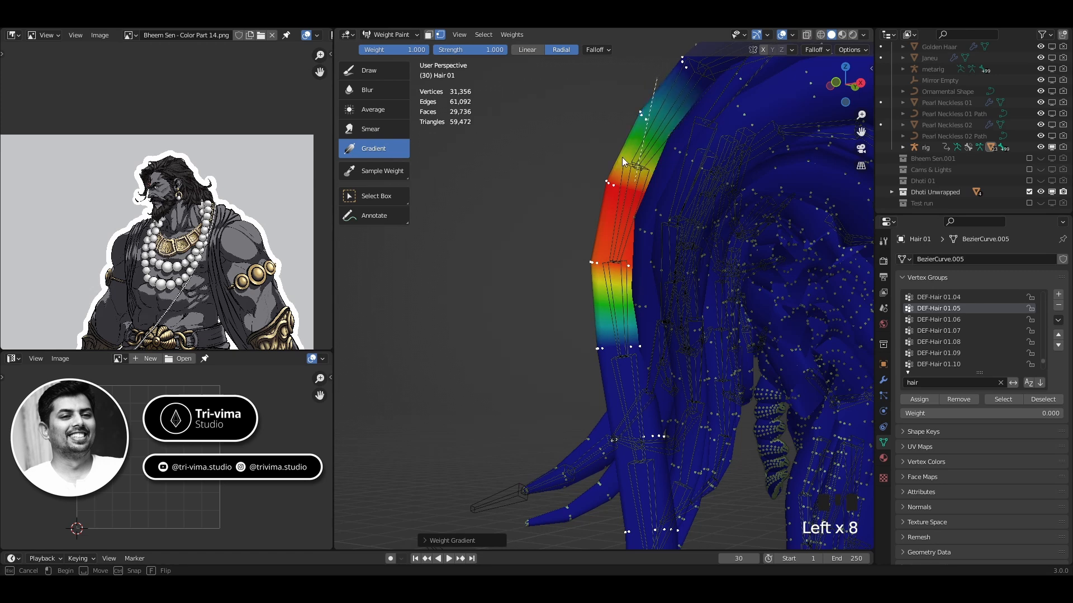
left_click_drag(642, 96, 643, 98)
middle_click_drag(642, 98, 769, 342)
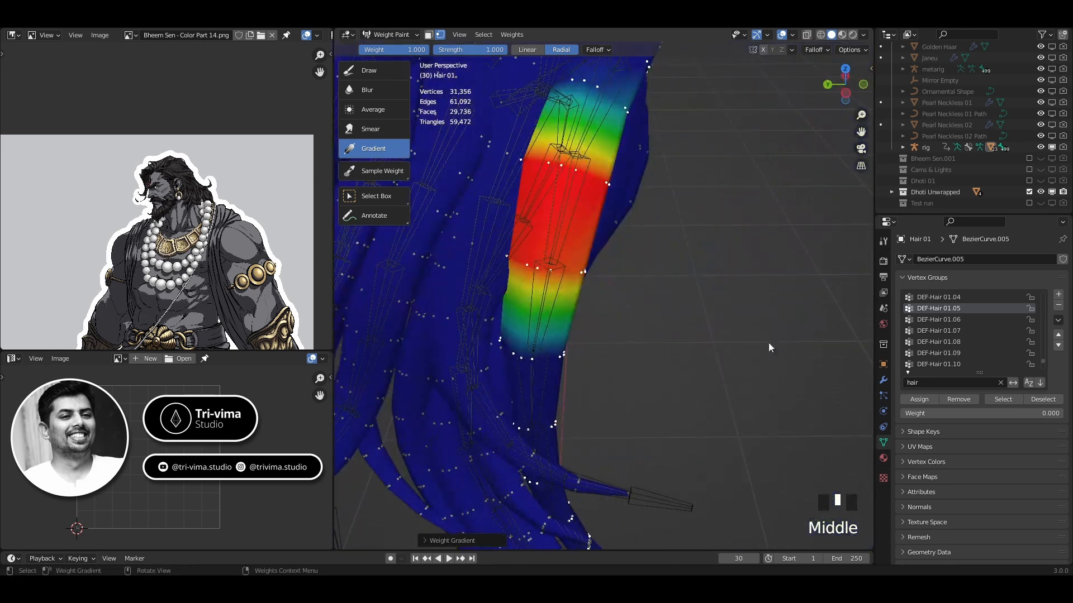
- Make DEF-Hair 01.04 active and apply radial weight gradients around its bone near the top of the strand
left_click(943, 297)
middle_click_drag(665, 216, 554, 313)
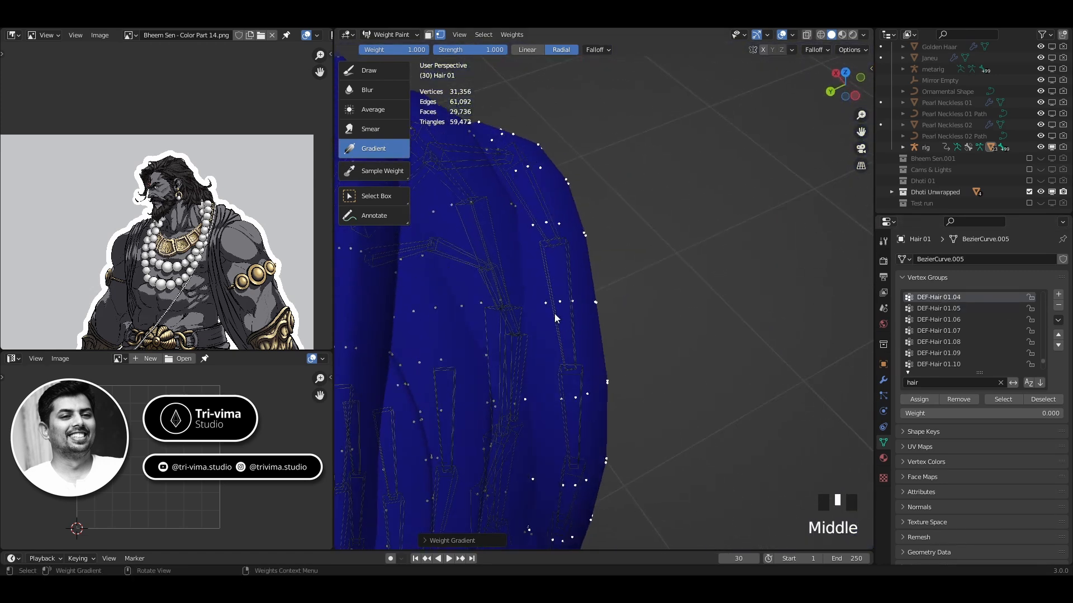
left_click_drag(559, 302, 556, 161)
left_click(949, 307)
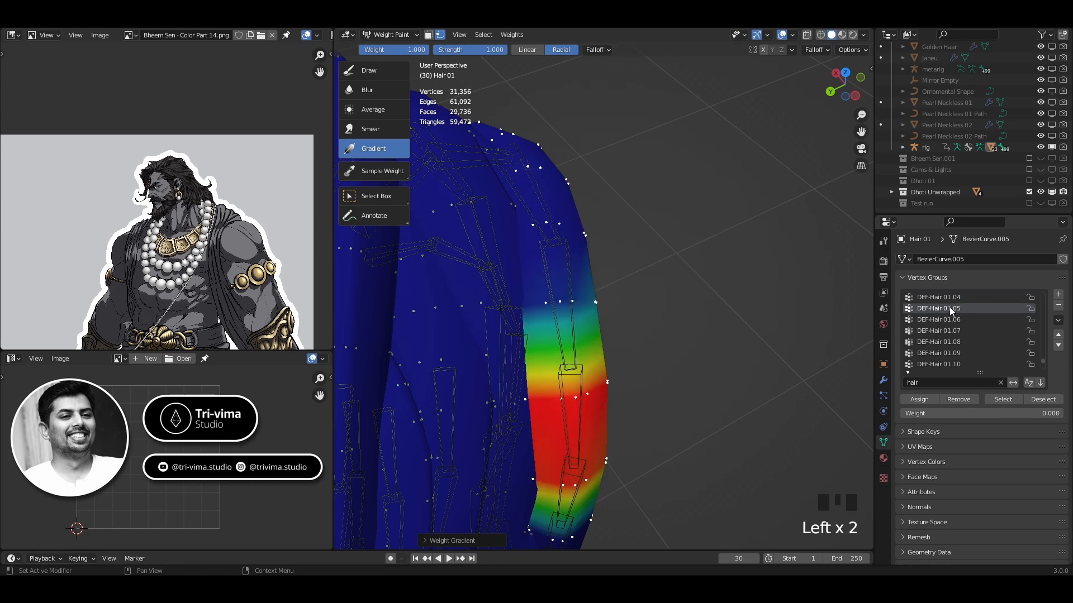
left_click(948, 297)
left_click_drag(527, 294, 529, 154)
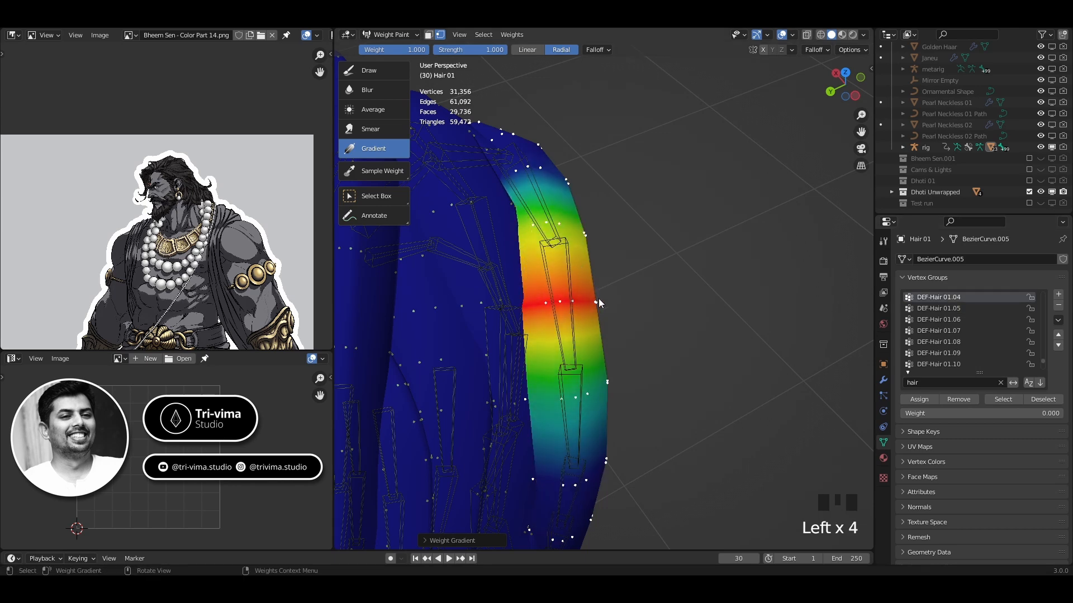
- Try to strengthen DEF-Hair 01.04 with more radial gradients along both edges of the strand
left_click_drag(598, 298, 590, 155)
left_click_drag(518, 188, 518, 165)
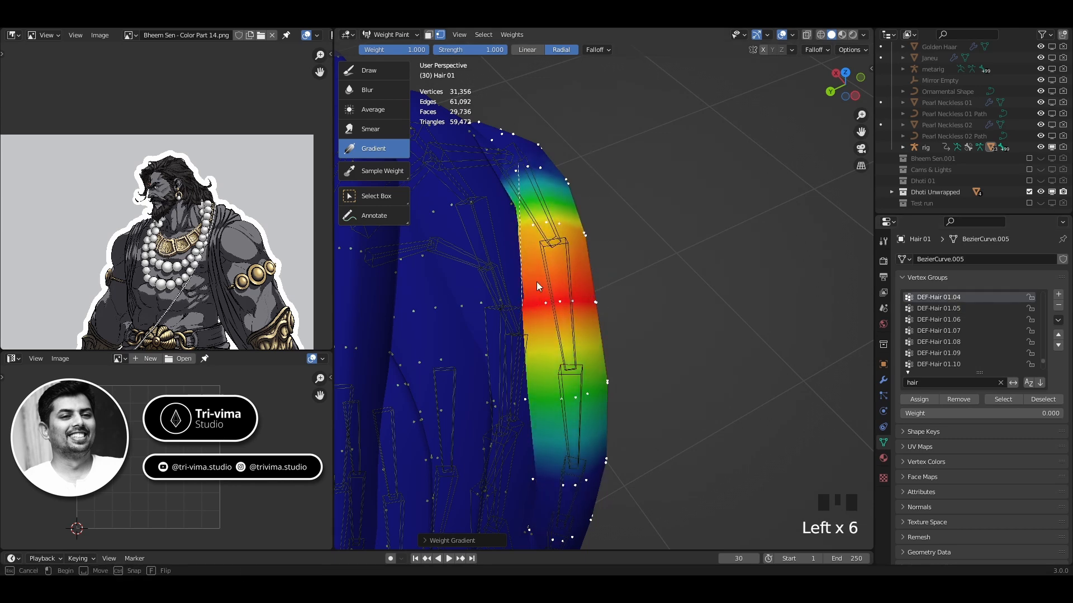
left_click_drag(524, 320, 531, 402)
middle_click_drag(687, 391, 520, 243)
left_click_drag(600, 271, 626, 302)
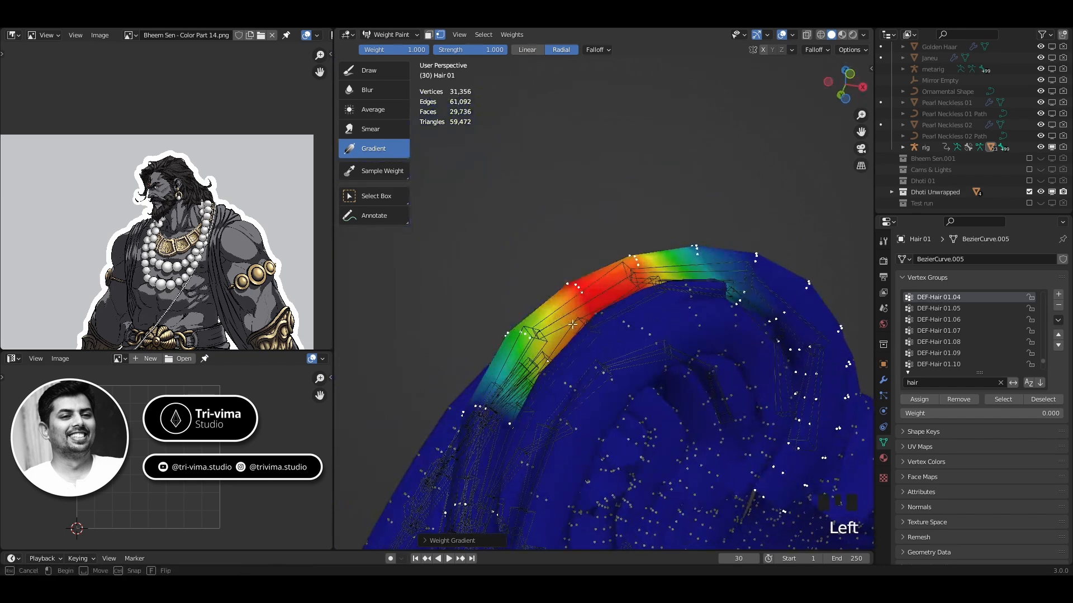
- Undo the latest DEF-Hair 01.04 gradients and redo the ones undone too far
mouse_move(628, 305)
middle_mouse_down()
mouse_move(637, 348)
mouse_move(649, 304)
mouse_move(624, 340)
middle_mouse_up()
key("ctrl+z")
key("ctrl+z")
key("ctrl+z")
key("ctrl+z")
key("ctrl+z")
key("ctrl+z")
key("ctrl+z")
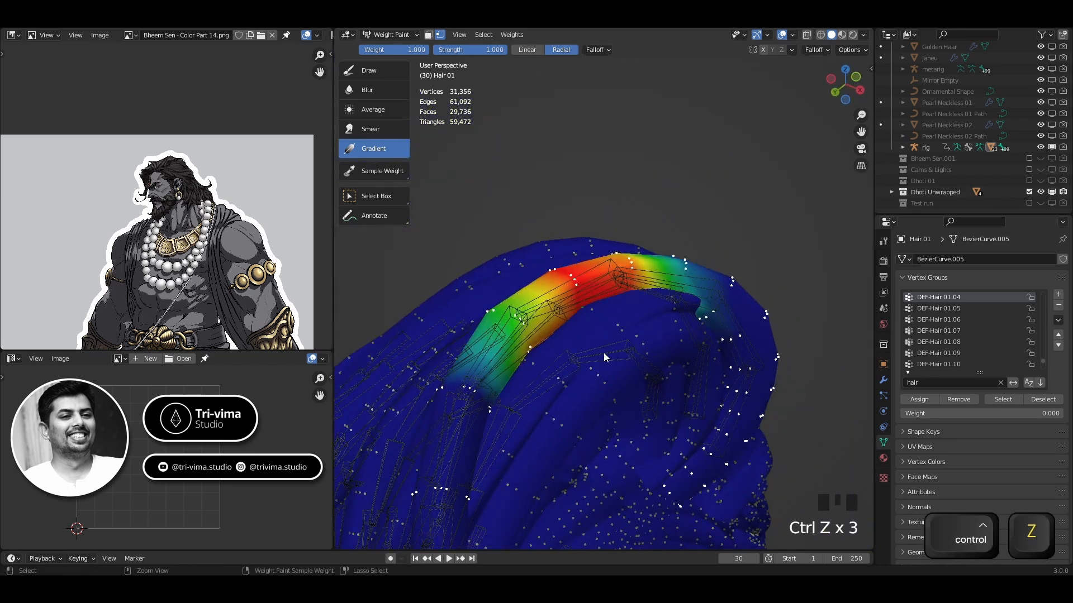
key("ctrl+z")
key("ctrl+z")
key("ctrl+z")
key("ctrl+shift+z")
key("ctrl+shift+z")
key("ctrl+shift+z")
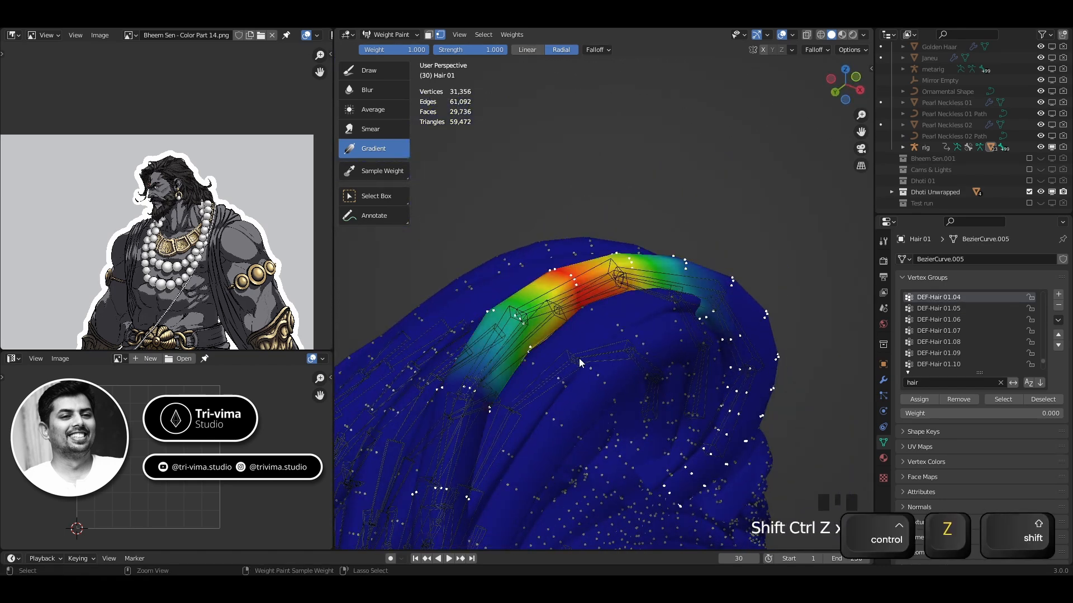
- Strengthen the DEF-Hair 01.04 weight over the strand's upper arch with new radial gradients from several view angles
middle_click_drag(607, 354, 528, 339)
left_click_drag(593, 297, 515, 406)
middle_click_drag(632, 326, 596, 302)
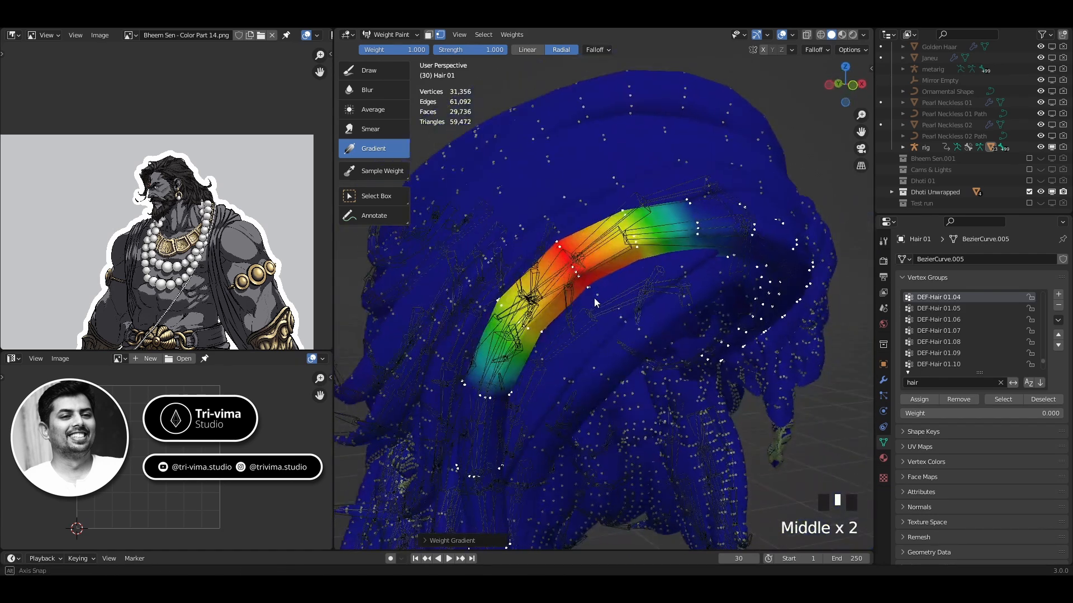
left_click_drag(561, 232, 561, 232)
left_click_drag(634, 153, 634, 154)
left_click_drag(559, 243, 503, 140)
left_click_drag(526, 224, 472, 152)
middle_click_drag(709, 300, 637, 299, "shift")
scroll(939, 323, "up", 2)
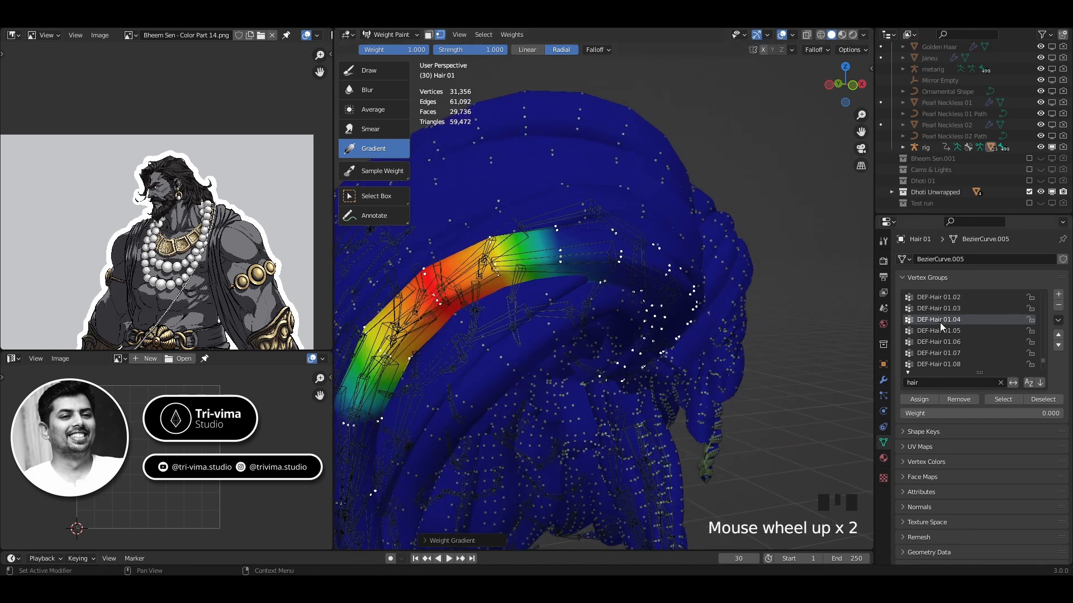
- Make DEF-Hair 01.03 active and apply full-strength radial weight gradients around its bone on the crest of the strand's arch
left_click(938, 309)
mouse_move(561, 252)
left_mouse_down()
mouse_move(552, 154)
mouse_move(565, 369)
left_mouse_up()
left_click_drag(557, 232, 553, 137)
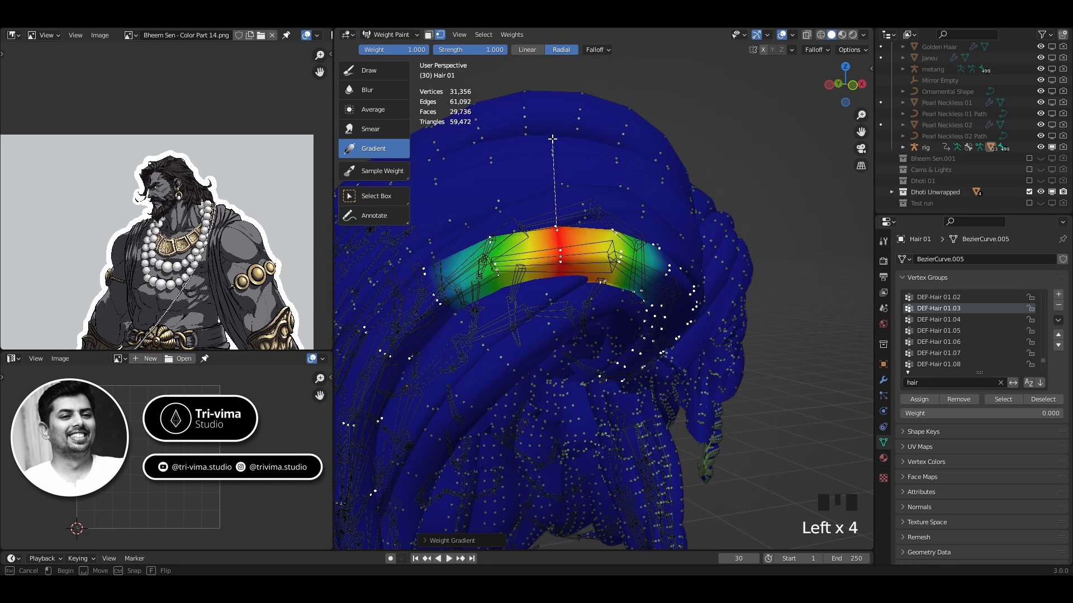
middle_click_drag(539, 234, 551, 274)
left_click_drag(532, 246, 529, 167)
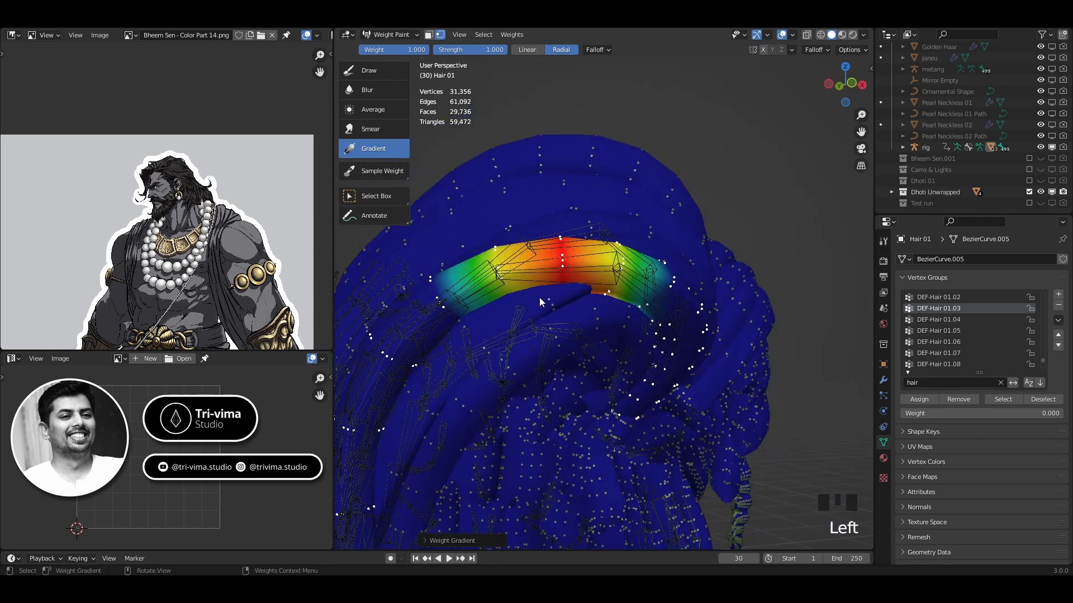
left_click_drag(543, 300, 546, 358)
- Make DEF-Hair 01.02 active and apply radial weight gradients around its bone where the arch descends toward the strand's root
middle_click_drag(634, 375, 567, 382)
left_click(936, 296)
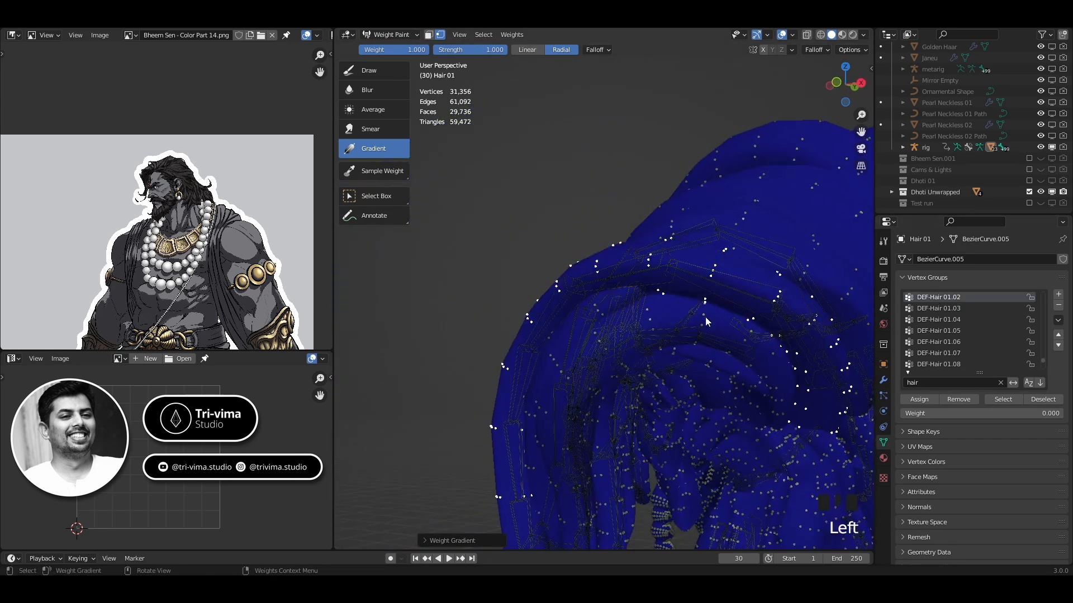
left_click_drag(714, 274, 758, 160)
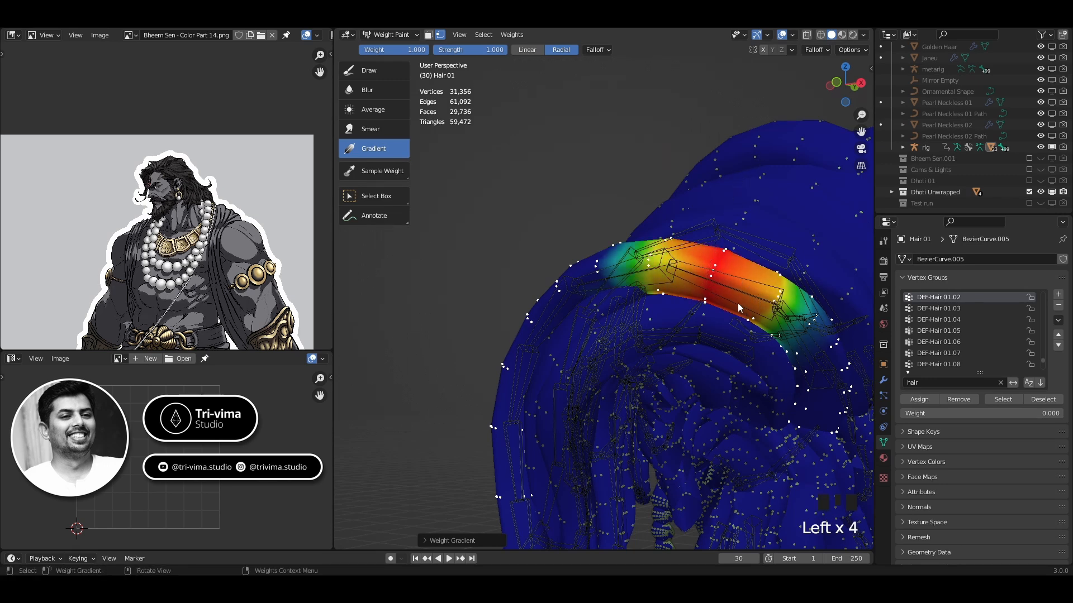
left_click_drag(709, 280, 724, 366)
middle_click_drag(725, 345, 658, 340, "shift")
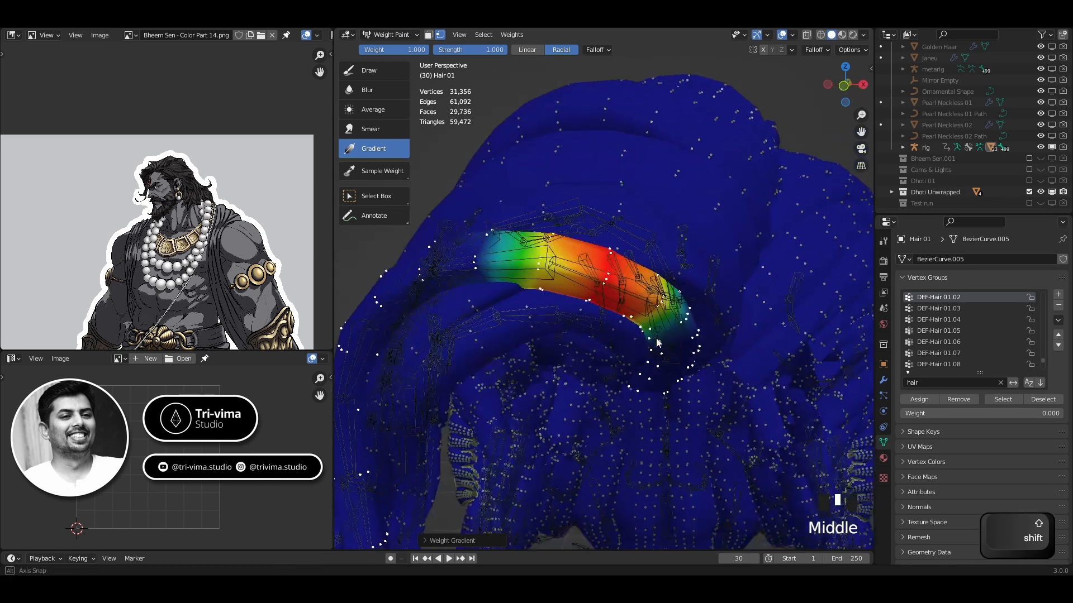
left_click_drag(587, 263, 570, 335)
mouse_move(570, 335)
middle_mouse_down()
mouse_move(535, 350)
mouse_move(579, 346)
mouse_move(545, 383)
mouse_move(625, 421)
mouse_move(581, 282)
middle_mouse_up()
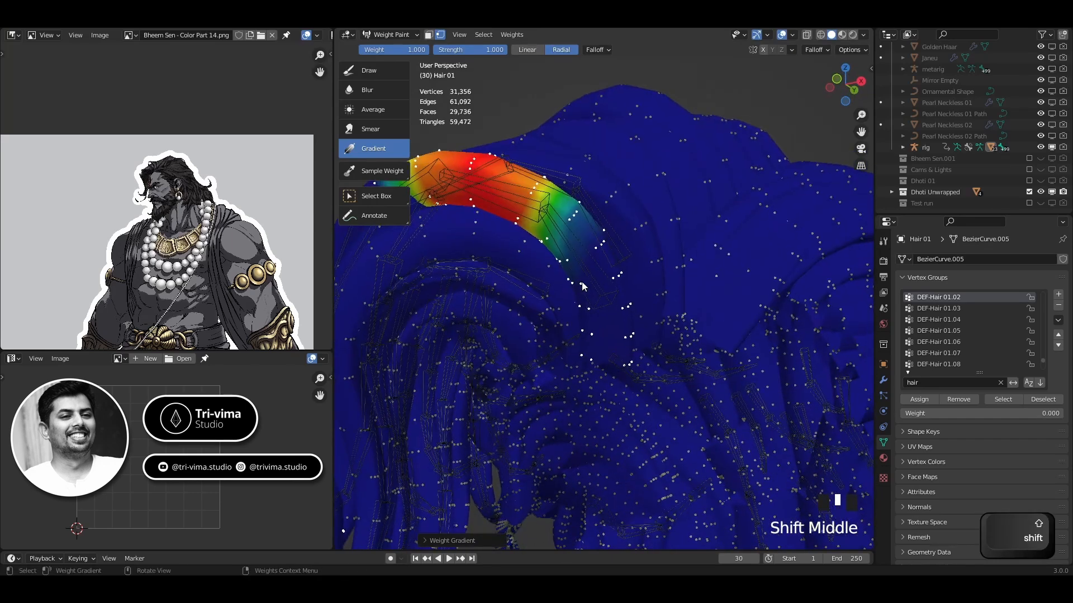
- Make DEF-Hair 01.01 active and inspect its weights around the strand's root
scroll(947, 324, "up", 2)
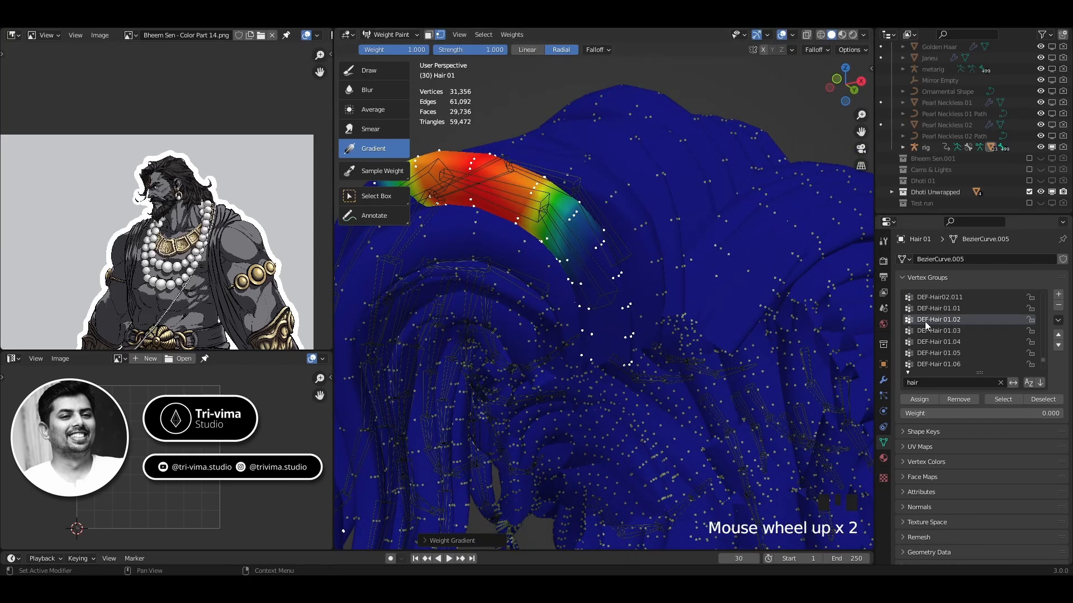
left_click(940, 308)
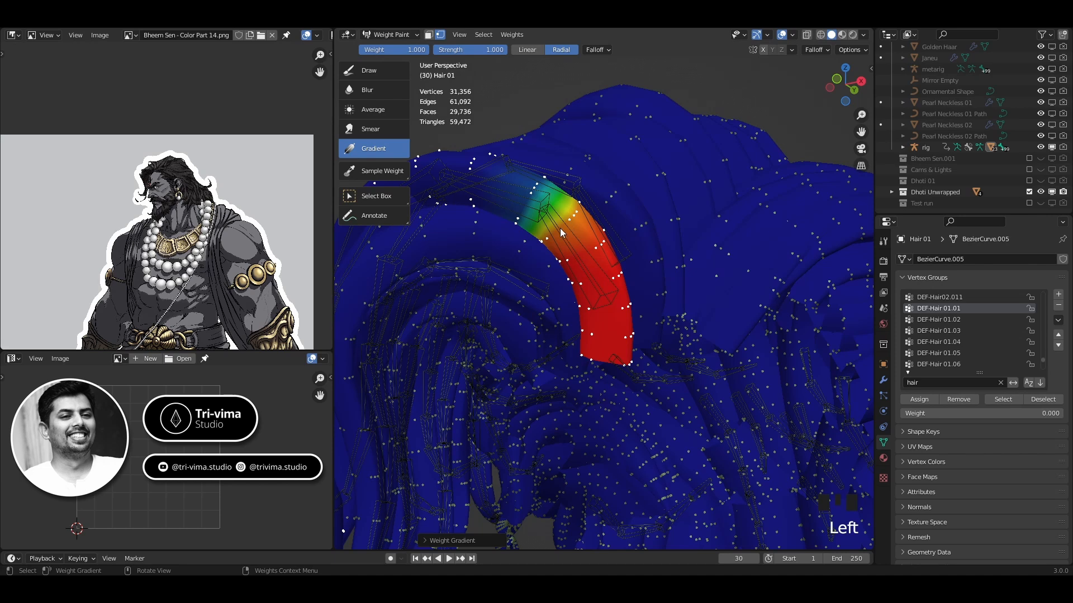
scroll(549, 270, "down", 1)
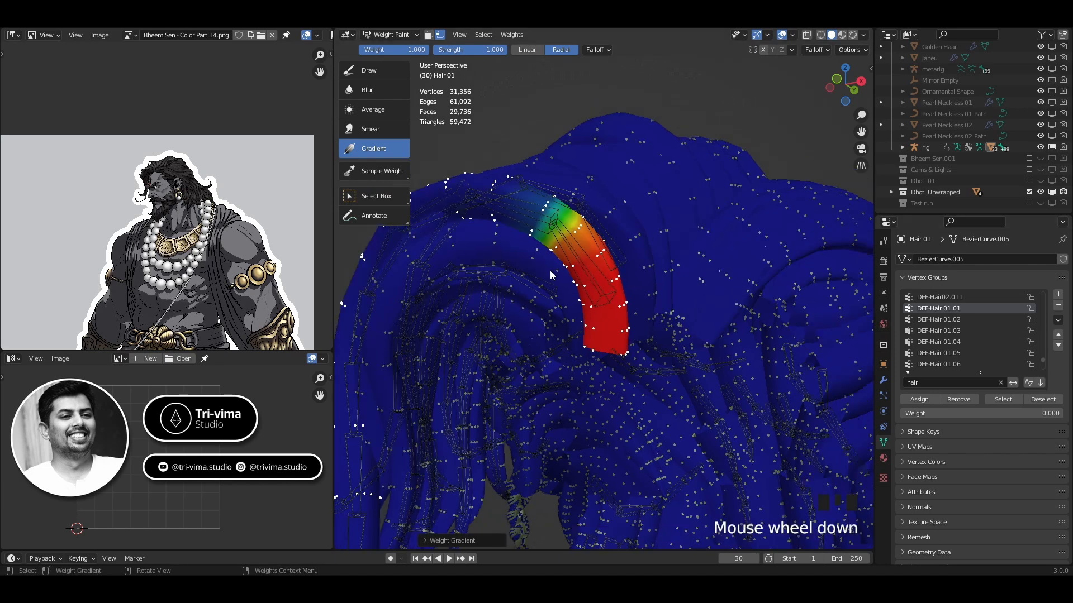
scroll(550, 270, "down", 4)
middle_click_drag(550, 271, 594, 256, "shift")
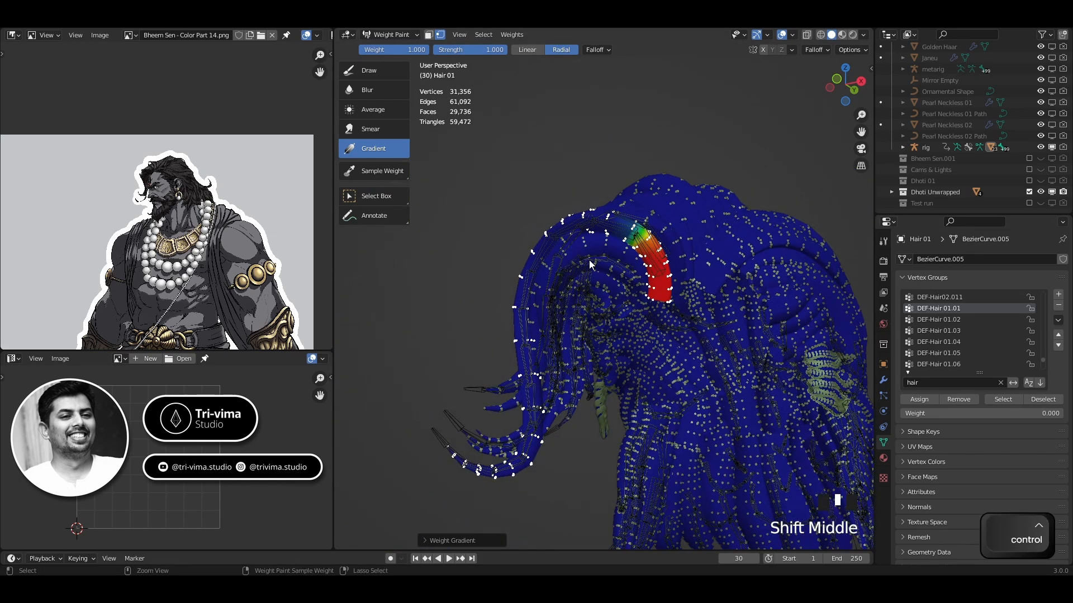
- Return the hair mesh to Object Mode, select the rig and put it in Pose Mode
key("ctrl+Tab")
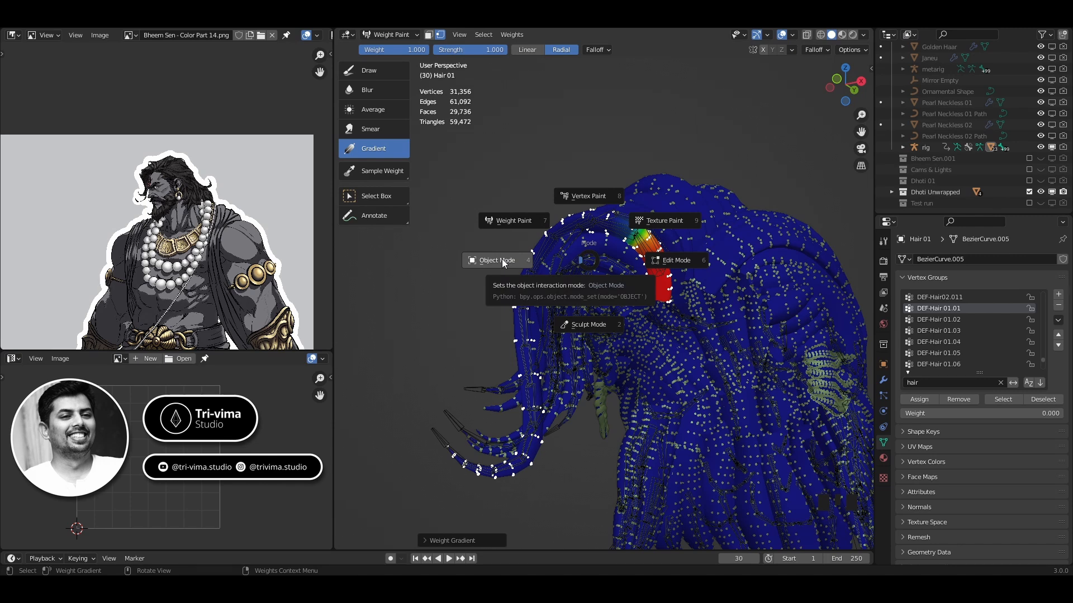
left_click(502, 259)
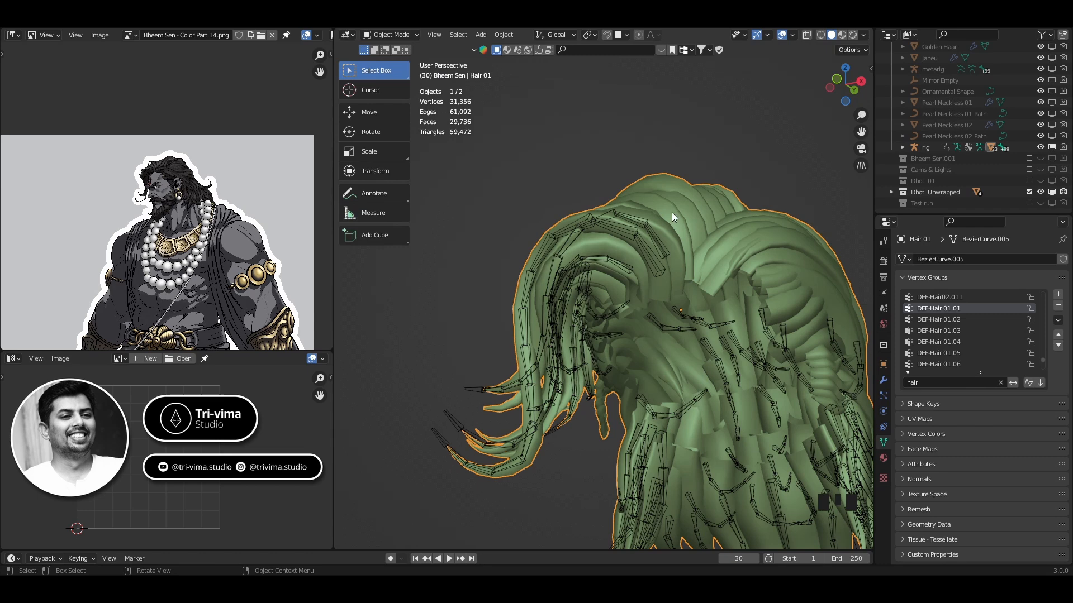
left_click(525, 370)
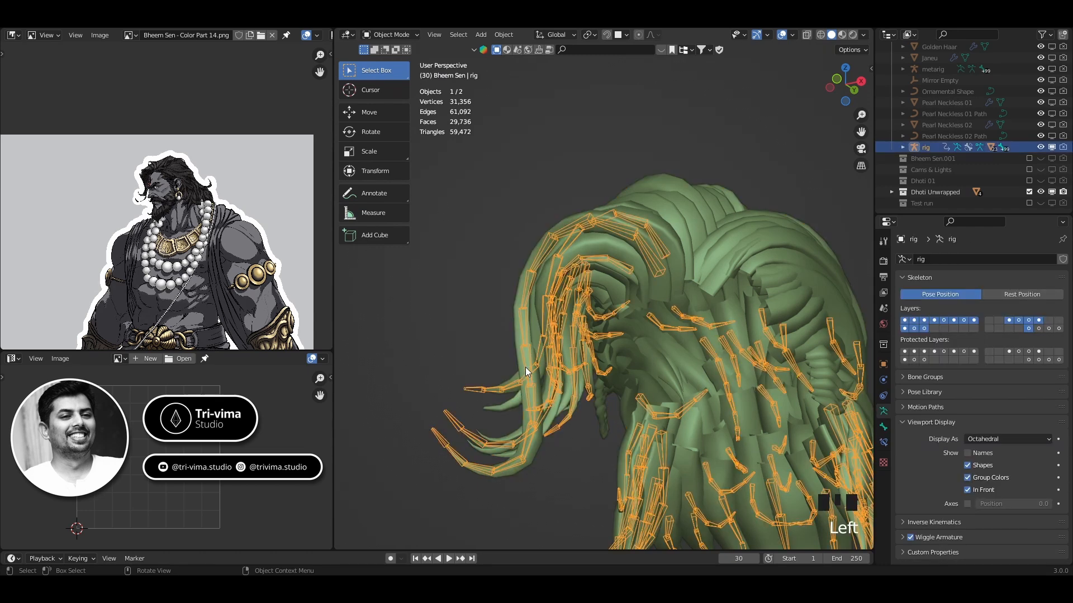
key("ctrl")
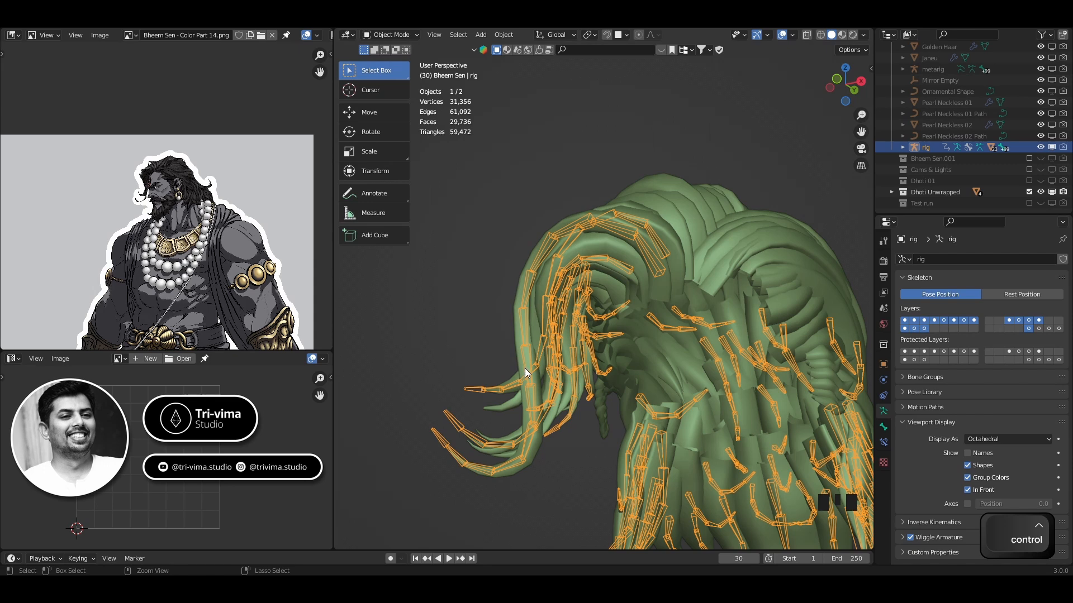
key("ctrl+Tab")
- Show the bone constraint settings and add a Damped Track constraint to Hair 01.12 that targets the tip bone Hair 01.013
left_click(443, 447)
middle_click_drag(444, 448, 532, 371, "shift")
left_click(883, 442)
left_click(532, 332)
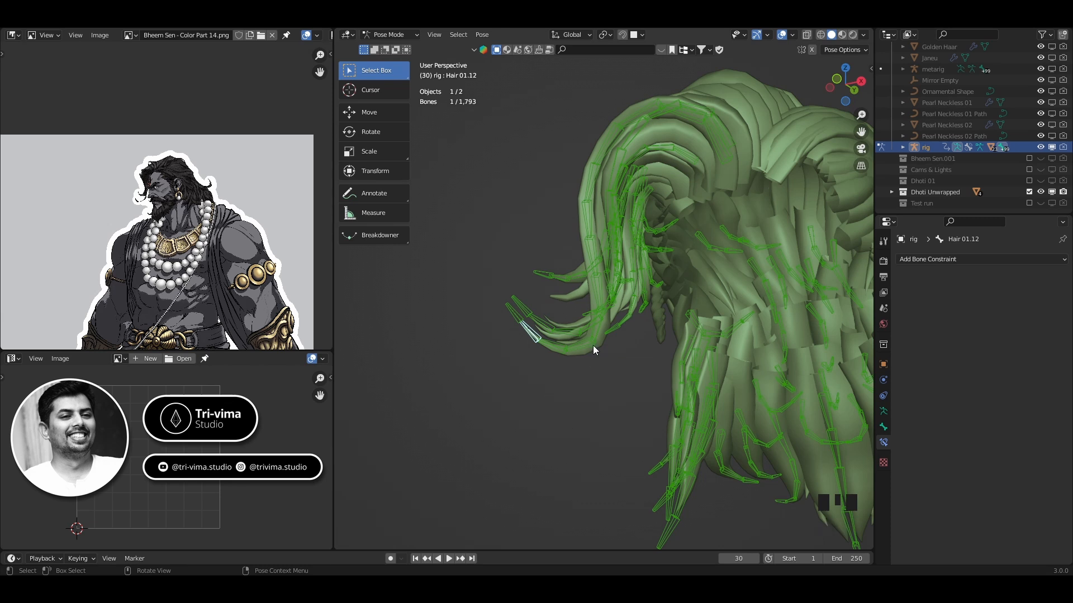
left_click(515, 316)
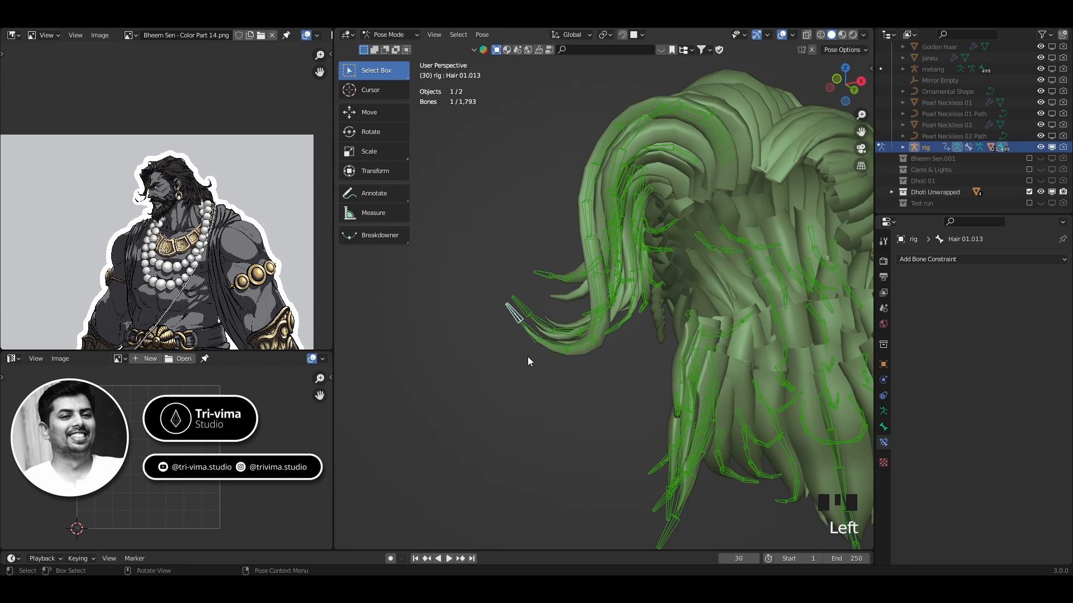
key("shift")
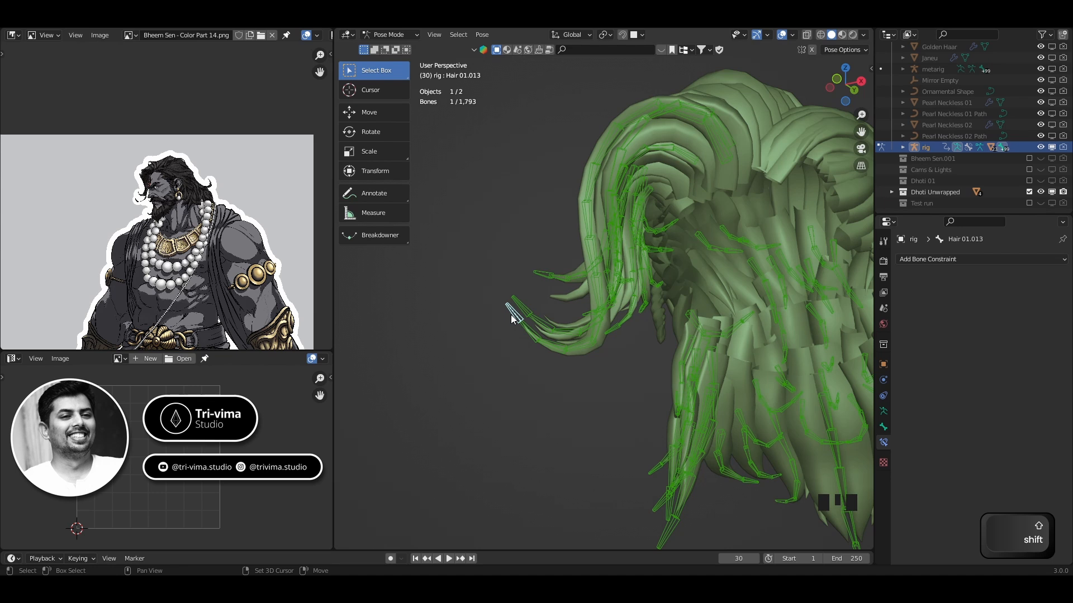
left_click(525, 329, "shift")
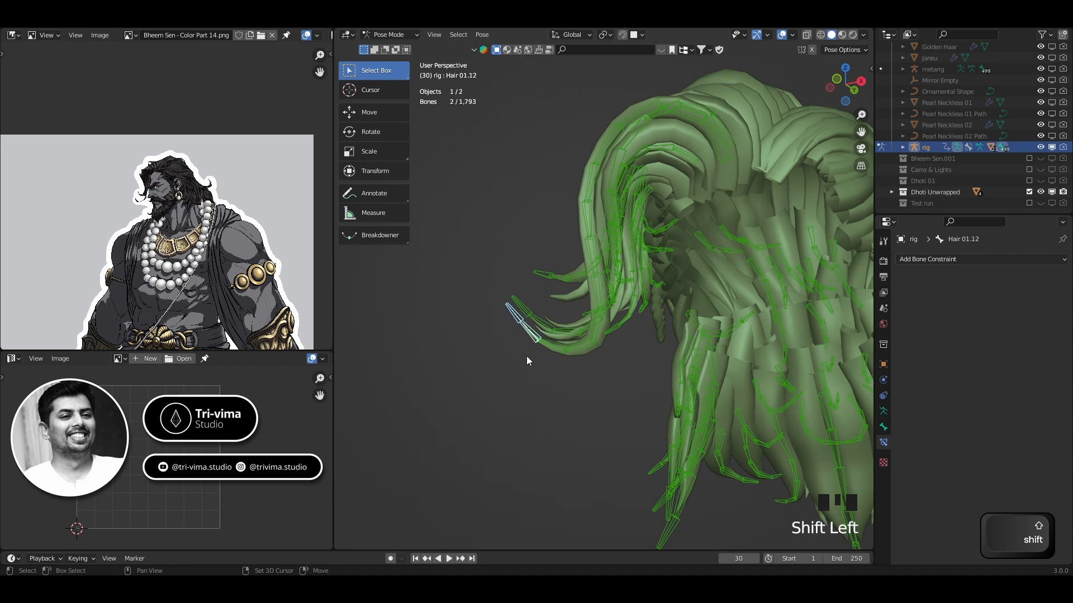
key("ctrl+shift+c")
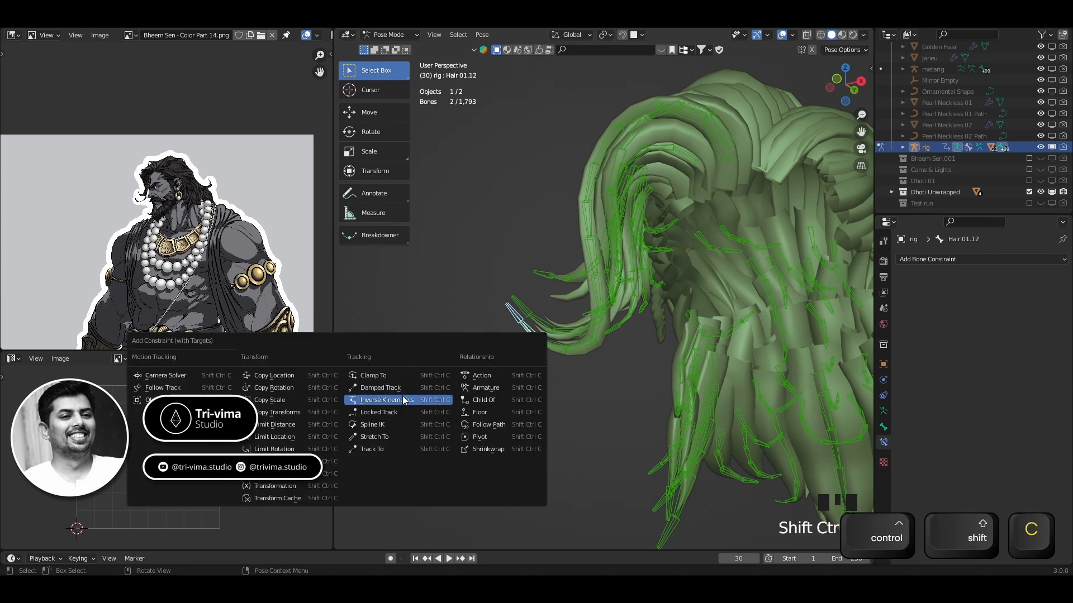
left_click(391, 388)
- Select Hair 01.12 and Hair 01.11 and give Hair 01.11 a Damped Track constraint targeting Hair 01.12
left_click(531, 335)
key("shift")
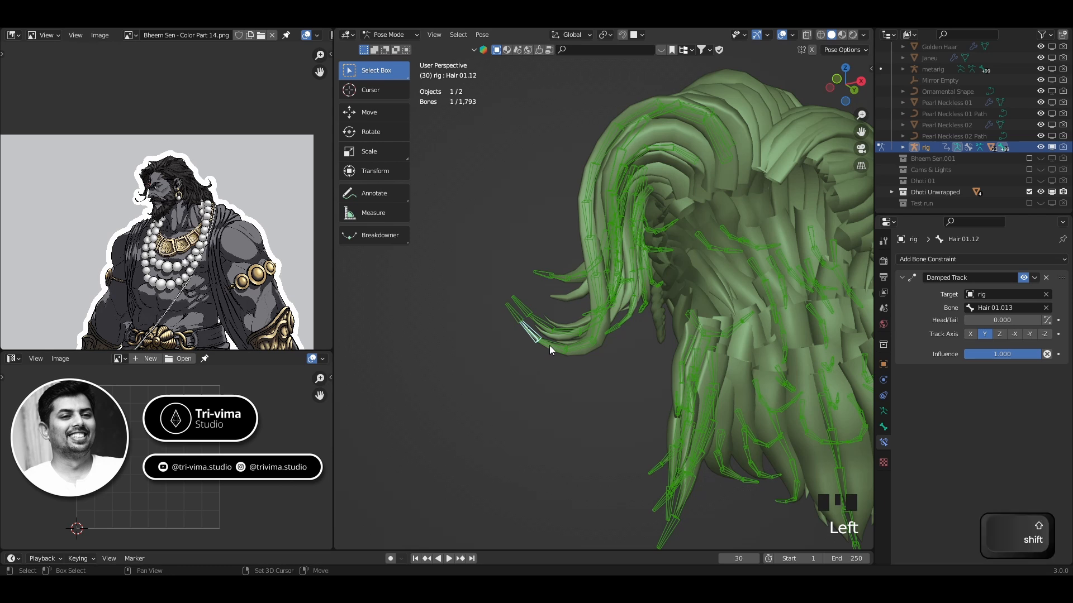
left_click(551, 348, "shift")
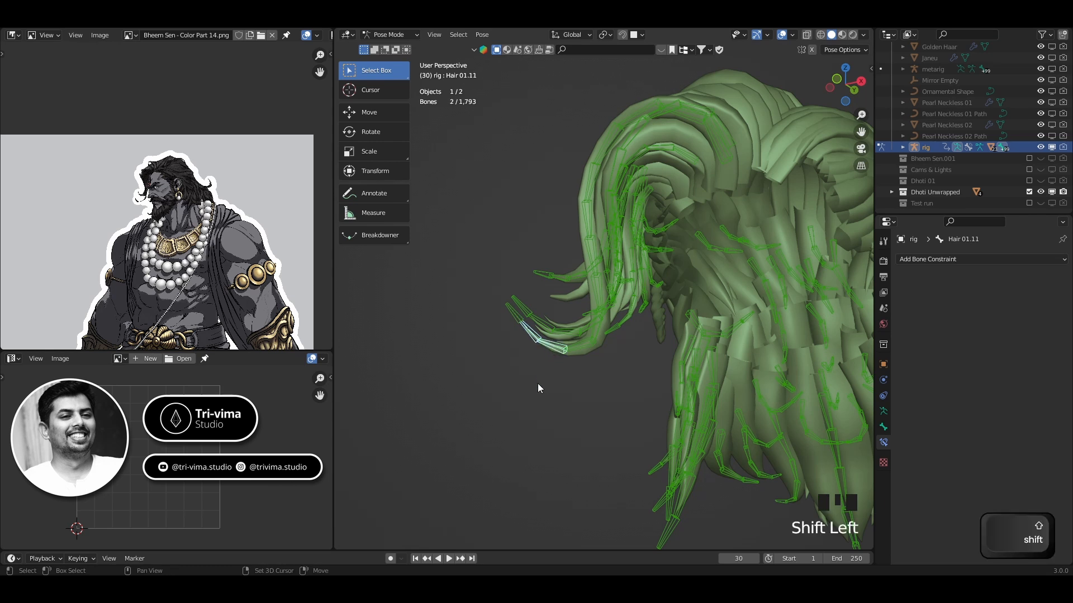
left_click(530, 334)
key("shift")
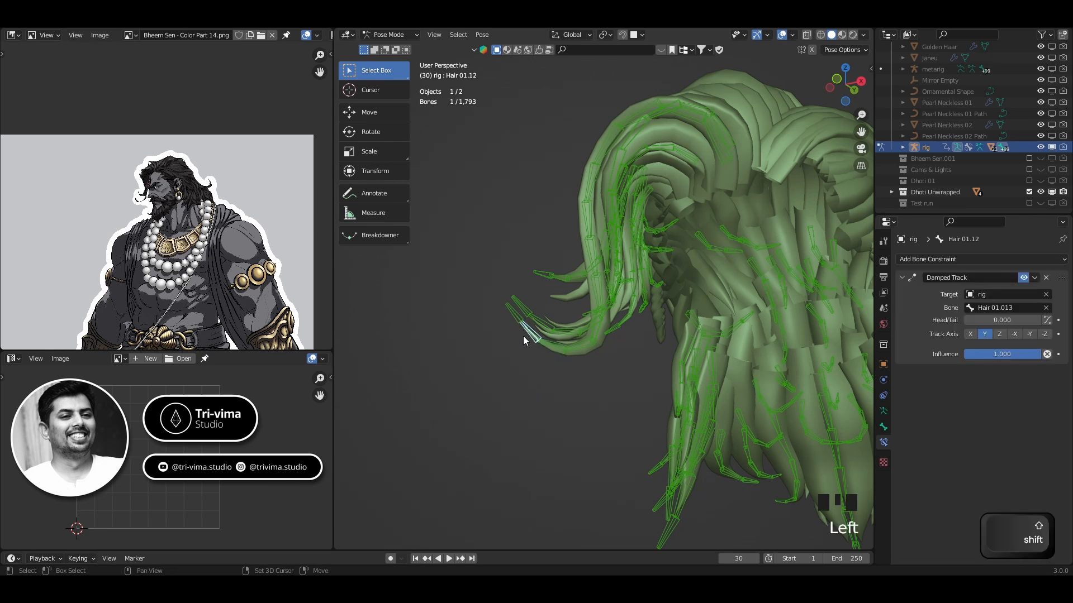
left_click(551, 347, "shift")
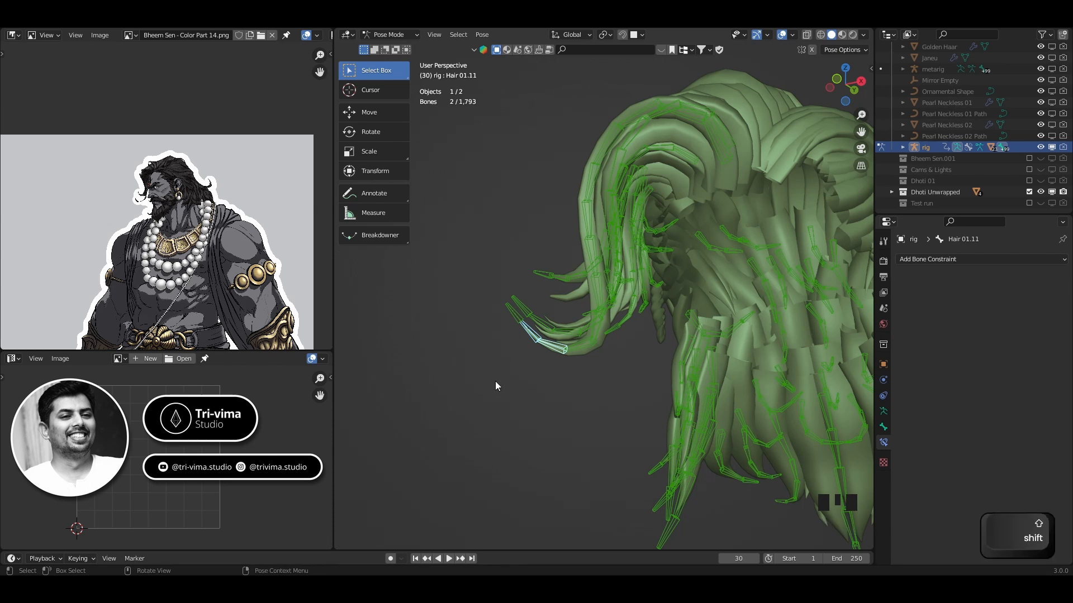
key("shift")
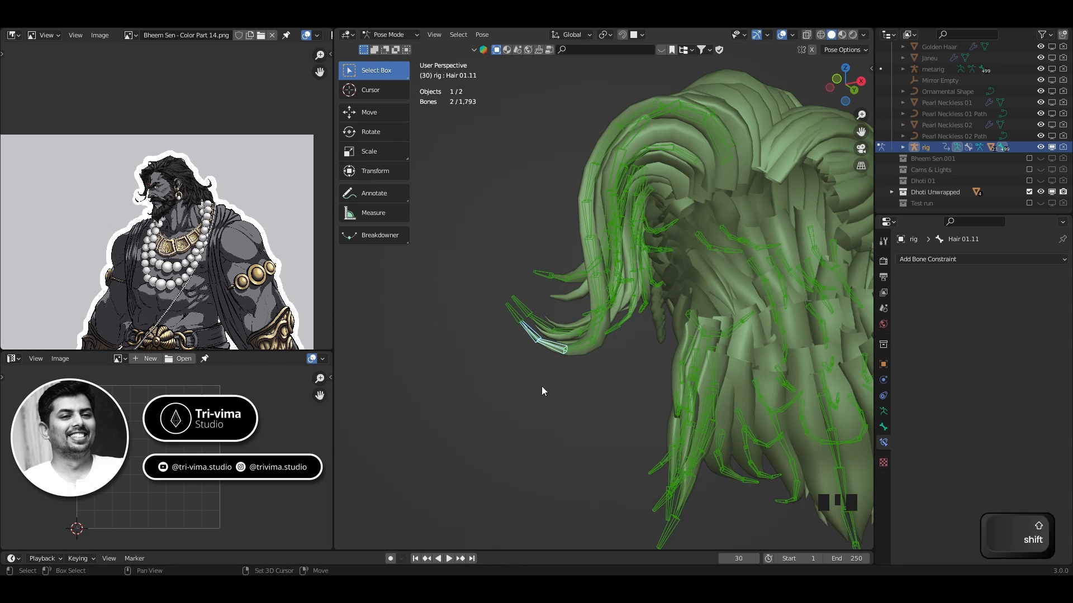
key("shift+ctrl+c")
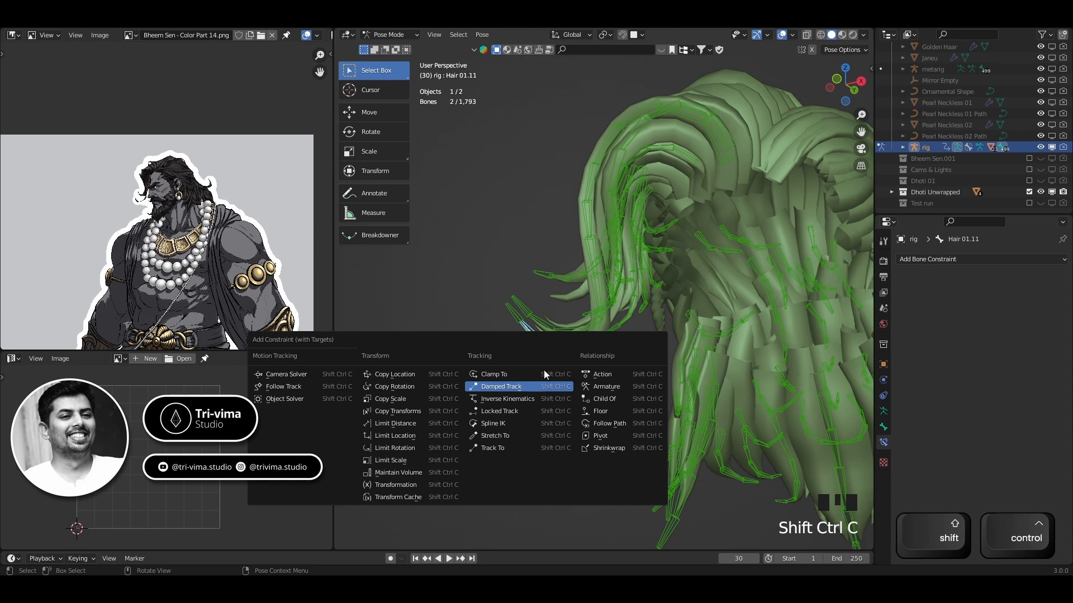
key("Escape")
key("shift+r")
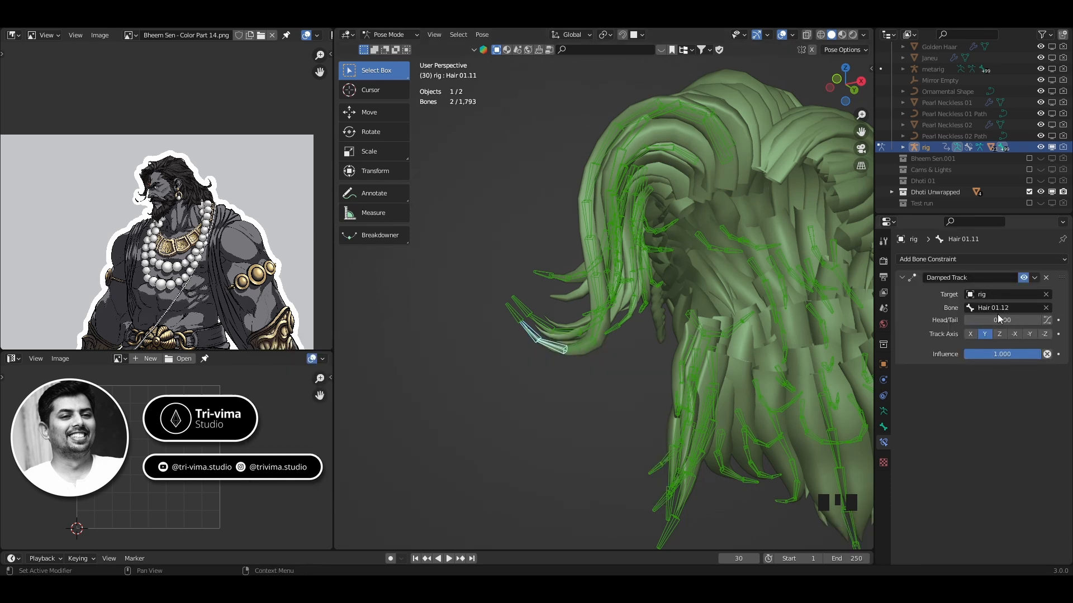
- Repeat the Damped Track constraint on Hair 01.10 targeting Hair 01.11, and on Hair 01.09 targeting Hair 01.10
left_click(573, 360, "shift")
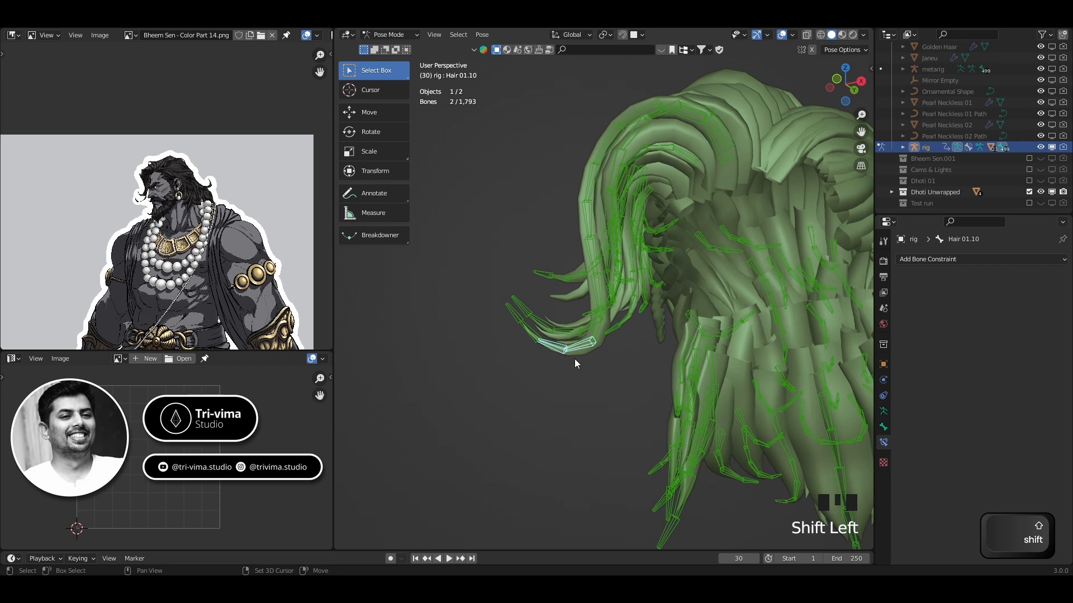
key("shift+r")
middle_click_drag(574, 361, 612, 314)
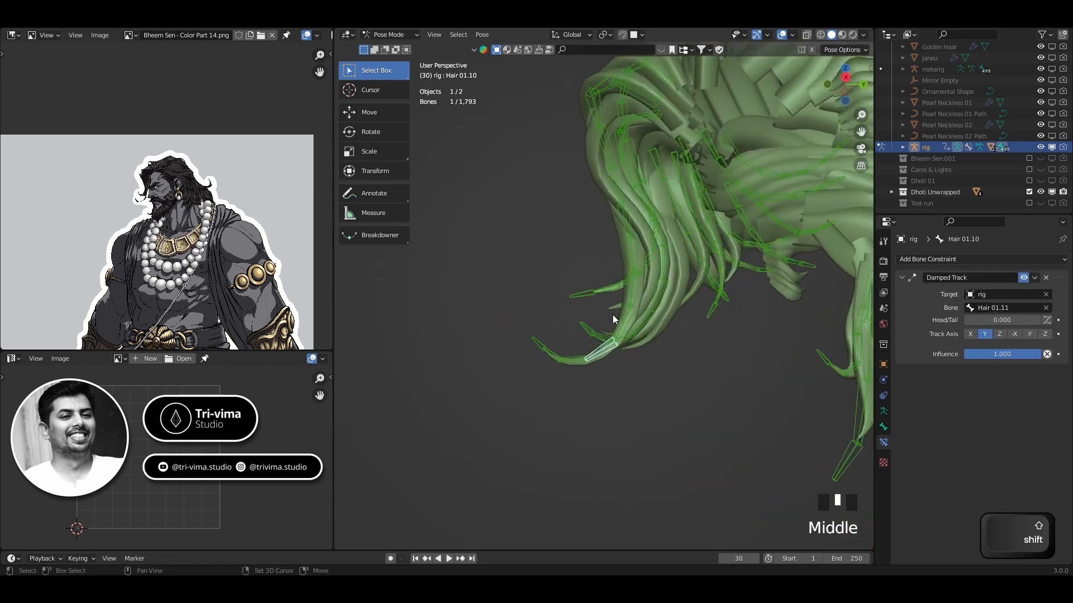
left_click(624, 306, "shift")
key("shift+r")
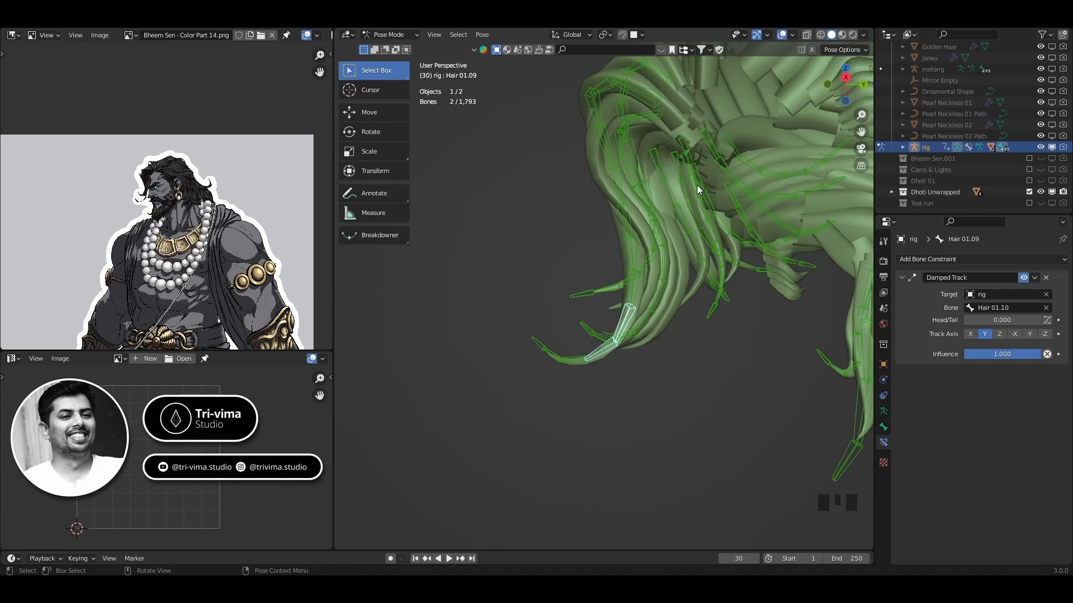
- In wireframe shading, repeat the Damped Track constraint on Hair 01.08 targeting Hair 01.09, and on Hair 01.07 targeting Hair 01.08
left_click(820, 35)
middle_click_drag(692, 377, 671, 387)
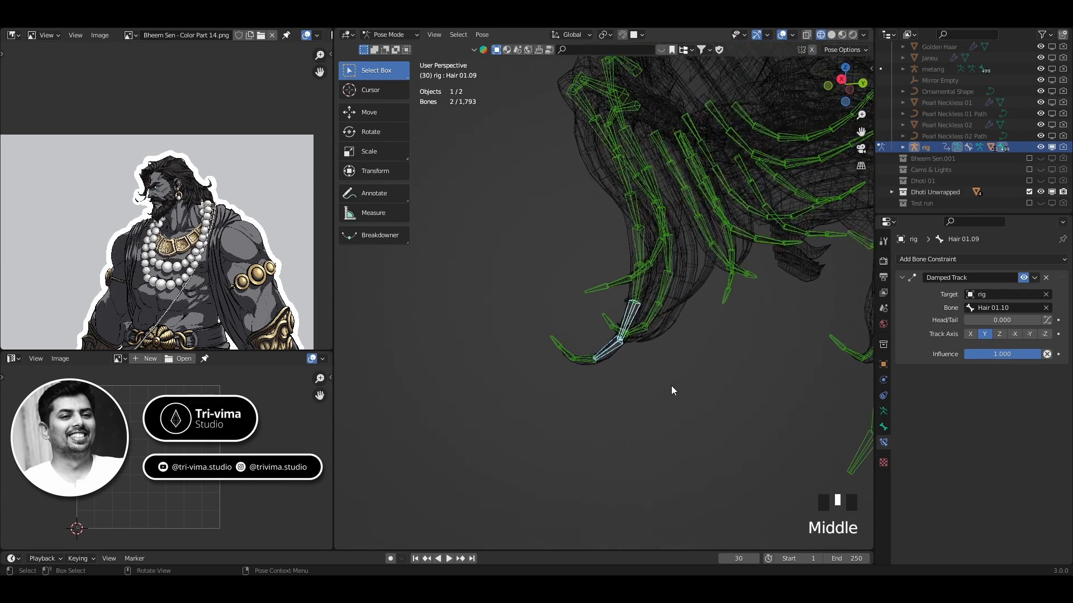
left_click(637, 297, "shift")
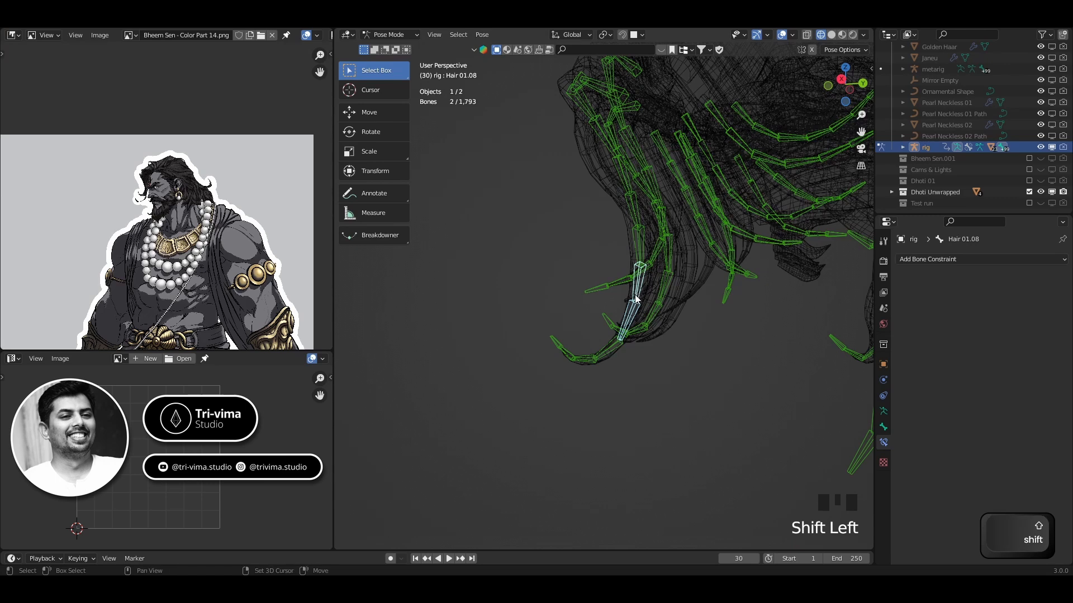
key("shift+r")
left_click(636, 295)
left_click(637, 252, "shift")
key("shift+r")
- Repeat the Damped Track constraint on Hair 01.06 targeting Hair 01.07, and on Hair 01.05 targeting Hair 01.06
left_click(638, 249)
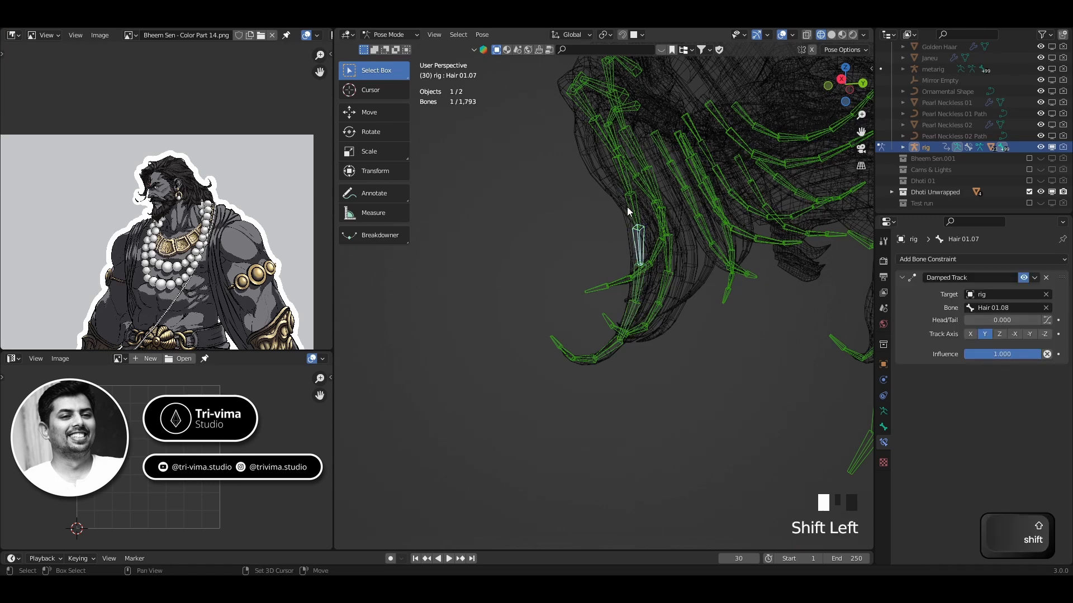
left_click(628, 211, "shift")
key("shift+r")
left_click(629, 214)
left_click(621, 178, "shift")
key("shift+r")
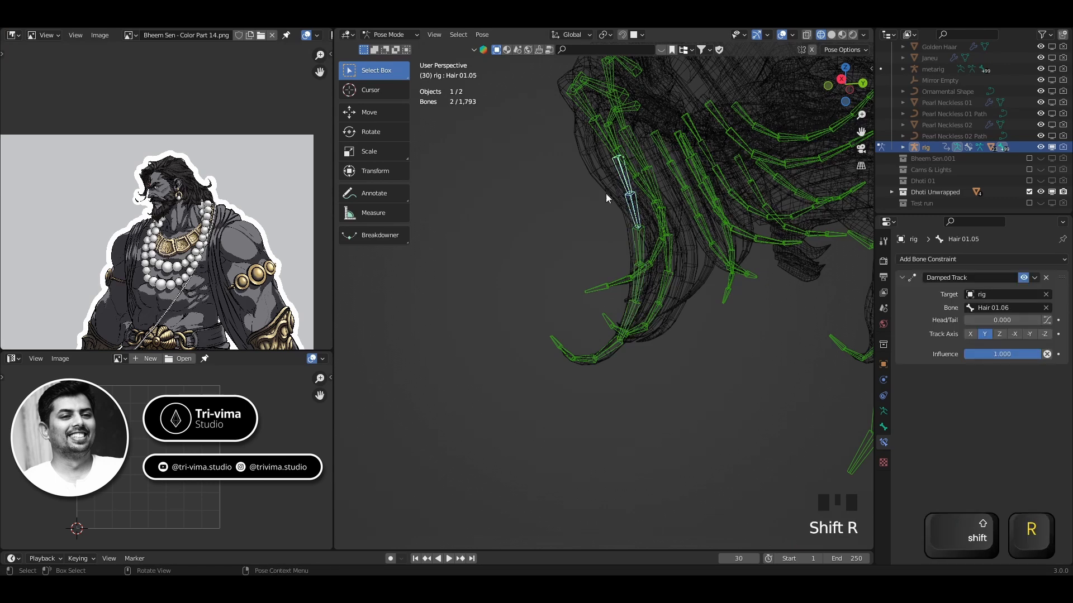
middle_click_drag(606, 193, 533, 243, "shift")
left_click(538, 246)
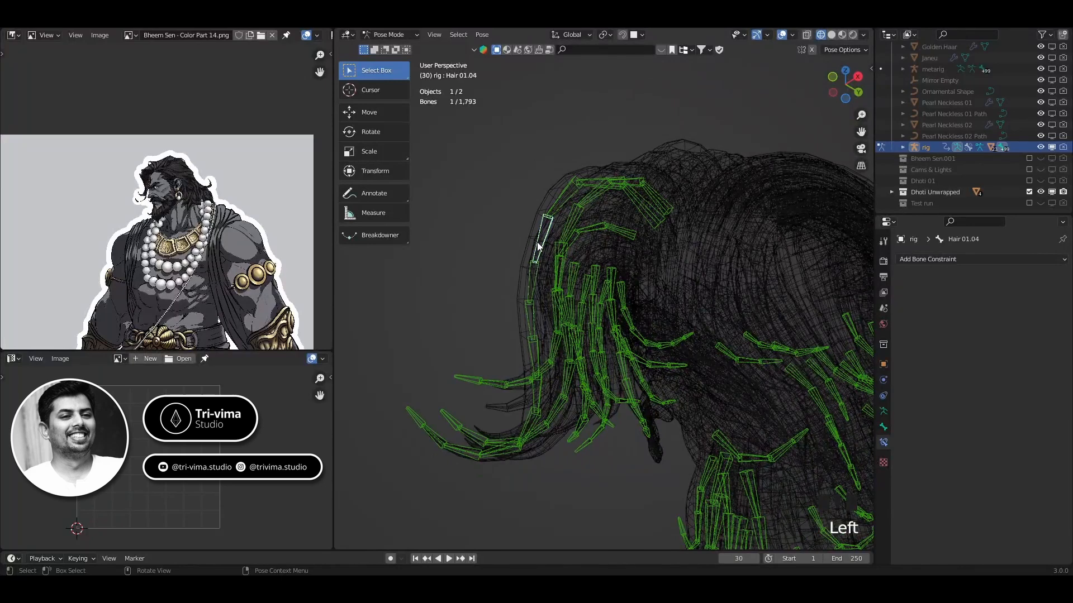
key("shift+r")
key("Escape")
key("ctrl+z")
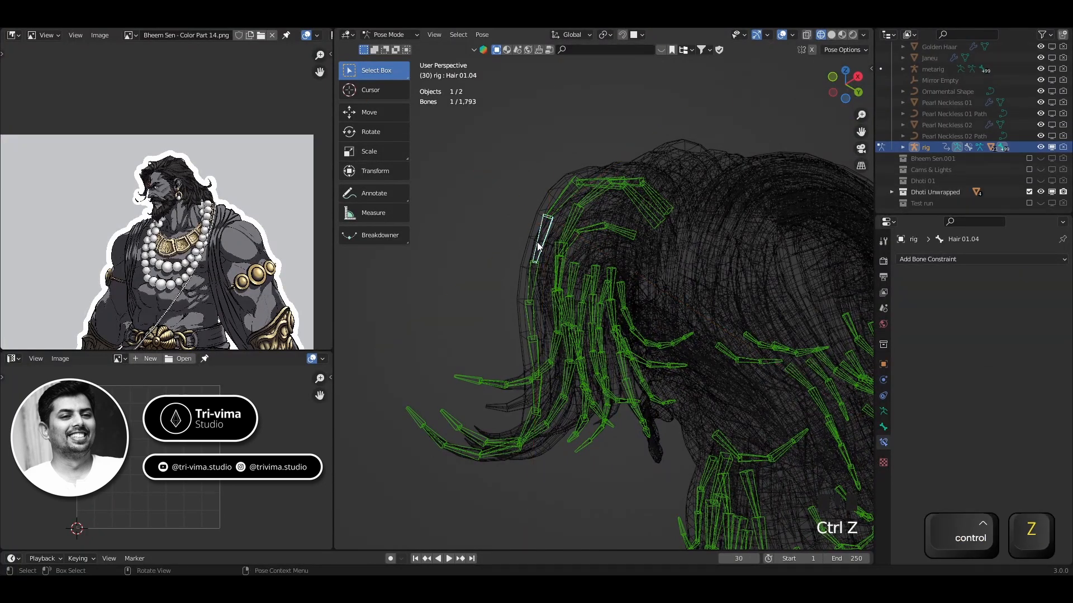
- Give Hair 01.04 a Damped Track constraint targeting Hair 01.05, and repeat it on Hair 01.03 targeting Hair 01.04
left_click(530, 284)
left_click(531, 255, "shift")
key("shift+ctrl+c")
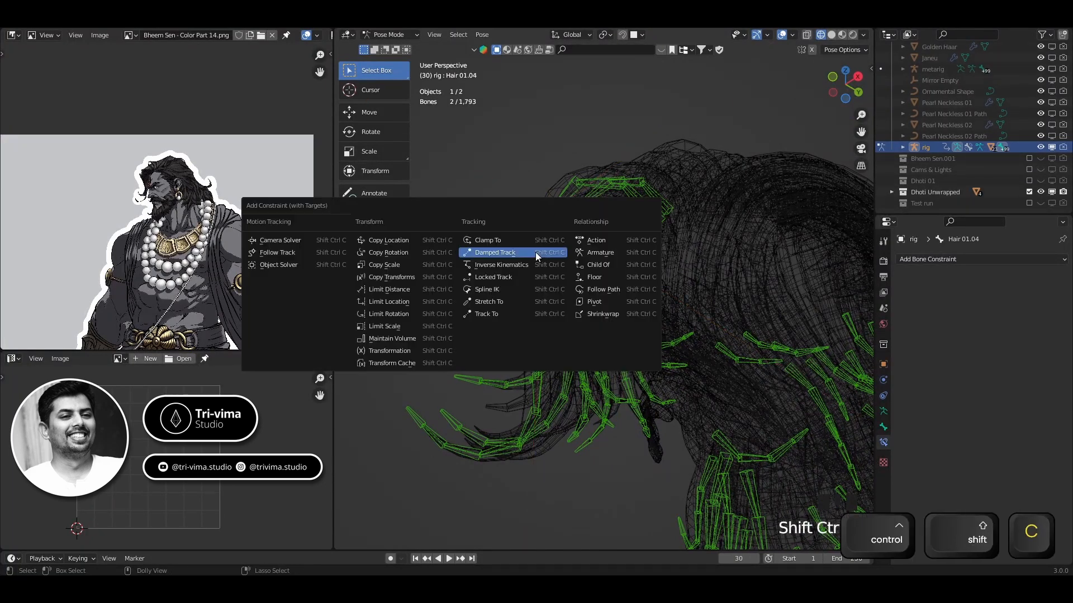
left_click(531, 253)
left_click(540, 234)
left_click(549, 211, "shift")
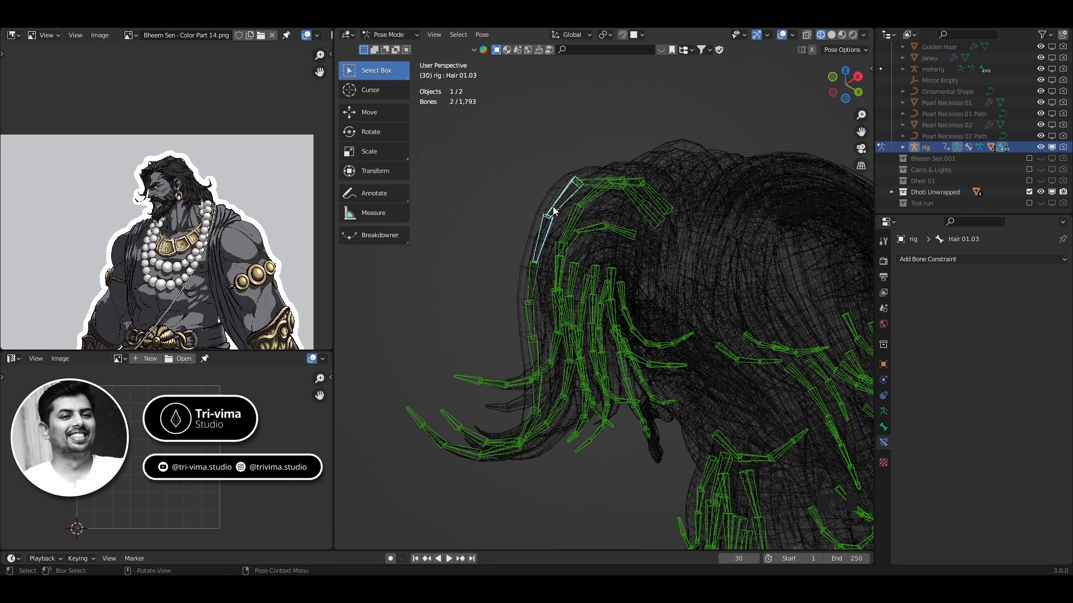
key("shift+r")
- Repeat the Damped Track constraint on Hair 01.02 targeting Hair 01.03
left_click(590, 182)
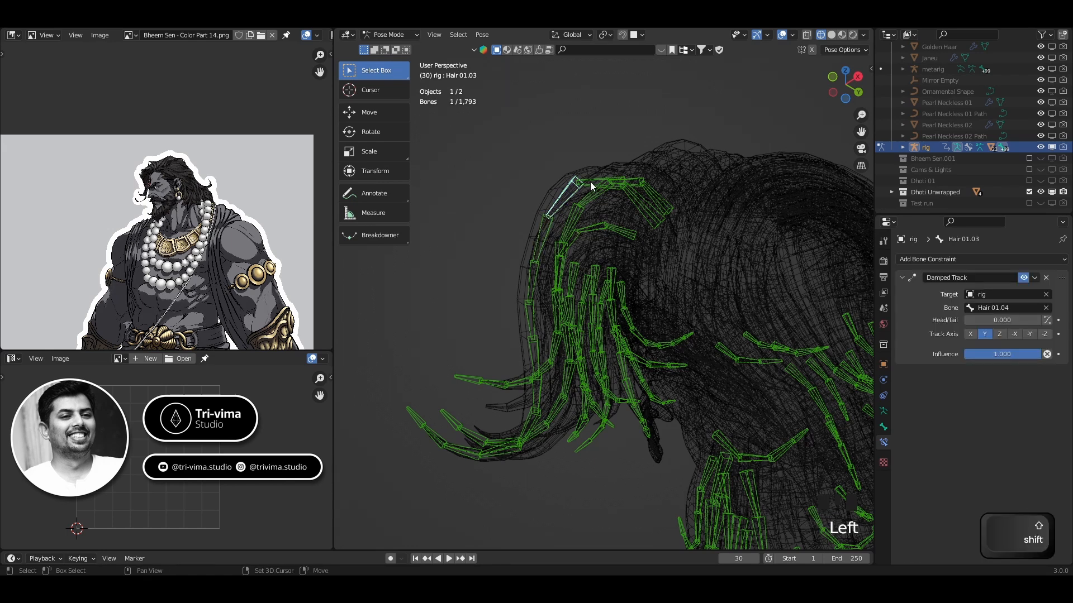
middle_click_drag(590, 182, 505, 344)
left_click(541, 198, "shift")
key("shift+r")
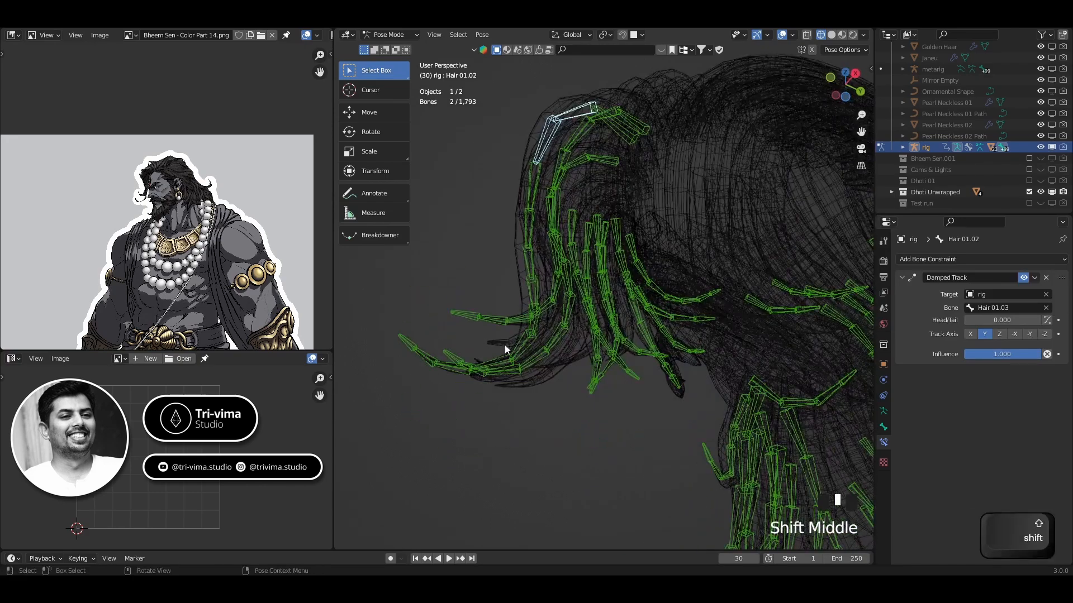
- Repeat the Damped Track constraint at the Hair 43 strand's tip: Hair 43.11 targeting Hair 43.12, and Hair 43.10 targeting Hair 43.11
middle_click_drag(475, 394, 615, 374)
scroll(555, 408, "up", 3)
left_click(441, 387)
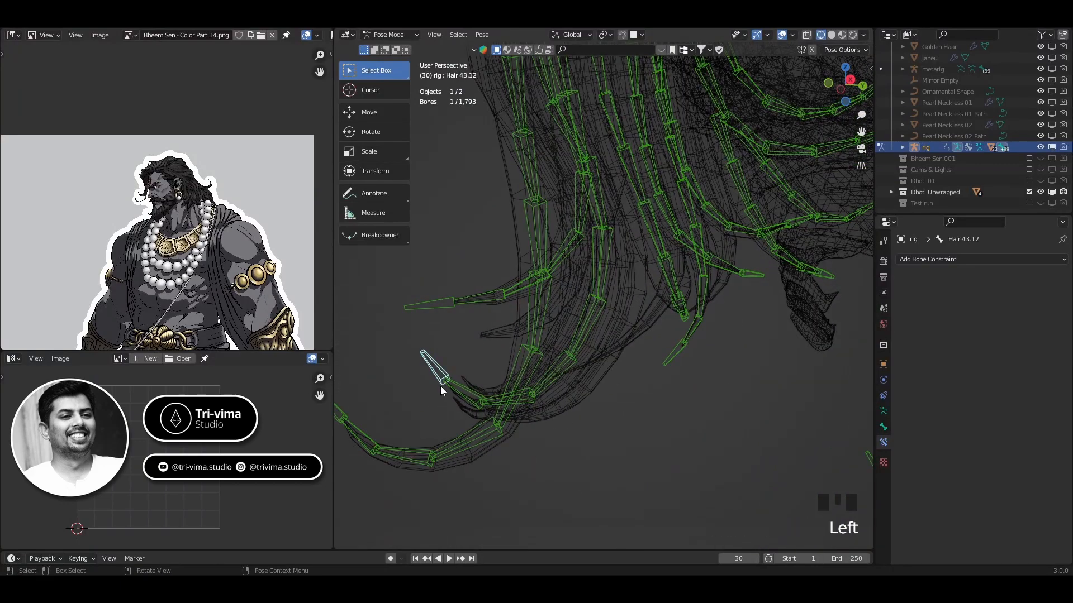
left_click(426, 414, "shift")
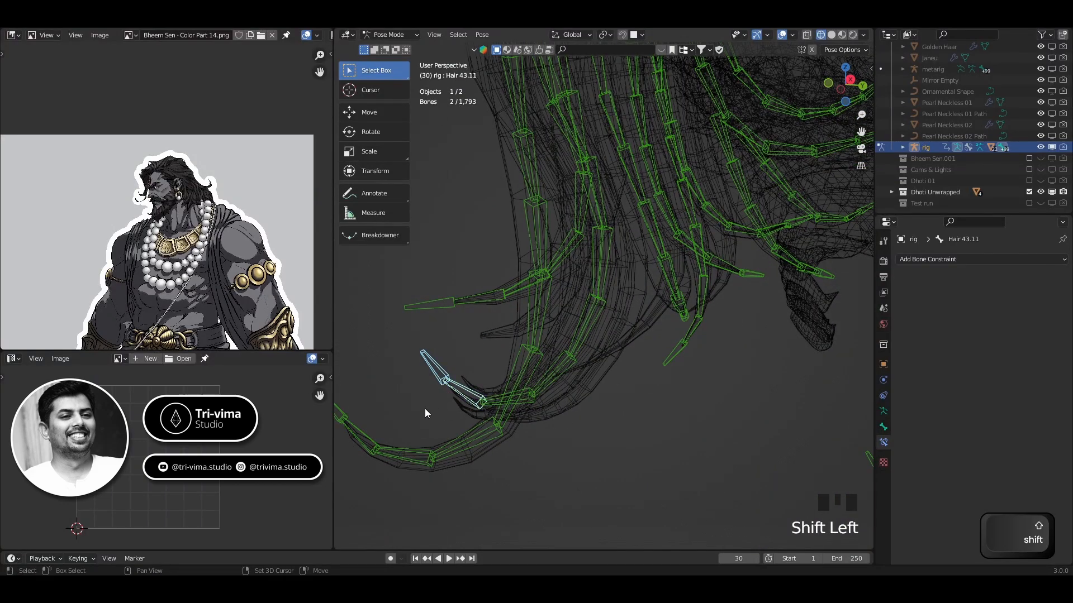
key("shift+r")
left_click(475, 400)
left_click(492, 404, "shift")
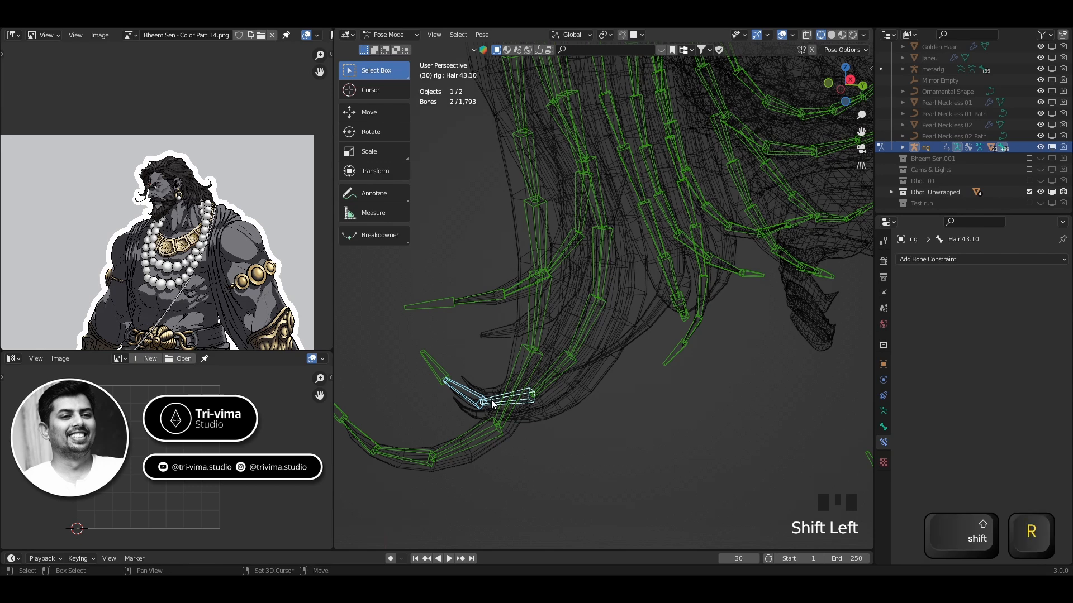
key("shift+r")
- Repeat the Damped Track constraint on Hair 43.09 targeting Hair 43.10, and on Hair 43.08 targeting Hair 43.09
left_click(526, 399)
left_click(547, 380, "shift")
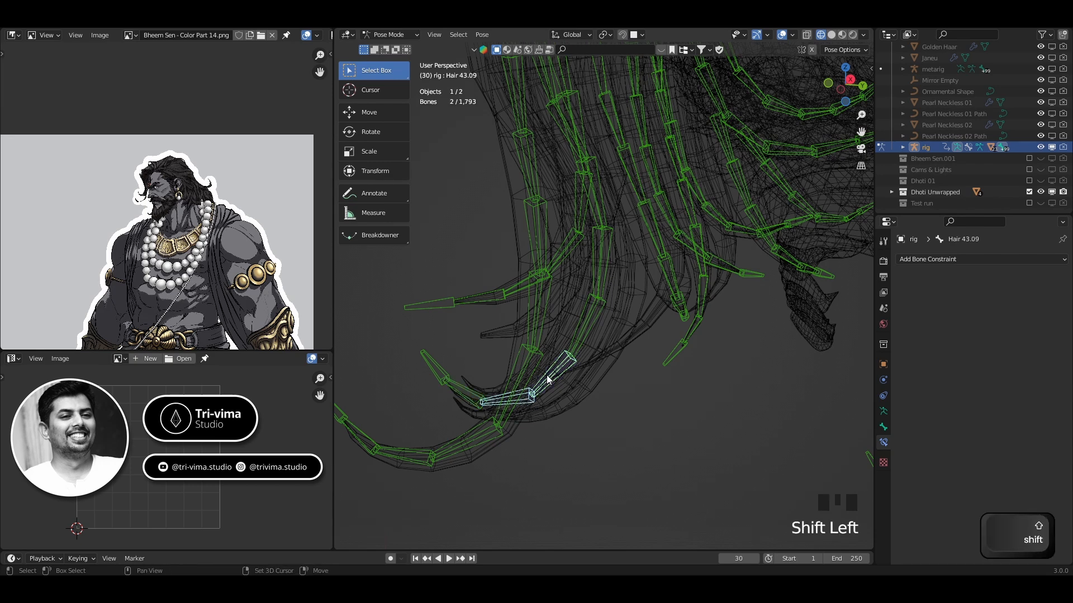
key("shift+r")
left_click(548, 379)
left_click(579, 346, "shift")
key("shift+r")
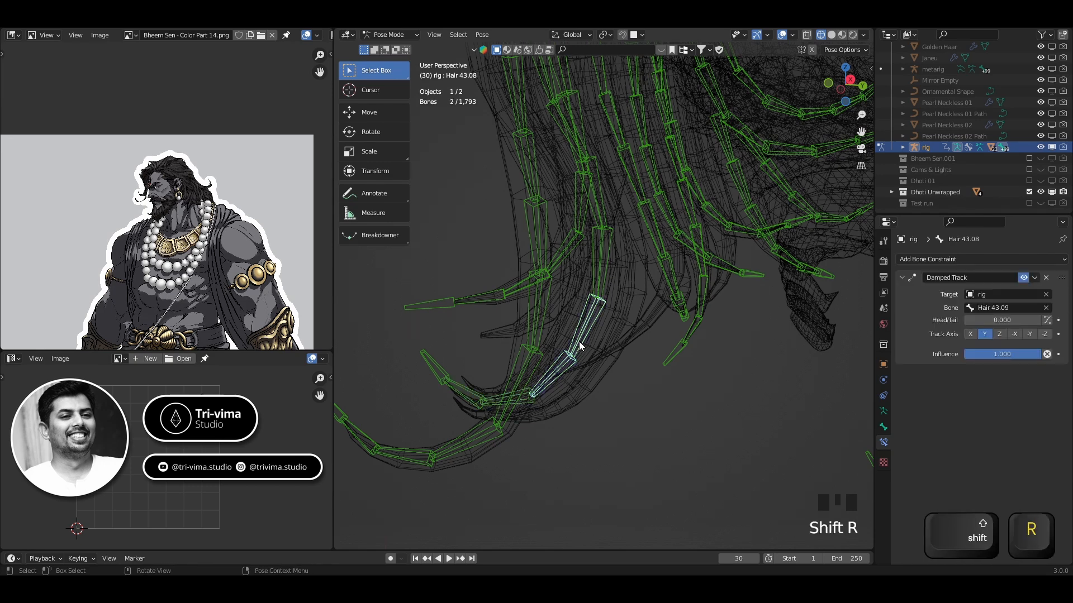
- Repeat the Damped Track constraint on Hair 43.07 targeting Hair 43.08, and on Hair 43.06 targeting Hair 43.07
left_click(580, 346)
left_click(608, 252, "shift")
key("shift+r")
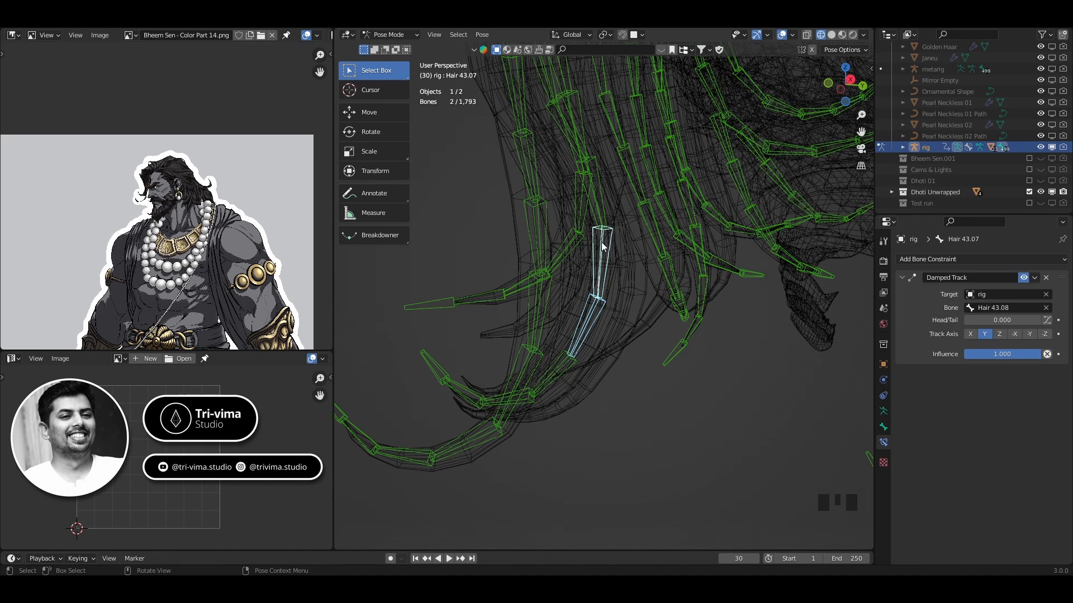
middle_click_drag(602, 254, 603, 346, "shift")
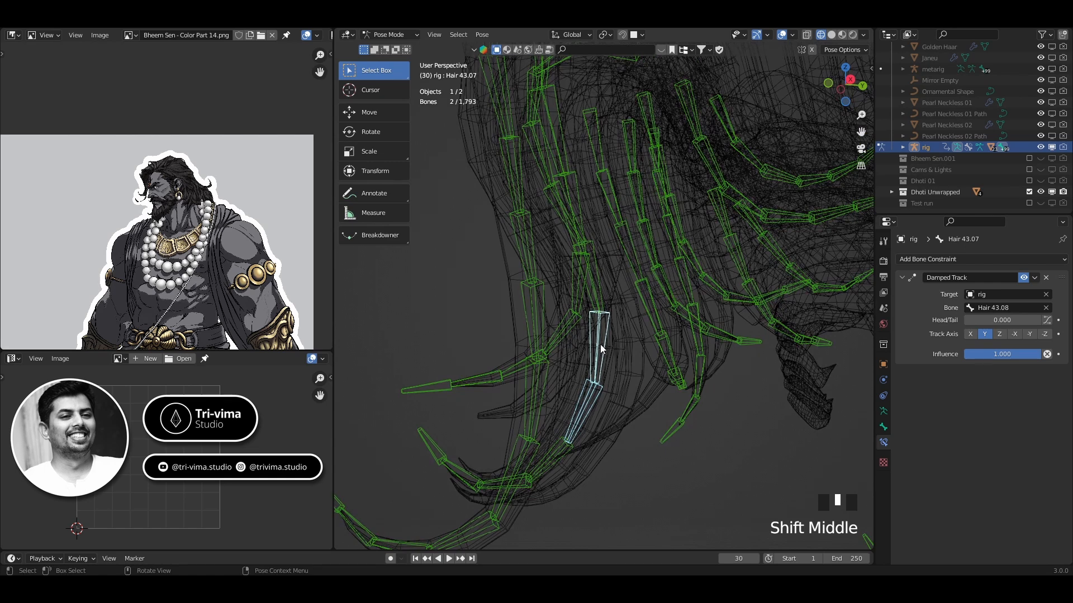
left_click(599, 346)
left_click(597, 299, "shift")
key("shift+r")
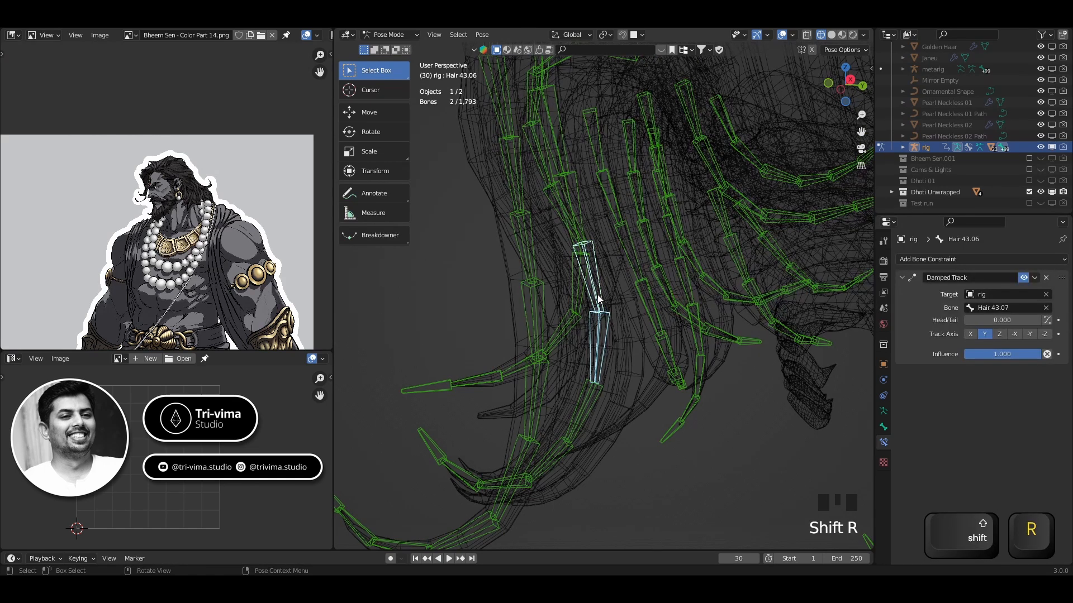
- Repeat the Damped Track constraint on Hair 43.05 targeting Hair 43.06, and on Hair 43.04 targeting Hair 43.05
middle_click_drag(598, 299, 603, 377, "shift")
left_click(600, 368)
left_click(562, 288, "shift")
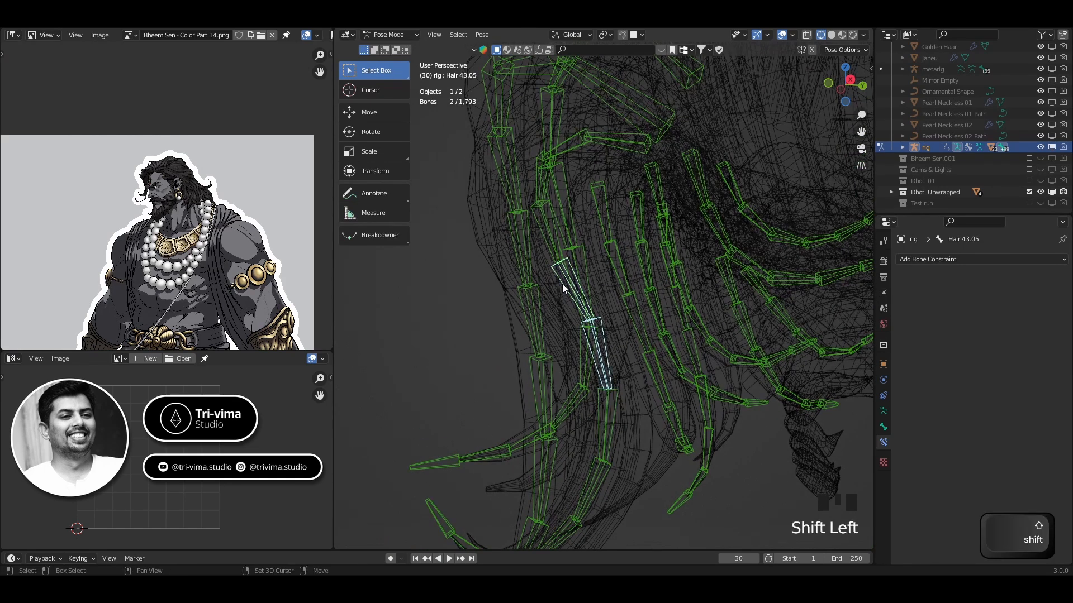
key("shift+r")
left_click(563, 288)
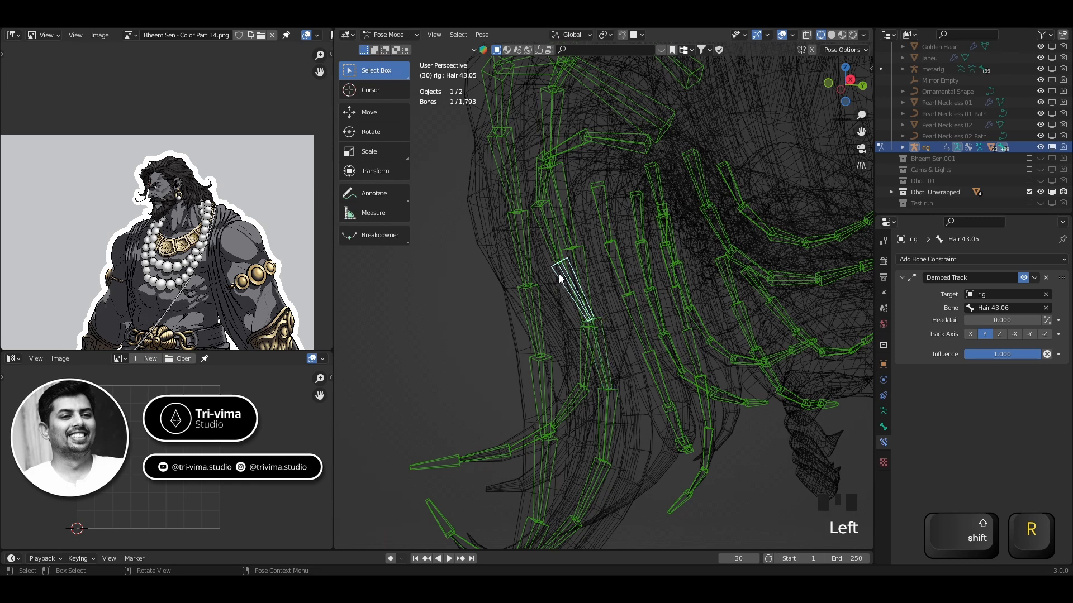
left_click(554, 255, "shift")
key("shift+r")
- Repeat the Damped Track constraint on Hair 43.03 targeting Hair 43.04, and on Hair 43.02 targeting Hair 43.03
left_click(554, 255)
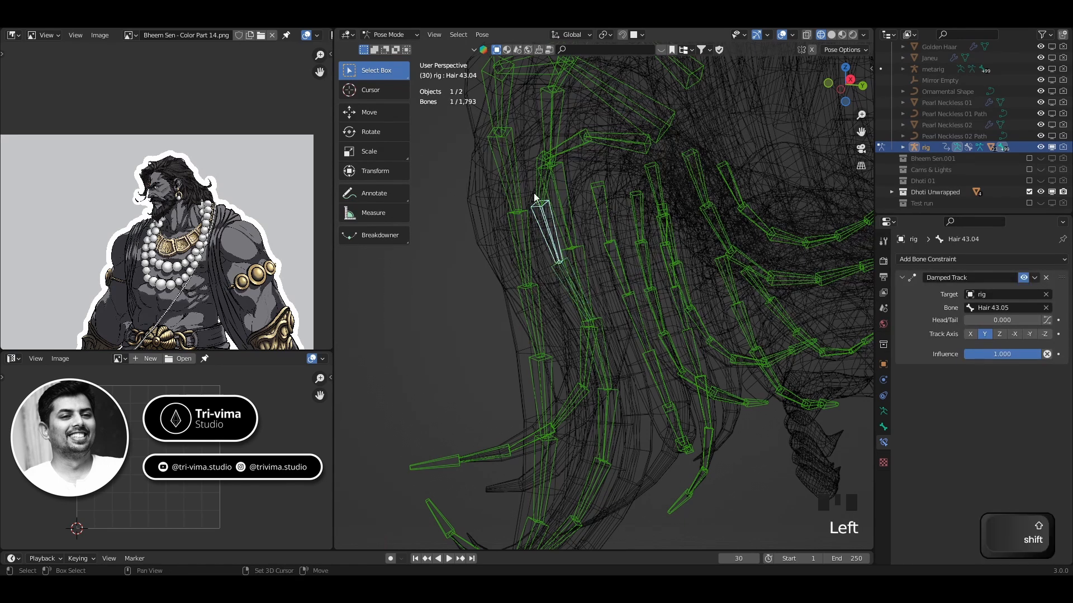
middle_click_drag(550, 245, 520, 184)
left_click(516, 177, "shift")
key("shift+r")
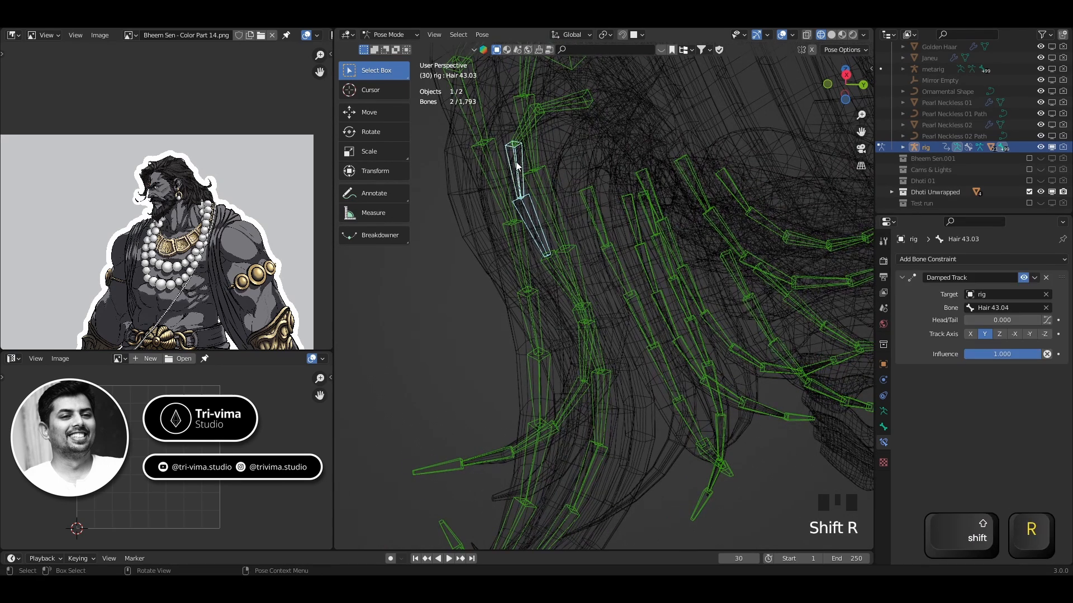
left_click(514, 137, "shift")
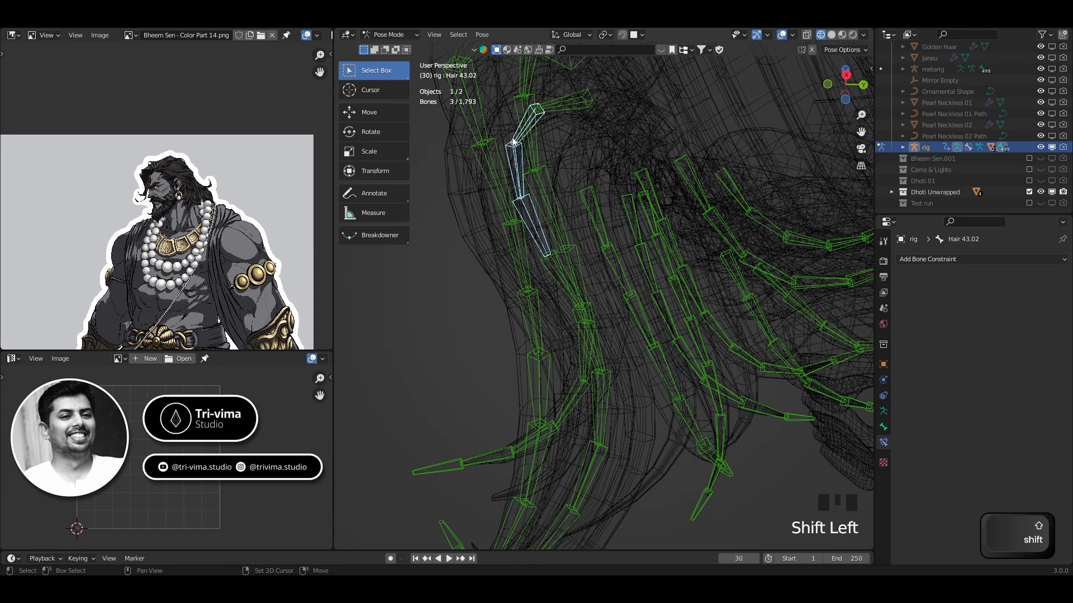
left_click(527, 209)
left_click(518, 177)
left_click(517, 145, "shift")
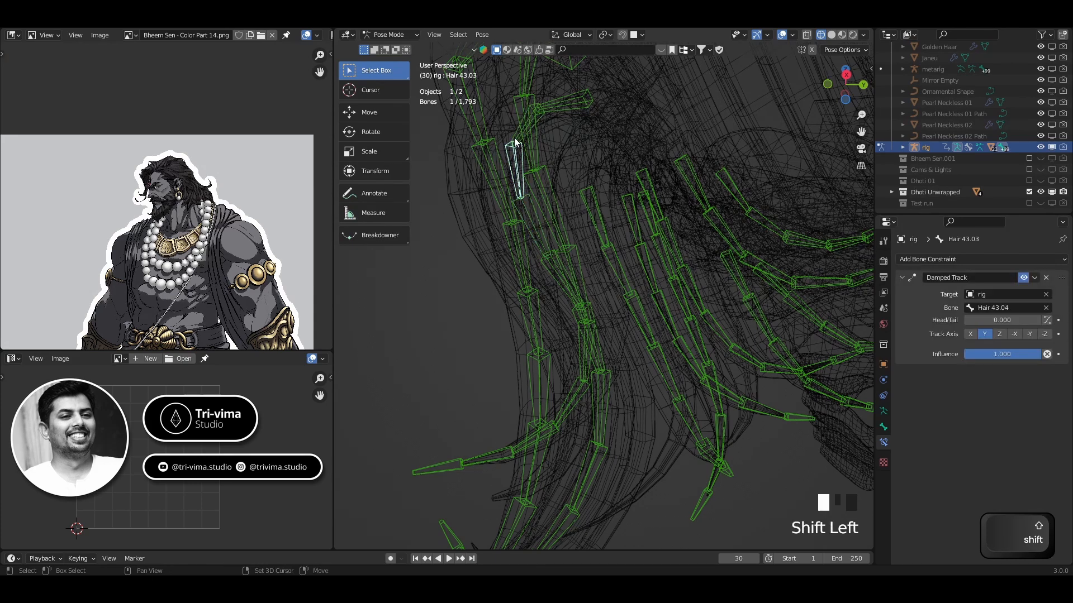
key("shift+r")
- Repeat the Damped Track constraint at the Hair02 strand's tip: Hair02.010 targeting Hair02.011, and Hair02.09 targeting Hair02.010
middle_click_drag(516, 144, 587, 391)
left_click(541, 373)
left_click(572, 365, "shift")
key("shift+r")
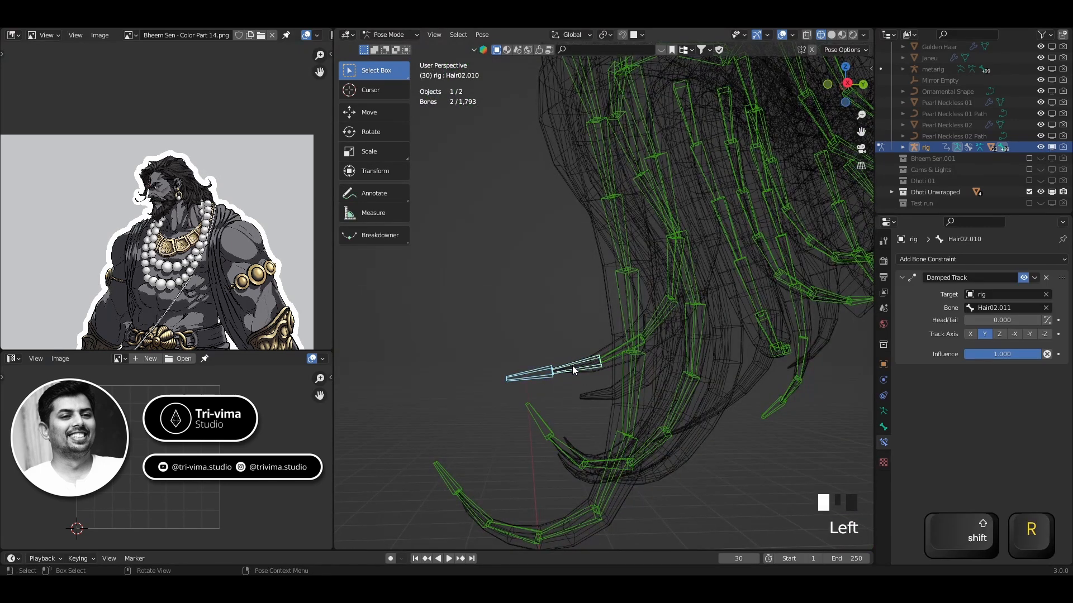
left_click(575, 366)
left_click(603, 355, "shift")
key("shift+r")
- Repeat the Damped Track constraint on Hair02.08 targeting Hair02.09, and on Hair02.07 targeting Hair02.08
left_click(603, 355)
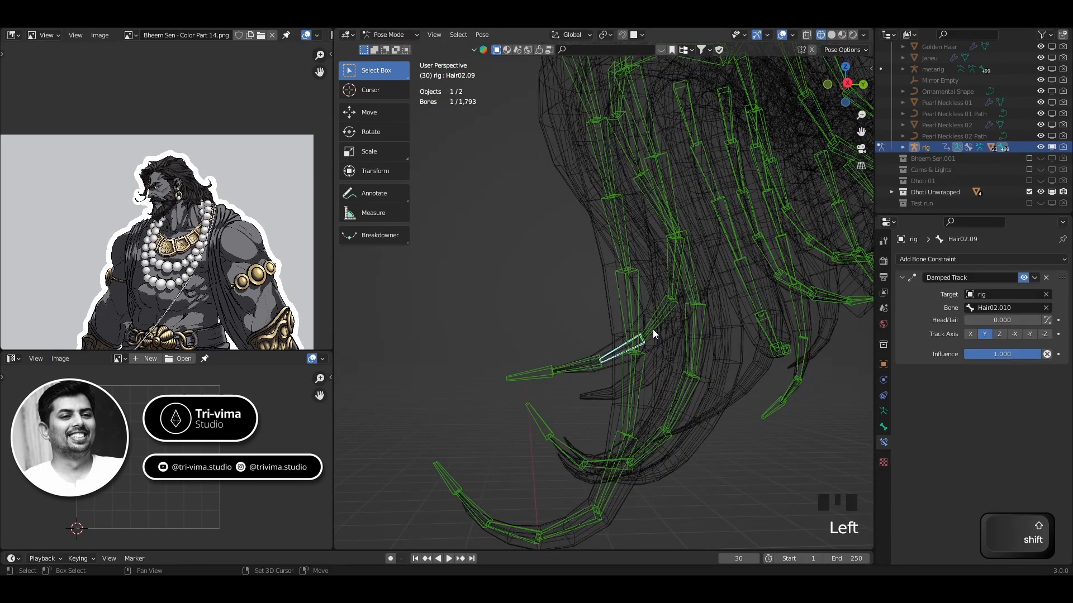
left_click(654, 328, "shift")
key("shift+r")
left_click(657, 319)
left_click(668, 292, "shift")
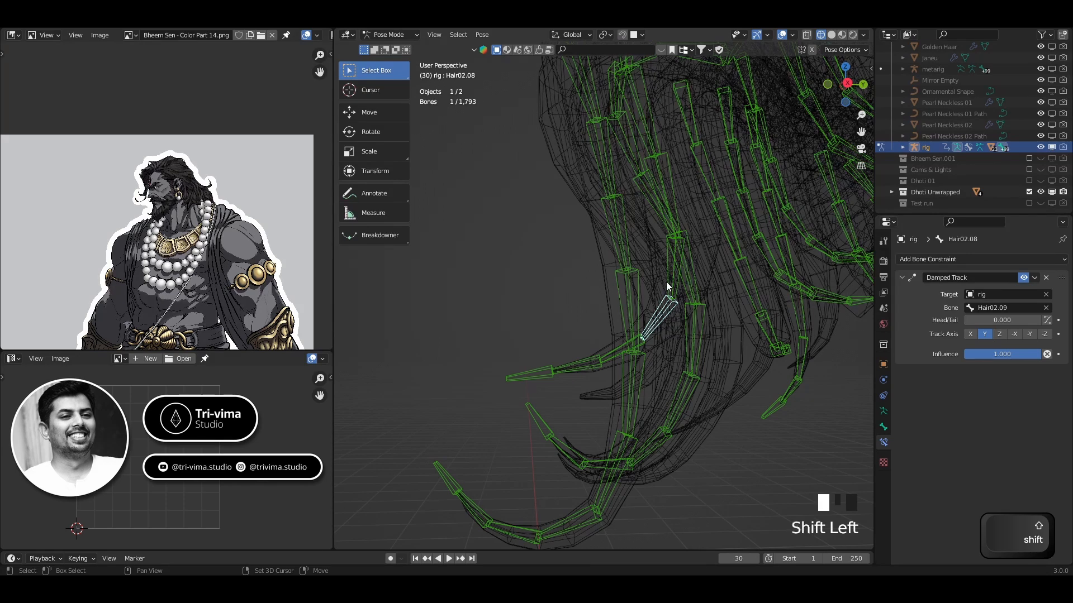
key("shift+r")
- Repeat the Damped Track constraint on Hair02.06 targeting Hair02.07, and on Hair02.05 targeting Hair02.06
middle_click_drag(668, 293, 622, 295)
left_click(641, 257)
left_click(629, 215, "shift")
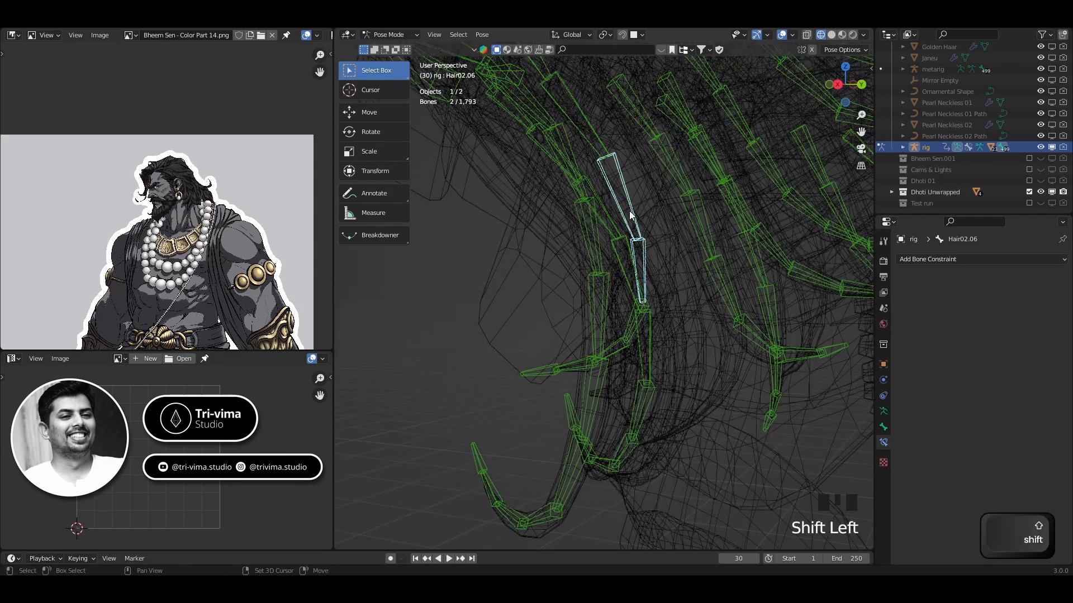
key("shift+r")
middle_click_drag(629, 215, 648, 318, "shift")
left_click(634, 293)
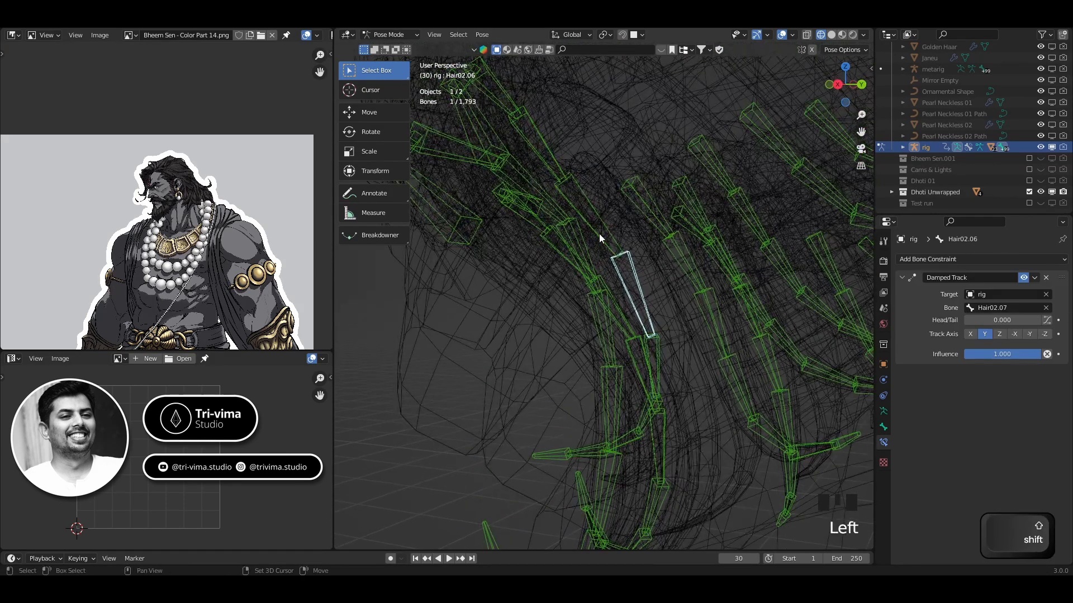
left_click(602, 230, "shift")
key("shift+r")
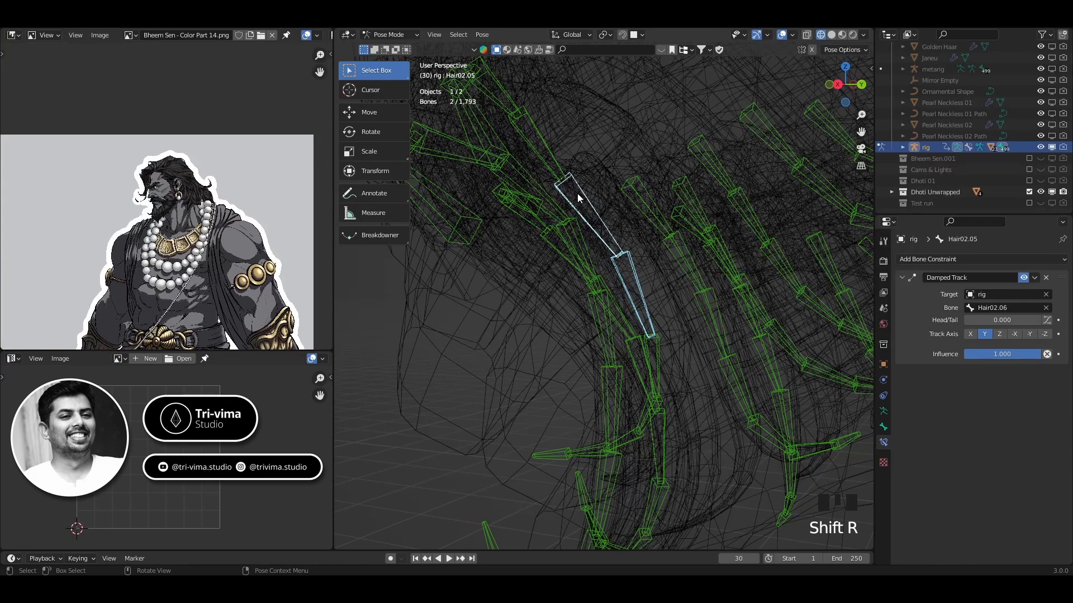
- Repeat the Damped Track constraint on Hair02.04 targeting Hair02.05, and on Hair02.03 targeting Hair02.04
middle_click_drag(578, 198, 626, 285, "shift")
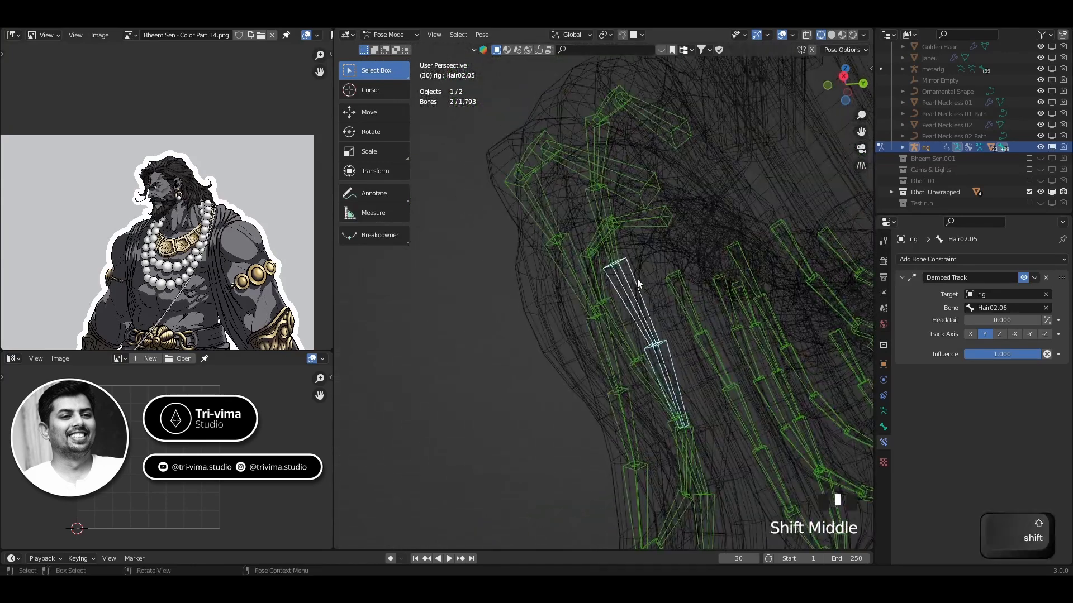
left_click(626, 285)
left_click(618, 254, "shift")
key("shift+r")
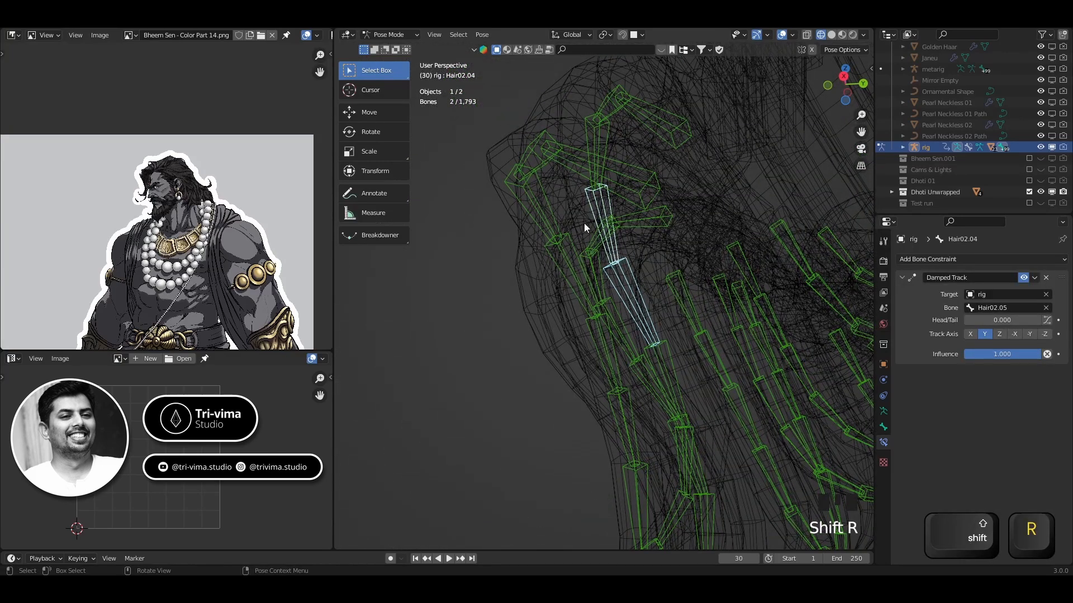
left_click(595, 204)
left_click(593, 146, "shift")
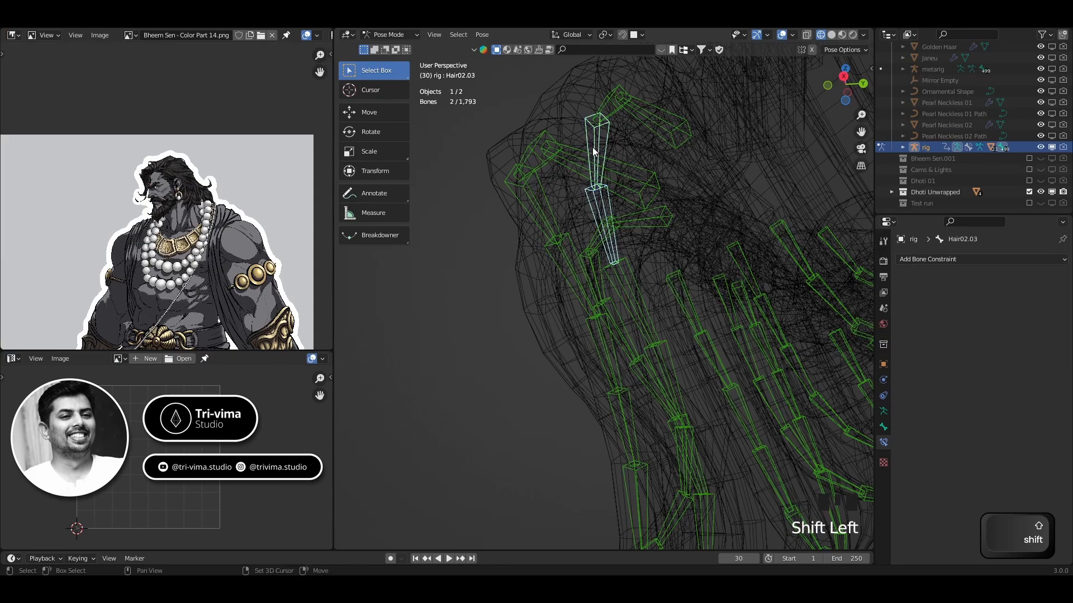
key("shift+r")
- Repeat the Damped Track constraint on Hair02.02 targeting Hair02.03
left_click(591, 149)
left_click(607, 114, "shift")
key("shift+r")
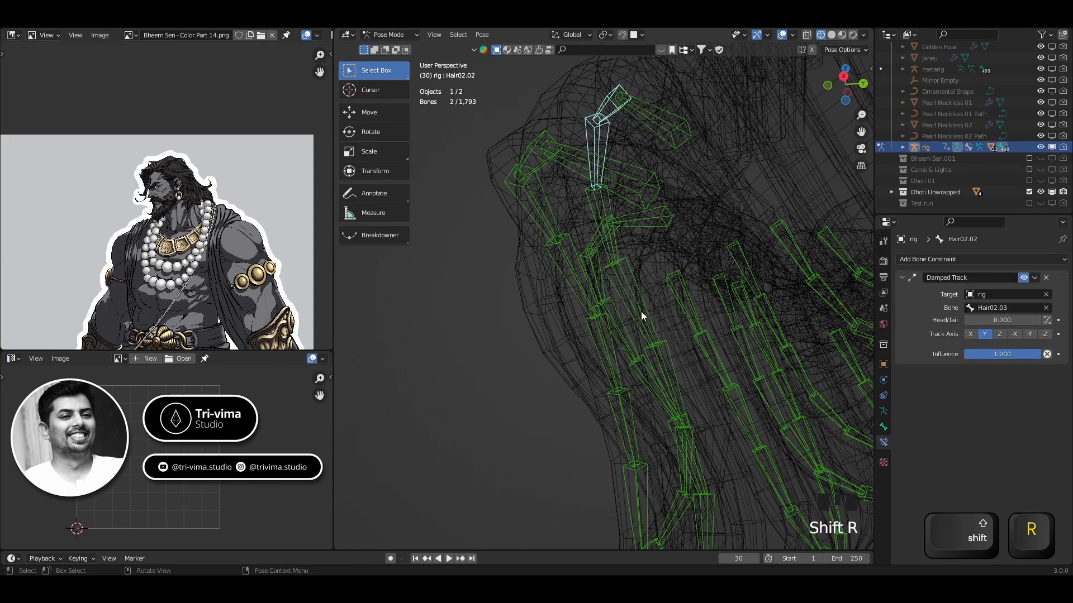
- Box-select the upper bones of the three front hair strands and extend the selection to all their linked bones
middle_click_drag(641, 311, 465, 343, "shift")
scroll(581, 288, "down", 3, "shift")
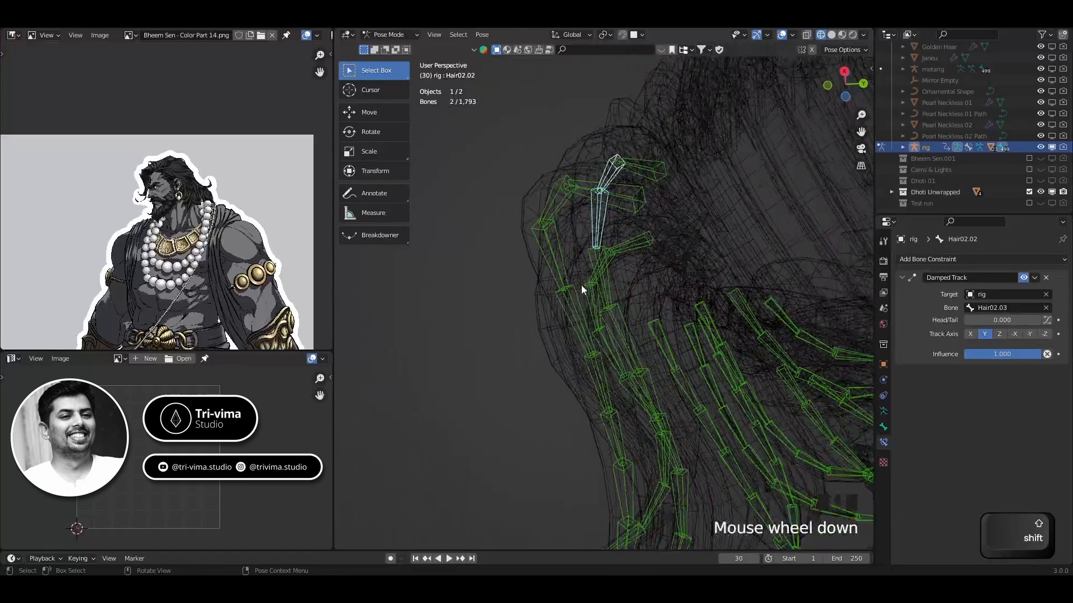
left_click(607, 264)
left_click(568, 240)
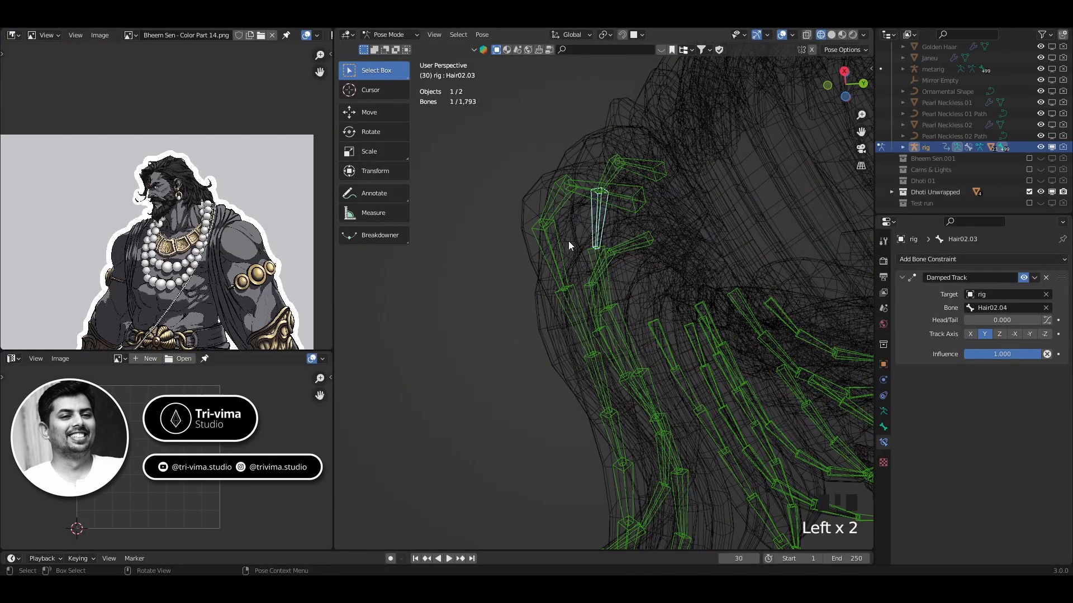
left_click(547, 206)
left_click_drag(518, 116, 669, 273)
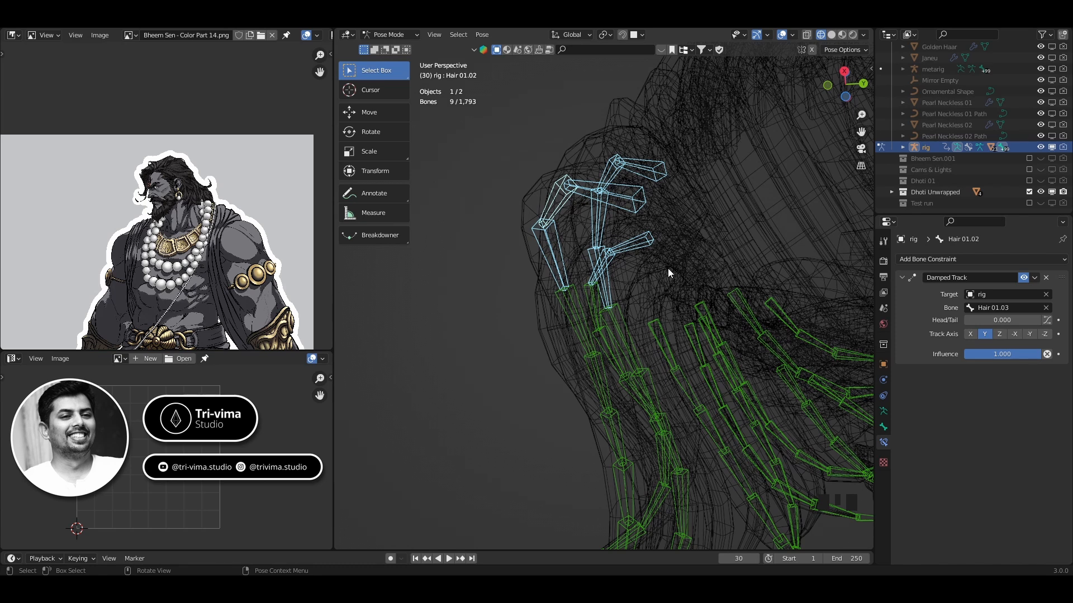
key("ctrl")
key("ctrl")
key("ctrl+l")
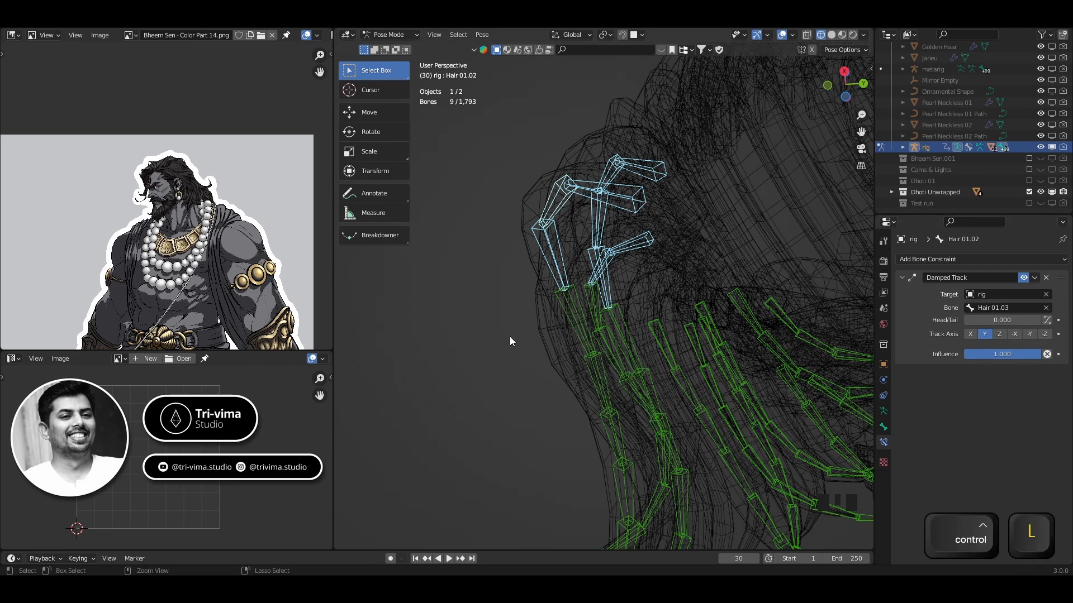
key("h")
middle_click_drag(509, 337, 562, 413, "shift")
key("ctrl+z")
middle_click_drag(495, 404, 517, 366, "shift")
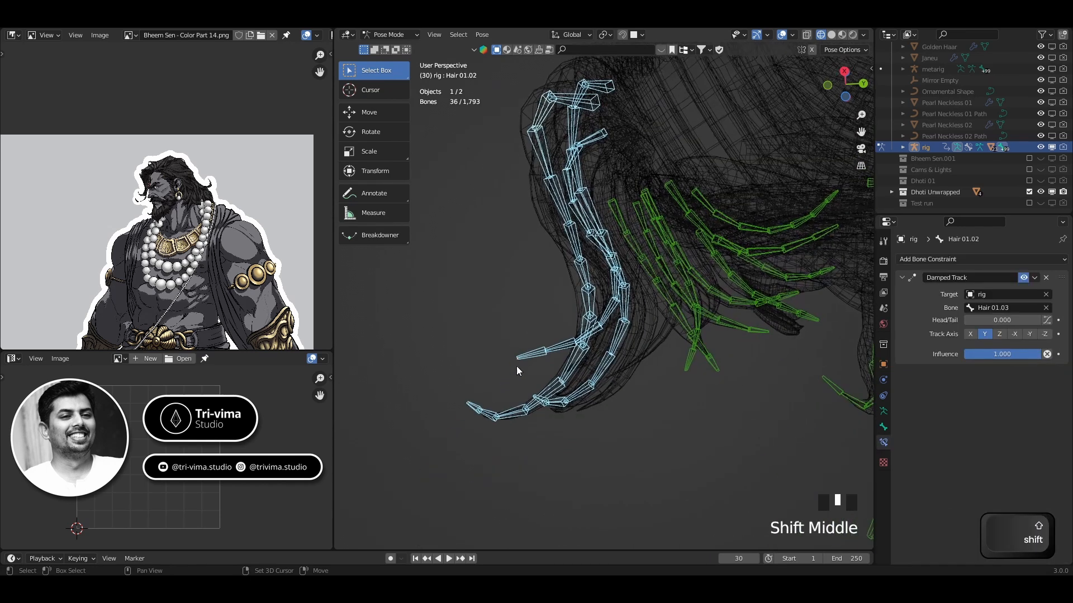
- Select Hair 01.12 near the front strand's tip and set its Damped Track influence to 0.25
left_click(486, 433)
left_click(491, 421)
left_click(1000, 354)
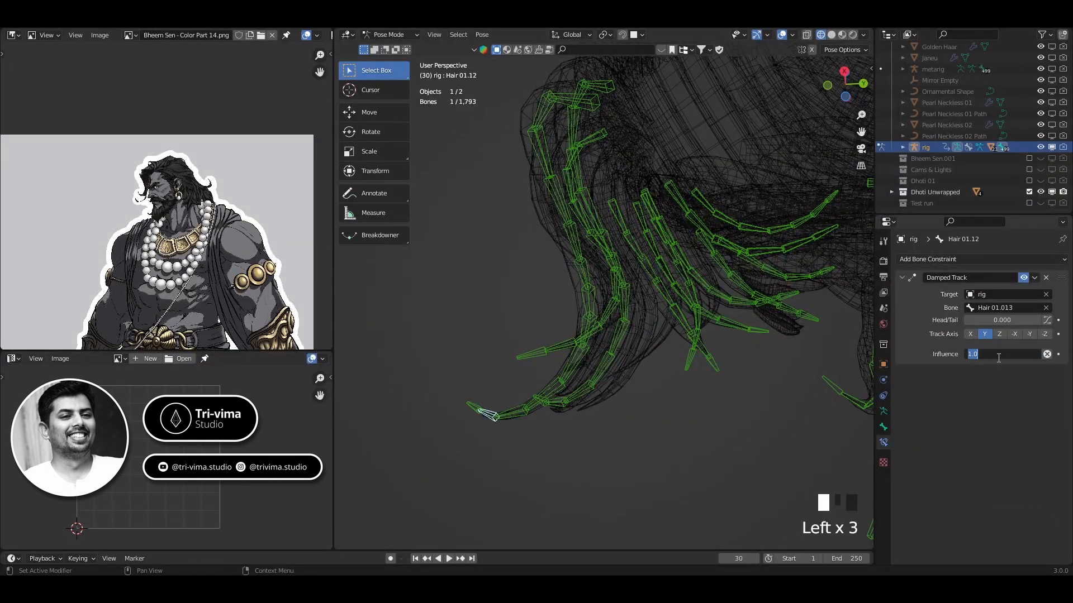
type("0.25")
key("Return")
left_click(512, 415)
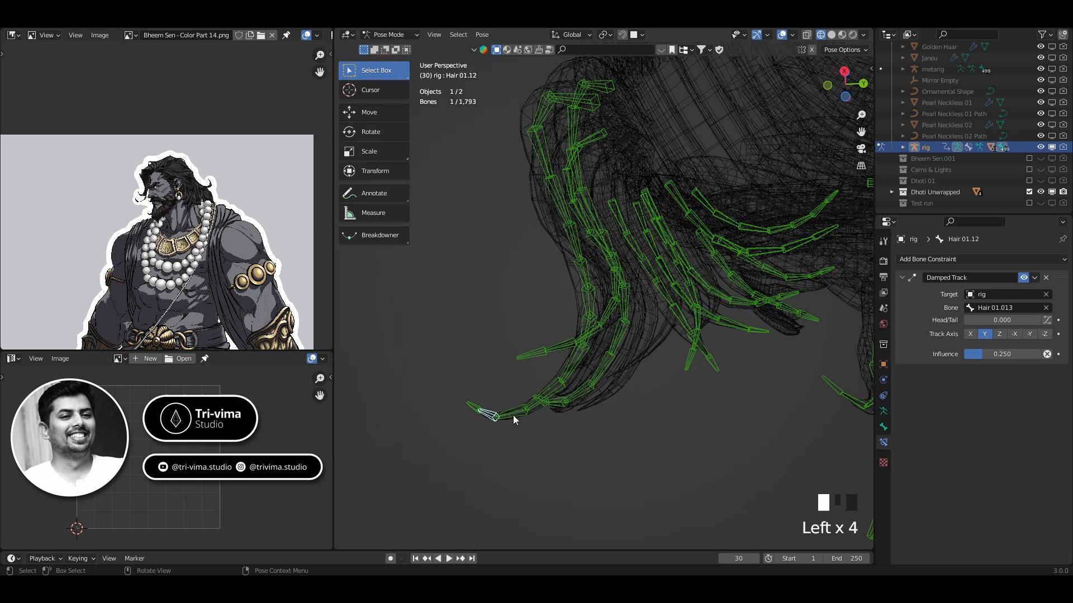
- Set the Damped Track influence of Hair 01.11 and Hair 01.10 to 0.25
left_click(983, 357)
type("0.25")
key("Return")
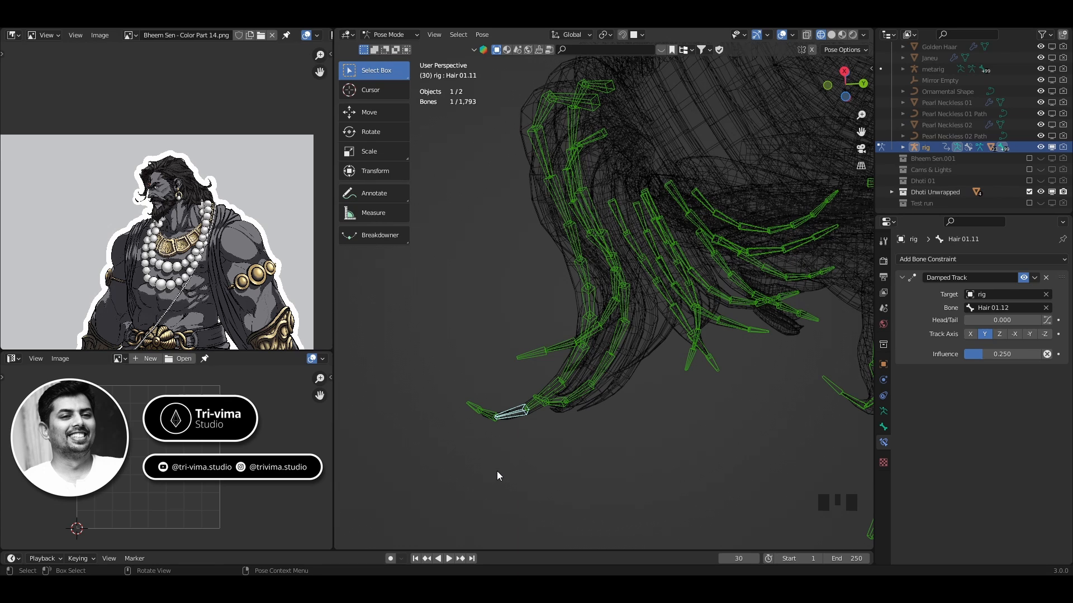
left_click(552, 395)
left_click(1004, 354)
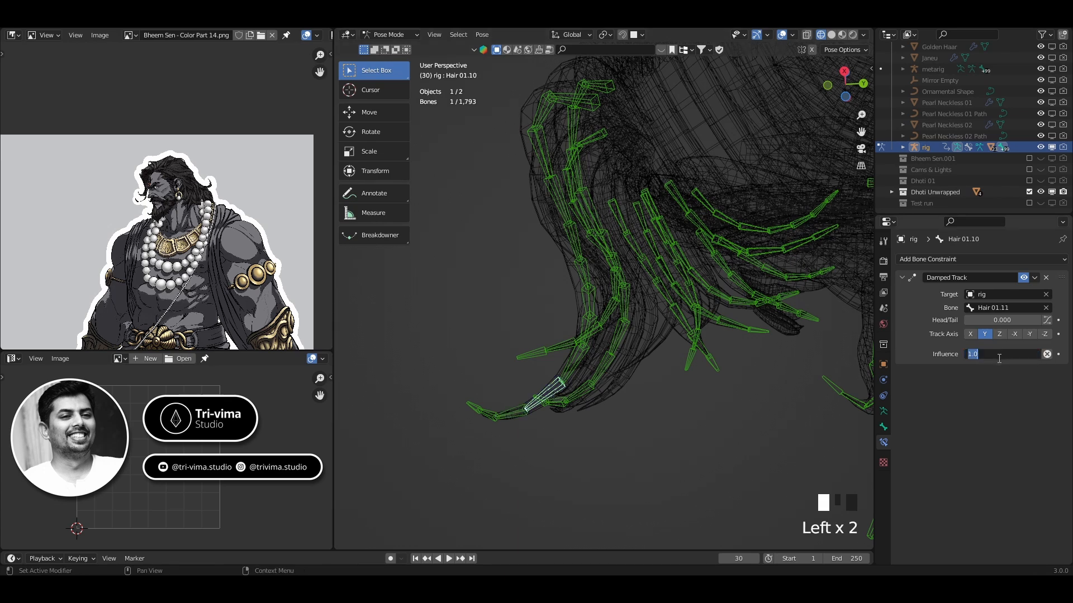
type("0.25")
key("Return")
- Set the Damped Track influence of Hair 01.09 and Hair 01.08 to 0.25
left_click(564, 377)
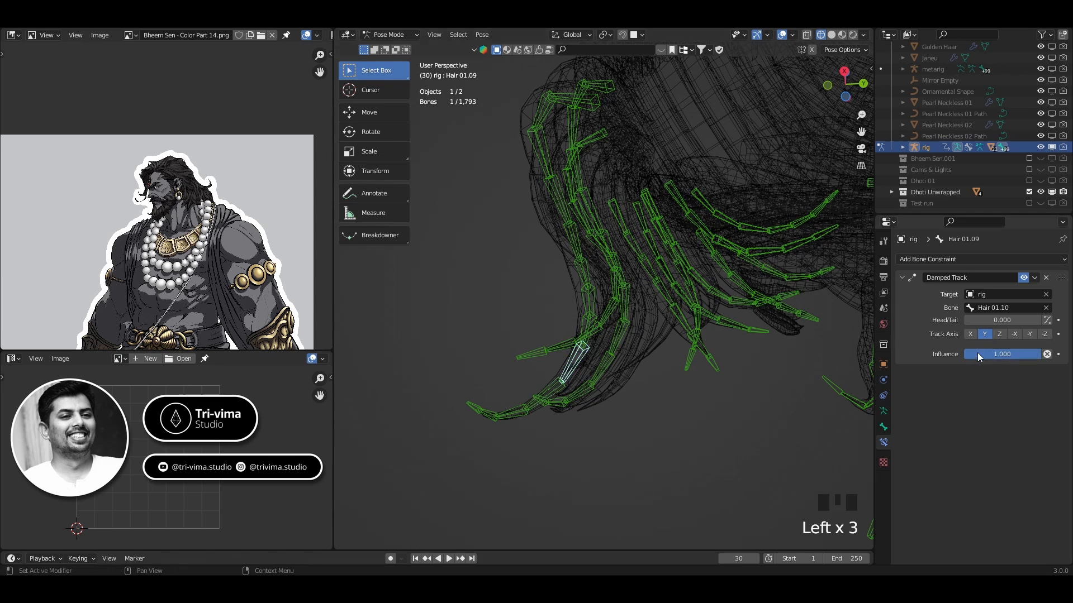
left_click(977, 353)
type("0.25")
key("Return")
middle_click_drag(569, 342, 550, 351)
left_click(554, 346)
left_click(996, 355)
type("0.25")
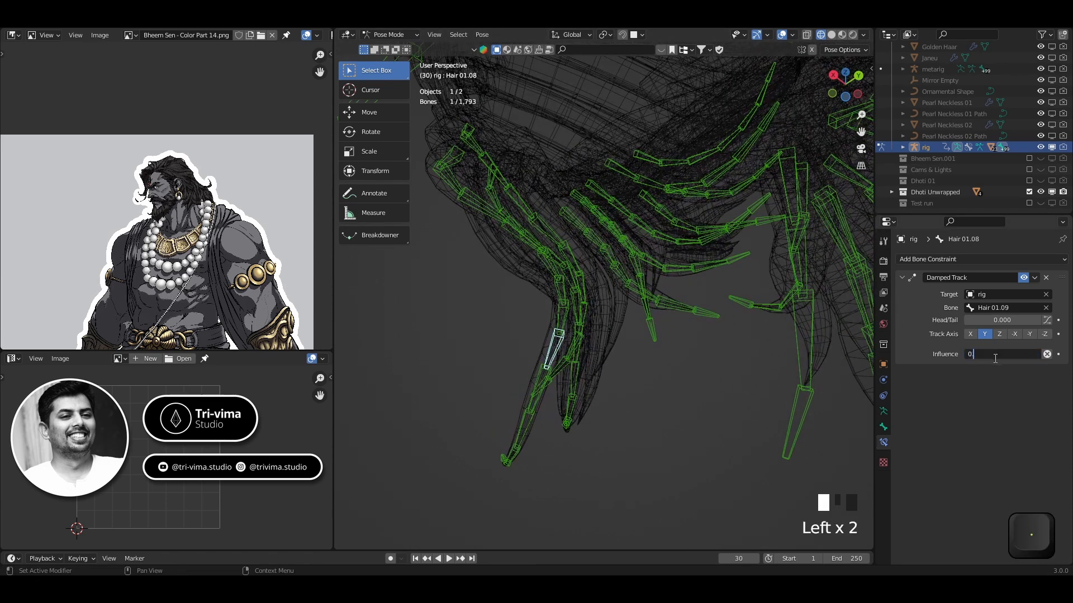
key("Return")
- Continue up the front strand, setting the Damped Track influence of Hair 01.07 and Hair 01.06 to 0.25
middle_click_drag(648, 425, 629, 435)
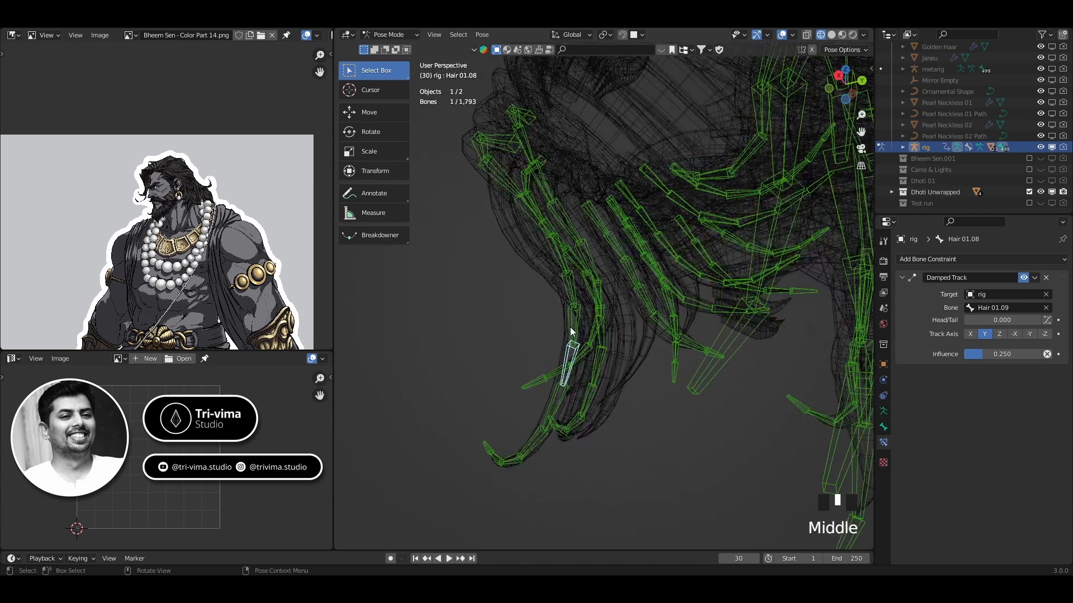
left_click(573, 323)
left_click(985, 355)
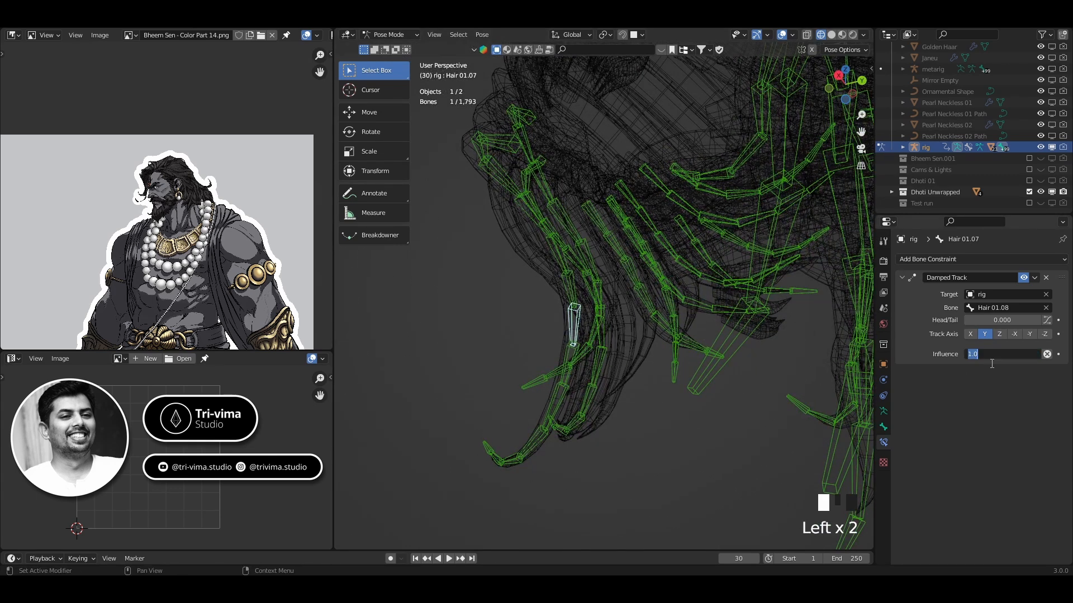
type("0.25")
key("Return")
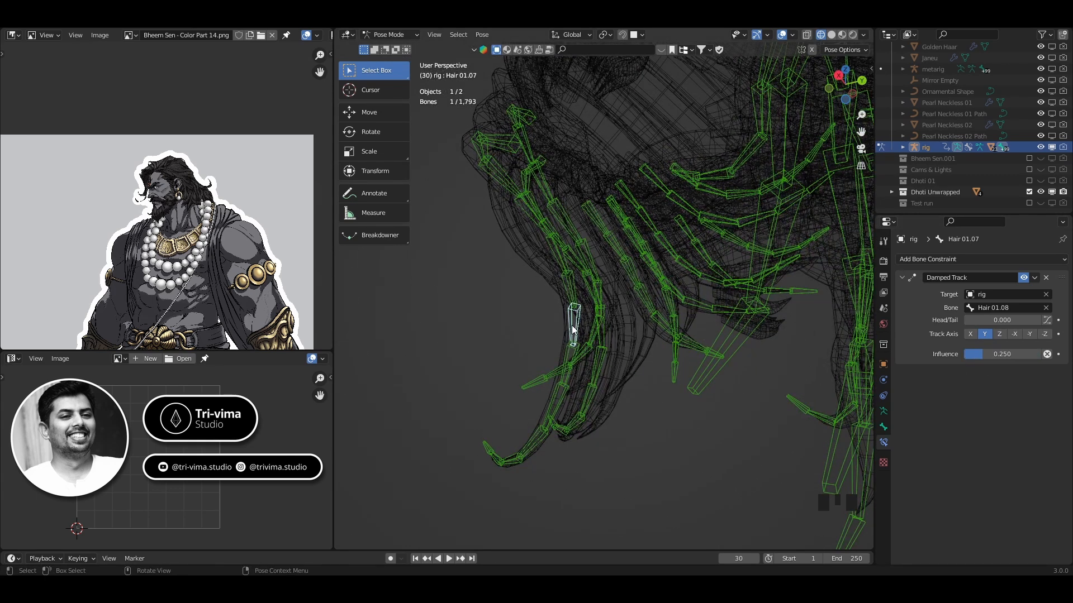
middle_click_drag(581, 327, 574, 336)
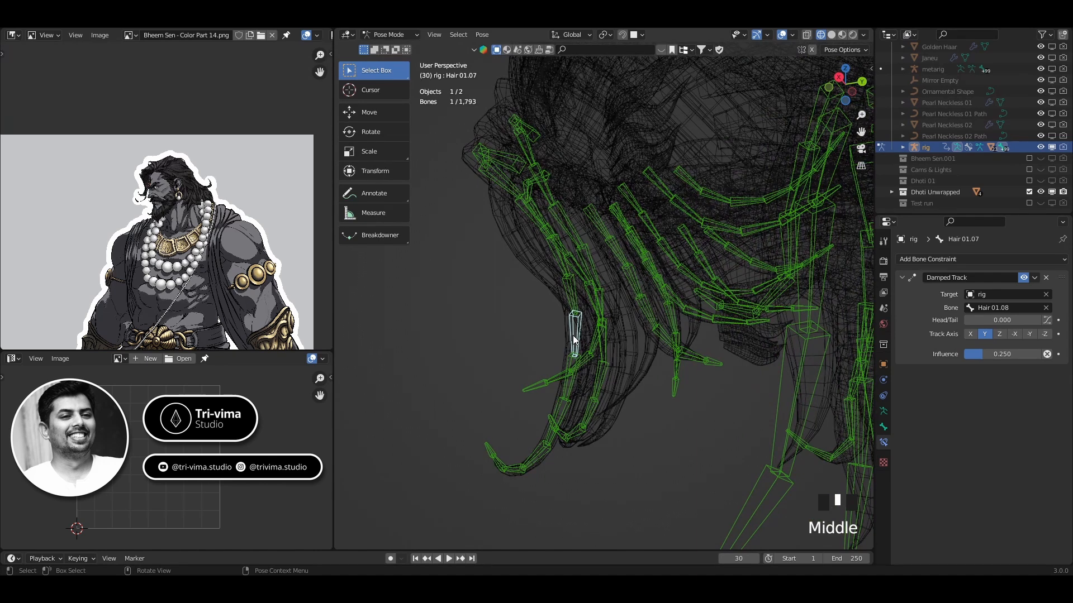
left_click(572, 303)
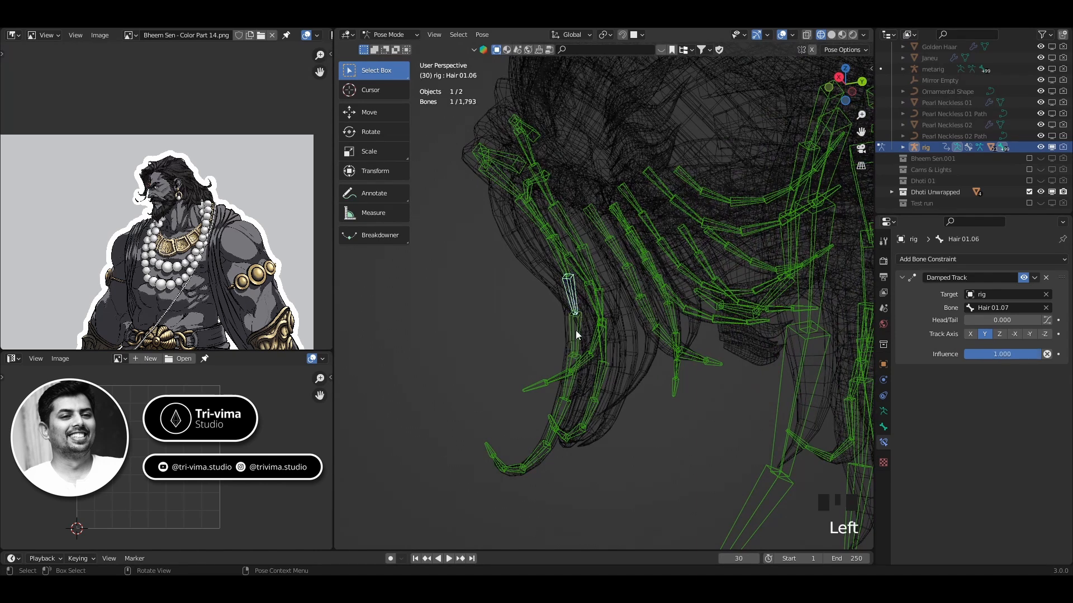
left_click(985, 355)
type("0.25")
key("Return")
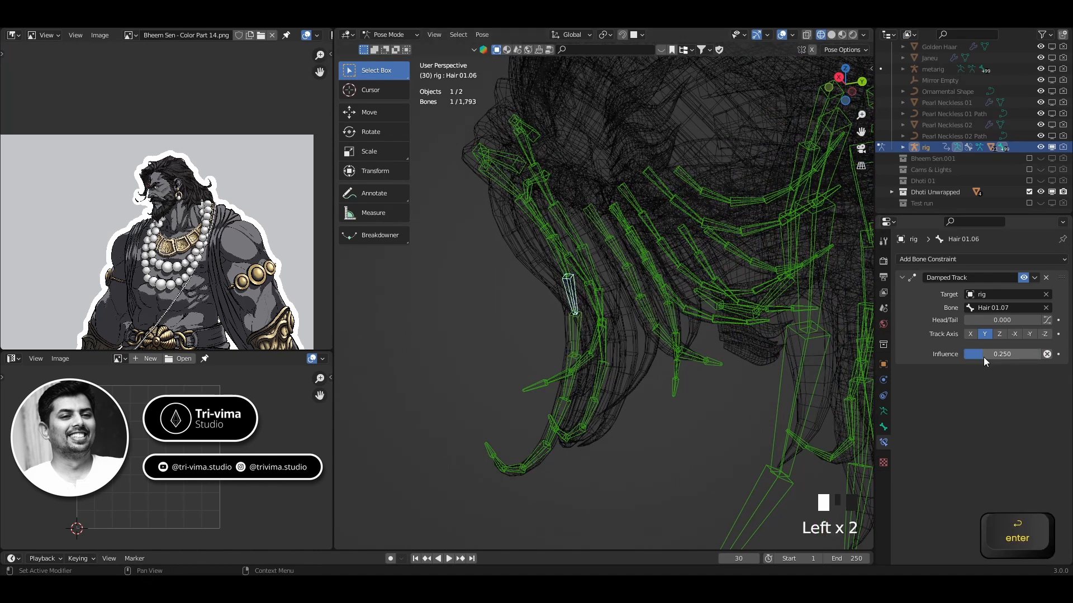
- Check the influence on Hair 01.06, and set the Damped Track influence of Hair 01.05 to 0.25
left_click(557, 267)
scroll(557, 267, "up", 2)
middle_click_drag(557, 268, 595, 334, "shift")
scroll(594, 334, "up", 2)
middle_click_drag(550, 300, 559, 347, "shift")
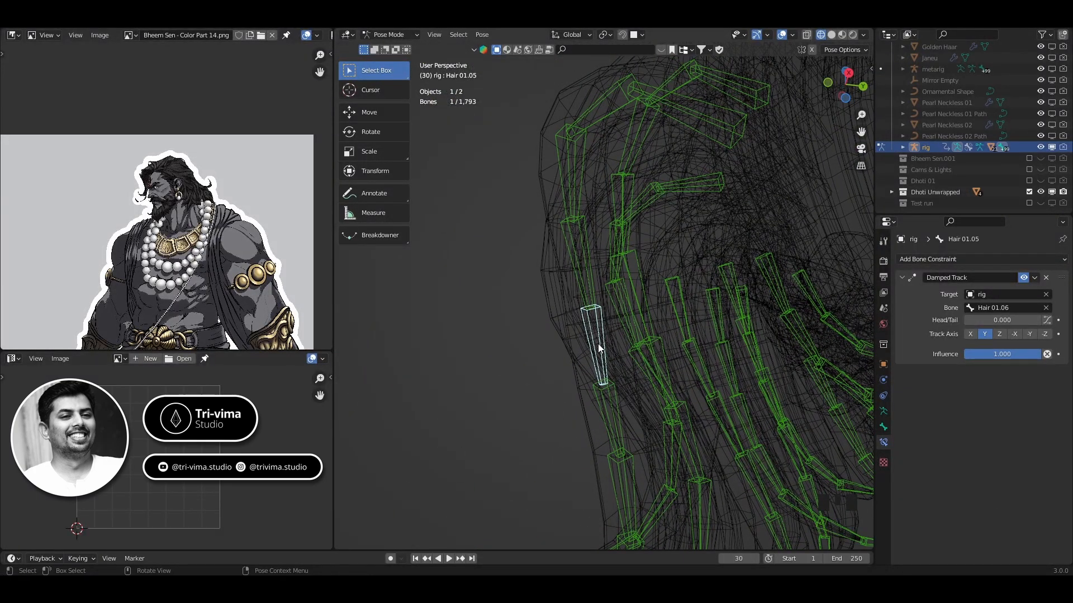
left_click(614, 416)
left_click(983, 355)
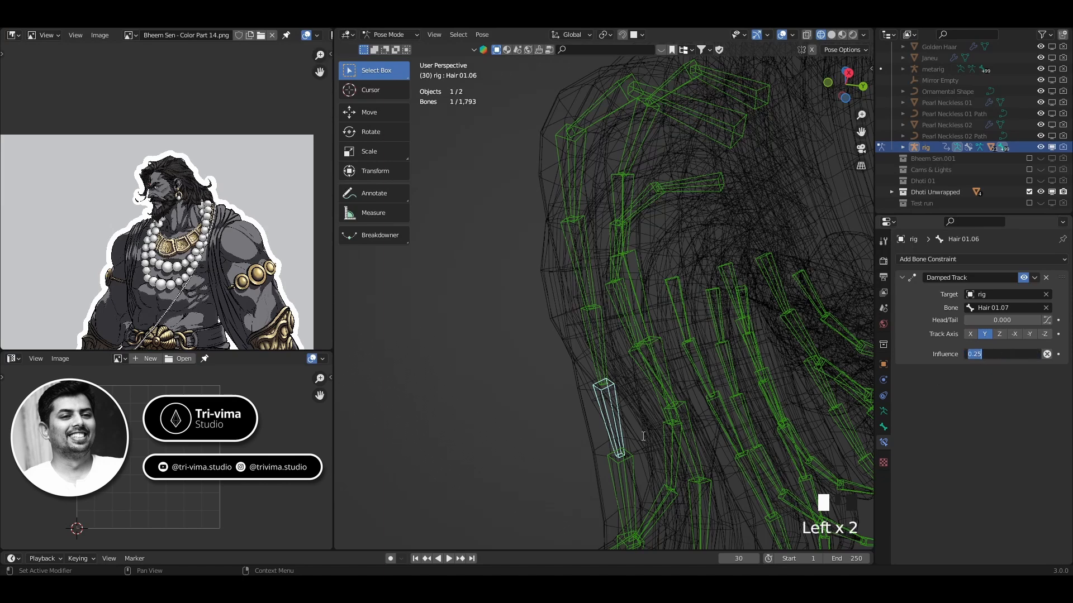
left_click(643, 436)
left_click(595, 353)
left_click(994, 353)
type("0.25")
key("Return")
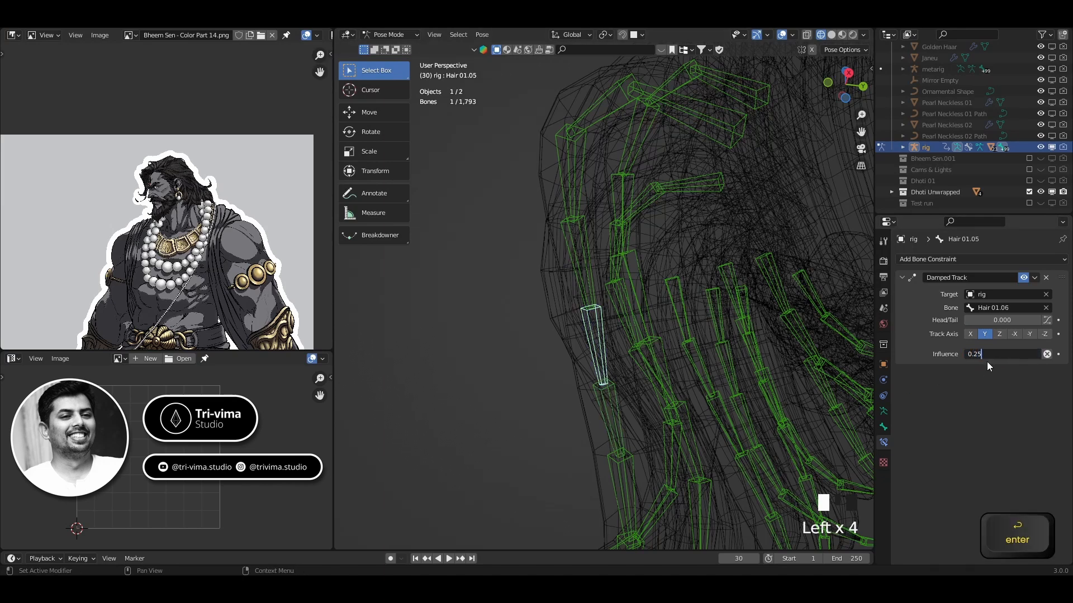
- Set the Damped Track influence of Hair 01.04 and Hair 01.03 to 0.25
left_click(585, 283)
left_click(996, 356)
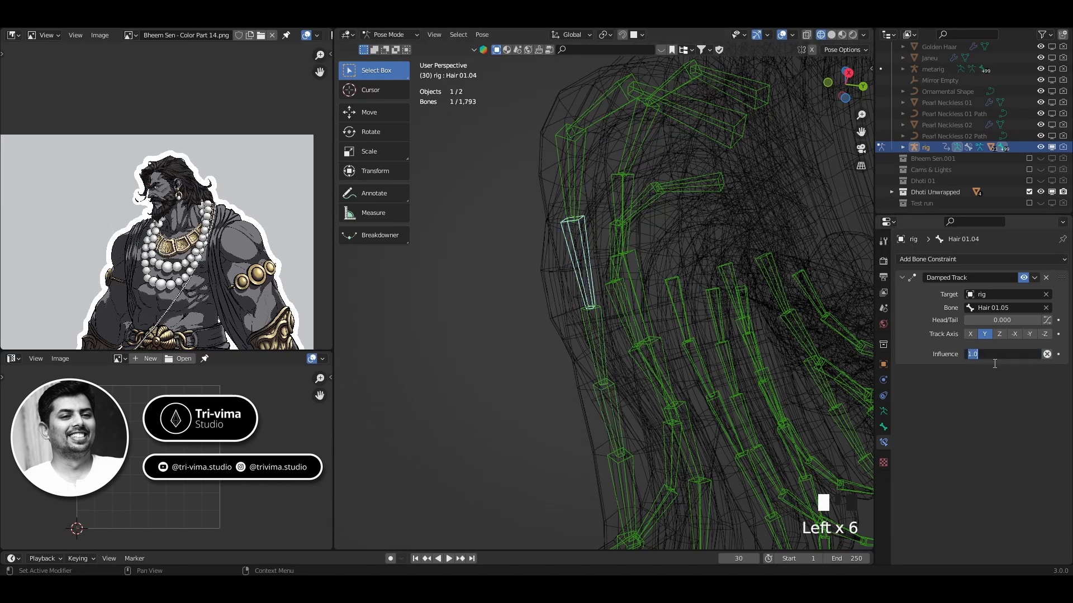
type("0.25")
key("Return")
left_click(563, 193)
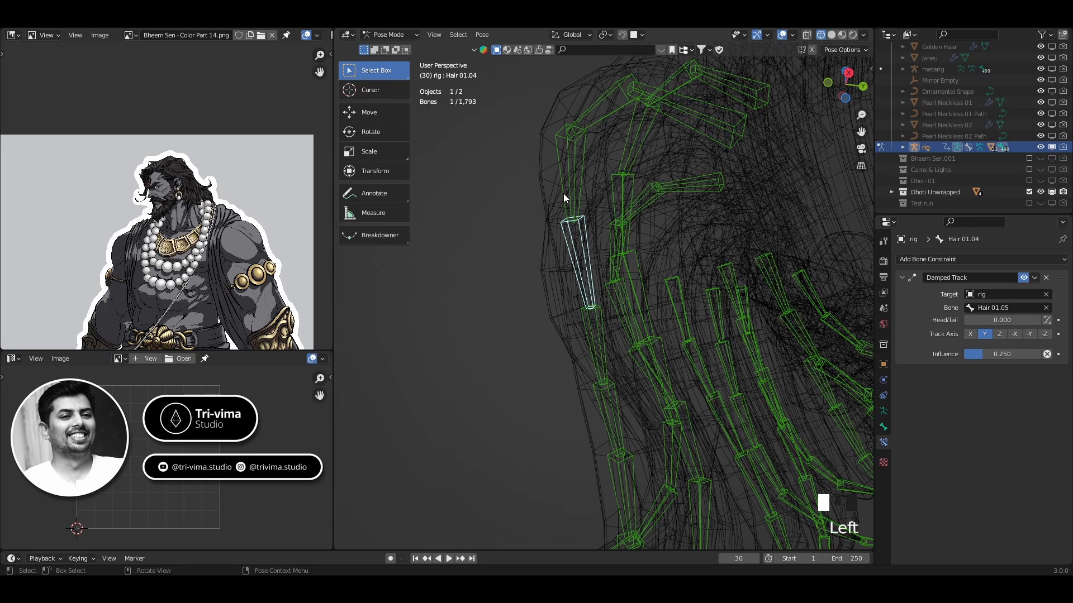
left_click(1006, 353)
type("0.25")
key("Return")
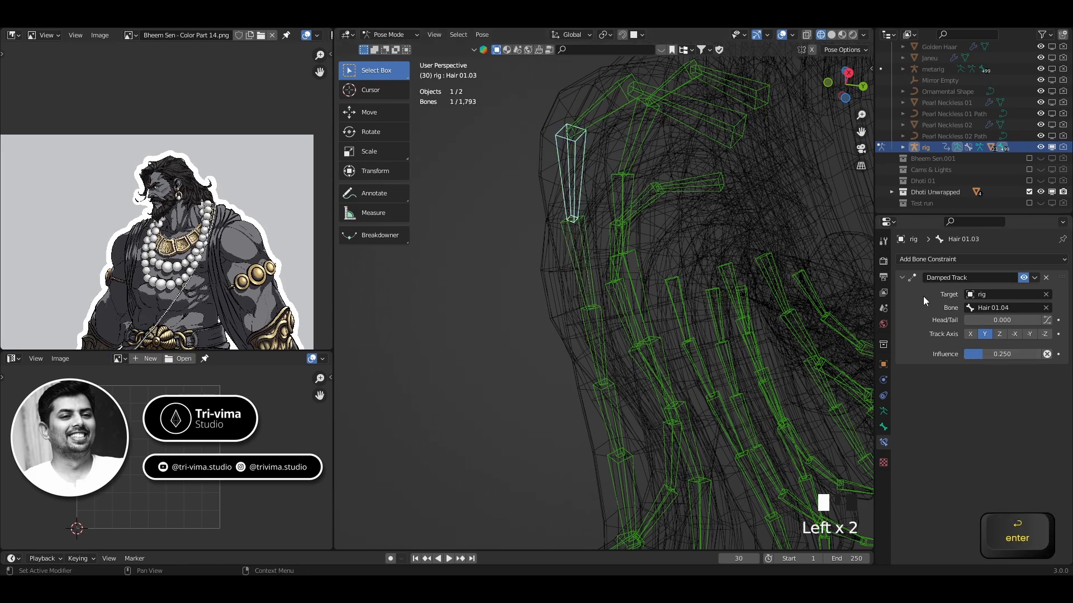
- Set the Damped Track influence of Hair 01.02, near the root of the front strand, to 0.25
left_click(592, 105)
middle_click_drag(591, 173, 575, 233, "shift")
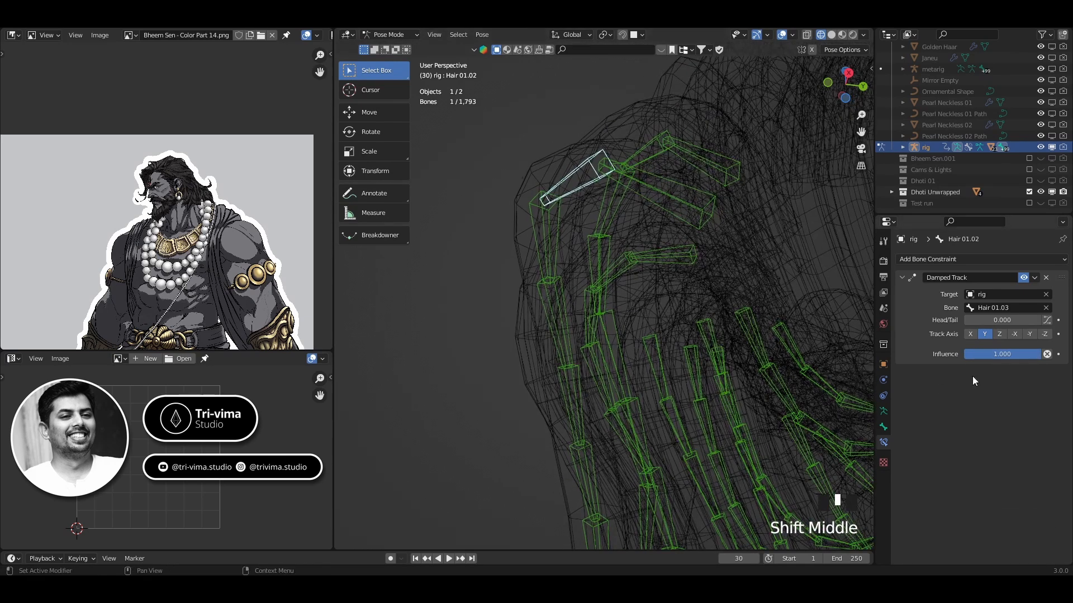
left_click(991, 356)
type("0.25")
key("Return")
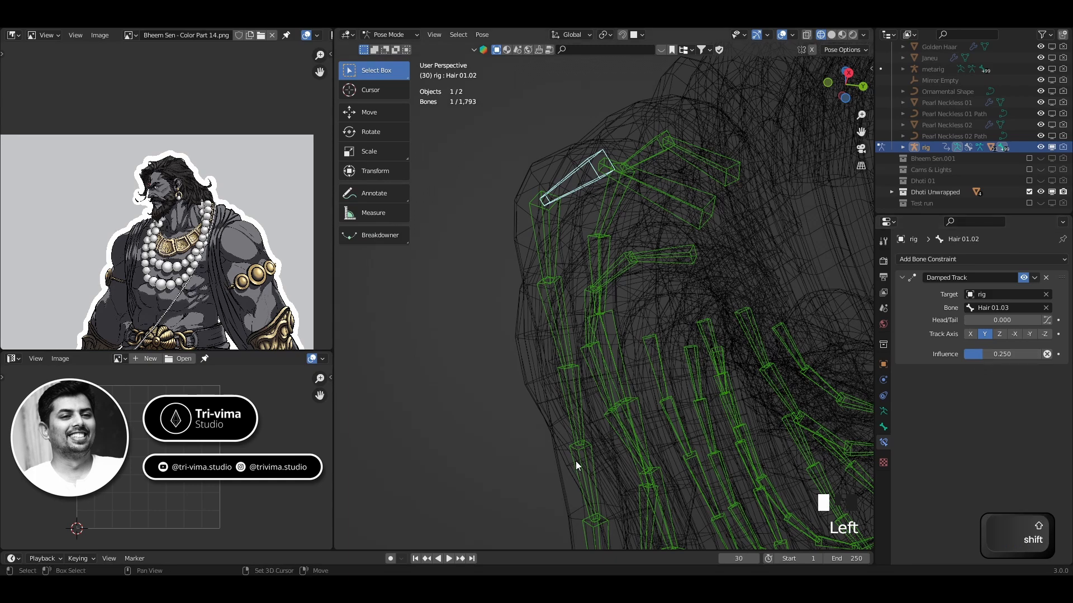
- At the tip of the Hair 43 strand, set the Damped Track influence of Hair 43.11 to 0.25
middle_click_drag(575, 461, 464, 518, "shift")
scroll(502, 471, "down", 1)
middle_click_drag(533, 453, 495, 410)
left_click(495, 410)
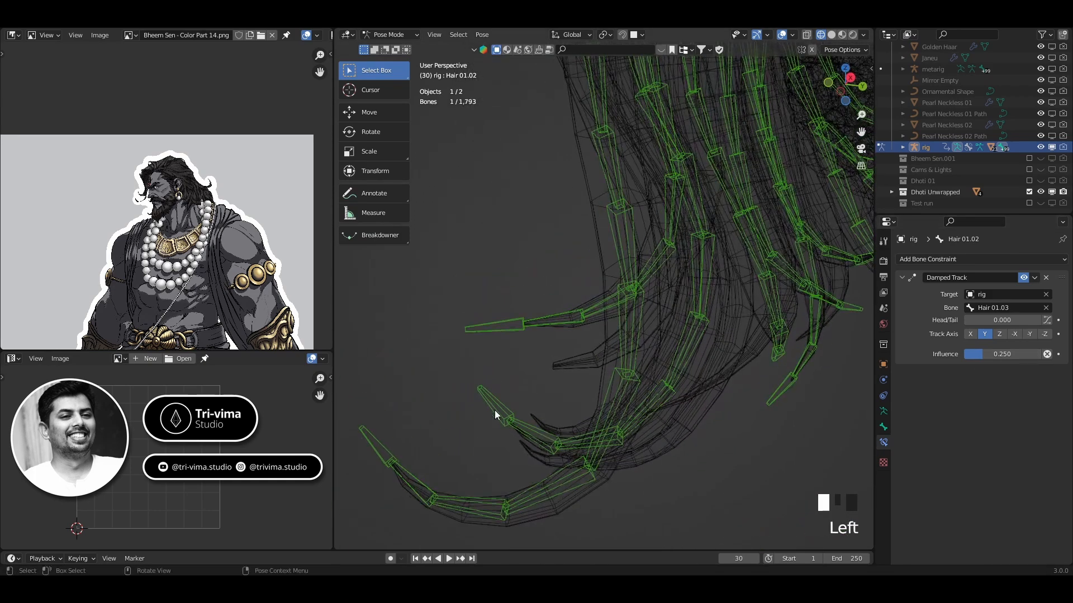
left_click(531, 434, "shift")
left_click(999, 353)
type("0.25")
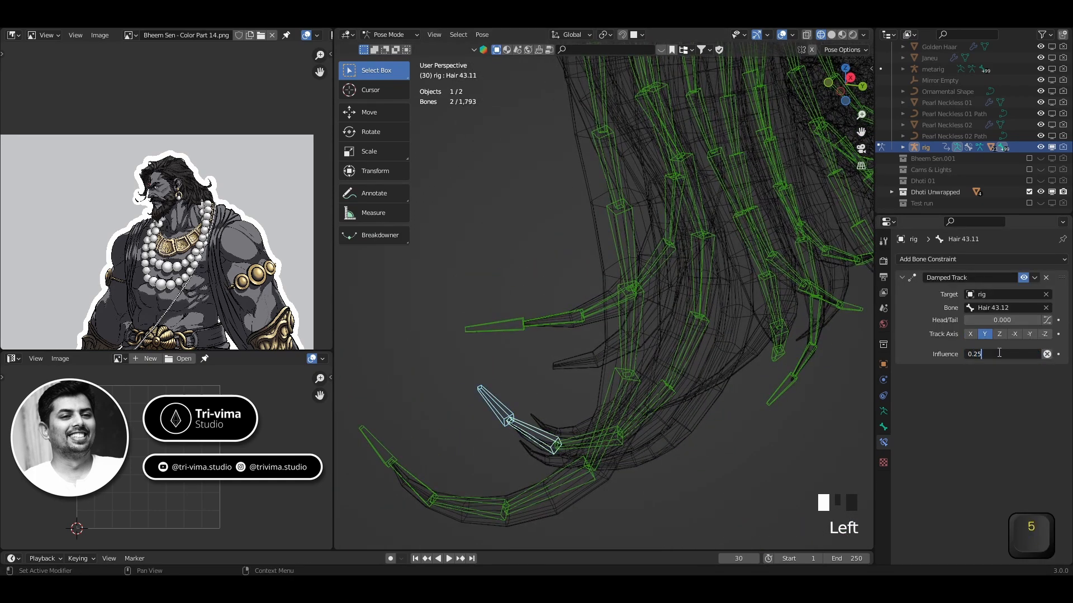
key("Return")
- Set the Damped Track influence of Hair 43.10 and Hair 43.09 to 0.25
left_click(538, 443)
left_click(575, 447, "shift")
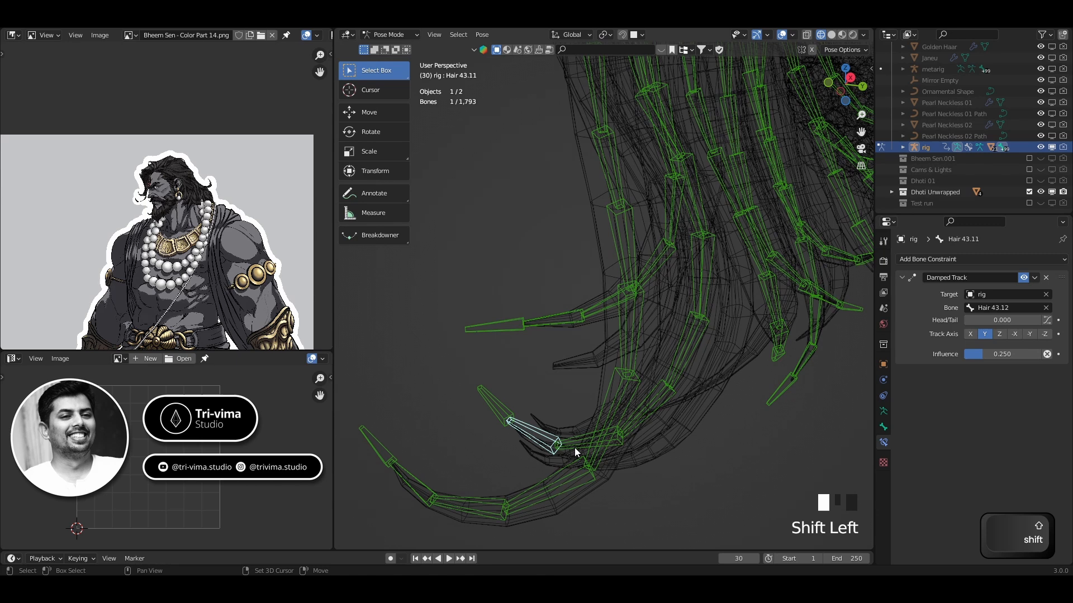
left_click(986, 359)
type("0.25")
key("Return")
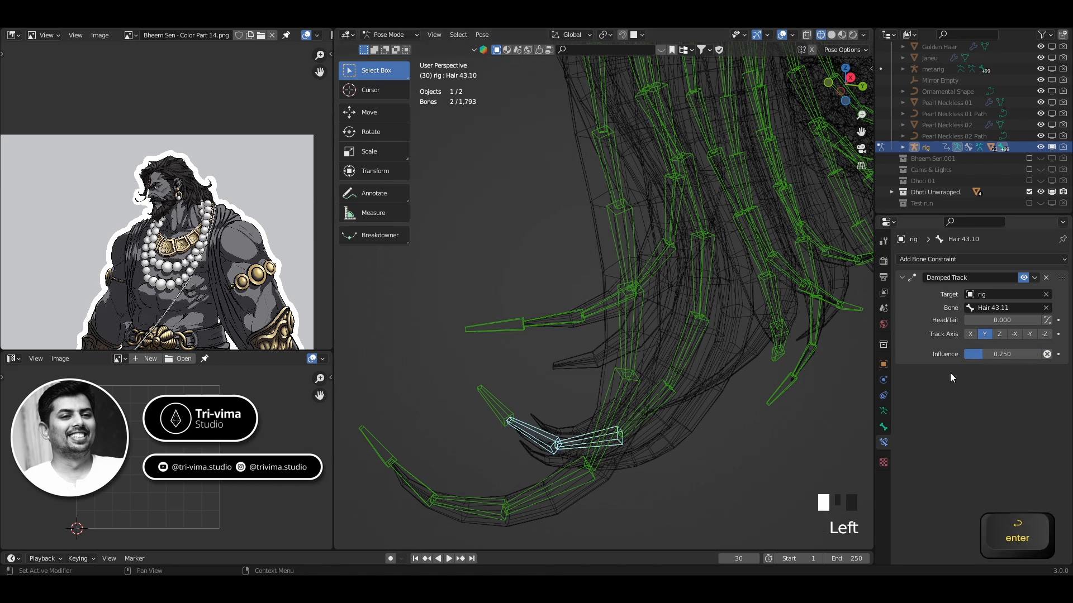
left_click(581, 440)
left_click(642, 411, "shift")
left_click(1012, 354)
type("0.")
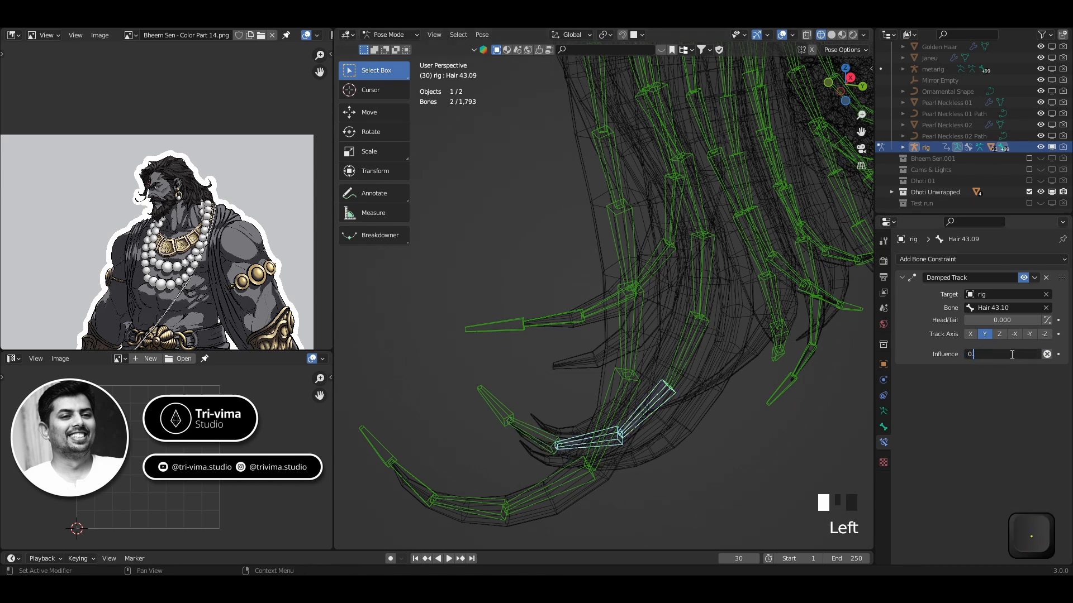
key("Return")
- Set the Damped Track influence of Hair 43.08 and Hair 43.07 to 0.25
left_click(667, 373)
left_click(674, 366, "shift")
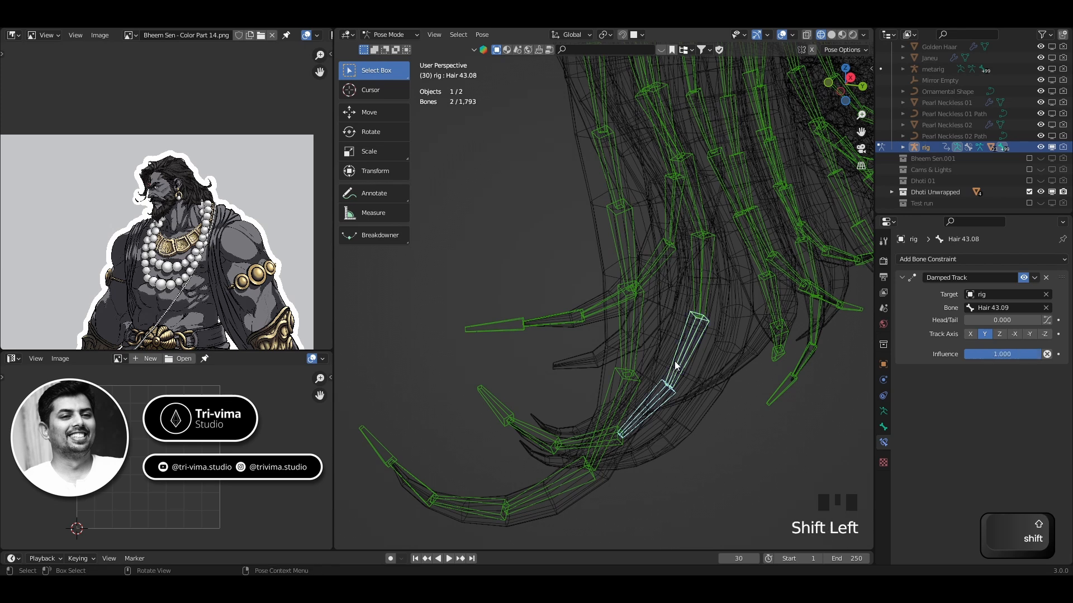
left_click(984, 355)
type("0.25")
key("Return")
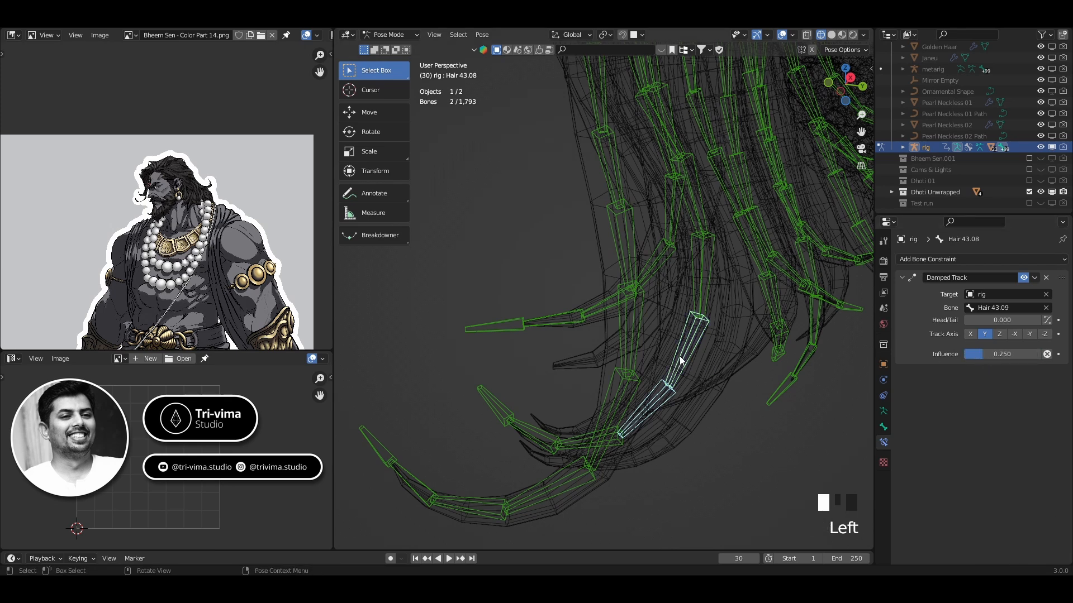
left_click(680, 360)
left_click(699, 283, "shift")
left_click(1001, 354)
type("0.2")
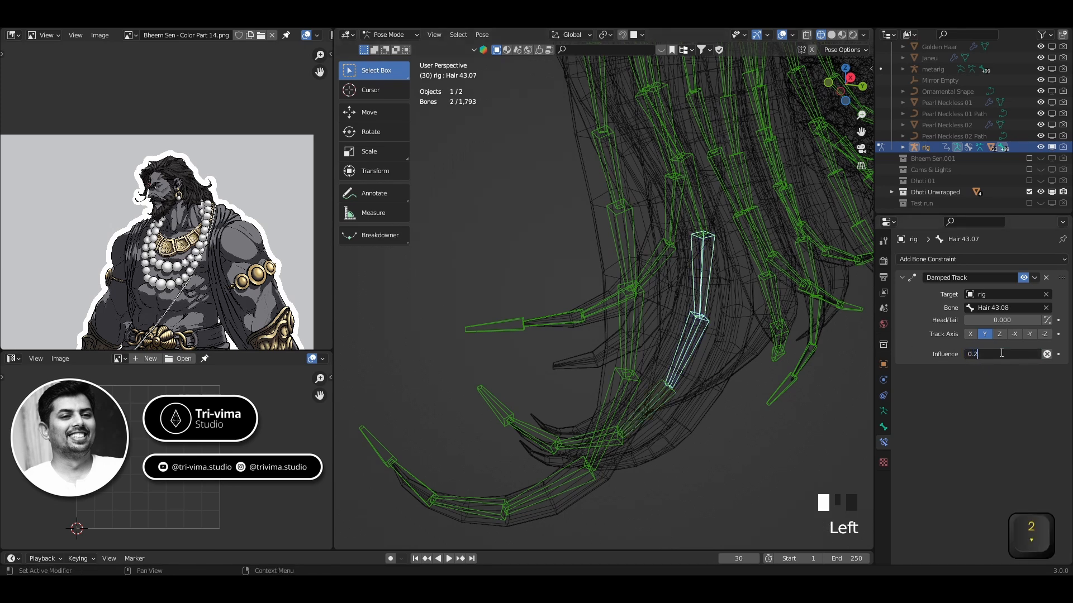
type("5")
key("Return")
- Select Hair 43.06 along with Hair 43.07 and set its Damped Track influence to 0.25
left_click(703, 276)
left_click(684, 190, "shift")
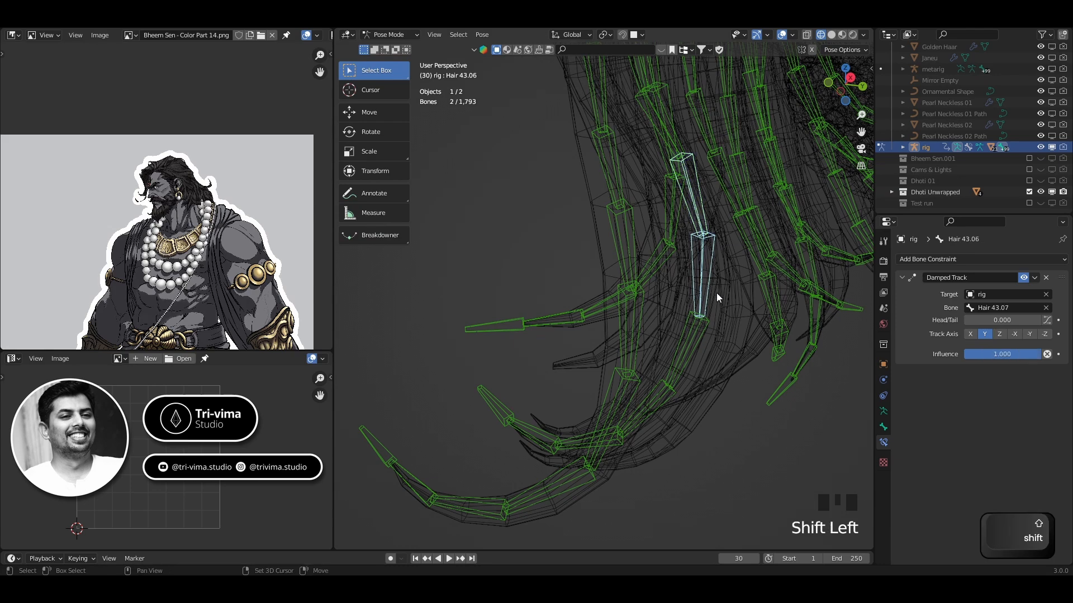
middle_click_drag(716, 293, 550, 380, "shift")
left_click(1005, 354)
type("0.")
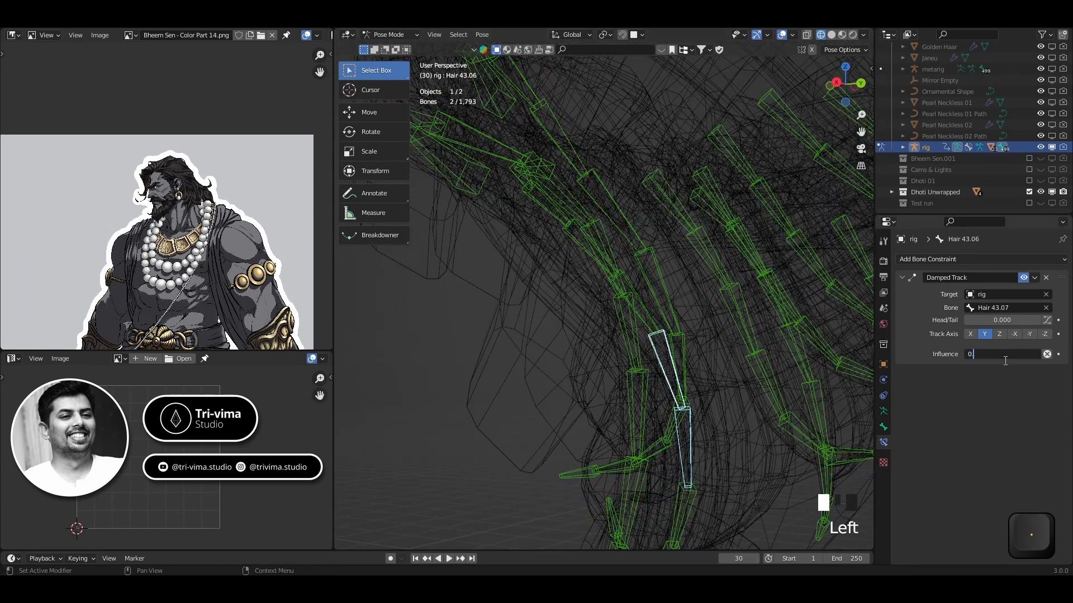
type("250")
key("Return")
- Pick Hair 43.05 among the overlapping strands and set its Damped Track influence to 0.25
middle_click_drag(557, 394, 666, 310, "shift")
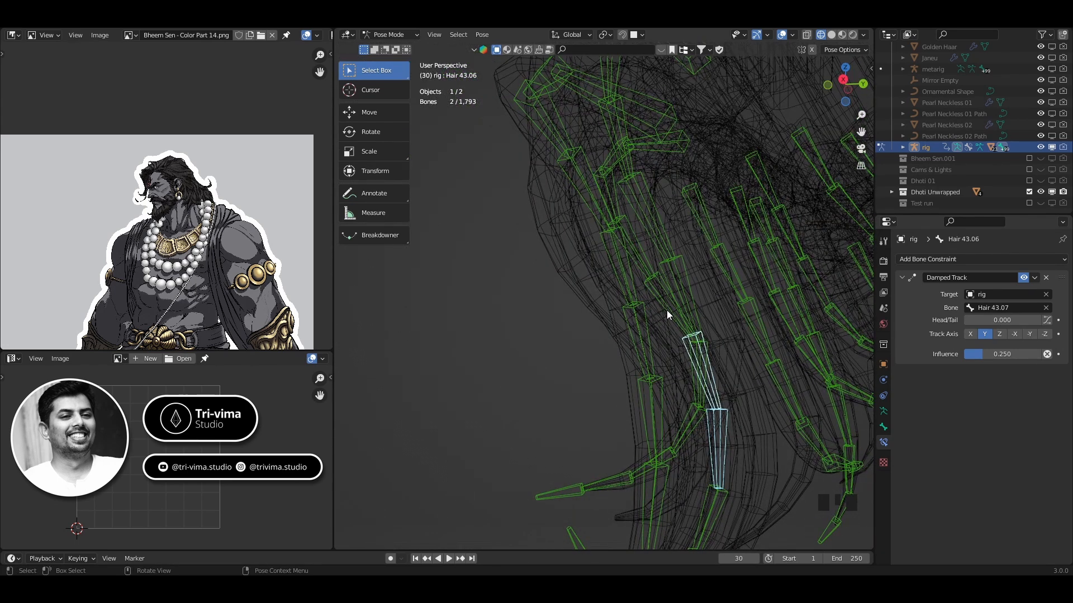
left_click(666, 310)
left_click(717, 394)
left_click(720, 441)
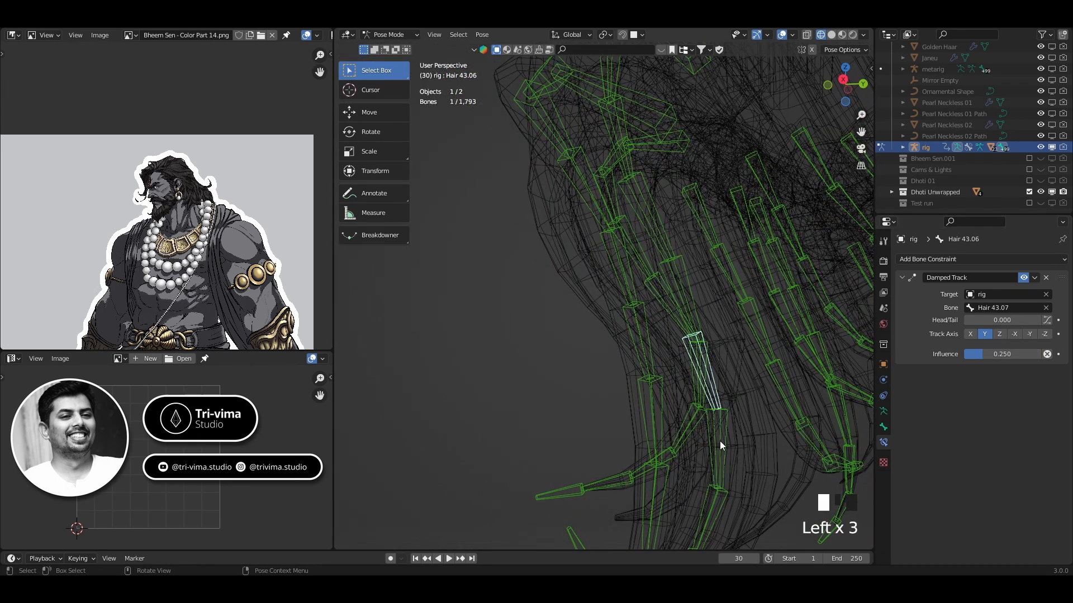
left_click(716, 394)
left_click(665, 312)
left_click(982, 356)
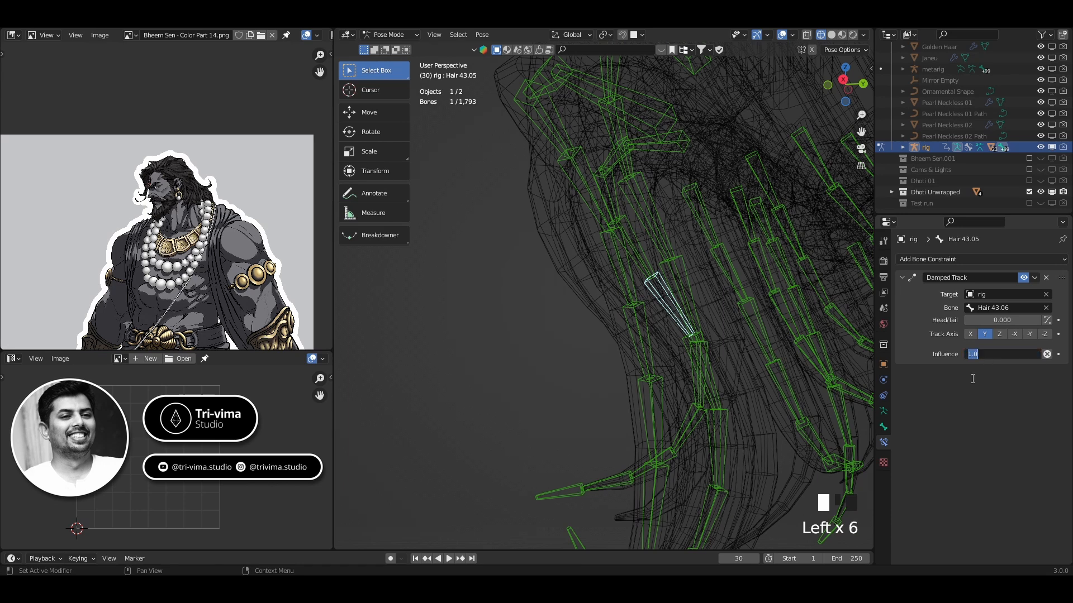
type("0.250")
key("Return")
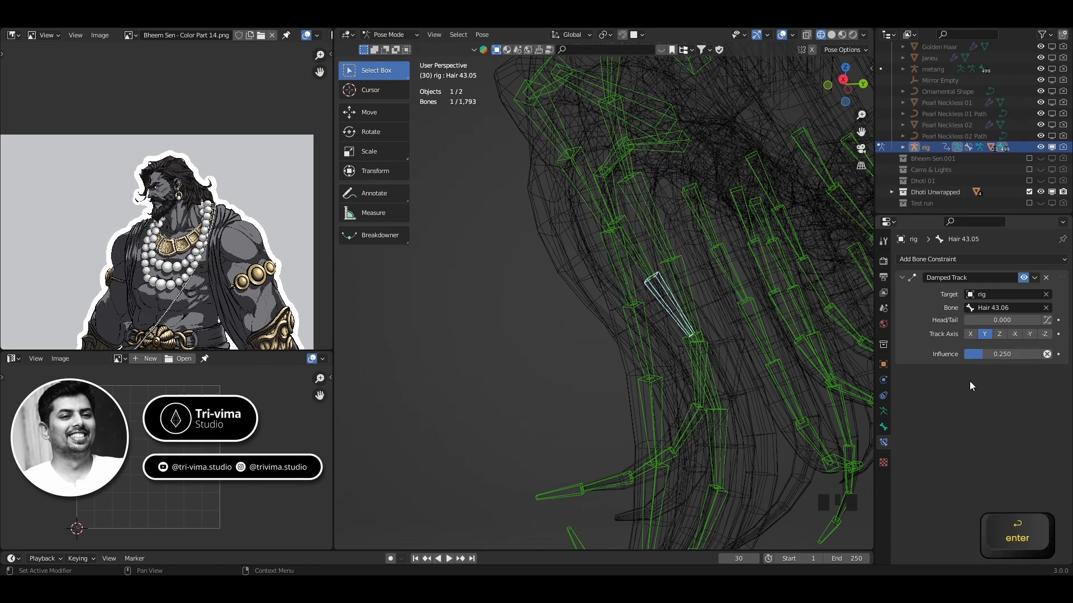
- Select Hair 43.04 on its own and set its Damped Track influence to 0.25
left_click(687, 298, "shift")
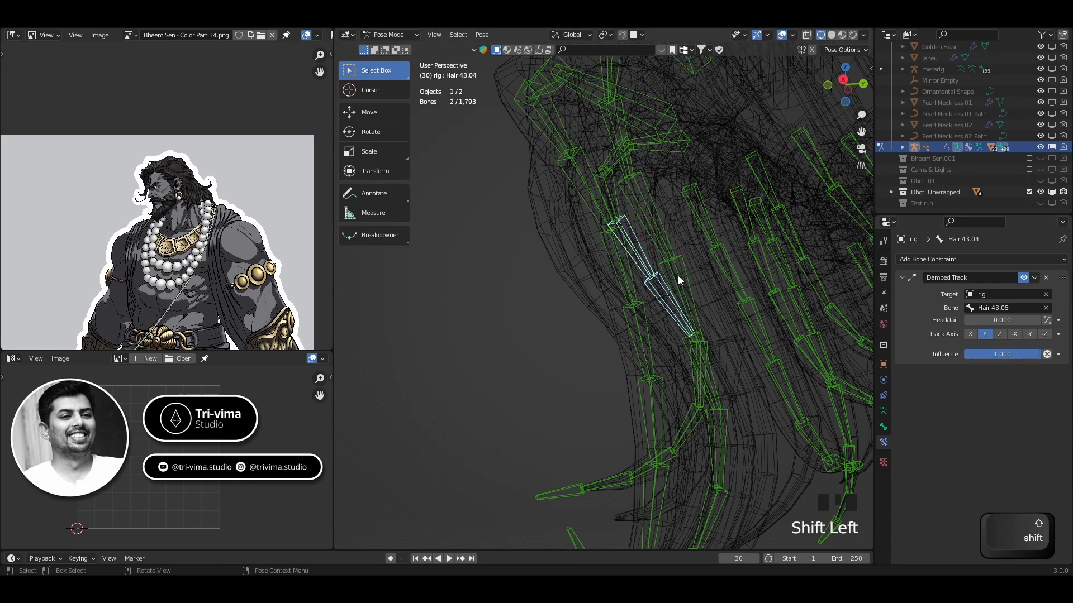
left_click(678, 276)
left_click(986, 356)
type("0.25")
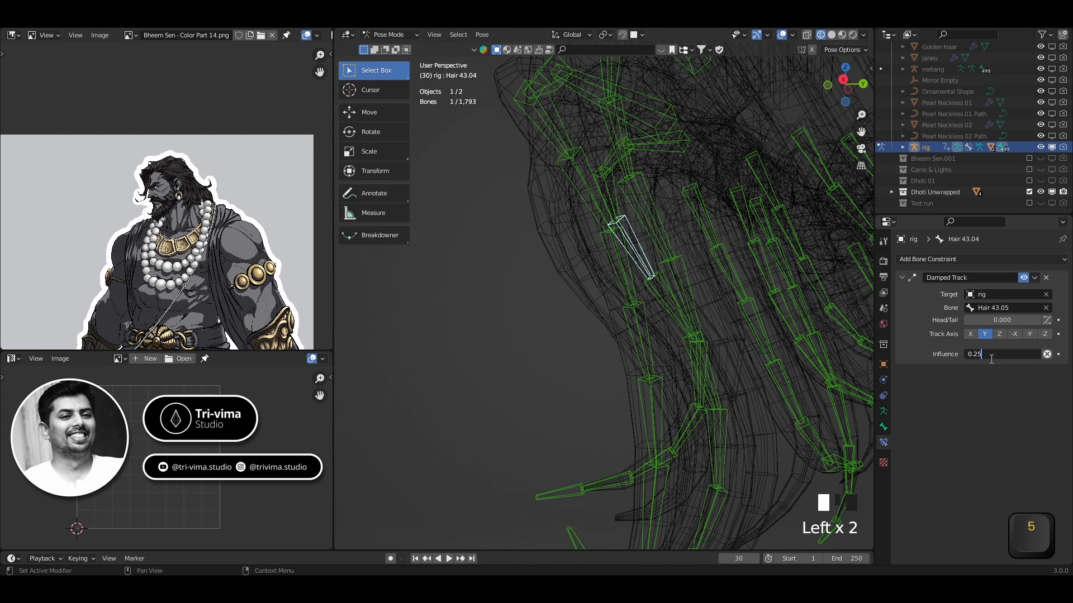
key("Return")
middle_click_drag(614, 285, 588, 231)
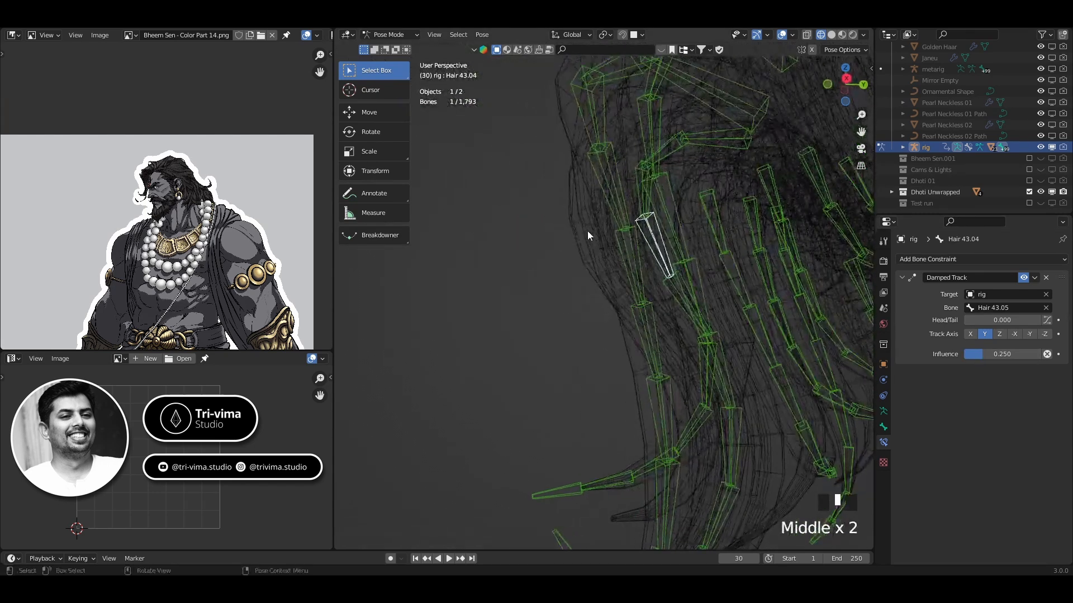
- Set the Damped Track influence of bones Hair 43.03 and Hair 43.02 to 0.25
left_click(637, 203)
left_click(995, 355)
type("0.25")
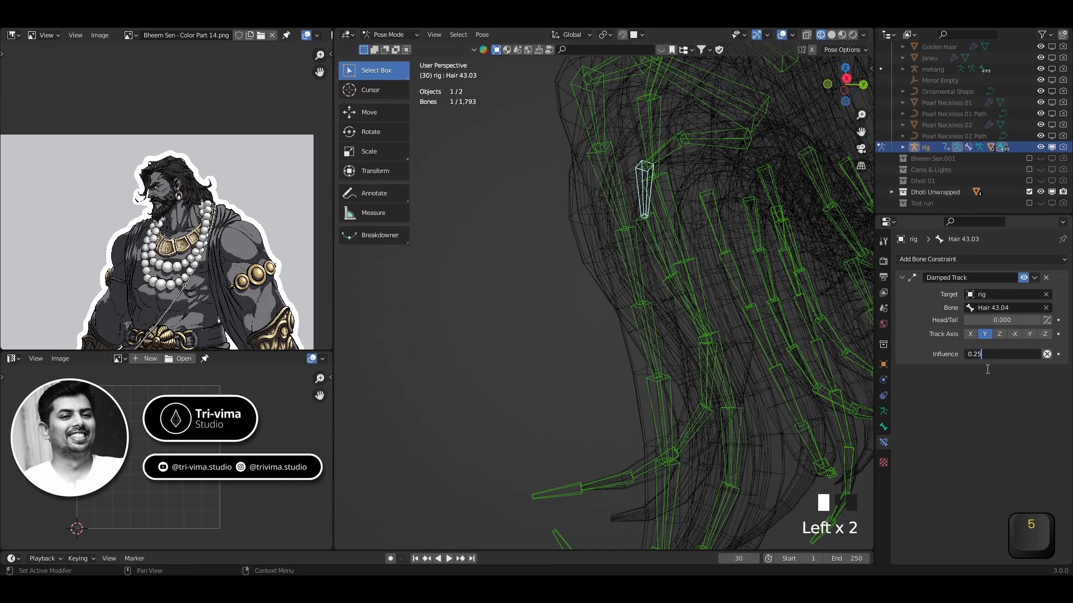
key("Return")
left_click(673, 160)
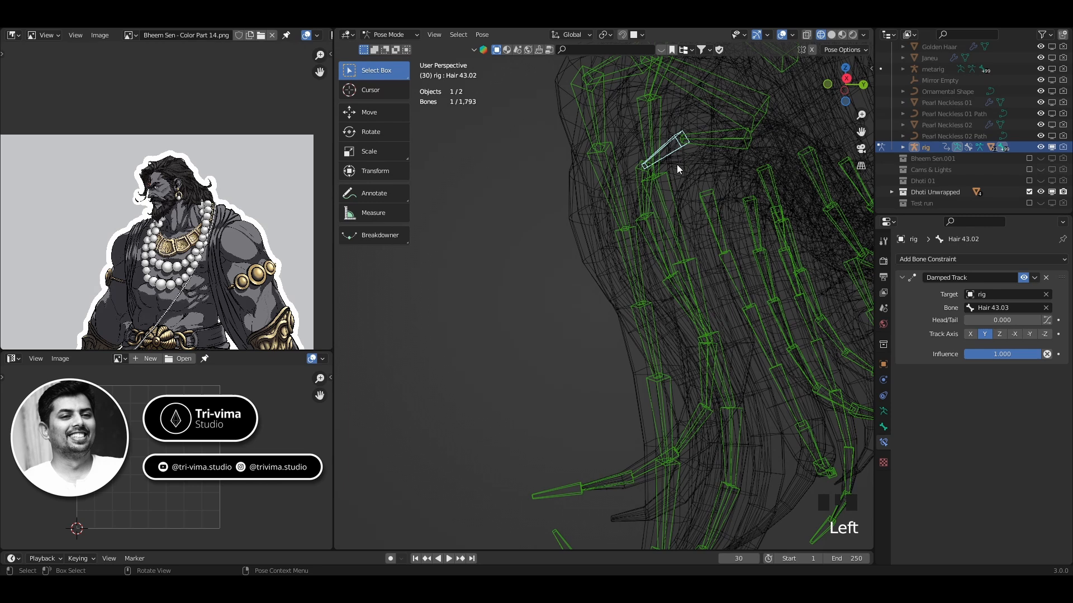
left_click(980, 354)
type("0.25")
key("Return")
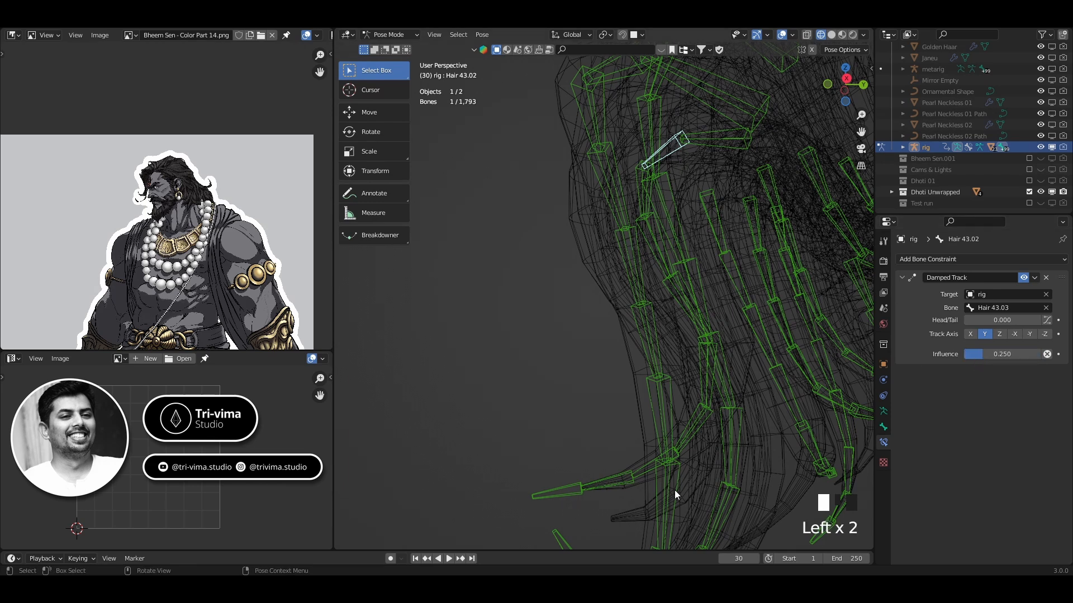
- Select bone Hair02.010 near the tip of the neighbouring strand and set its Damped Track influence to 0.25
middle_click_drag(675, 490, 546, 480, "shift")
left_click(545, 480)
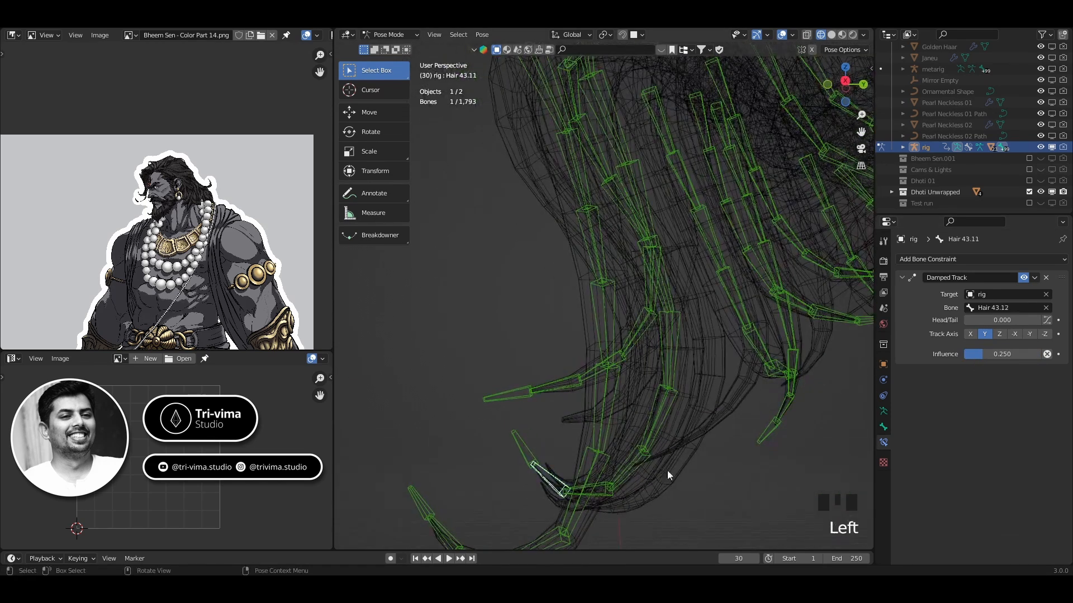
left_click(534, 394)
left_click(987, 356)
type("0.250")
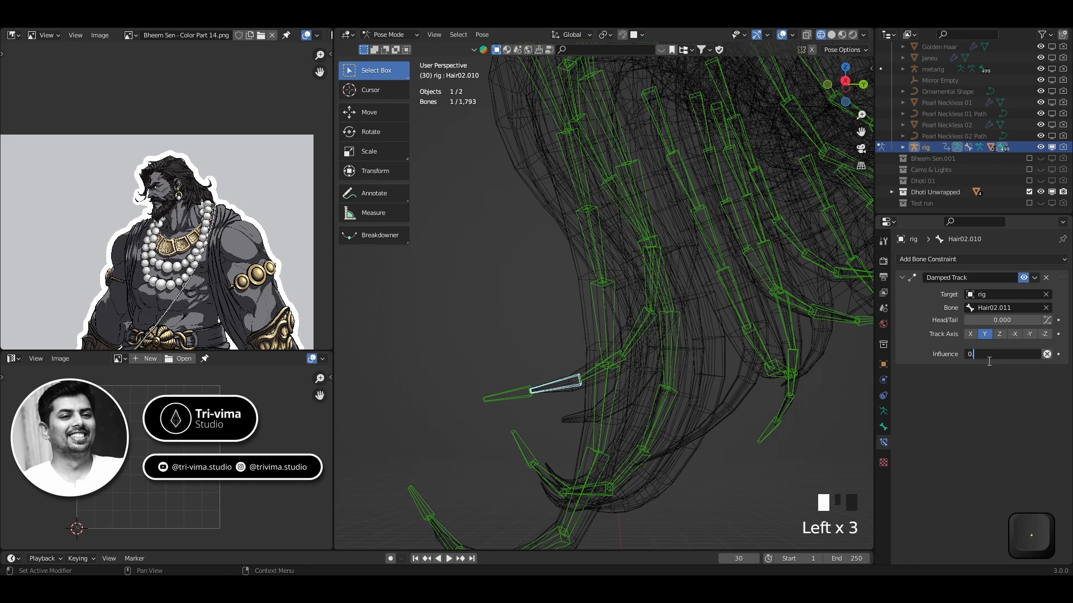
key("Return")
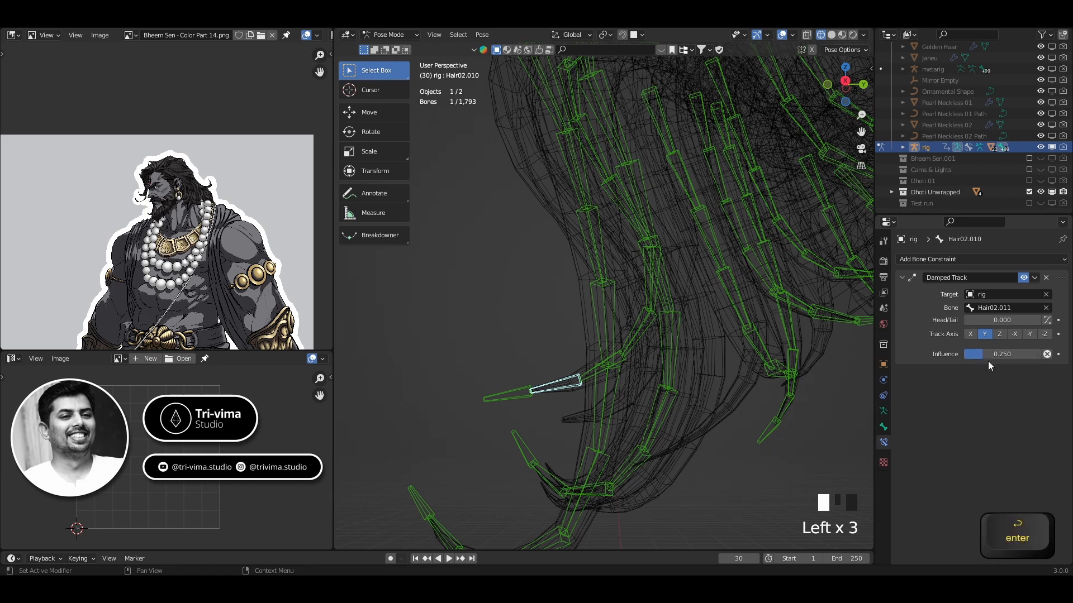
- Select bone Hair02.09 on its own and set its Damped Track influence to 0.25
left_click(587, 377)
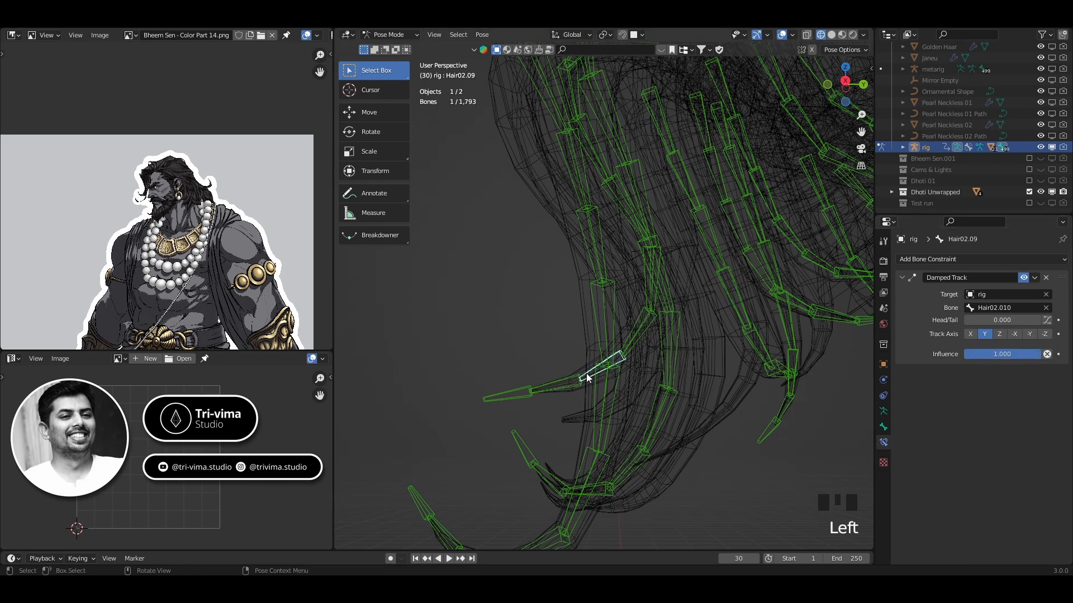
left_click(551, 386)
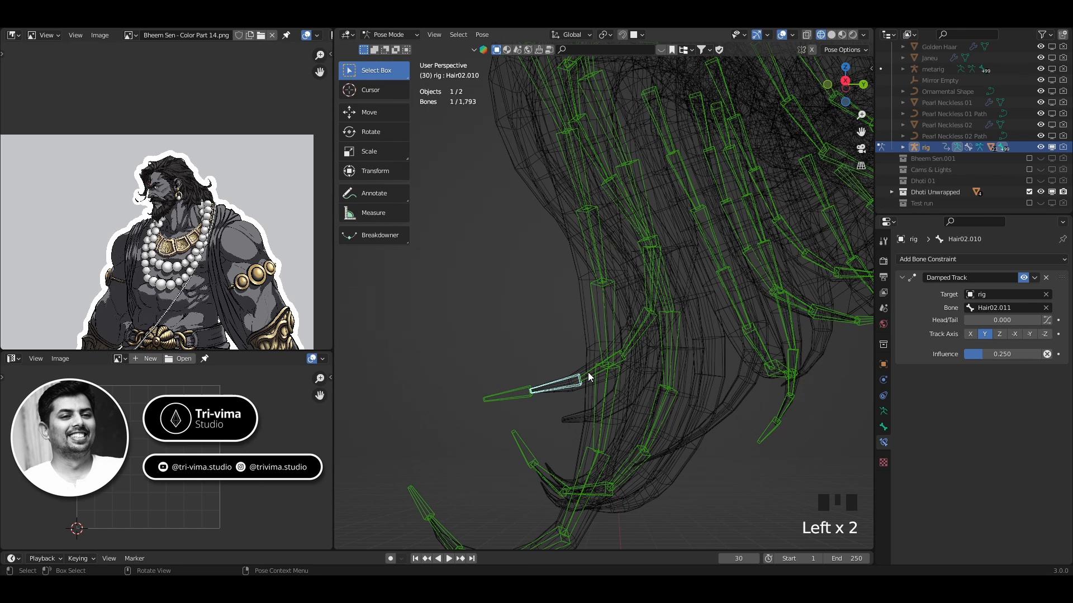
left_click(588, 374, "shift")
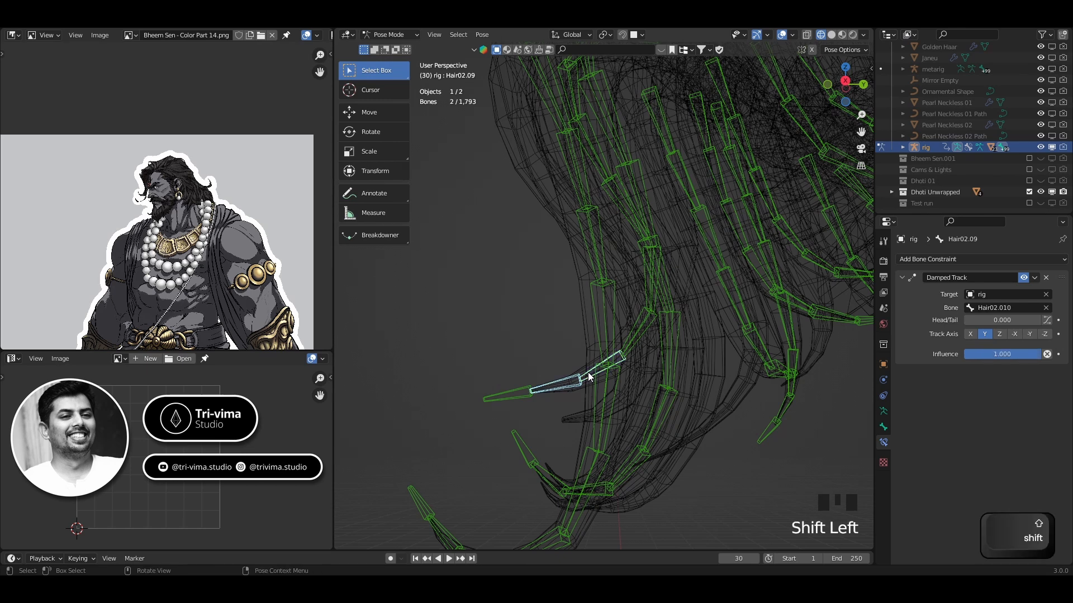
left_click(589, 375)
left_click(990, 357)
type("0.25")
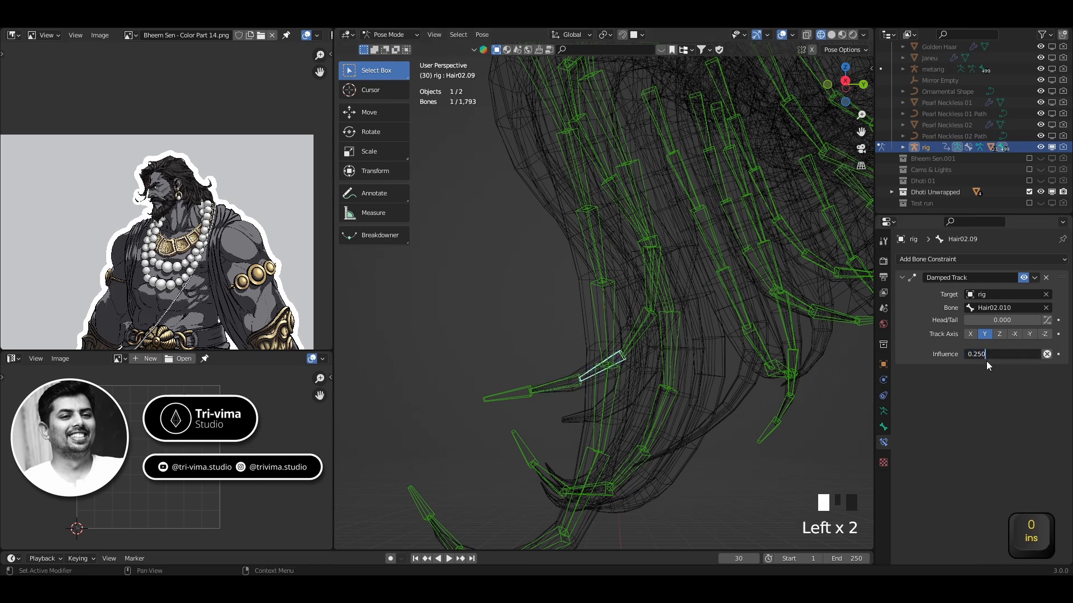
key("Return")
- Set the Damped Track influence of bones Hair02.08 and Hair02.07 to 0.25
left_click(633, 340)
left_click(1007, 355)
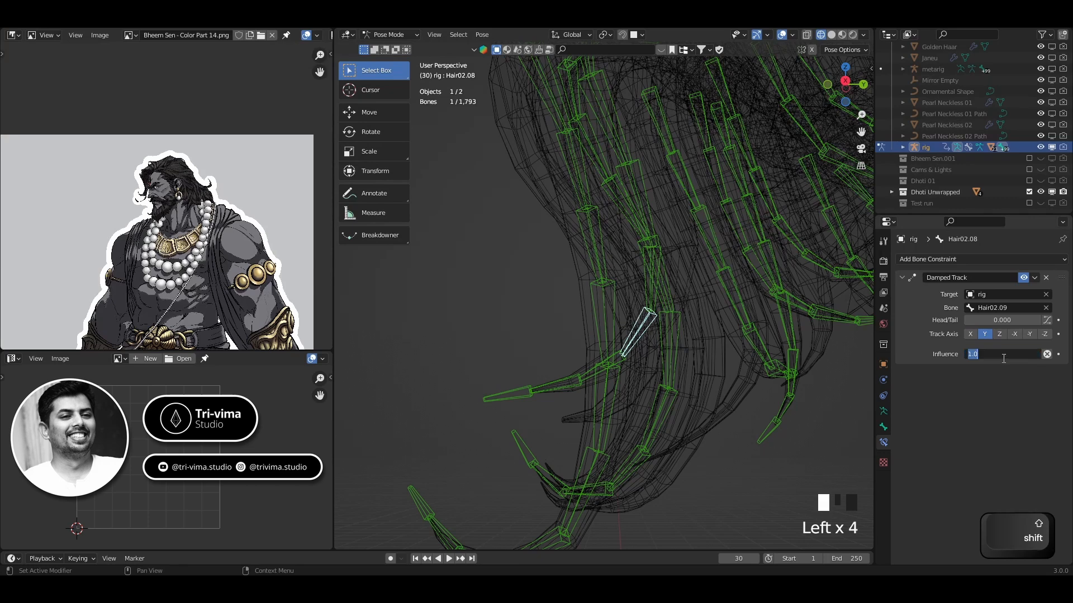
type("0.25")
key("Return")
left_click(651, 279)
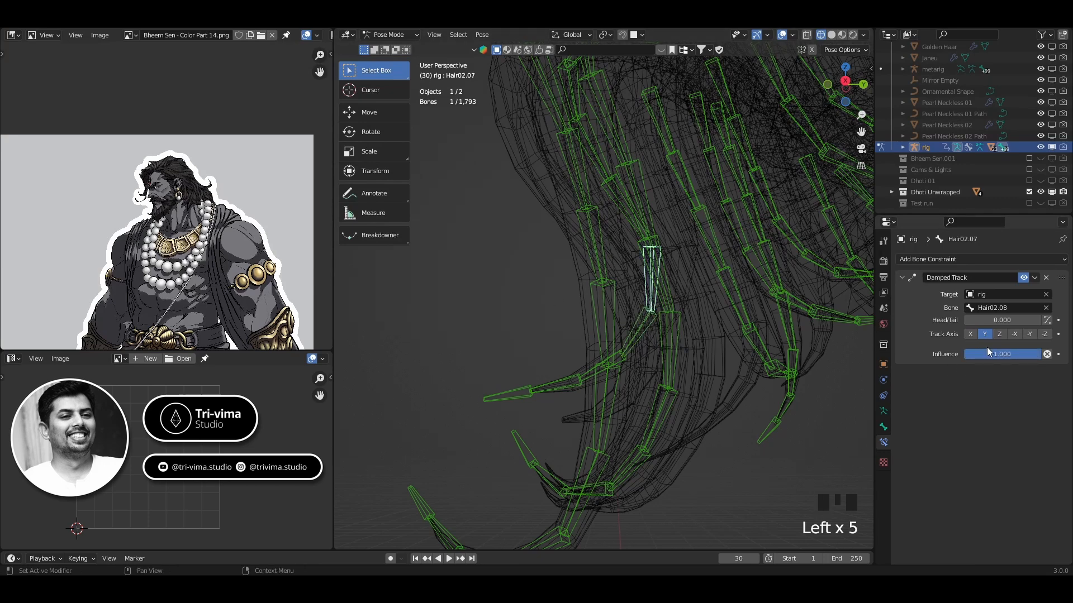
left_click(986, 355)
type("0.25")
key("Return")
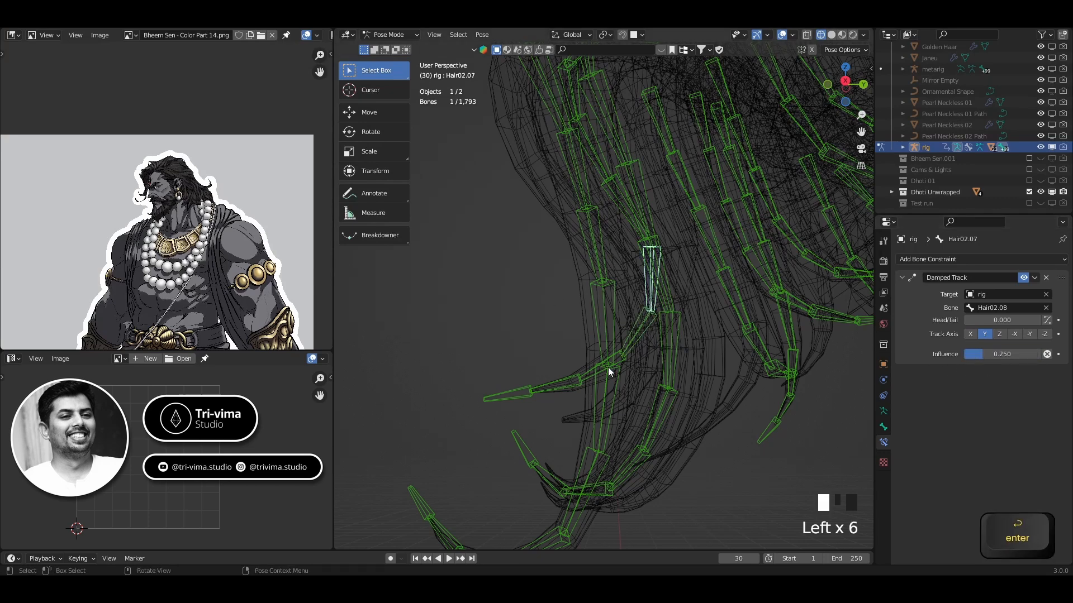
- Set the Damped Track influence of bones Hair02.06 and Hair02.05 to 0.25
middle_click_drag(608, 367, 557, 339)
left_click(598, 233)
left_click(982, 354)
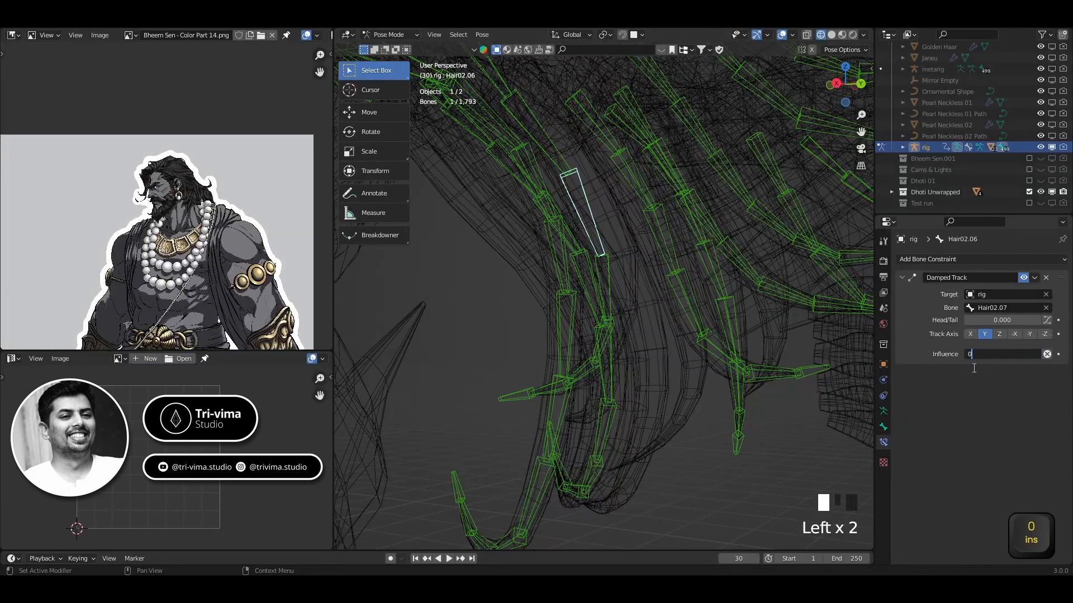
type("0.25")
key("Return")
left_click(536, 134)
left_click(982, 354)
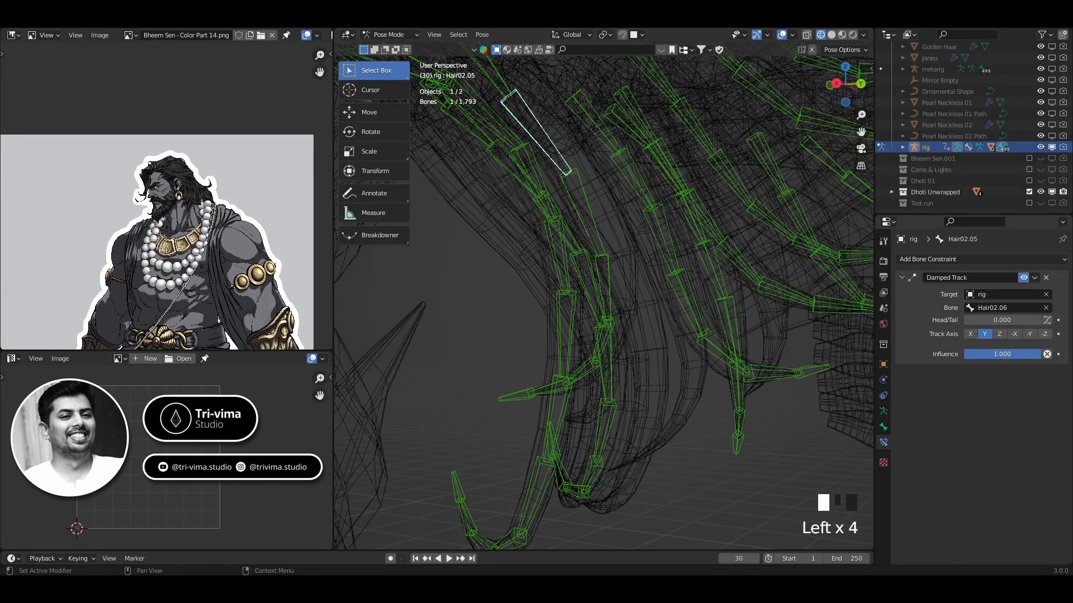
type("0.25")
key("Return")
- Set the Damped Track influence of bones Hair02.04 and Hair02.03 to 0.25
middle_click_drag(481, 74, 569, 237, "shift")
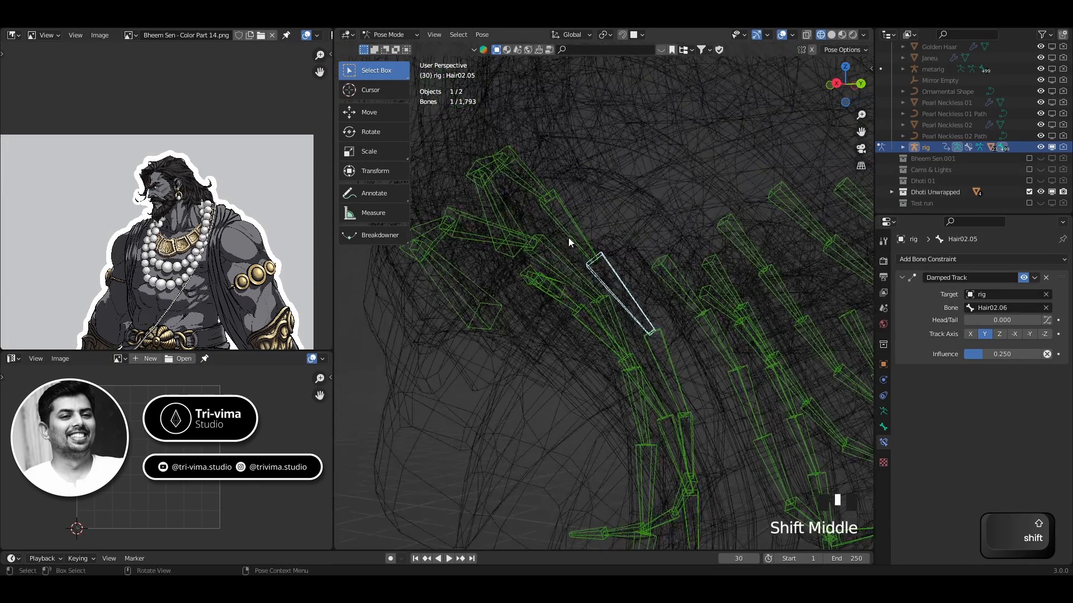
left_click(576, 234)
left_click(1004, 353)
type("0")
key("Return")
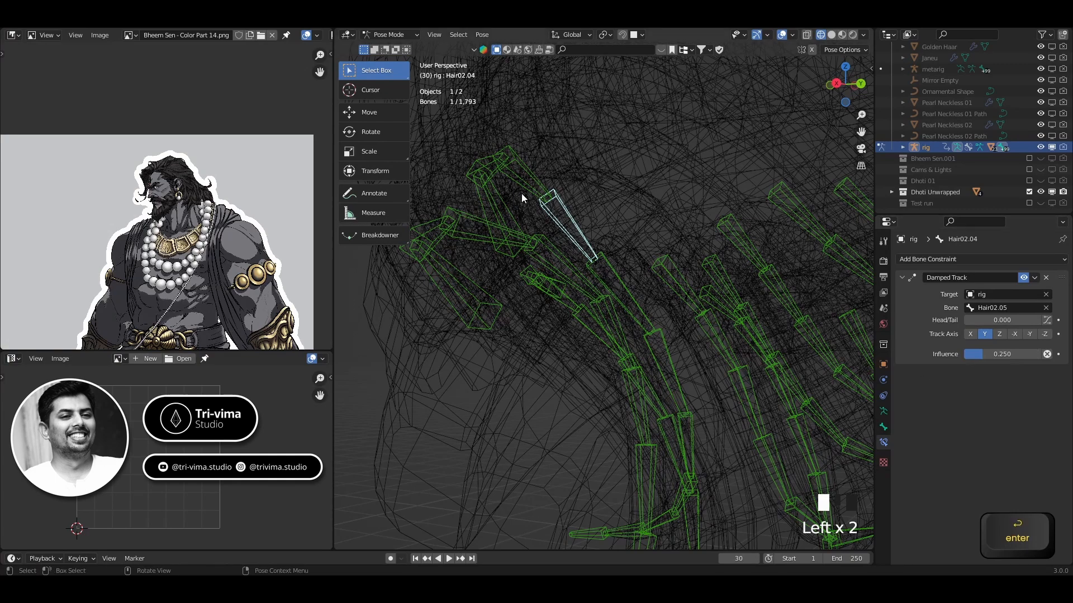
left_click(521, 193)
middle_click_drag(522, 193, 865, 311)
left_click(1002, 354)
type("0.25")
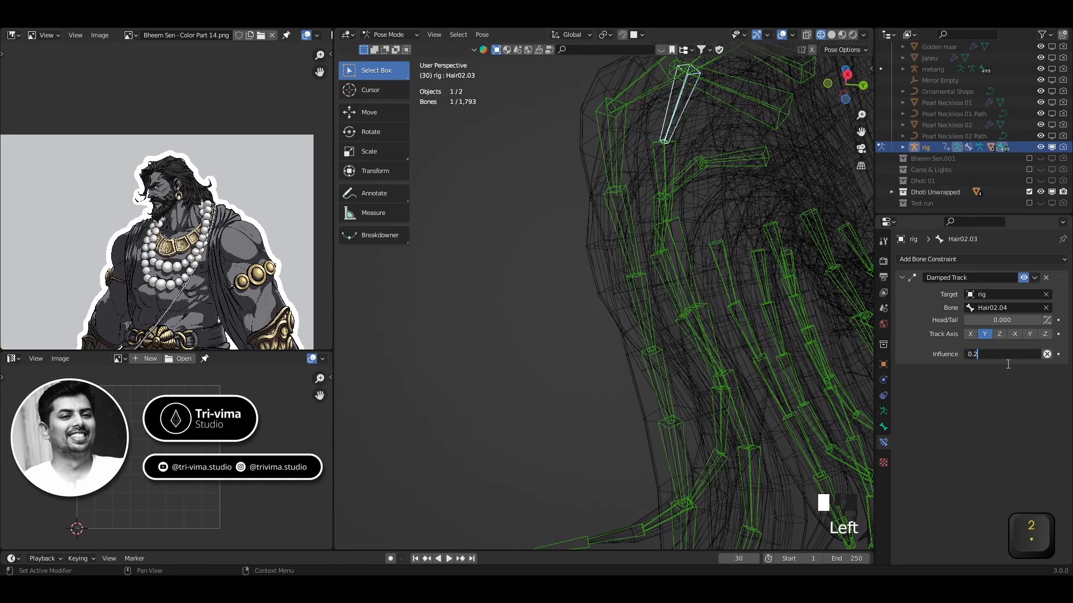
key("Return")
- Set the Damped Track influence of bone Hair02.02 to 0.25 and switch the viewport to solid shading
middle_click_drag(719, 129, 681, 148, "shift")
left_click(681, 149)
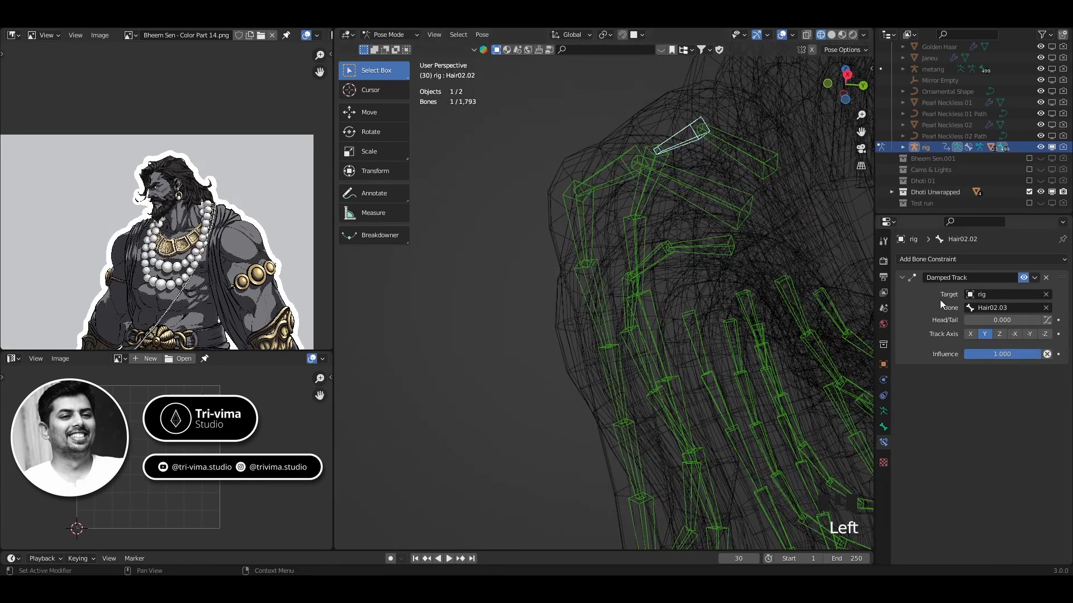
double_click(992, 354)
type("0.25")
key("Return")
scroll(527, 282, "down", 2)
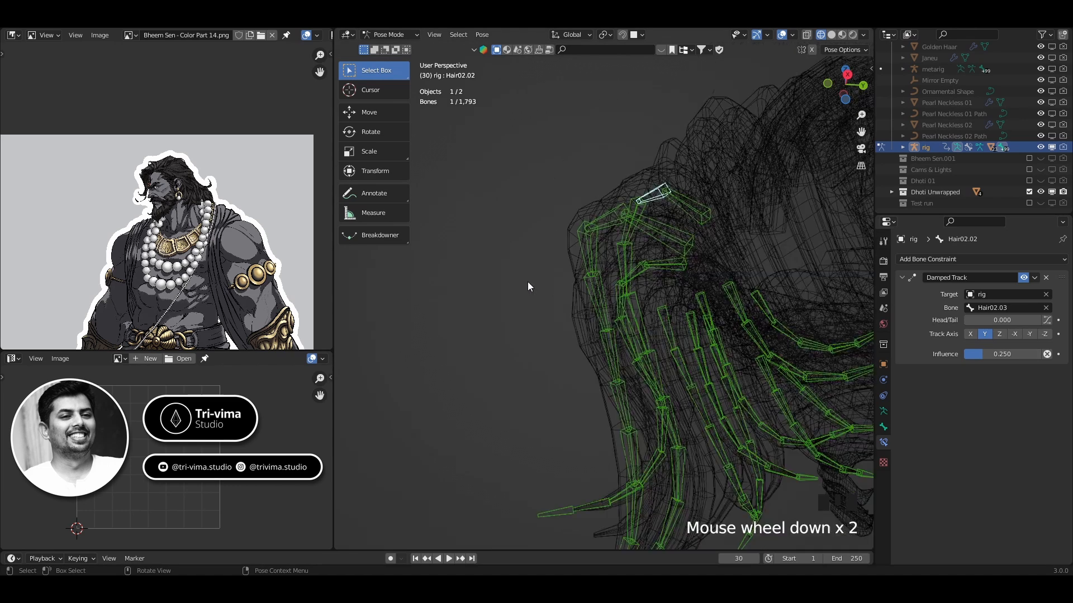
key("z")
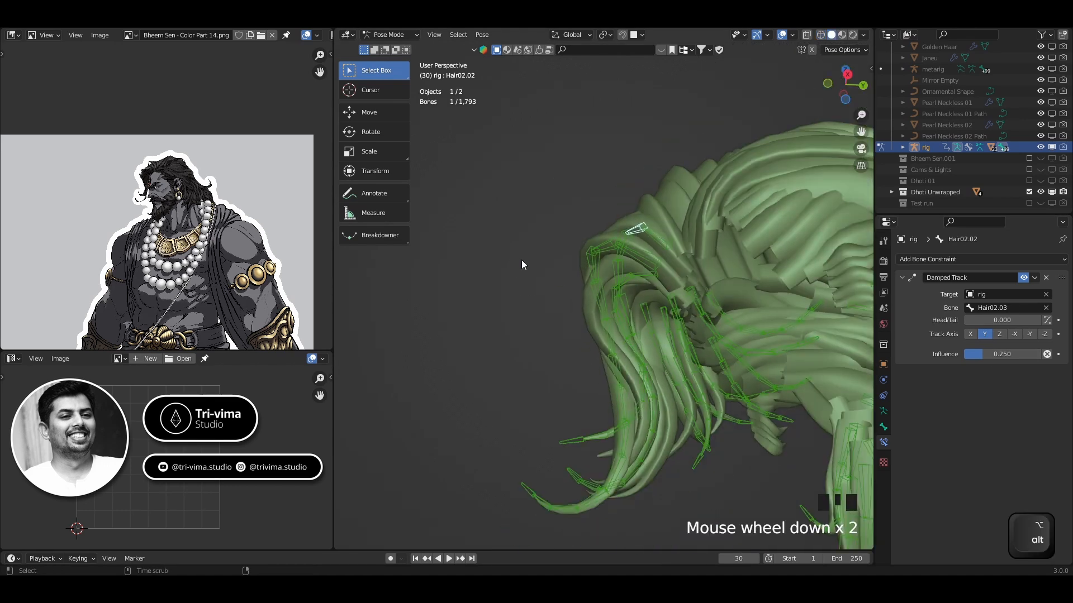
- Unhide all the rig's bones and select only the head control
key("alt+h")
left_click(679, 204)
left_click(669, 185)
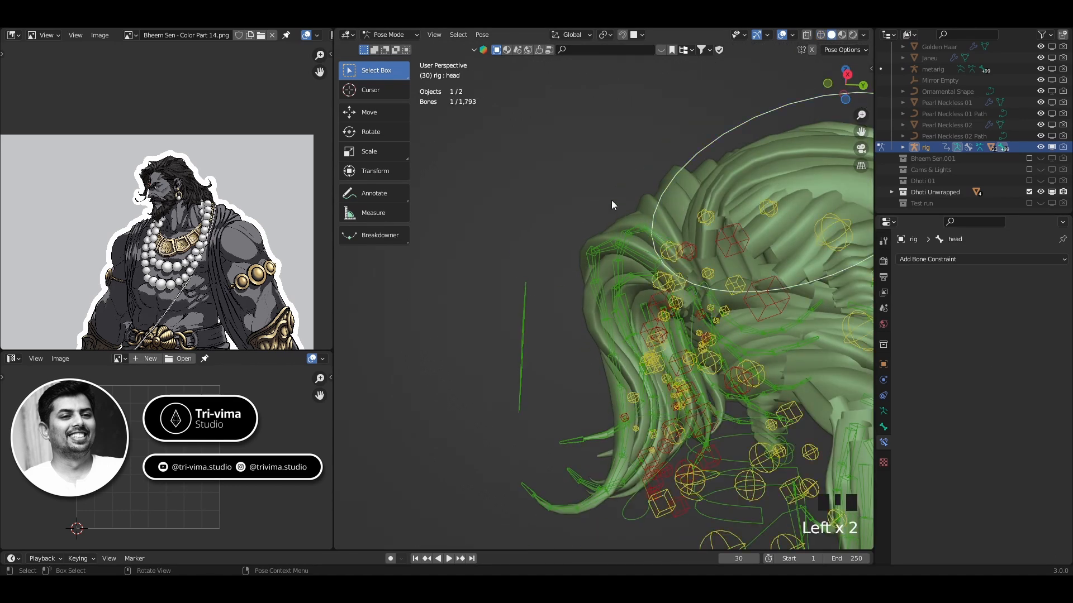
middle_click_drag(611, 200, 642, 202)
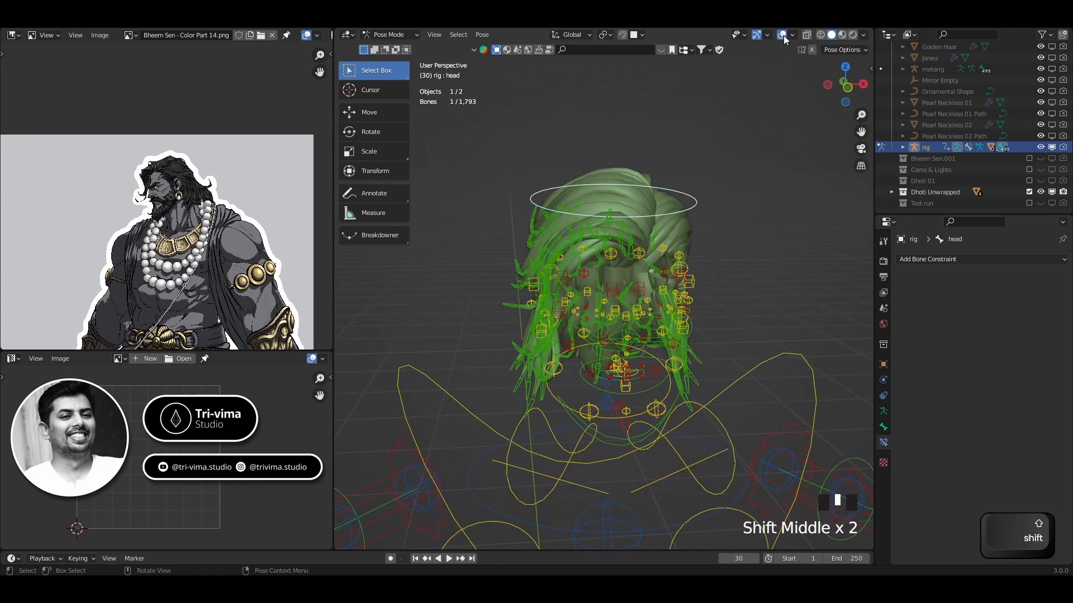
- Hide the viewport overlays, test the hair's movement with a trackball rotation of the head control, and cancel the rotation
left_click(782, 35)
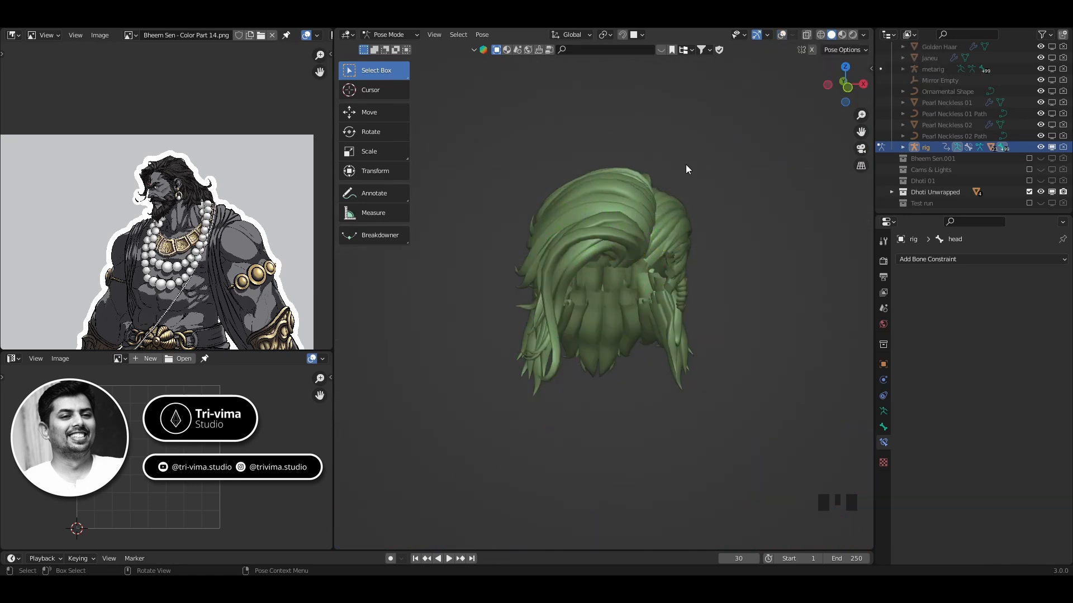
left_click(781, 35)
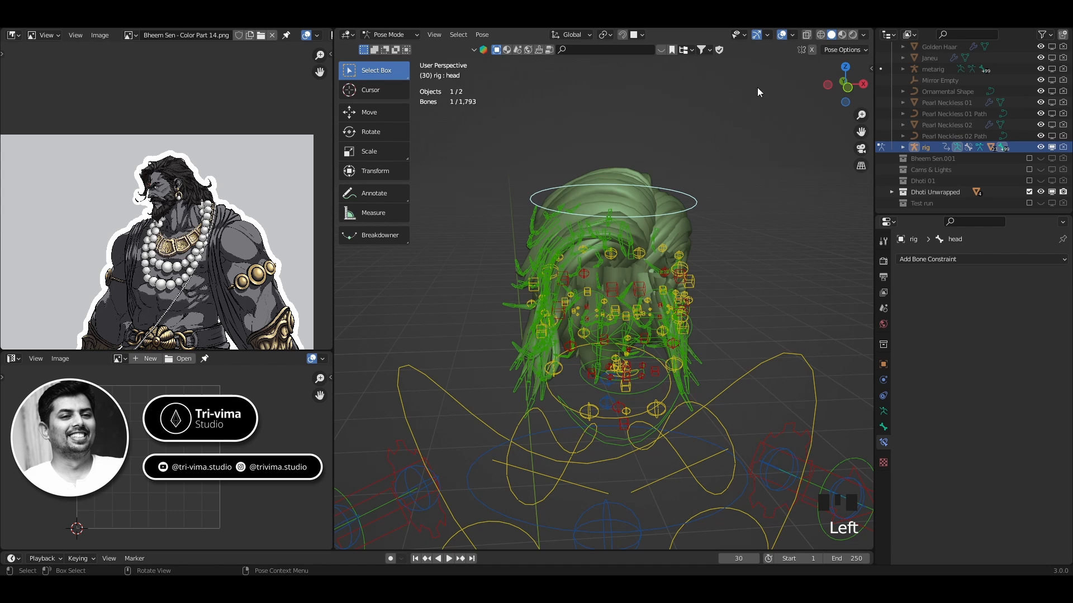
left_click(782, 35)
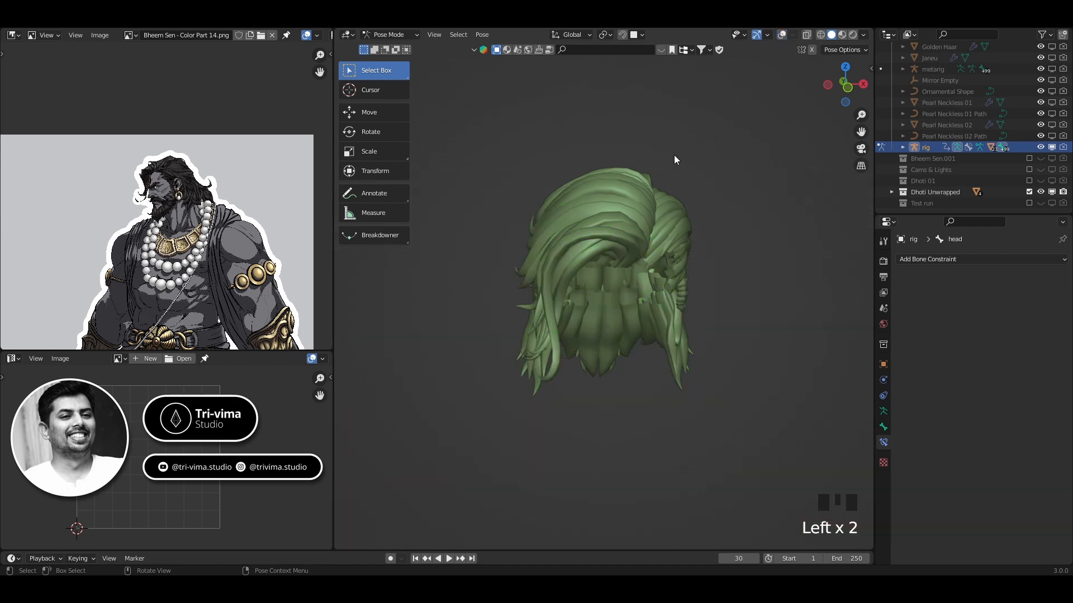
key("r")
key("r")
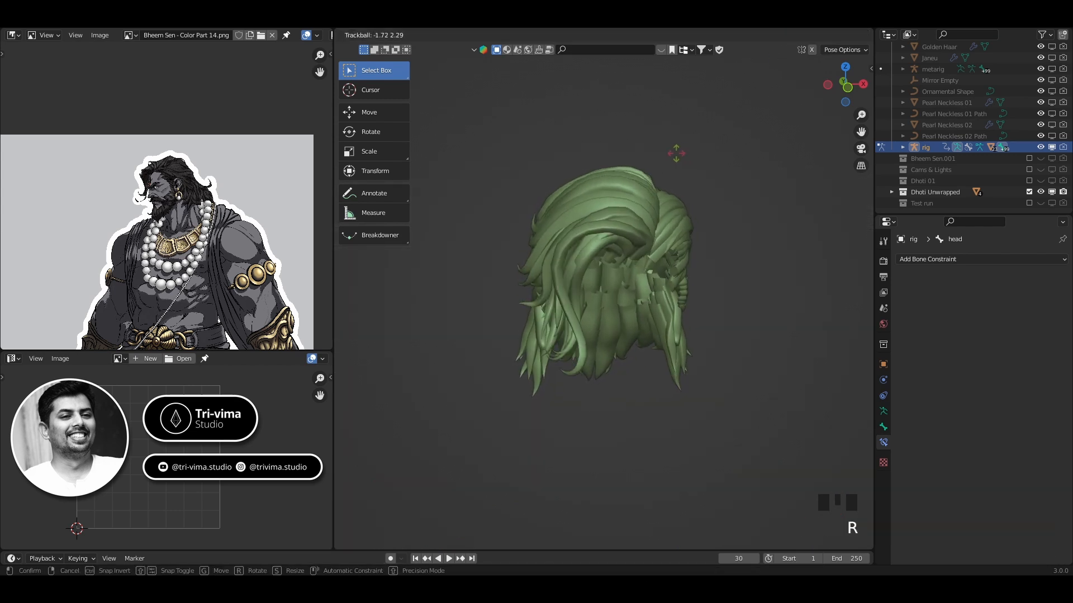
key("Escape")
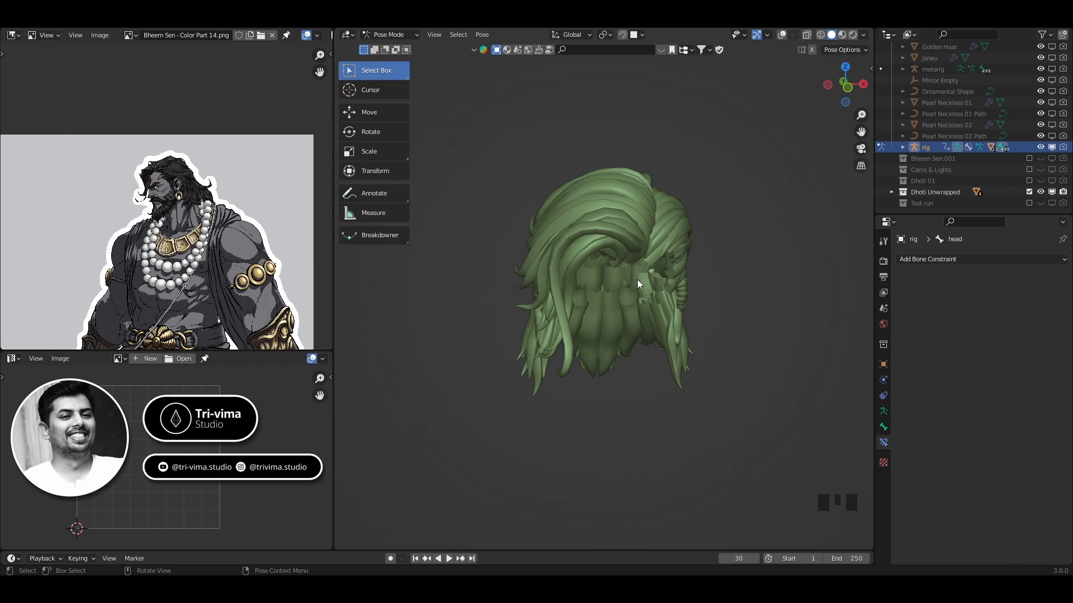
key("ctrl+z")
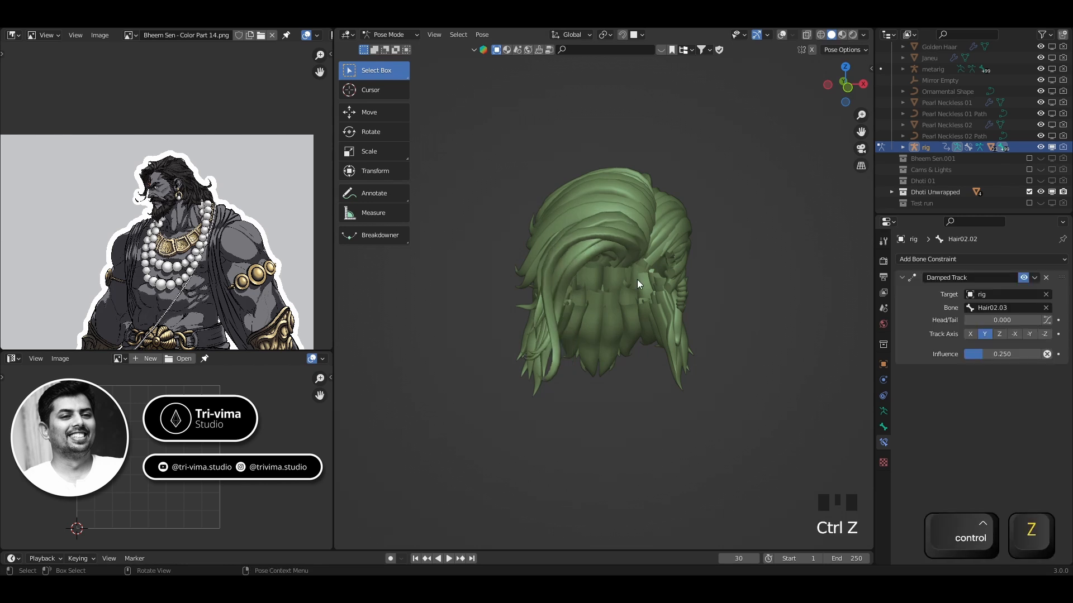
- Show the overlays, switch to Object Mode, and undo back to Pose Mode with only the hair bones shown
left_click(781, 36)
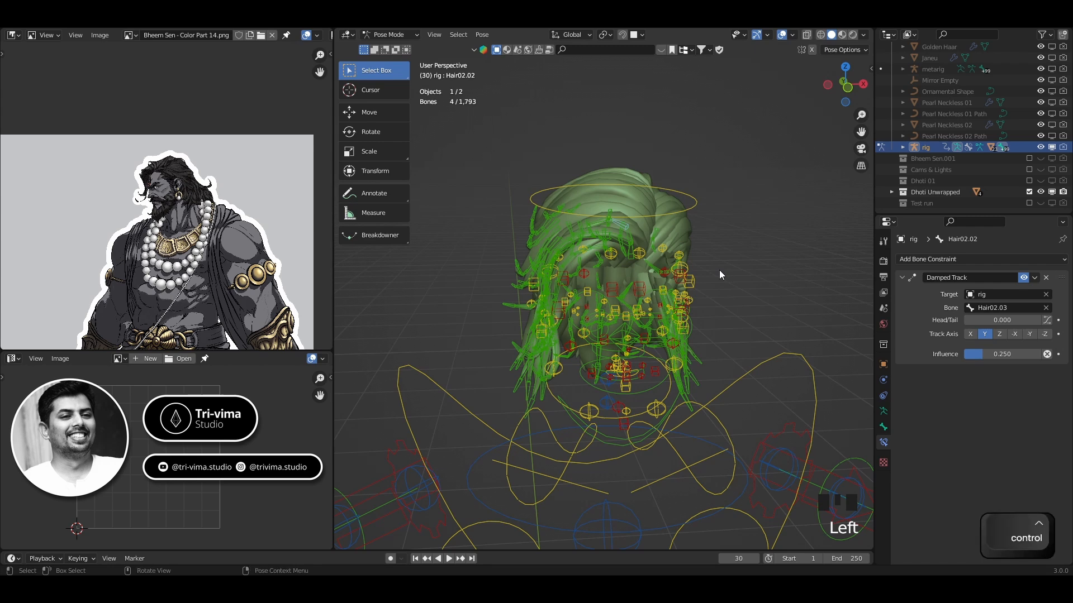
key("ctrl+Tab")
left_click(729, 254)
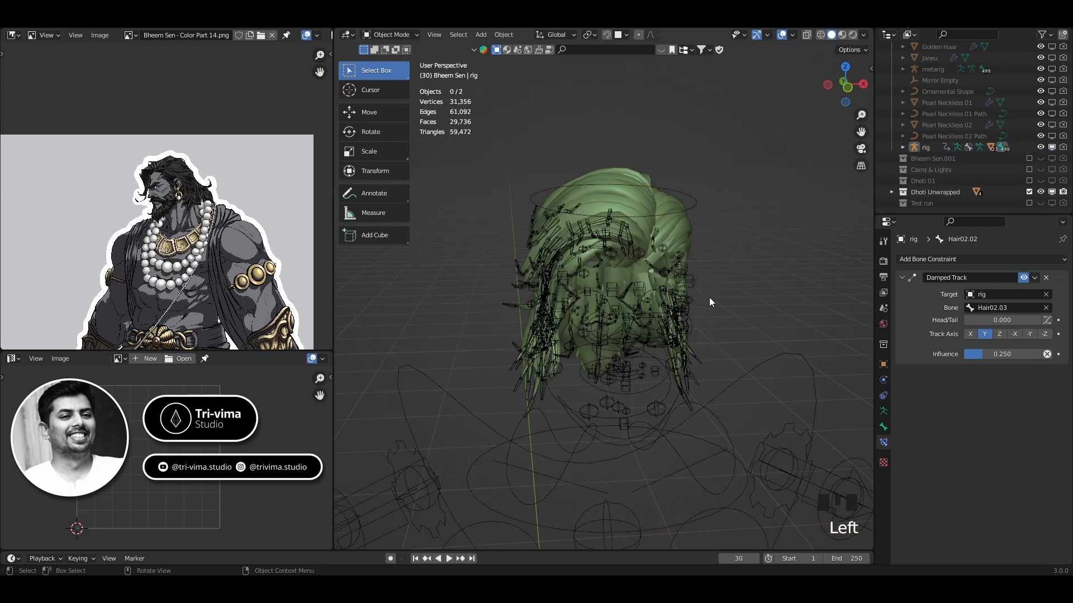
middle_click_drag(709, 297, 724, 423, "shift")
key("ctrl+z")
key("ctrl+z")
key("ctrl+z")
key("ctrl+z")
key("ctrl+z")
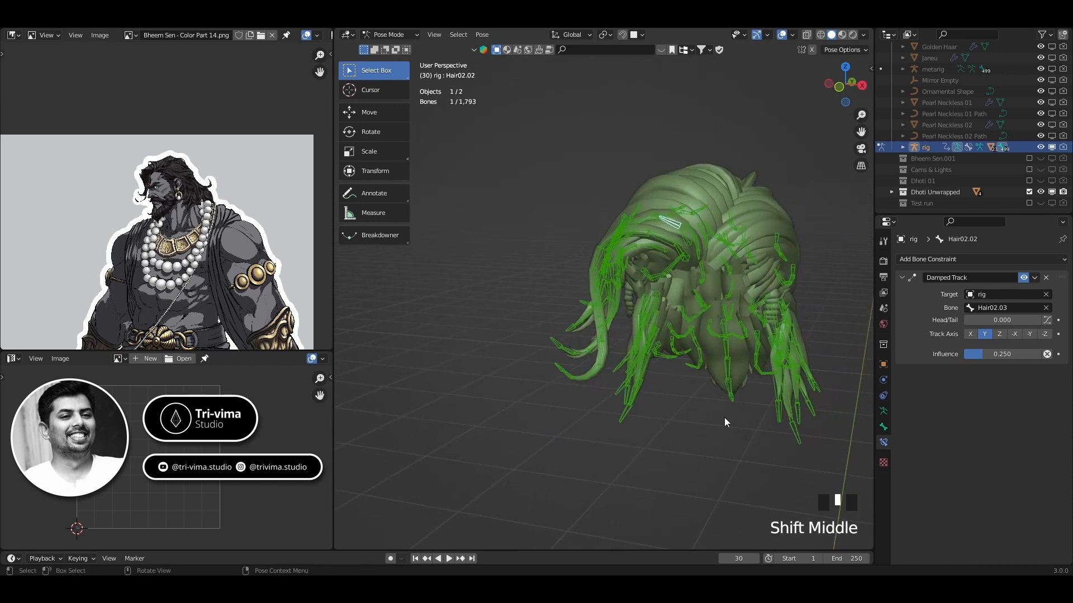